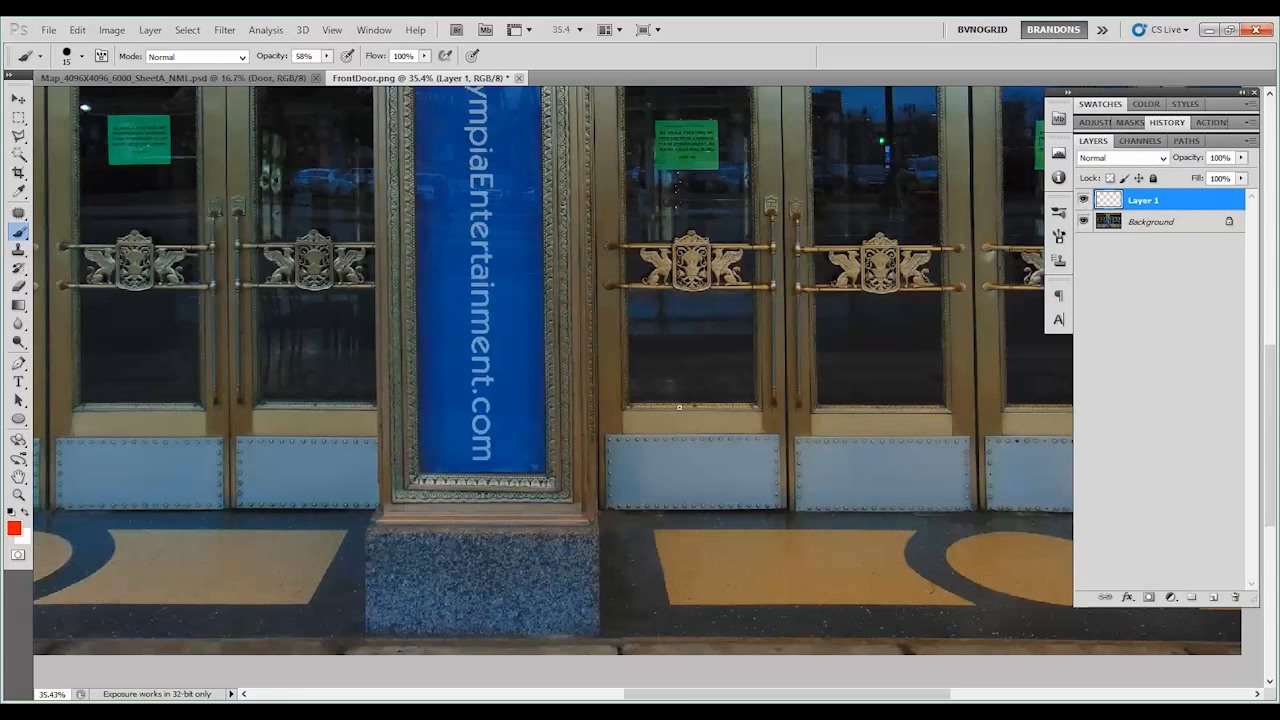
# Step: Brush red circles around the door's kick plate, push-bar emblem, lock and column capital corner, and mark the seam between the doors
pyautogui.moveTo(653, 409)
pyautogui.mouseDown()
pyautogui.moveTo(552, 468)
pyautogui.moveTo(657, 391)
pyautogui.mouseUp()
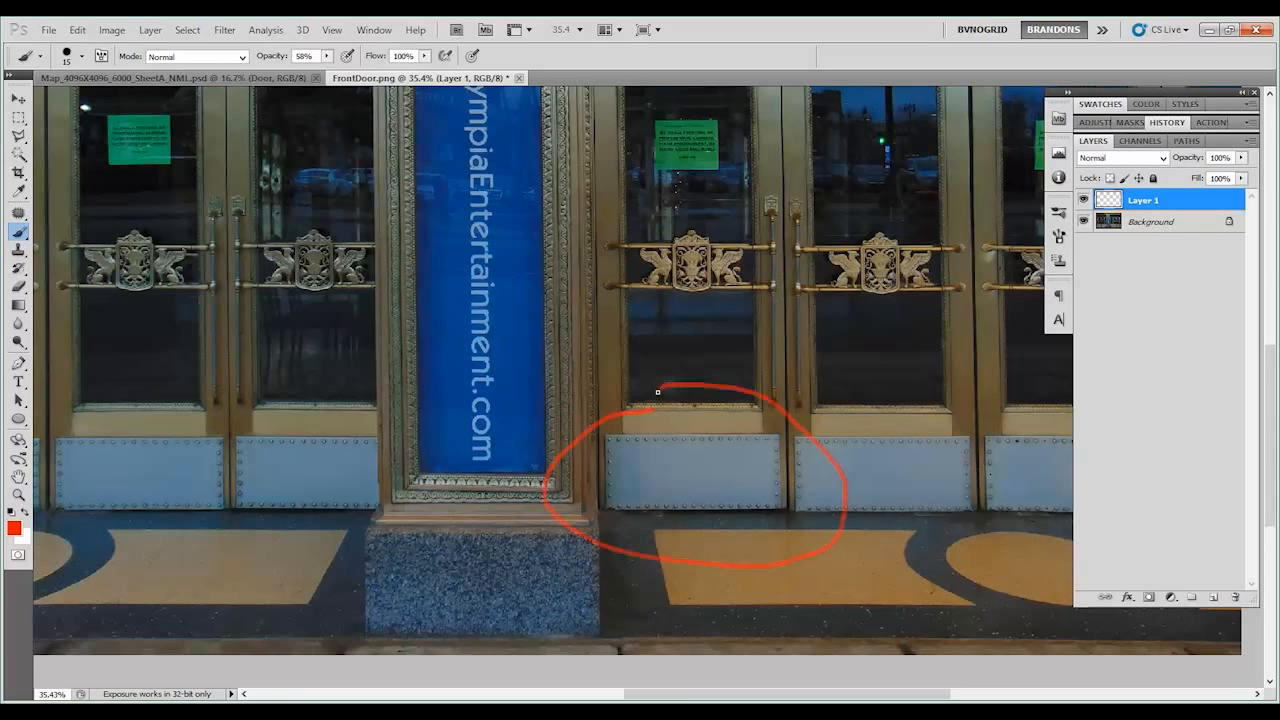
pyautogui.moveTo(731, 210); pyautogui.dragTo(790, 238)
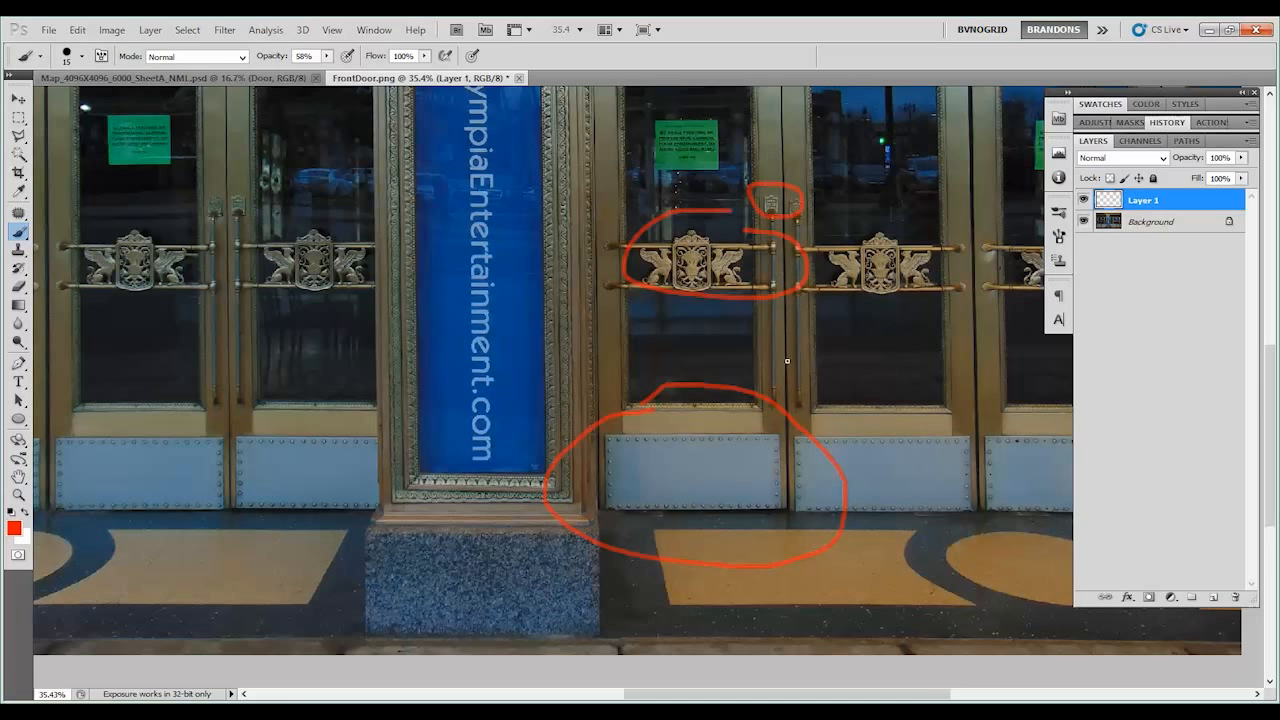
pyautogui.moveTo(788, 300); pyautogui.dragTo(784, 415)
pyautogui.scroll(5, 716, 196)
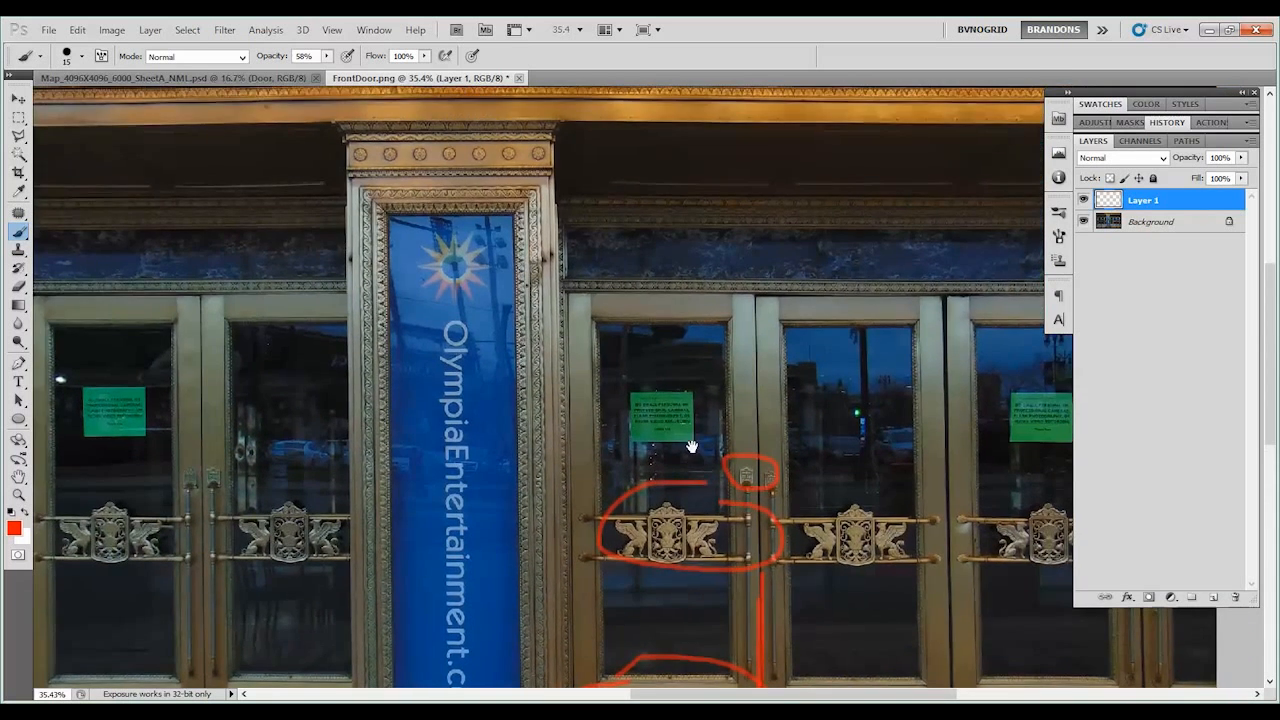
pyautogui.moveTo(534, 194); pyautogui.dragTo(583, 182)
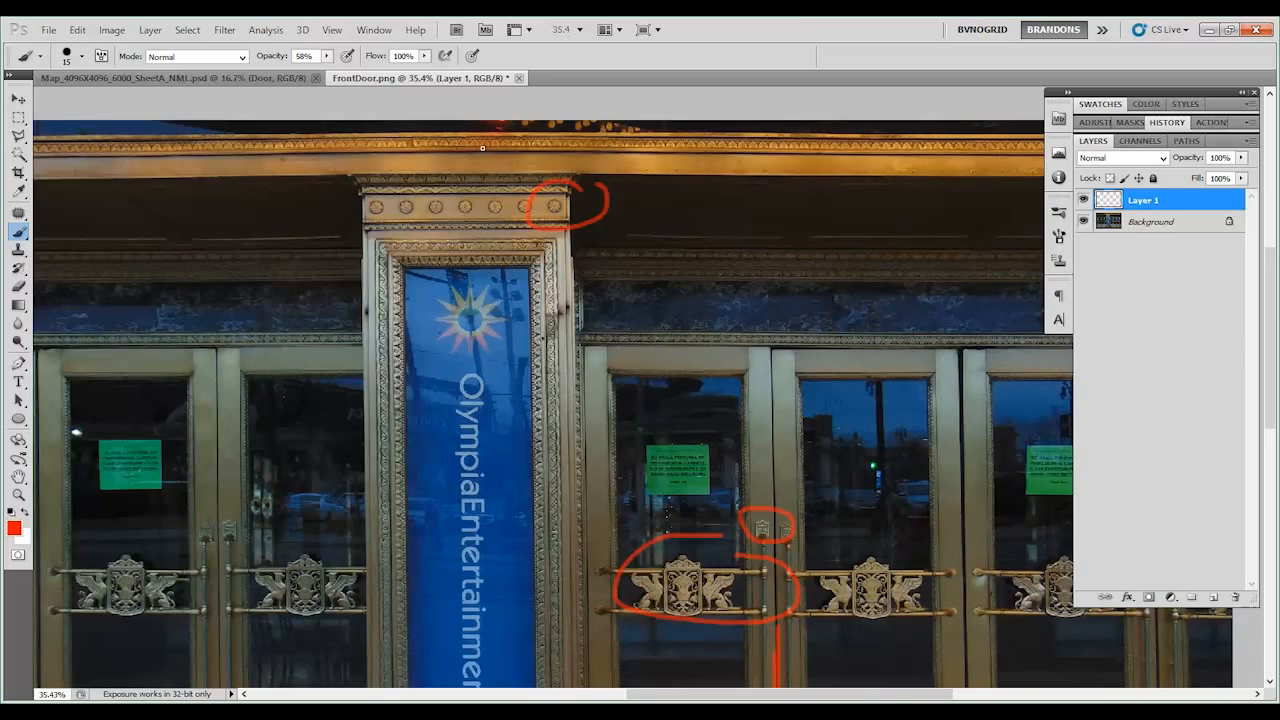
# Step: Outline one upper corner of the column capital with a red rectangle made of straight brush strokes
pyautogui.keyDown('alt'); pyautogui.scroll(2, 483, 148); pyautogui.keyUp('alt')
pyautogui.keyDown('shift'); pyautogui.click(453, 334); pyautogui.keyUp('shift')
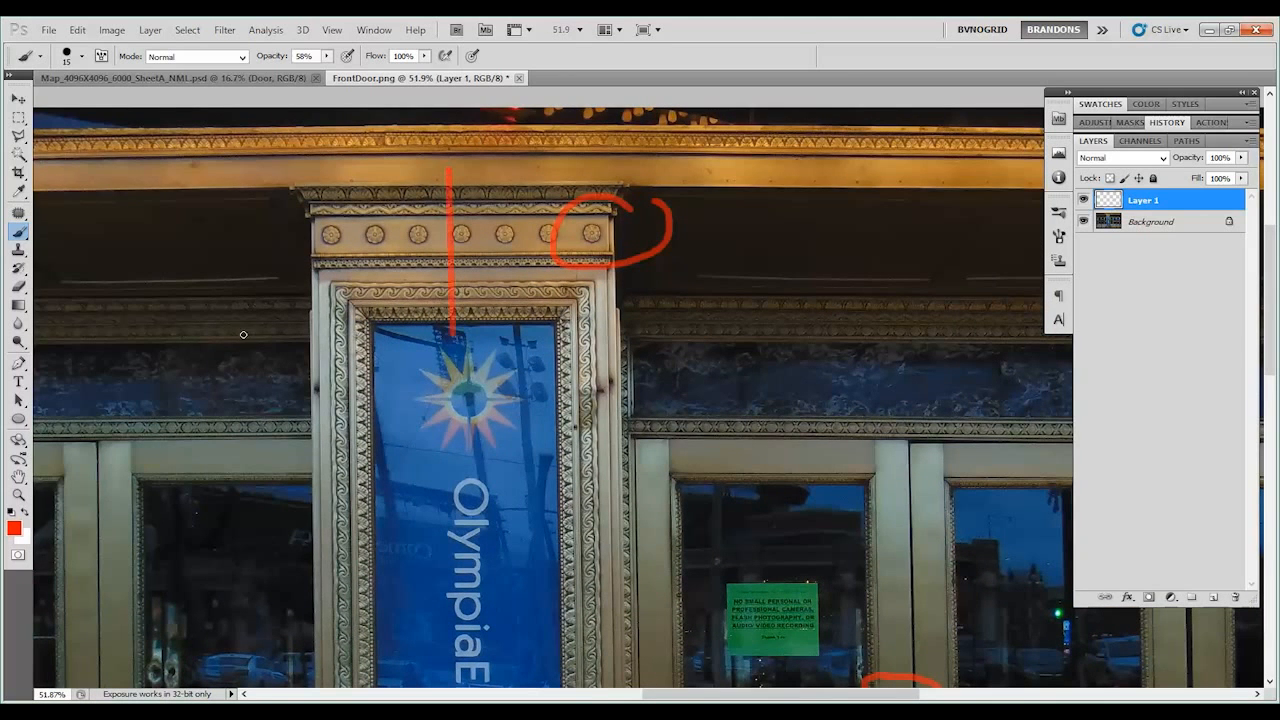
pyautogui.keyDown('shift'); pyautogui.click(244, 335); pyautogui.keyUp('shift')
pyautogui.keyDown('shift'); pyautogui.click(254, 170); pyautogui.keyUp('shift')
pyautogui.keyDown('shift'); pyautogui.click(450, 170); pyautogui.keyUp('shift')
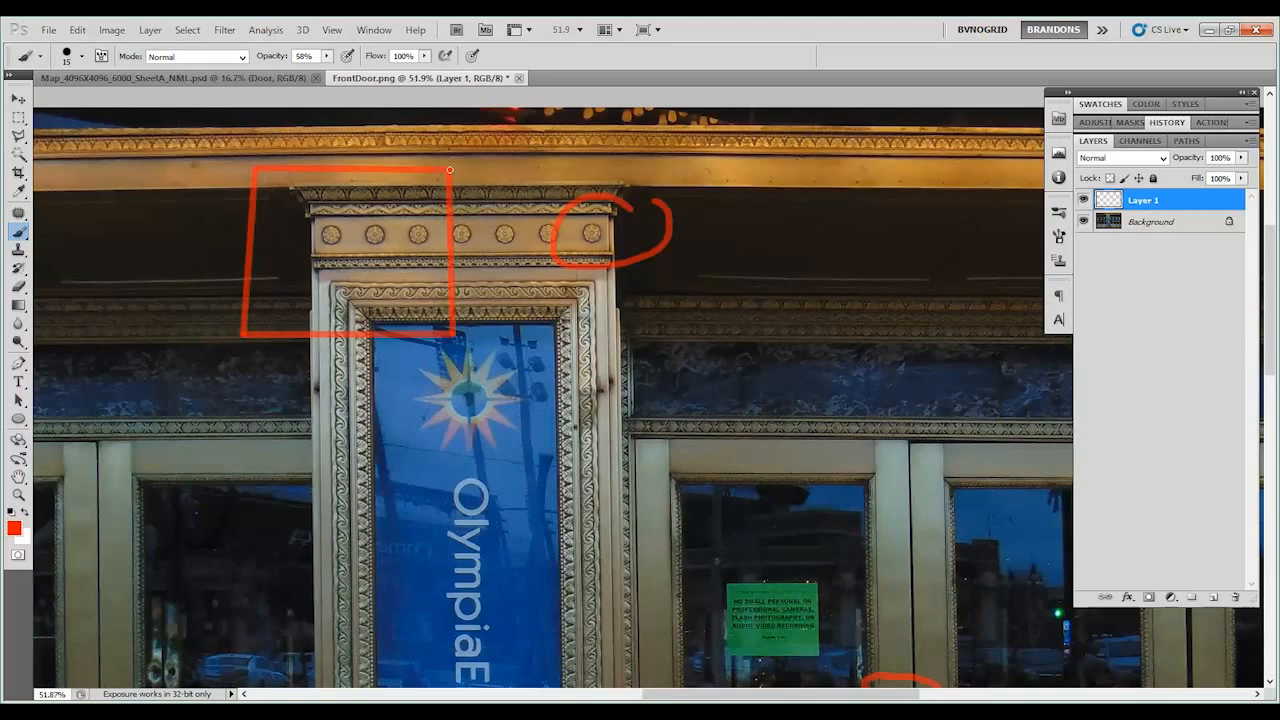
# Step: Outline a short section of the gold cornice beside the column capital with straight red brush strokes
pyautogui.moveTo(824, 304); pyautogui.dragTo(780, 399)
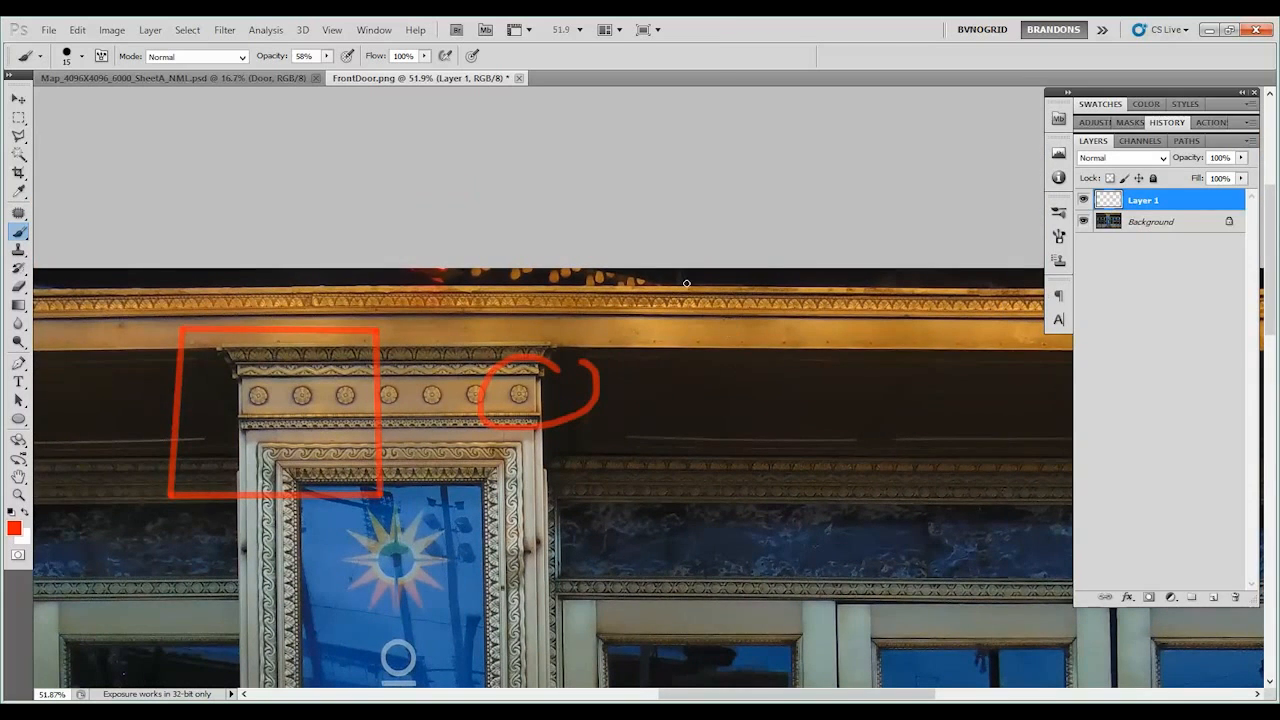
pyautogui.keyDown('shift'); pyautogui.click(688, 333); pyautogui.keyUp('shift')
pyautogui.keyDown('shift'); pyautogui.click(582, 333); pyautogui.keyUp('shift')
pyautogui.keyDown('shift'); pyautogui.click(582, 270); pyautogui.keyUp('shift')
pyautogui.keyDown('shift'); pyautogui.click(728, 271); pyautogui.keyUp('shift')
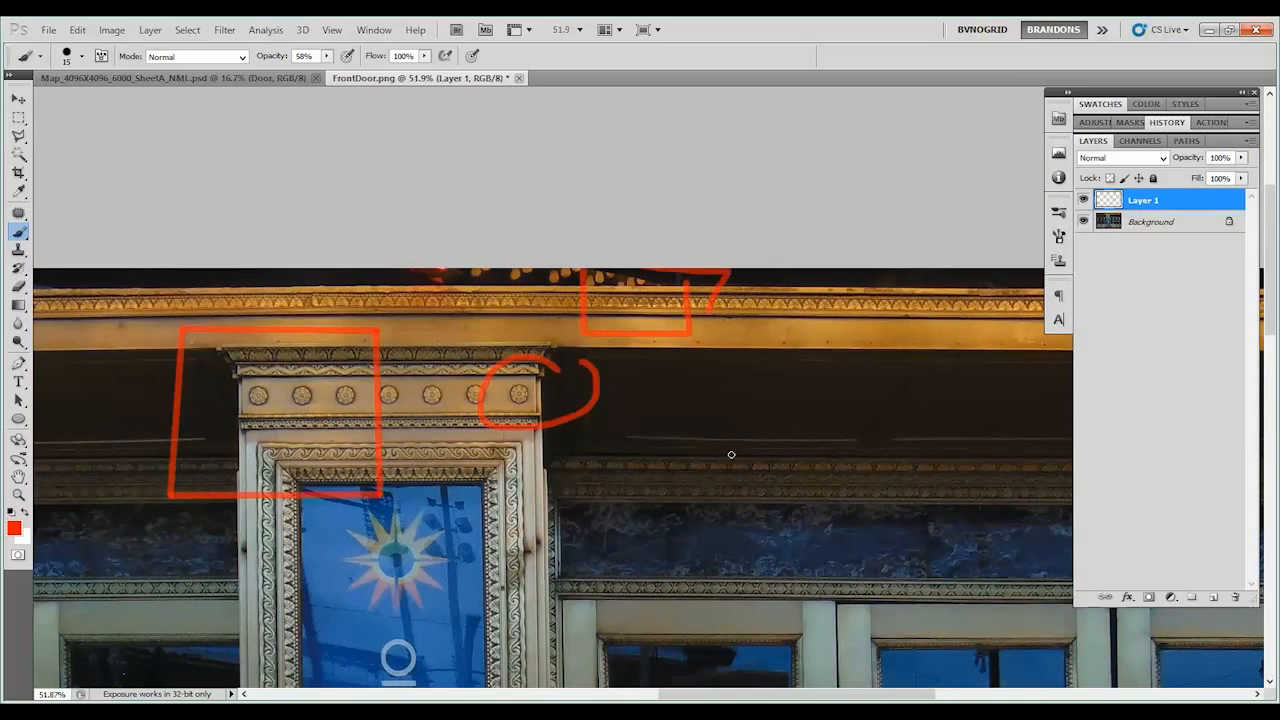
# Step: Circle the molding above the doors in red and mark off a section with two vertical strokes, redoing the faulty second stroke
pyautogui.moveTo(720, 465); pyautogui.dragTo(720, 326)
pyautogui.moveTo(705, 435); pyautogui.dragTo(702, 363)
pyautogui.moveTo(648, 230)
pyautogui.mouseDown()
pyautogui.moveTo(730, 242)
pyautogui.moveTo(648, 232)
pyautogui.moveTo(695, 320)
pyautogui.mouseUp()
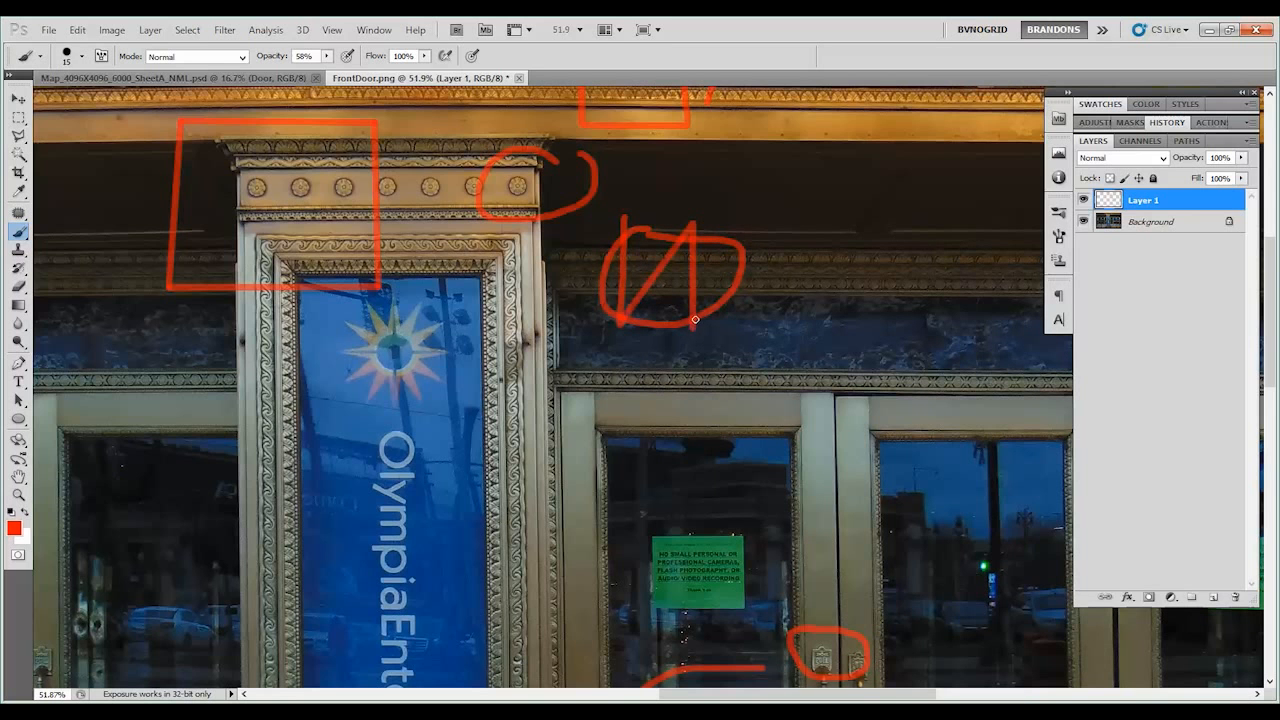
pyautogui.hotkey('ctrl', 'z')
pyautogui.moveTo(692, 216); pyautogui.dragTo(693, 320)
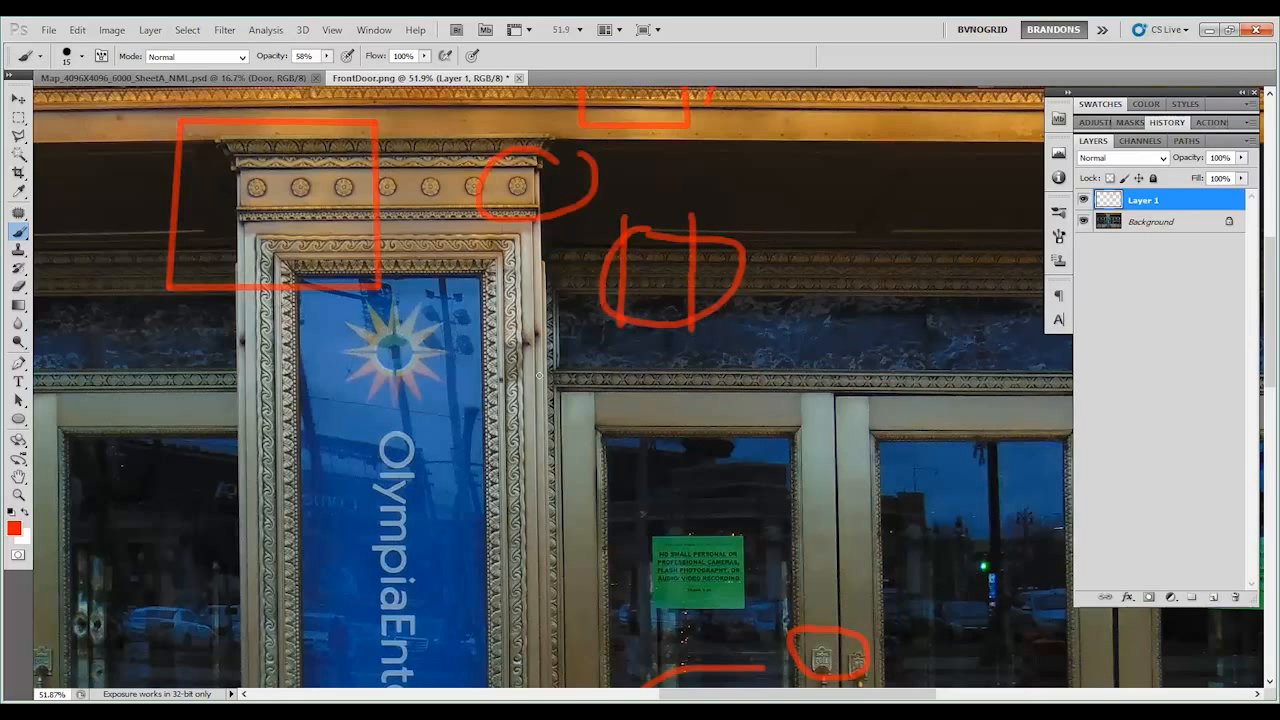
# Step: Delete Layer 1 with the red annotations, after reviewing the marked door handles and kick plates
pyautogui.scroll(-10, 688, 434)
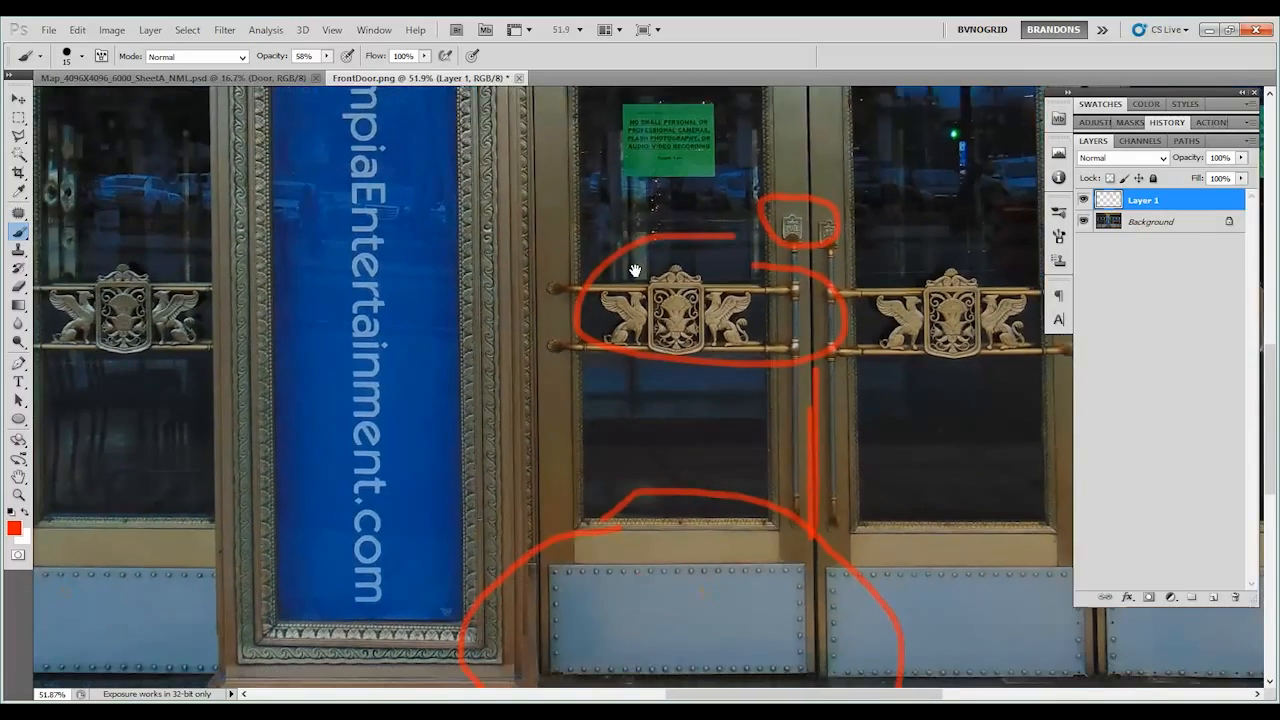
pyautogui.scroll(-2, 632, 320)
pyautogui.scroll(3, 620, 386)
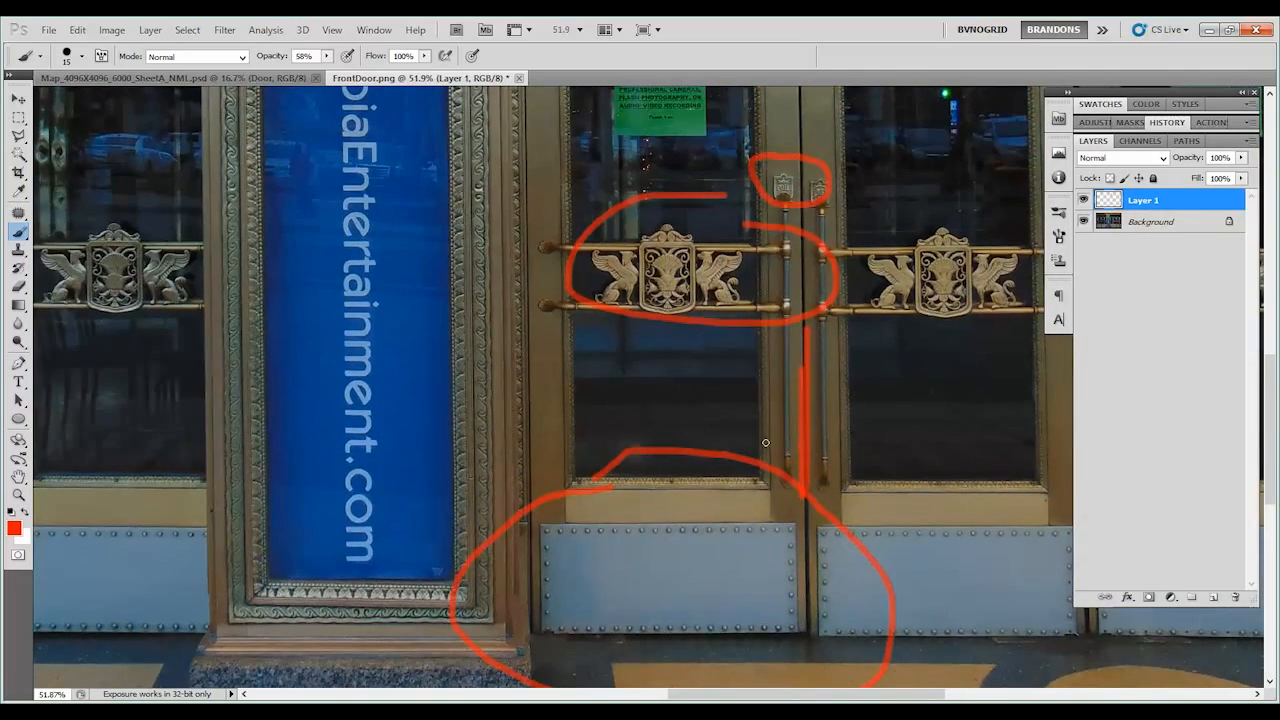
pyautogui.moveTo(1150, 204)
pyautogui.mouseDown()
pyautogui.moveTo(1150, 585)
pyautogui.moveTo(1235, 597)
pyautogui.mouseUp()
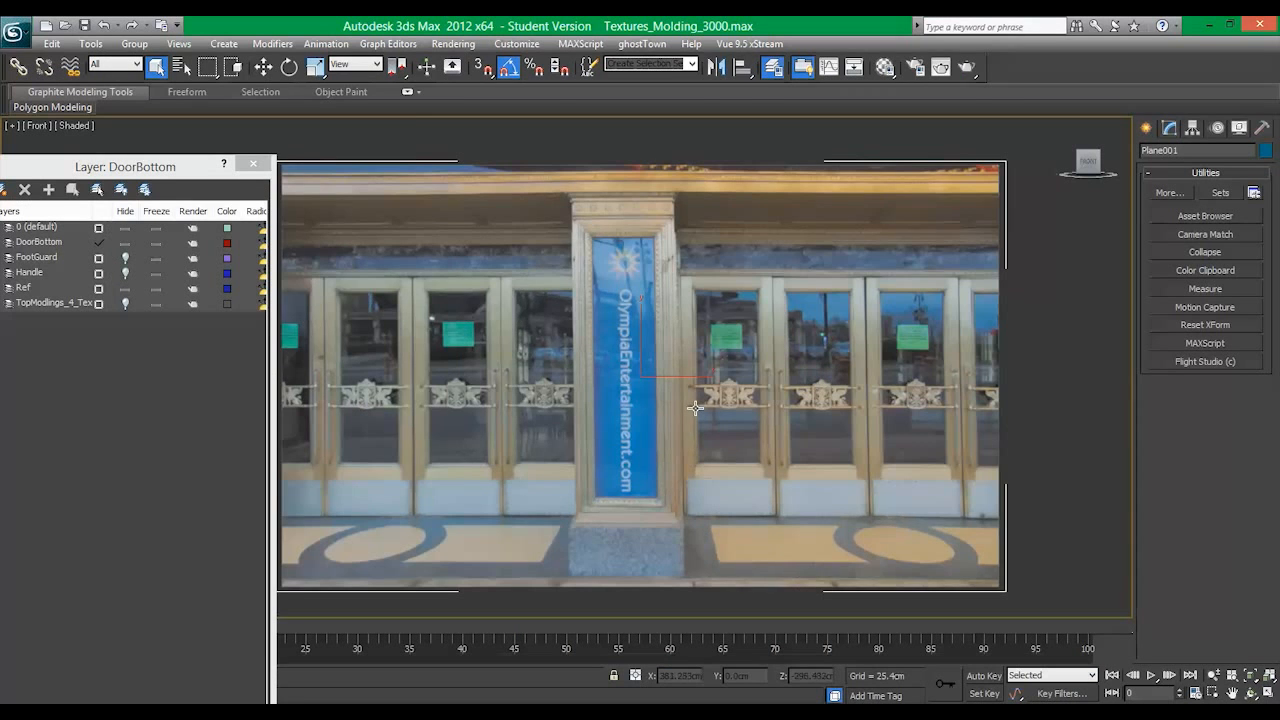
# Step: Switch to 3ds Max, hide the Ref layer and select DoorBottom as the current layer
pyautogui.moveTo(695, 408); pyautogui.dragTo(706, 410, button='middle')
pyautogui.moveTo(783, 423); pyautogui.dragTo(751, 417, button='middle')
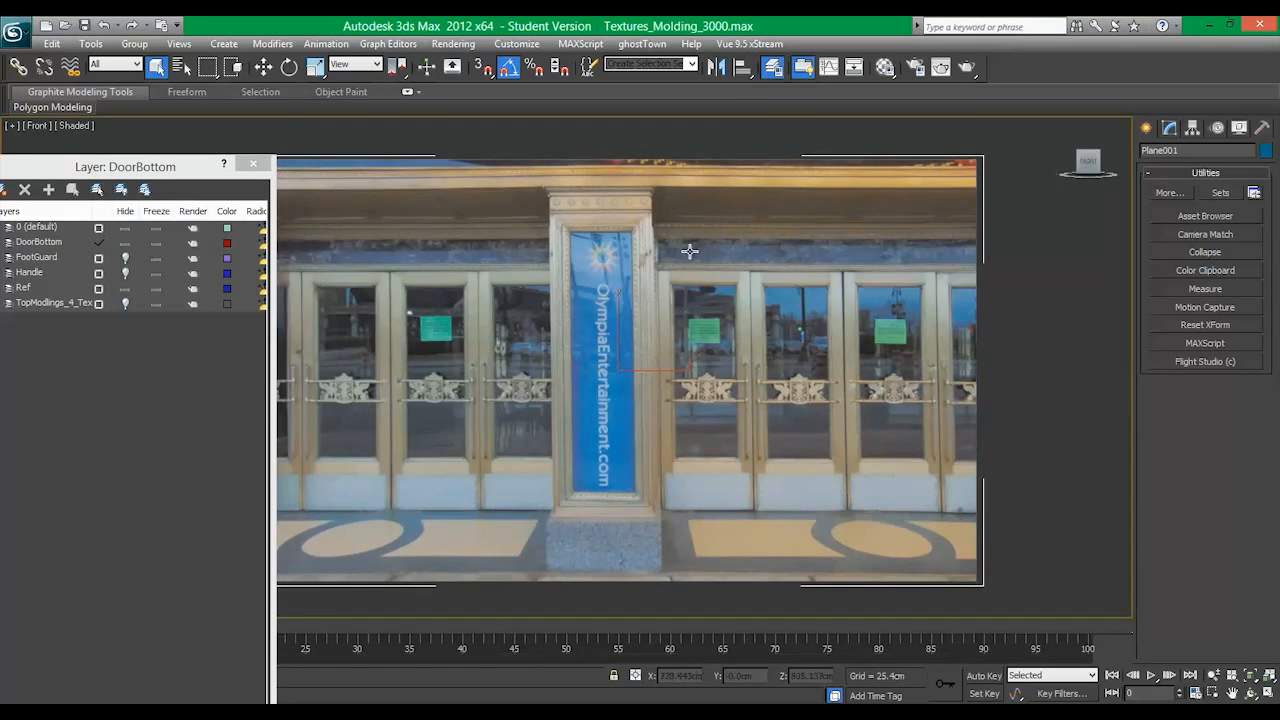
pyautogui.click(224, 44)
pyautogui.click(266, 19)
pyautogui.moveTo(142, 172); pyautogui.dragTo(209, 145)
pyautogui.click(193, 261)
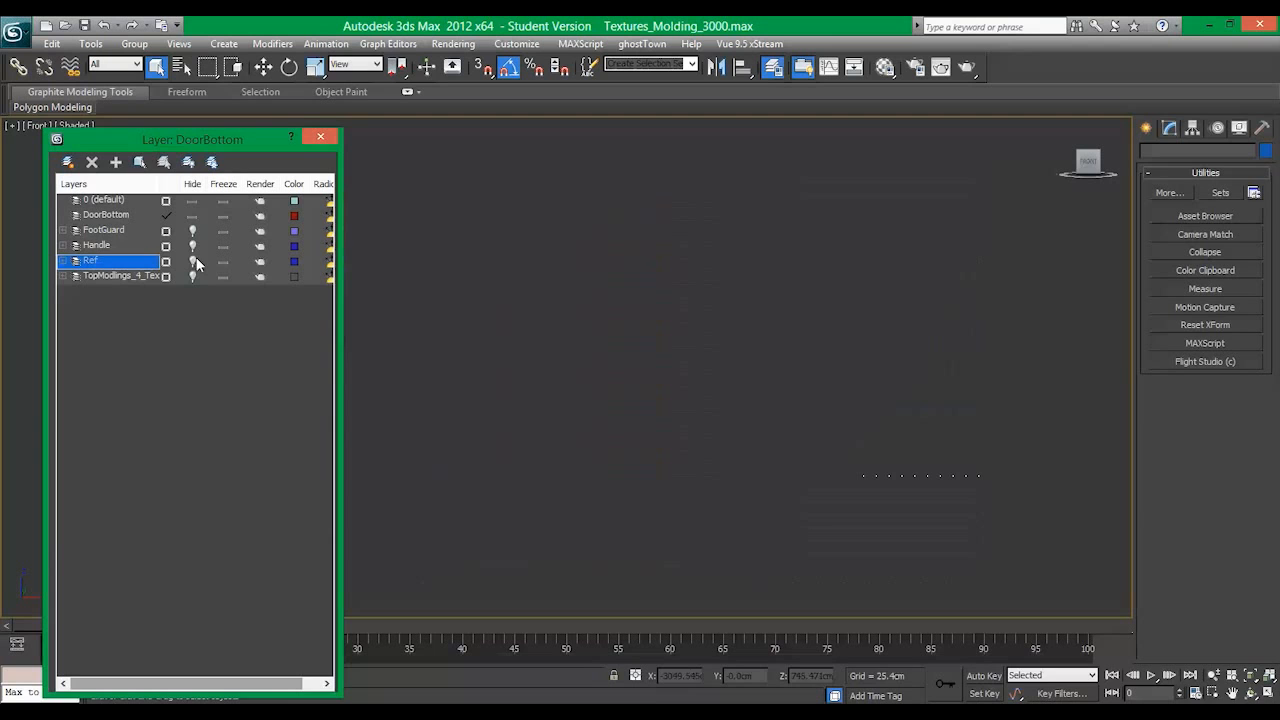
pyautogui.click(109, 203)
pyautogui.click(166, 215)
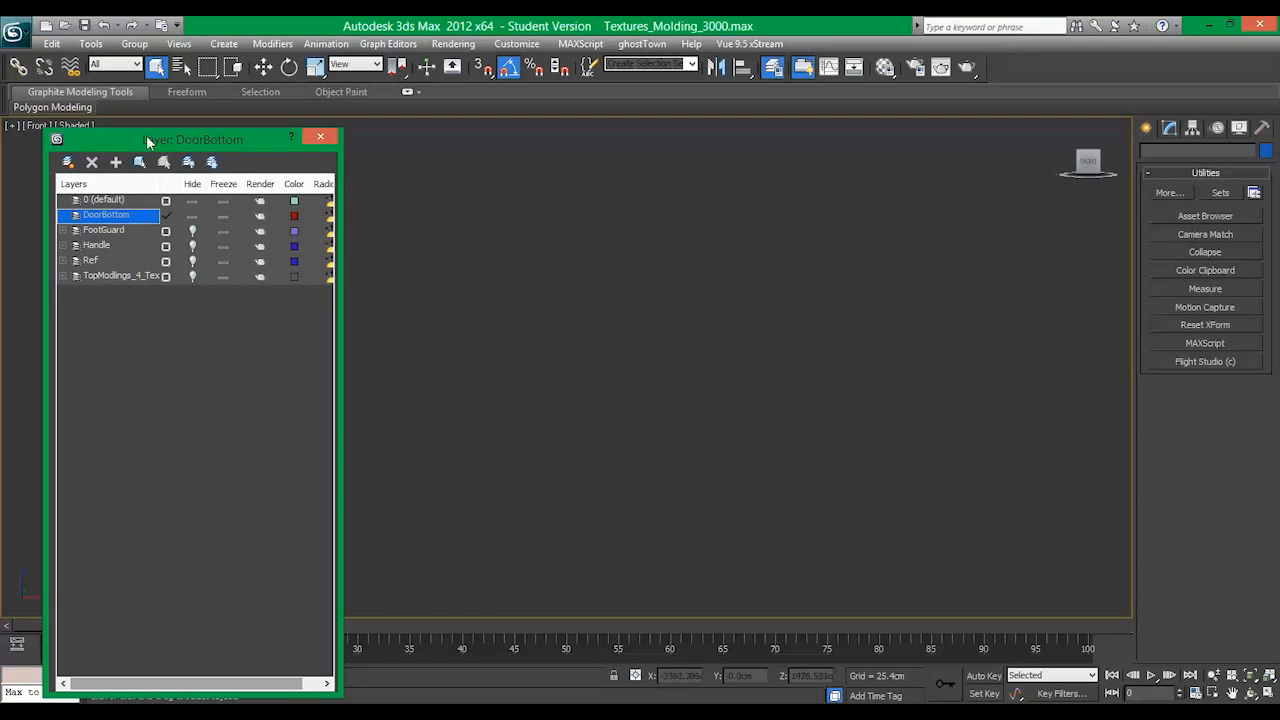
# Step: Create a plane about 2924 cm long and 4622 cm wide in the Front viewport and show its parameters
pyautogui.click(224, 44)
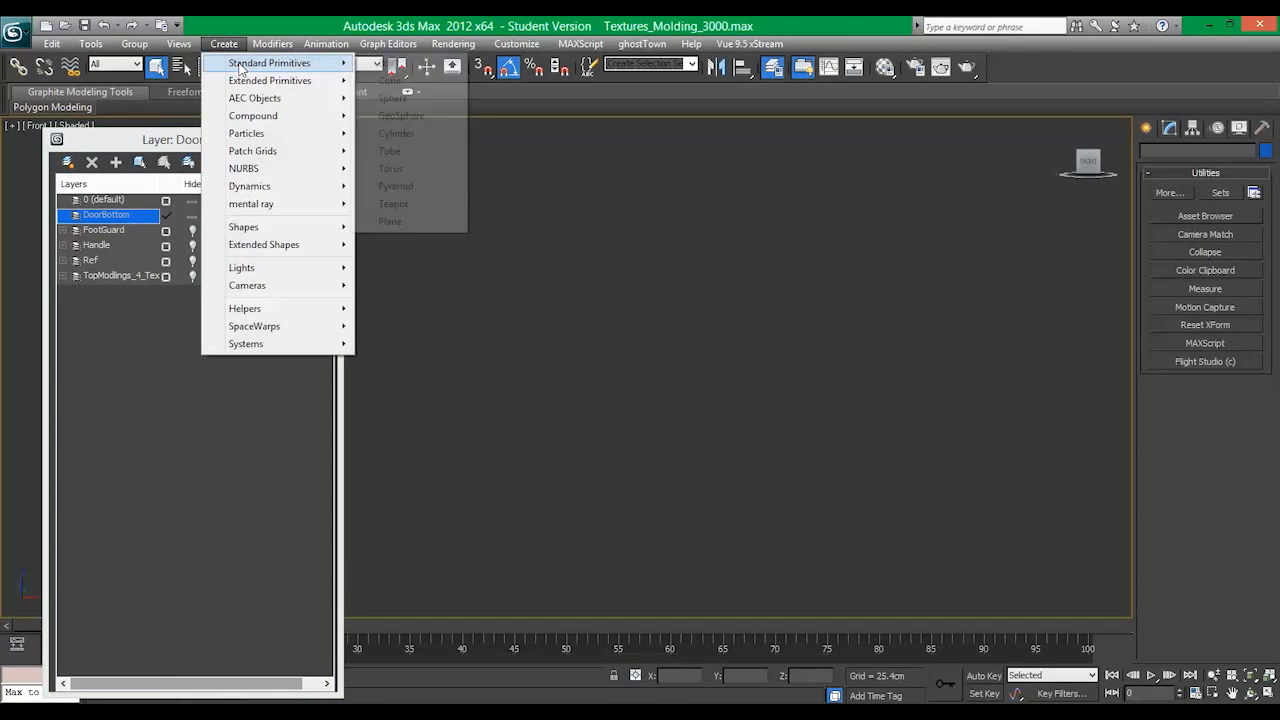
pyautogui.click(400, 222)
pyautogui.moveTo(445, 198); pyautogui.dragTo(1096, 606)
pyautogui.click(1171, 129)
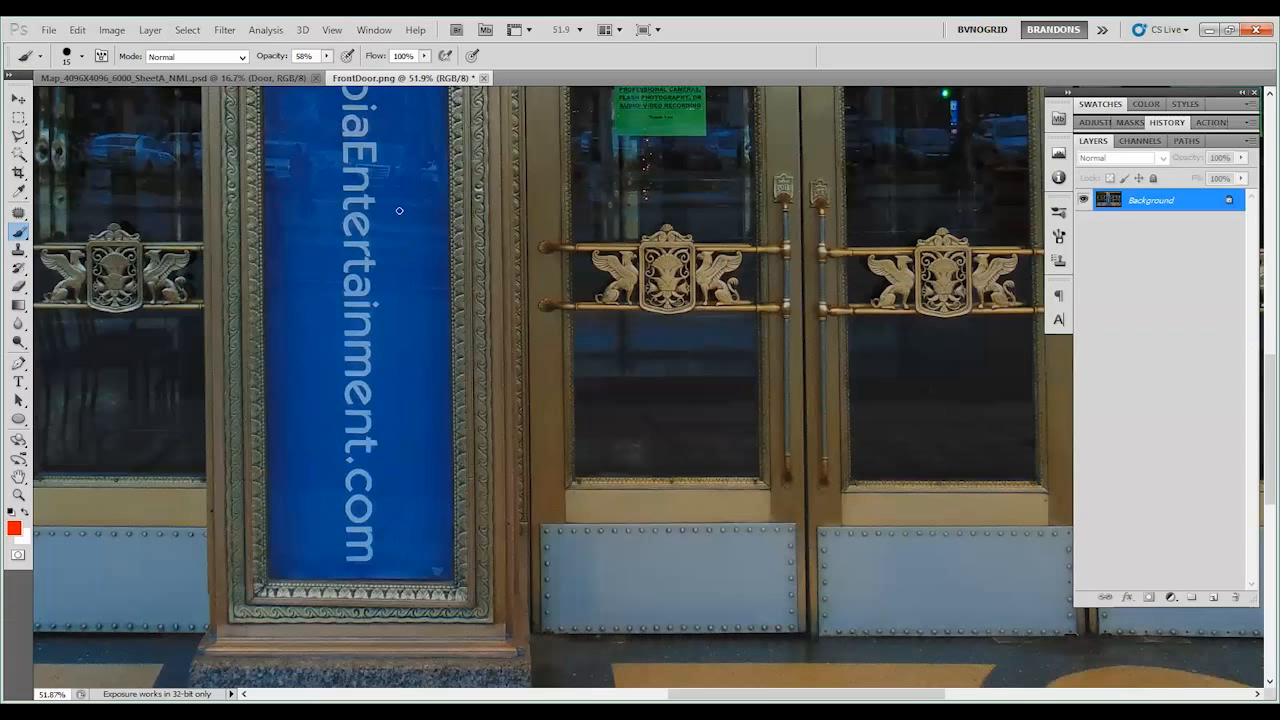
# Step: Switch to Photoshop, copy the pixel width of FrontDoor.png from its image size settings, check the height and leave the size unchanged
pyautogui.keyDown('alt'); pyautogui.scroll(-5, 440, 222); pyautogui.keyUp('alt')
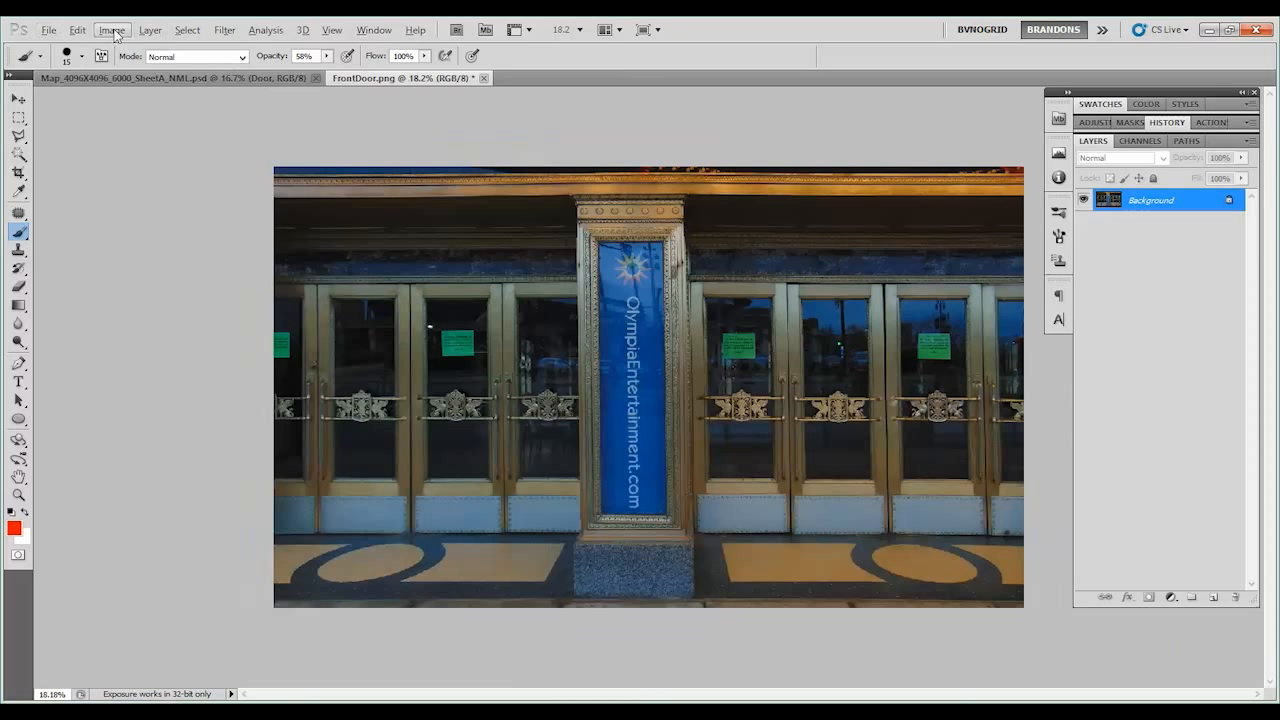
pyautogui.click(112, 29)
pyautogui.click(143, 146)
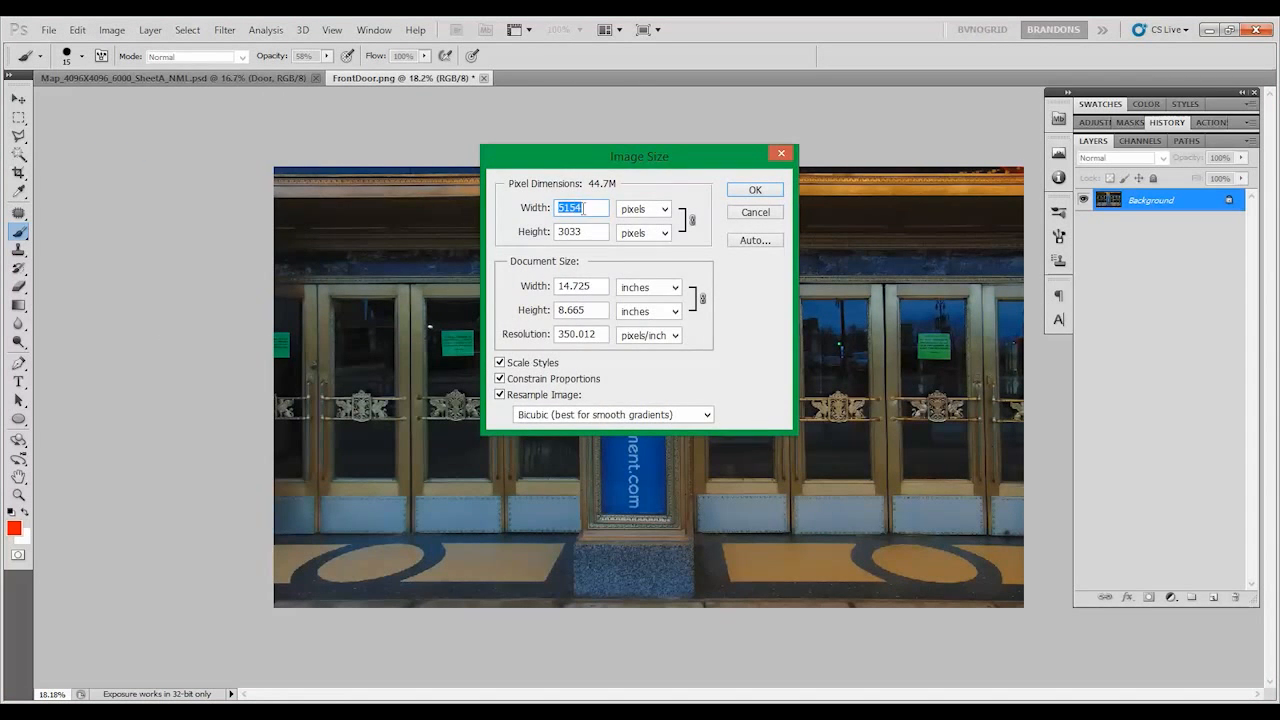
pyautogui.rightClick(571, 209)
pyautogui.click(600, 260)
pyautogui.click(541, 232)
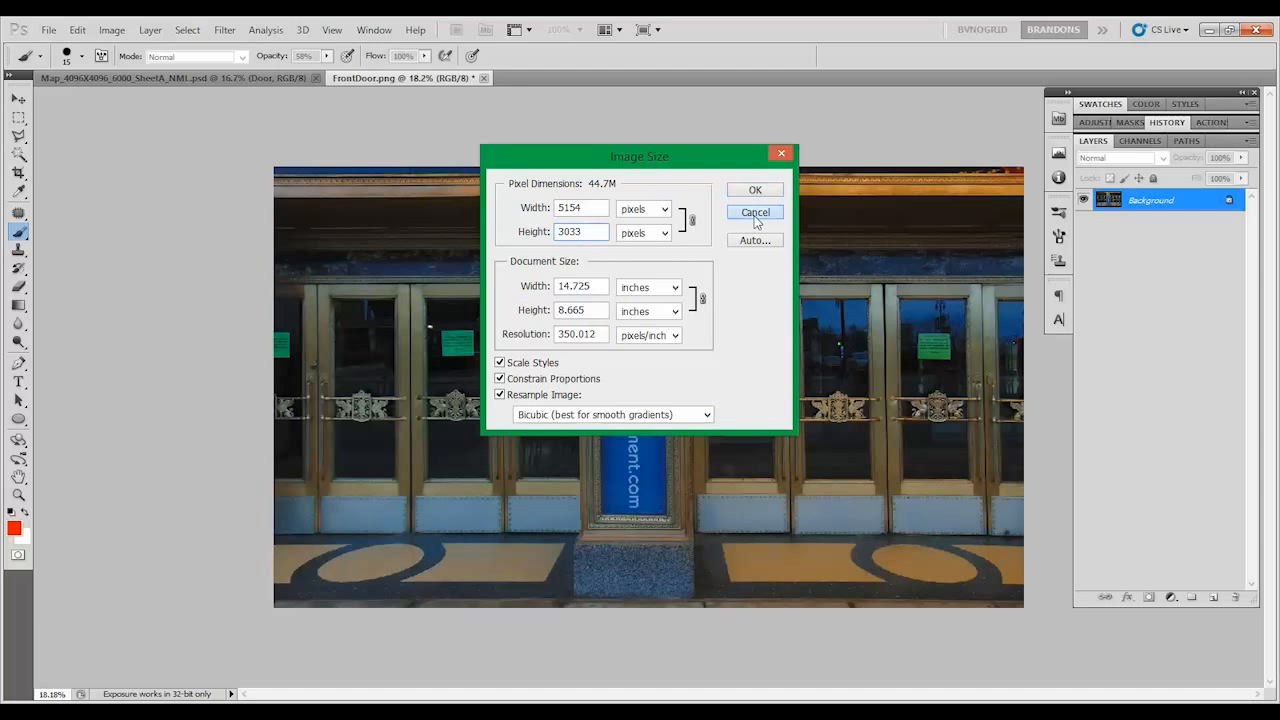
pyautogui.click(755, 213)
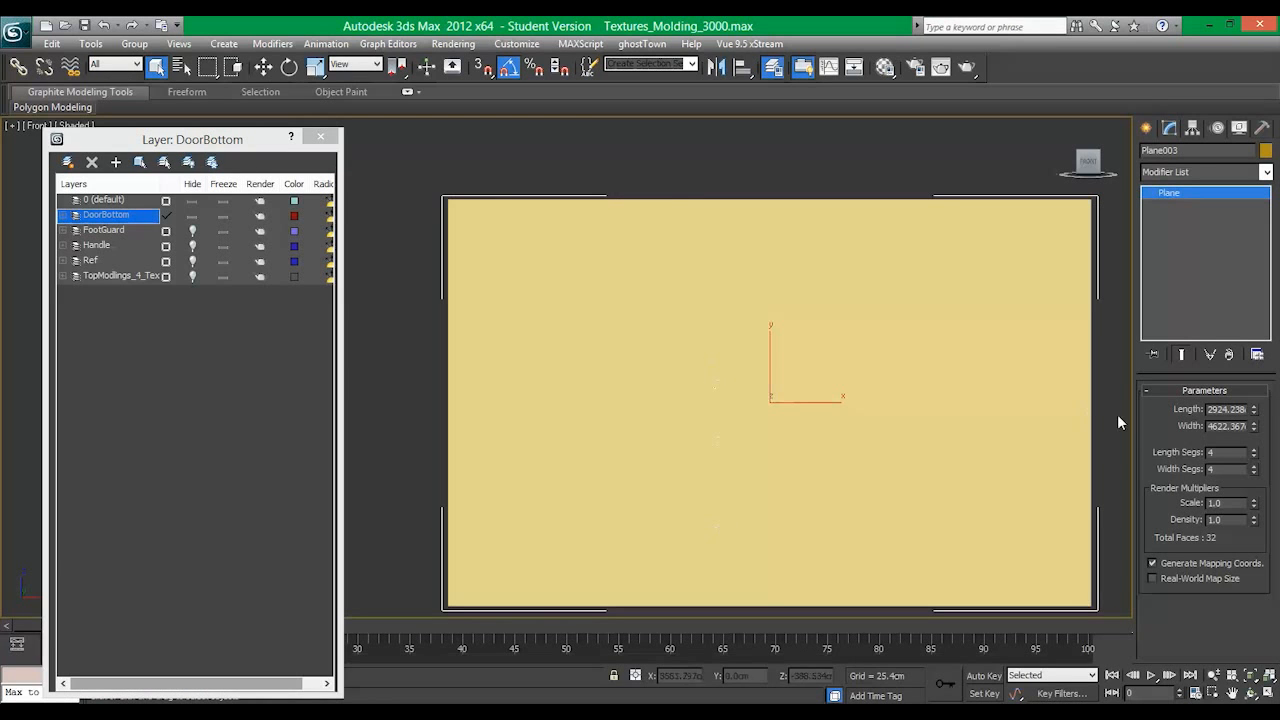
# Step: Switch to 3ds Max and set the plane's length to 3033 cm and width to 5154 cm
pyautogui.moveTo(1243, 426); pyautogui.dragTo(1193, 428)
pyautogui.write('7')
pyautogui.click(1222, 410)
pyautogui.press('Tab')
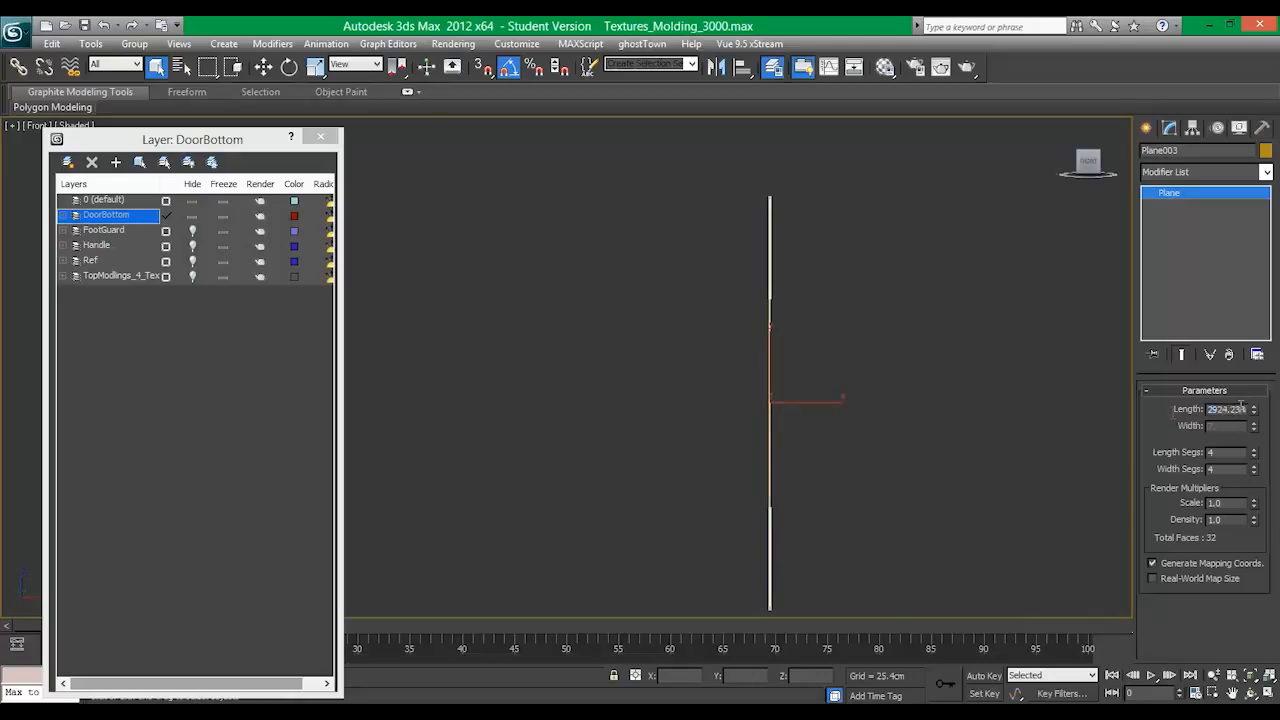
pyautogui.write('3cm')
pyautogui.press('Return')
pyautogui.moveTo(1230, 426); pyautogui.dragTo(1177, 425)
pyautogui.rightClick(1220, 425)
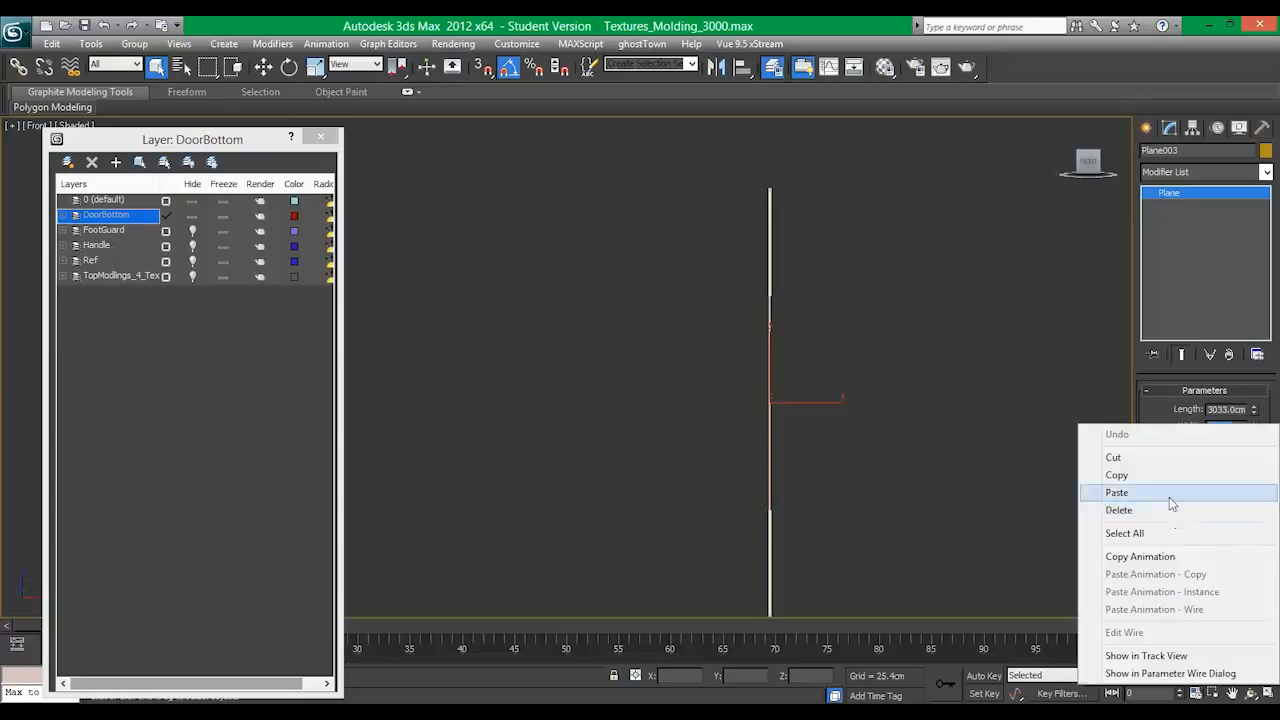
pyautogui.click(1172, 505)
pyautogui.press('Return')
pyautogui.moveTo(919, 415); pyautogui.dragTo(866, 364, button='middle')
pyautogui.scroll(-2, 876, 358)
pyautogui.moveTo(1224, 453); pyautogui.dragTo(1190, 456)
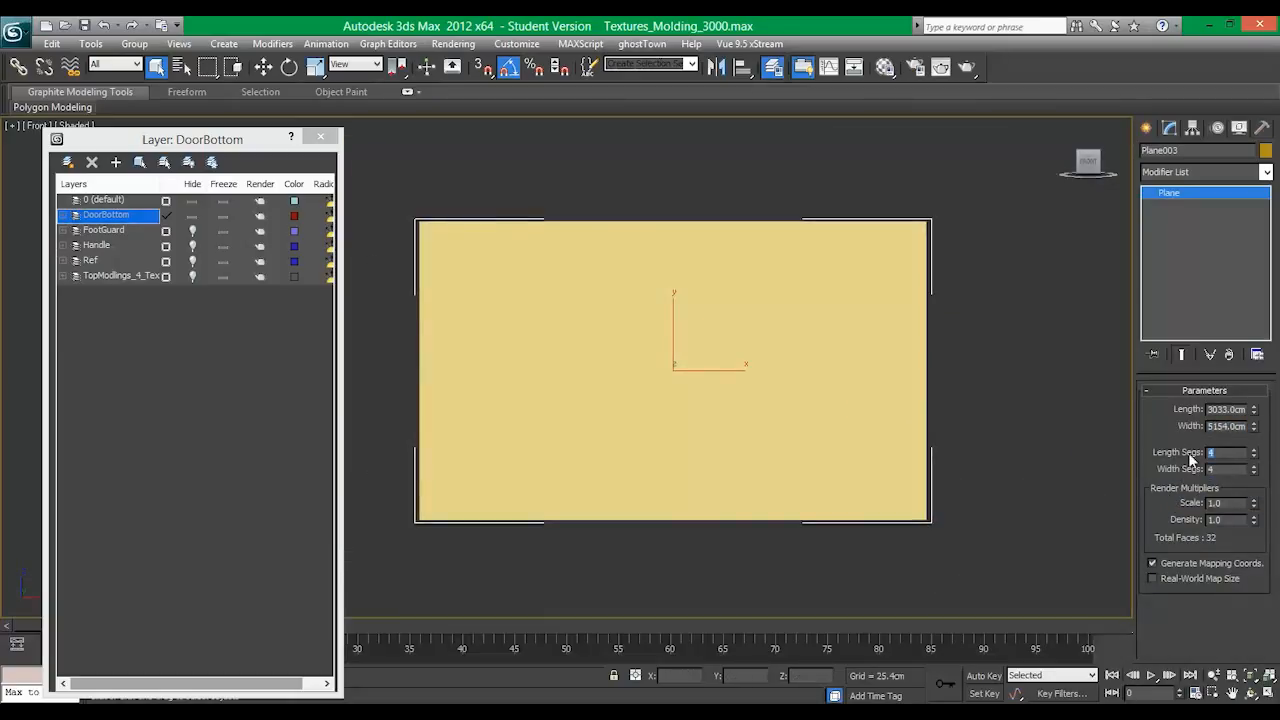
# Step: Add an Edit Poly modifier to the plane and collapse the whole stack to an Editable Poly
pyautogui.click(1205, 172)
pyautogui.click(1180, 598)
pyautogui.rightClick(1190, 192)
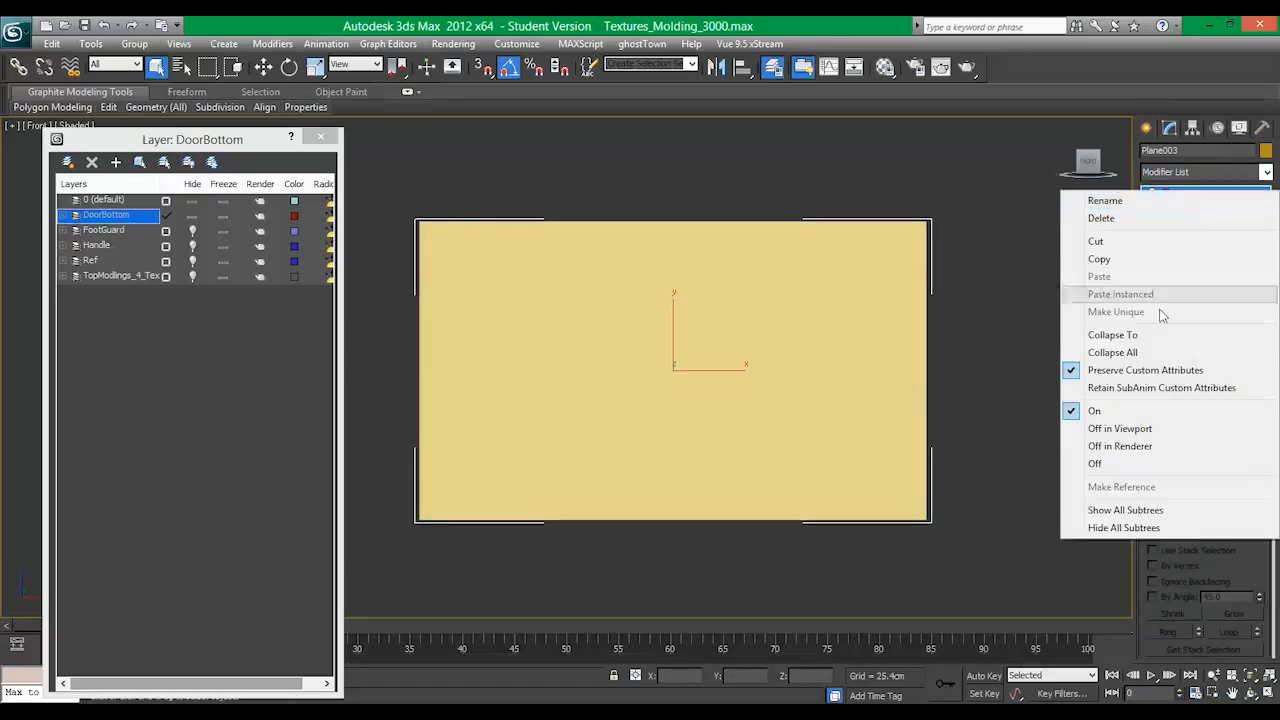
pyautogui.click(1129, 354)
# Step: Rename the plane Ref and put it on a new layer named Ref2
pyautogui.moveTo(1184, 151); pyautogui.dragTo(1094, 156)
pyautogui.write('Ref')
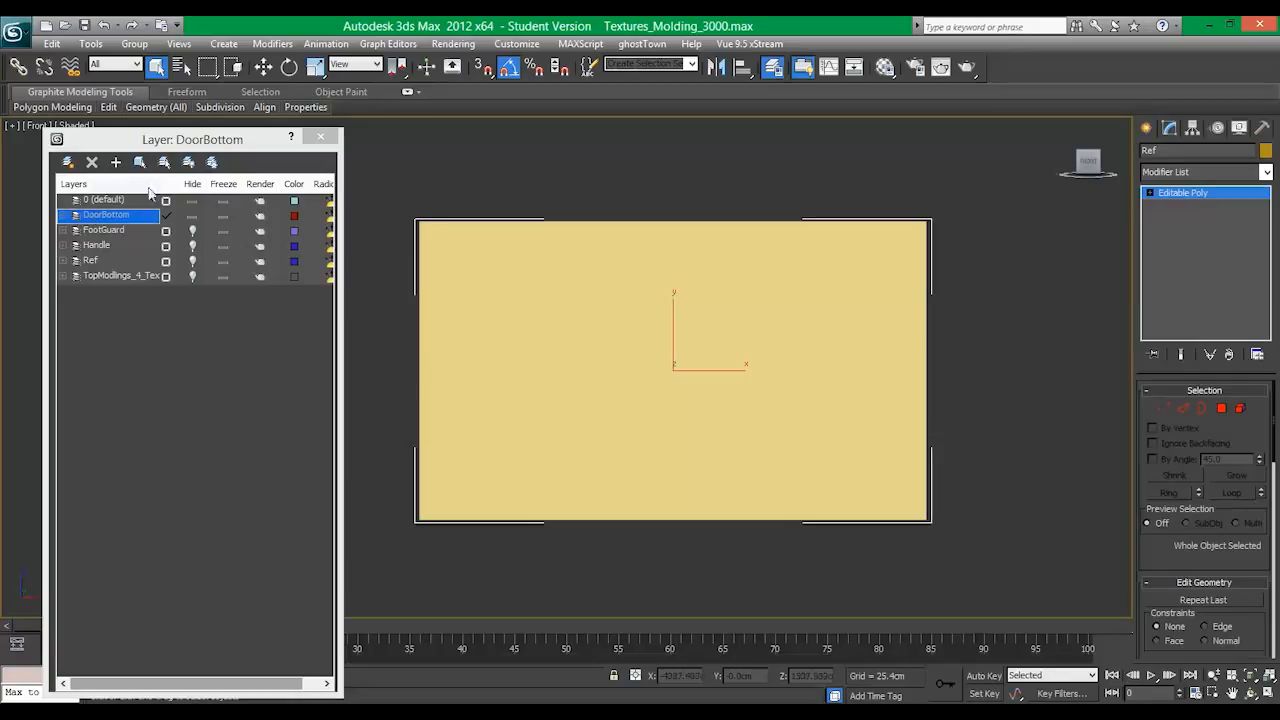
pyautogui.click(68, 163)
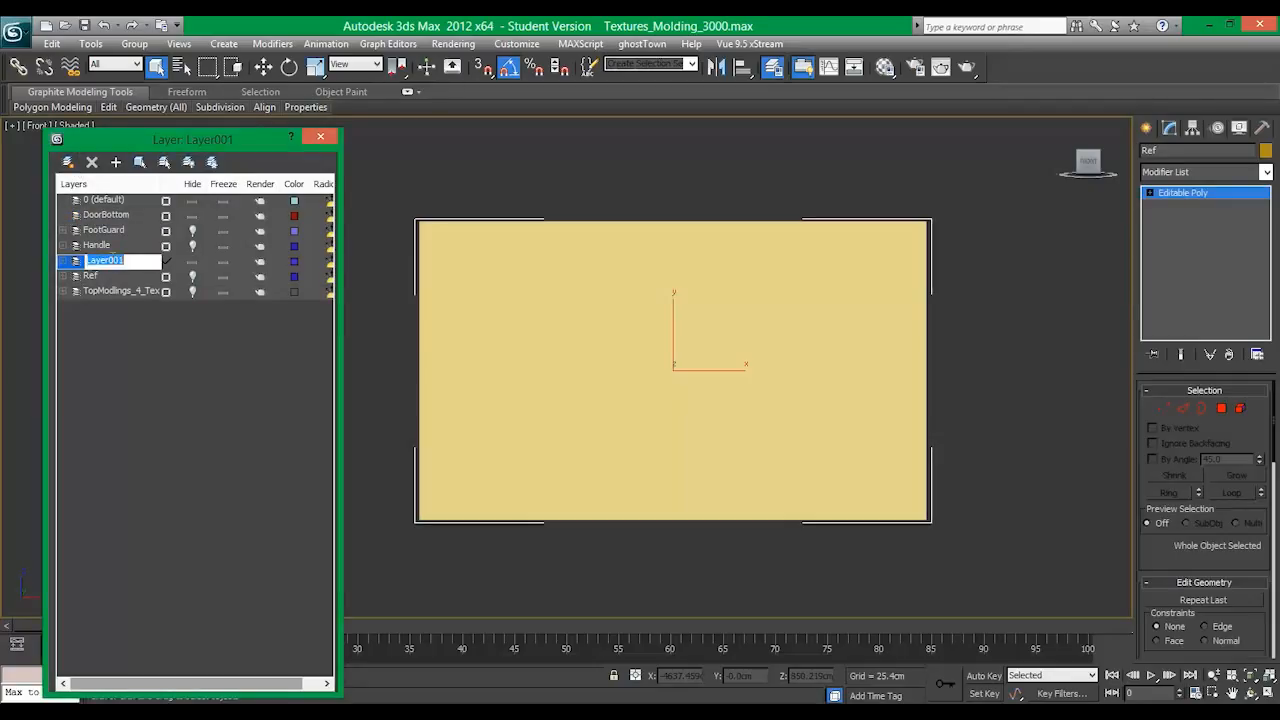
pyautogui.write('Ref2')
pyautogui.press('Return')
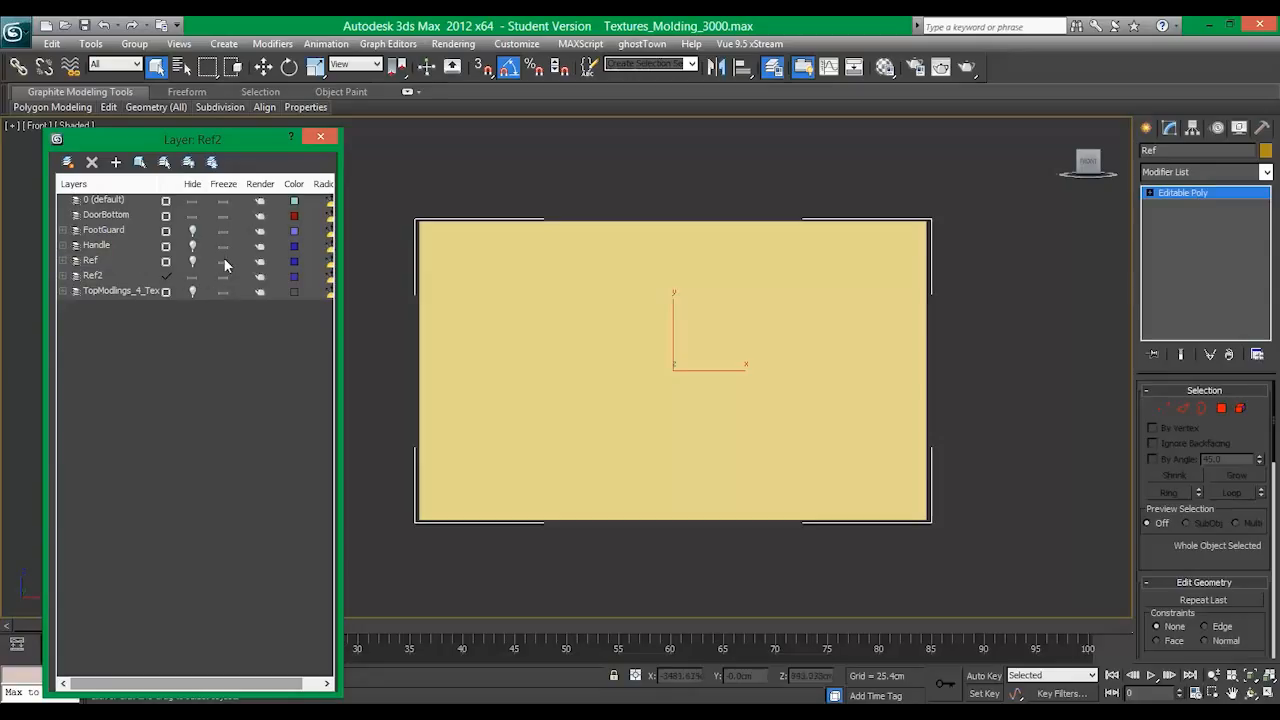
# Step: Freeze the Ref, Handle, FootGuard and TopModlings_4_Tex layers, and select the Ref2 layer
pyautogui.click(223, 261)
pyautogui.click(223, 246)
pyautogui.click(223, 231)
pyautogui.click(223, 291)
pyautogui.click(95, 276)
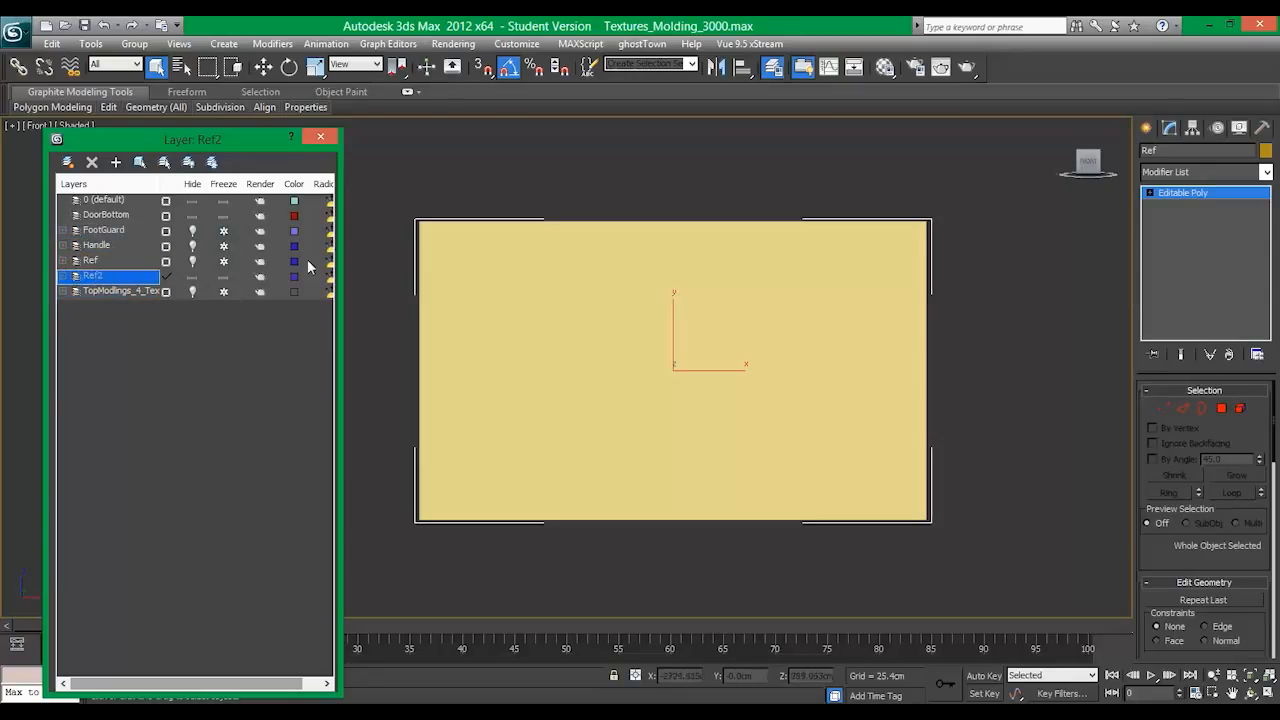
# Step: Examine the FrontDoor.png bitmap assigned as the diffuse map of material 07 - Default, then close the image preview
pyautogui.click(885, 67)
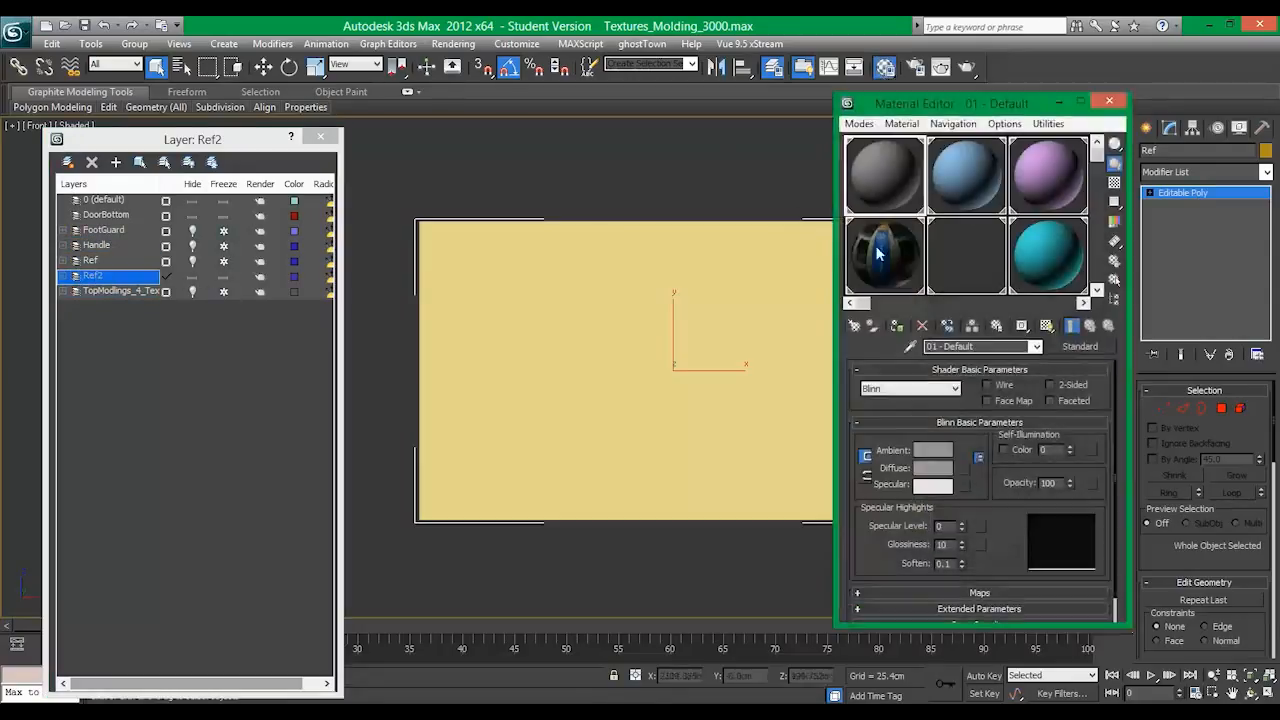
pyautogui.moveTo(1000, 104); pyautogui.dragTo(990, 82)
pyautogui.click(874, 238)
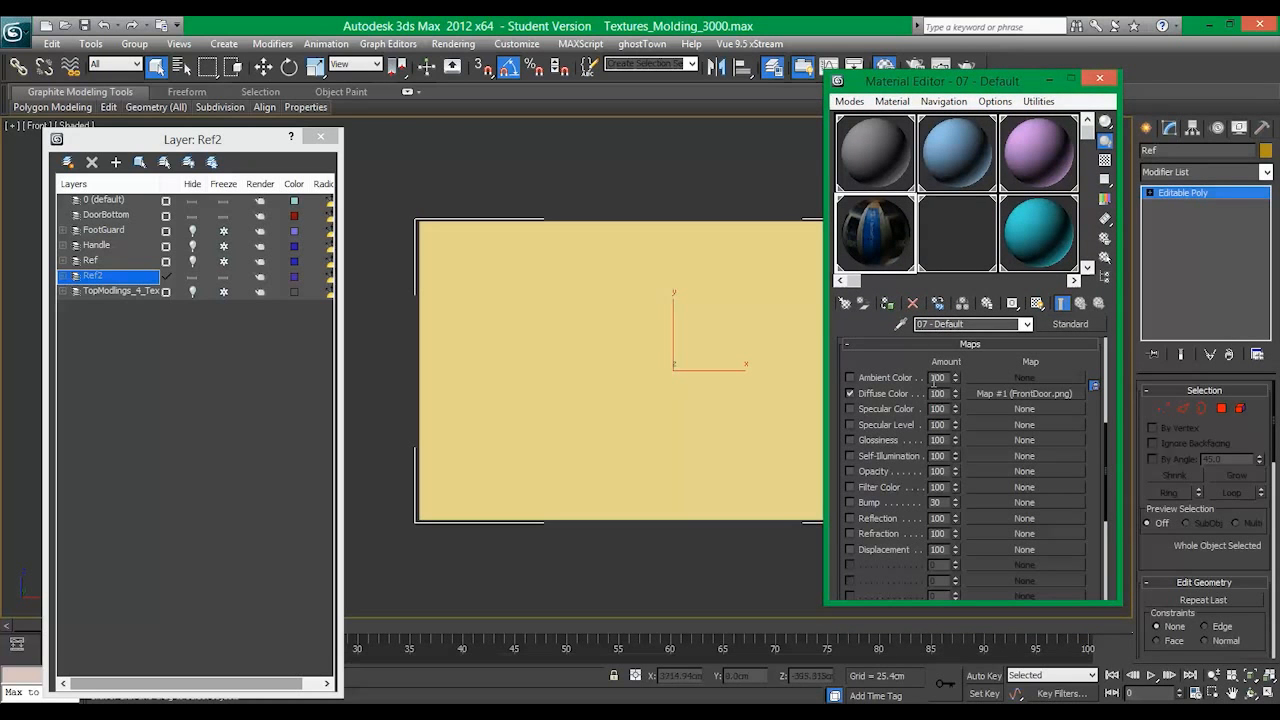
pyautogui.click(1005, 394)
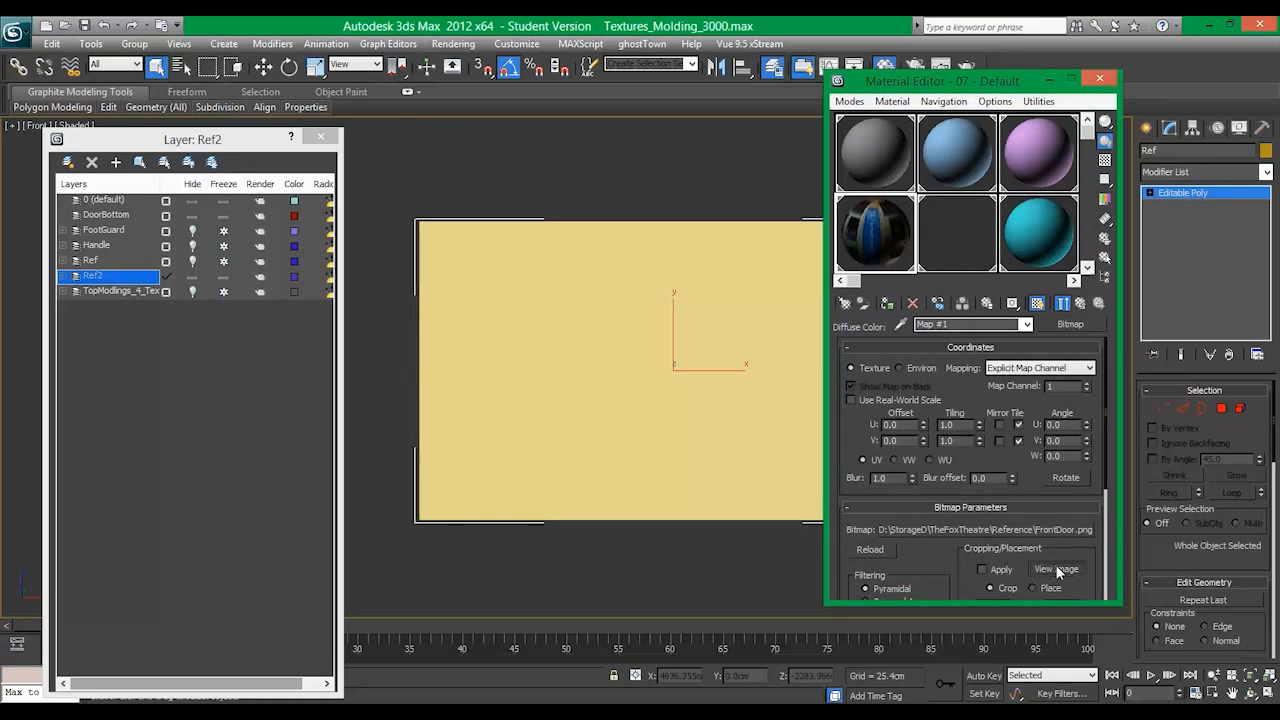
pyautogui.click(1056, 566)
pyautogui.moveTo(1122, 138); pyautogui.dragTo(505, 92)
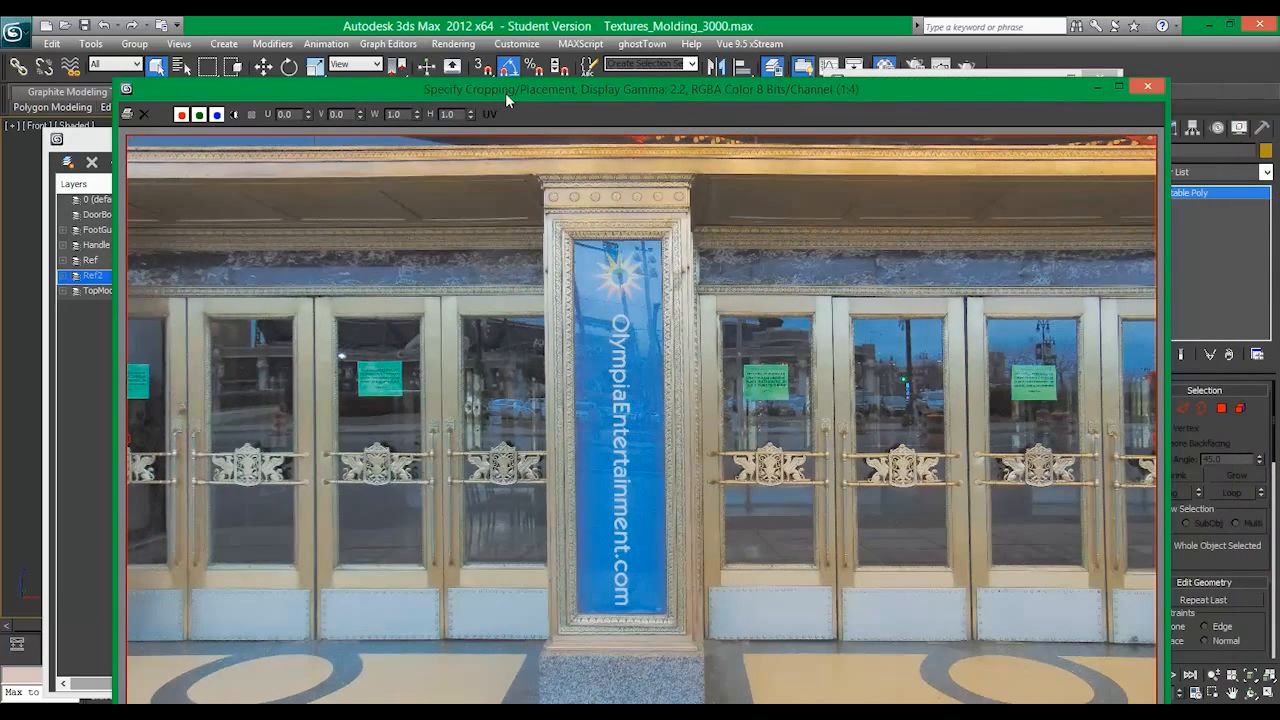
pyautogui.click(1145, 88)
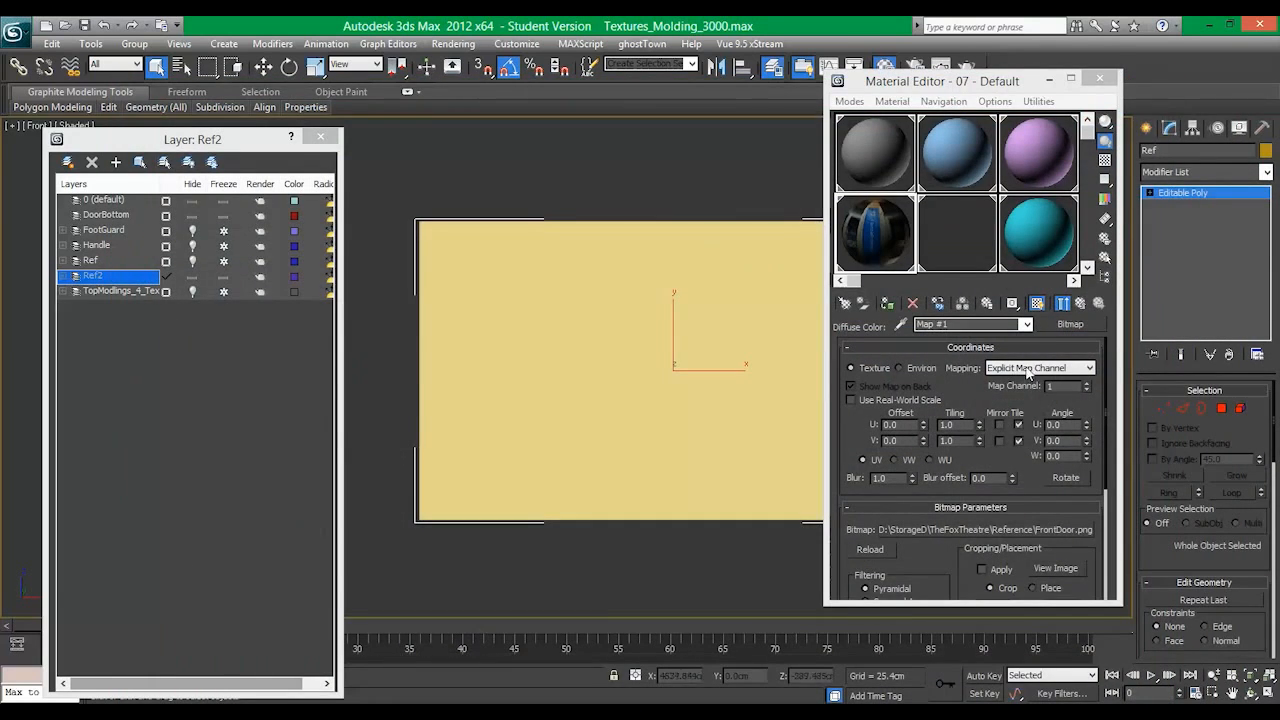
# Step: Assign the FrontDoor.png material to the Ref plane and close the Material Editor
pyautogui.click(888, 304)
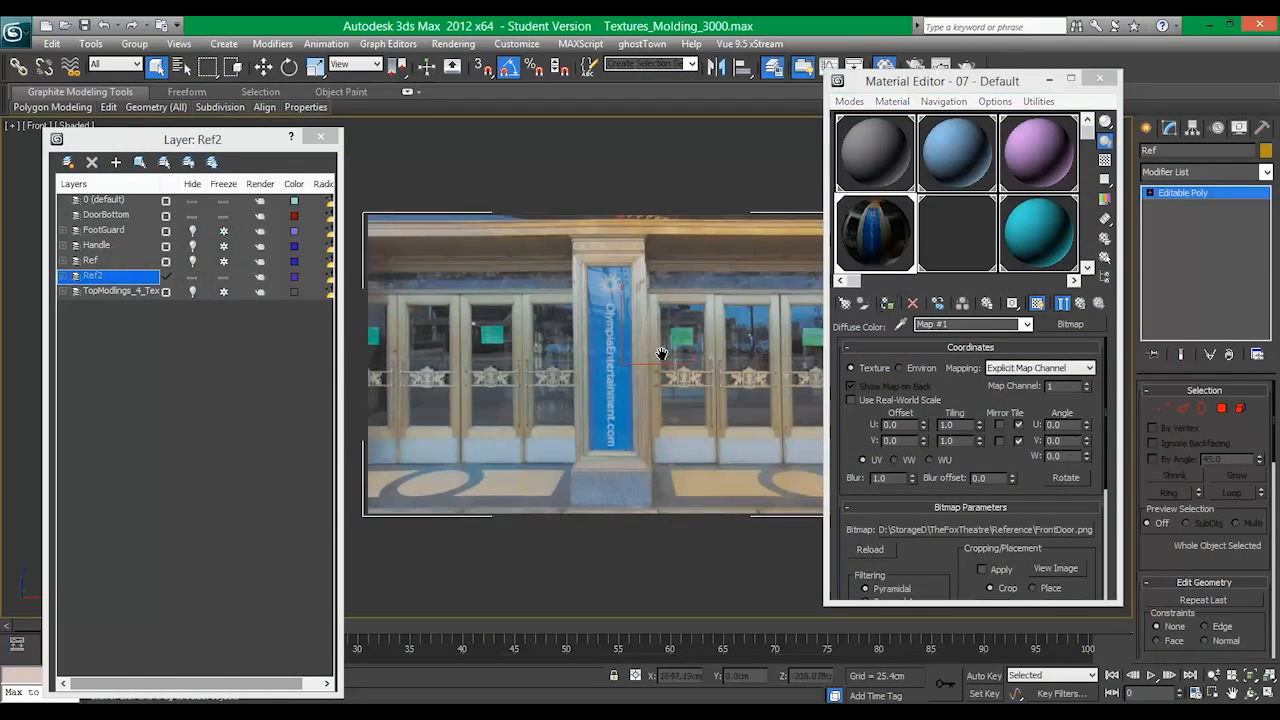
pyautogui.click(925, 170)
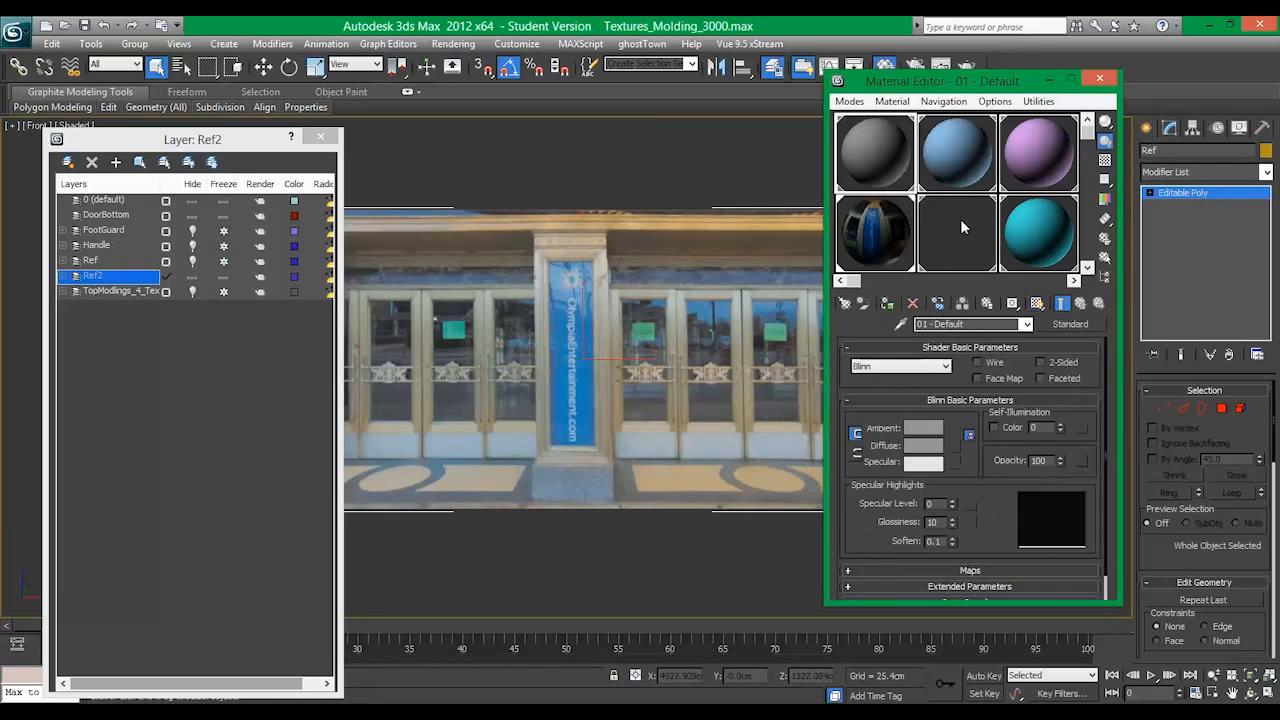
pyautogui.moveTo(1060, 464); pyautogui.dragTo(1066, 553)
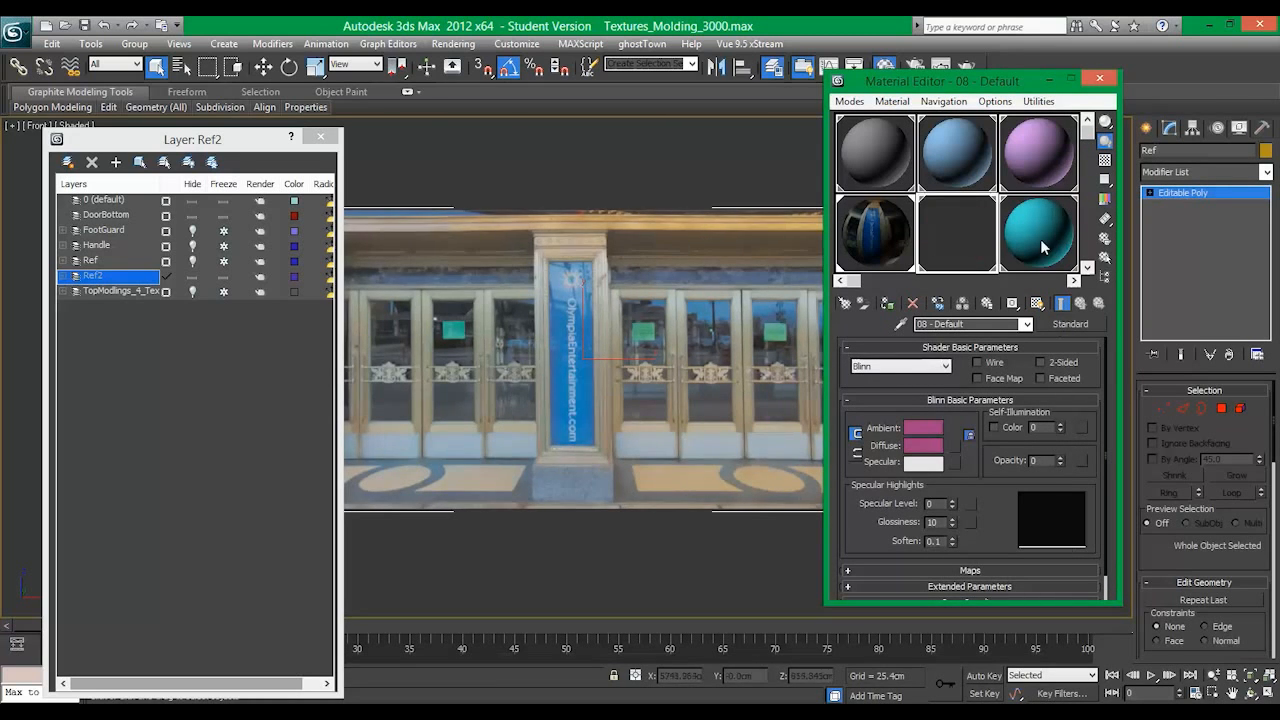
pyautogui.click(1045, 247)
pyautogui.click(1101, 80)
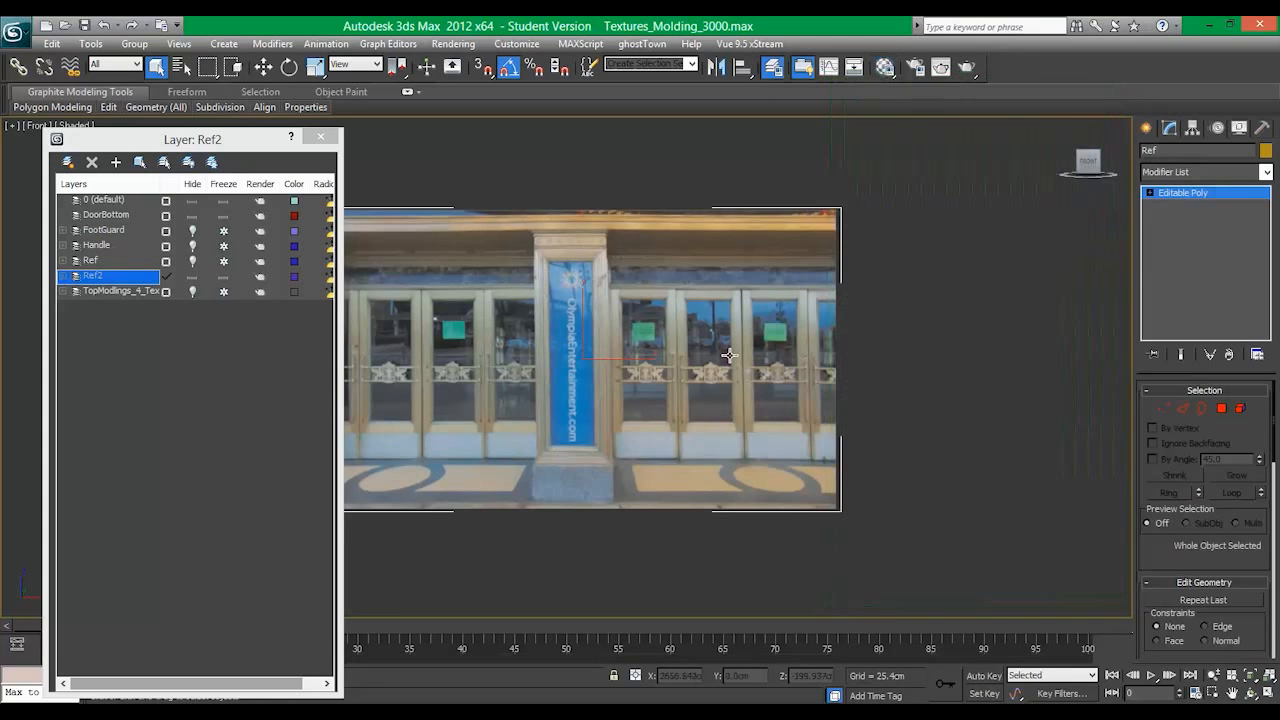
# Step: Deselect the reference plane and move the layer dialog slightly out of the way while framing the doors beside the pillar
pyautogui.moveTo(723, 354); pyautogui.dragTo(812, 386, button='middle')
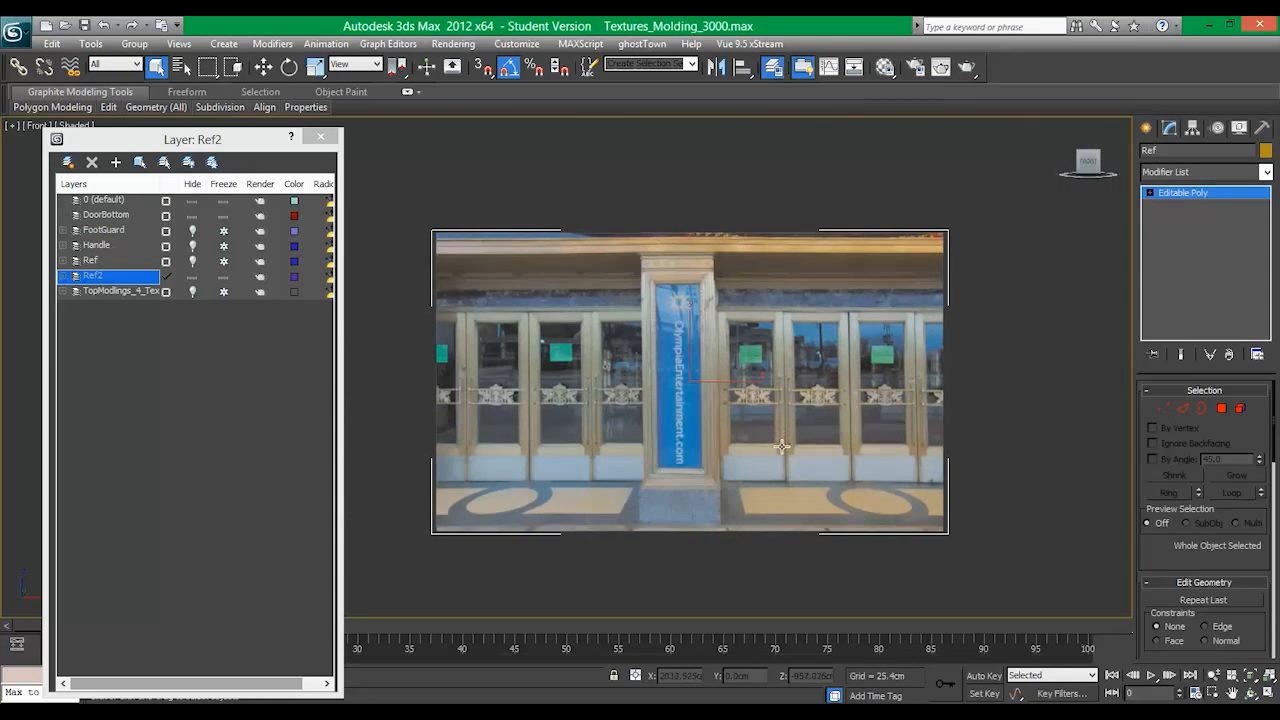
pyautogui.scroll(2, 782, 446)
pyautogui.moveTo(834, 443); pyautogui.dragTo(766, 383, button='middle')
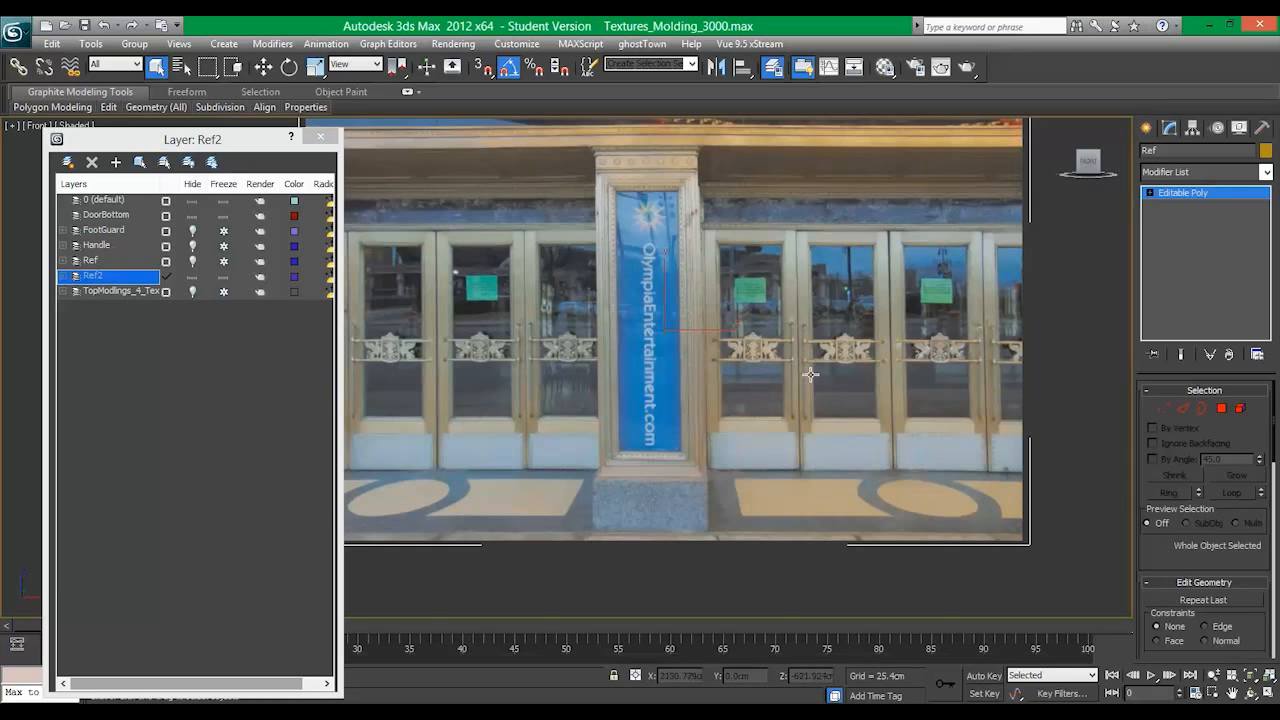
pyautogui.click(1097, 328)
pyautogui.moveTo(965, 409); pyautogui.dragTo(930, 387, button='middle')
pyautogui.scroll(2, 893, 402)
pyautogui.moveTo(92, 146); pyautogui.dragTo(87, 174)
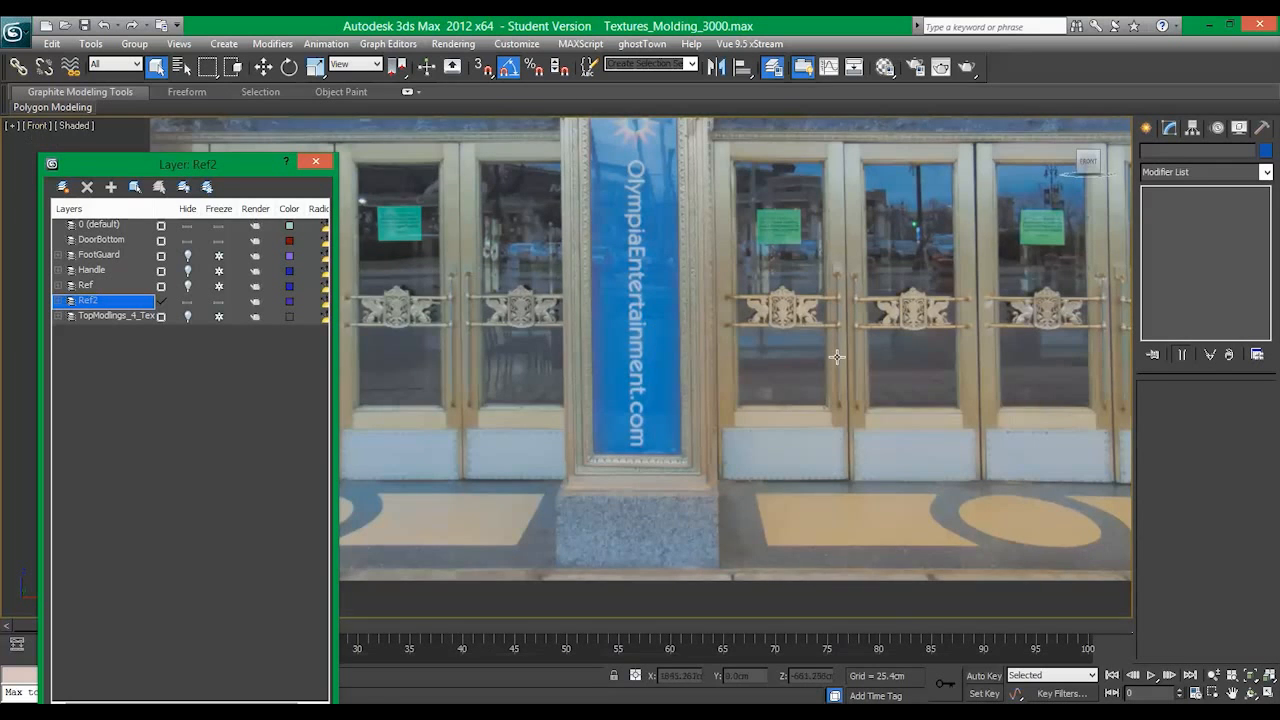
# Step: Draw a box about 615 cm wide and 256 cm high over the metal kick plate of the door just right of the pillar
pyautogui.scroll(3, 771, 360)
pyautogui.moveTo(771, 360); pyautogui.dragTo(578, 286, button='middle')
pyautogui.moveTo(786, 336); pyautogui.dragTo(731, 329, button='middle')
pyautogui.click(224, 44)
pyautogui.moveTo(290, 60)
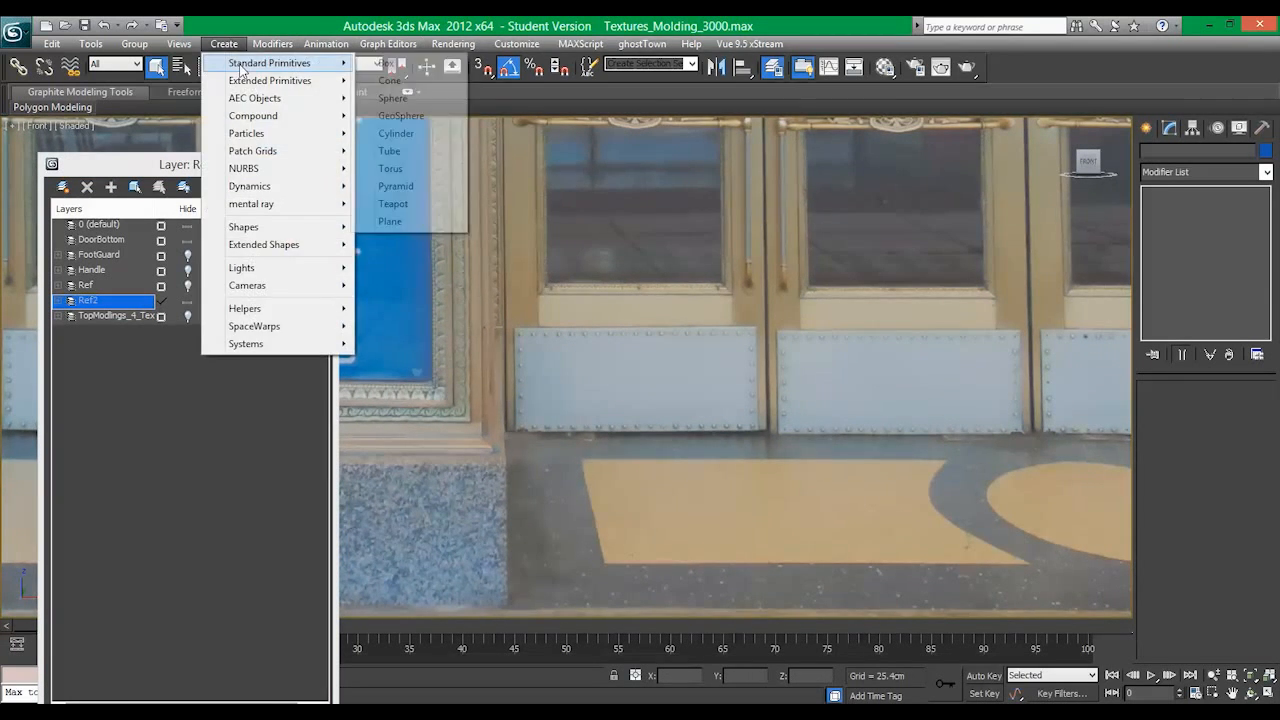
pyautogui.click(388, 62)
pyautogui.moveTo(513, 328); pyautogui.dragTo(759, 431)
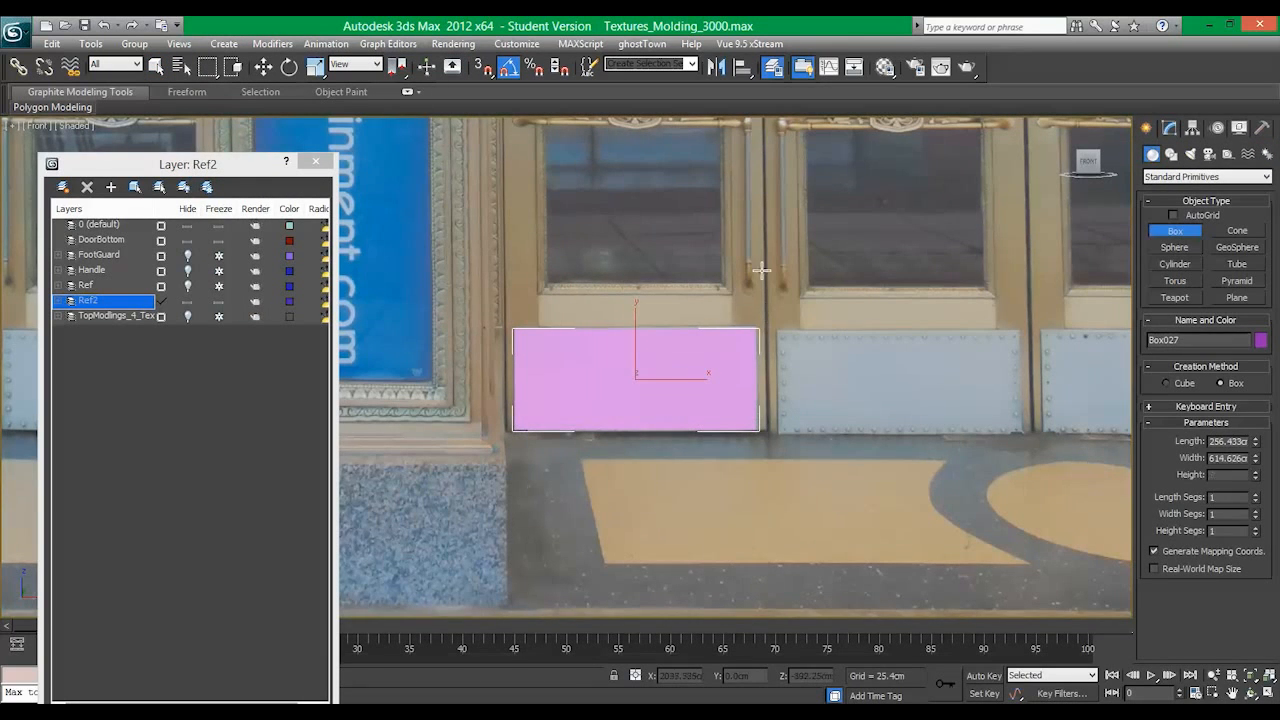
pyautogui.click(762, 271)
pyautogui.rightClick(762, 271)
# Step: In a perspective view, scale the box's depth along Y to about 3 percent to make a thin plate
pyautogui.hotkey('alt', 'w')
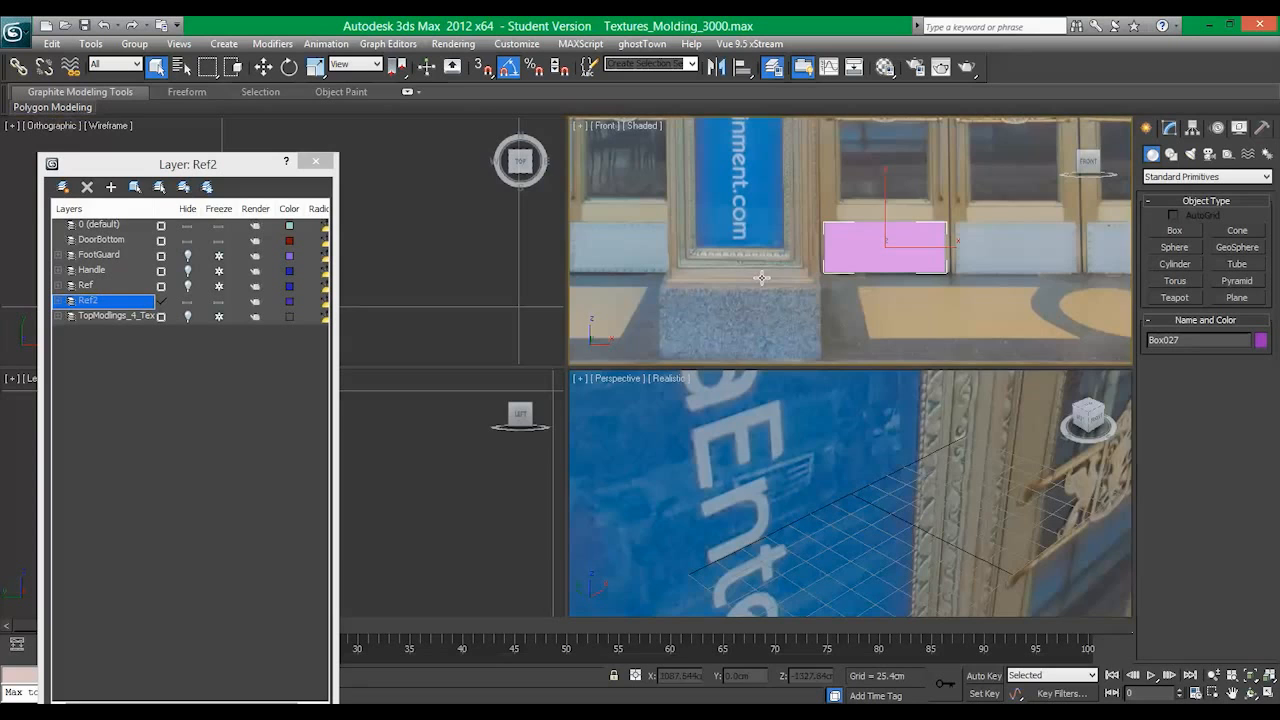
pyautogui.rightClick(874, 406)
pyautogui.press('f')
pyautogui.hotkey('alt', 'w')
pyautogui.hotkey('alt', 'w')
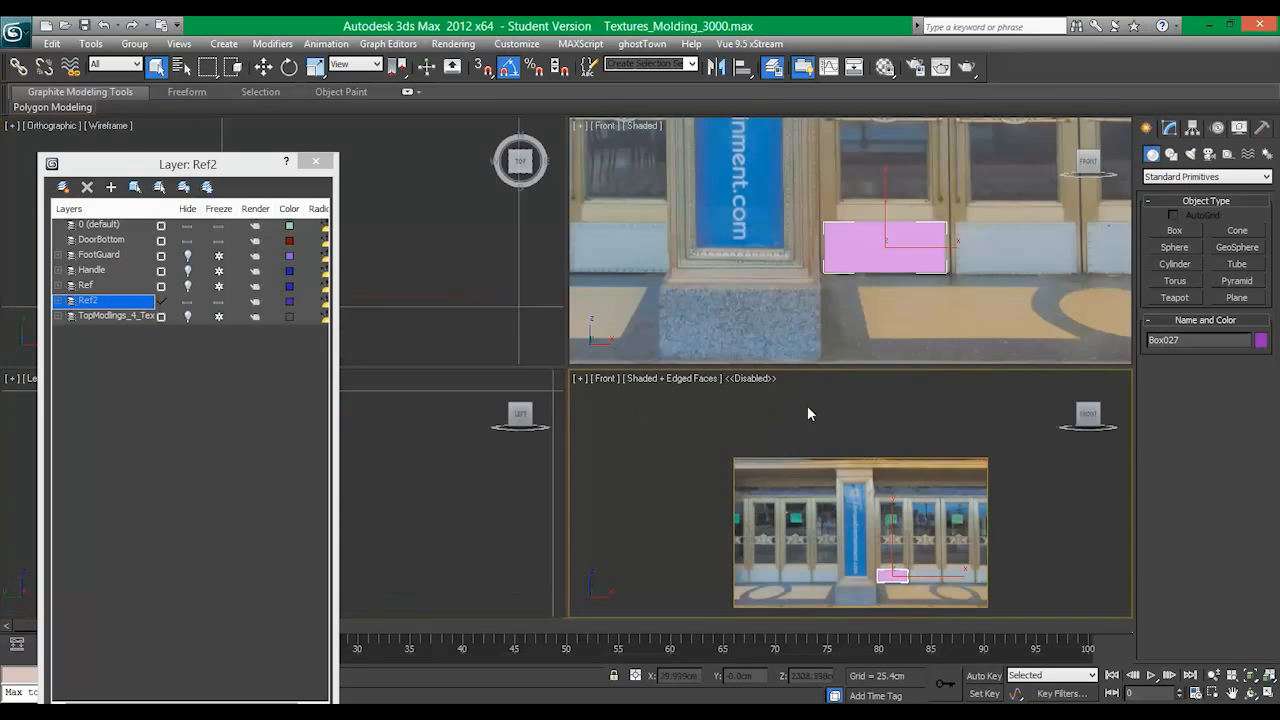
pyautogui.hotkey('alt', 'w')
pyautogui.press('p')
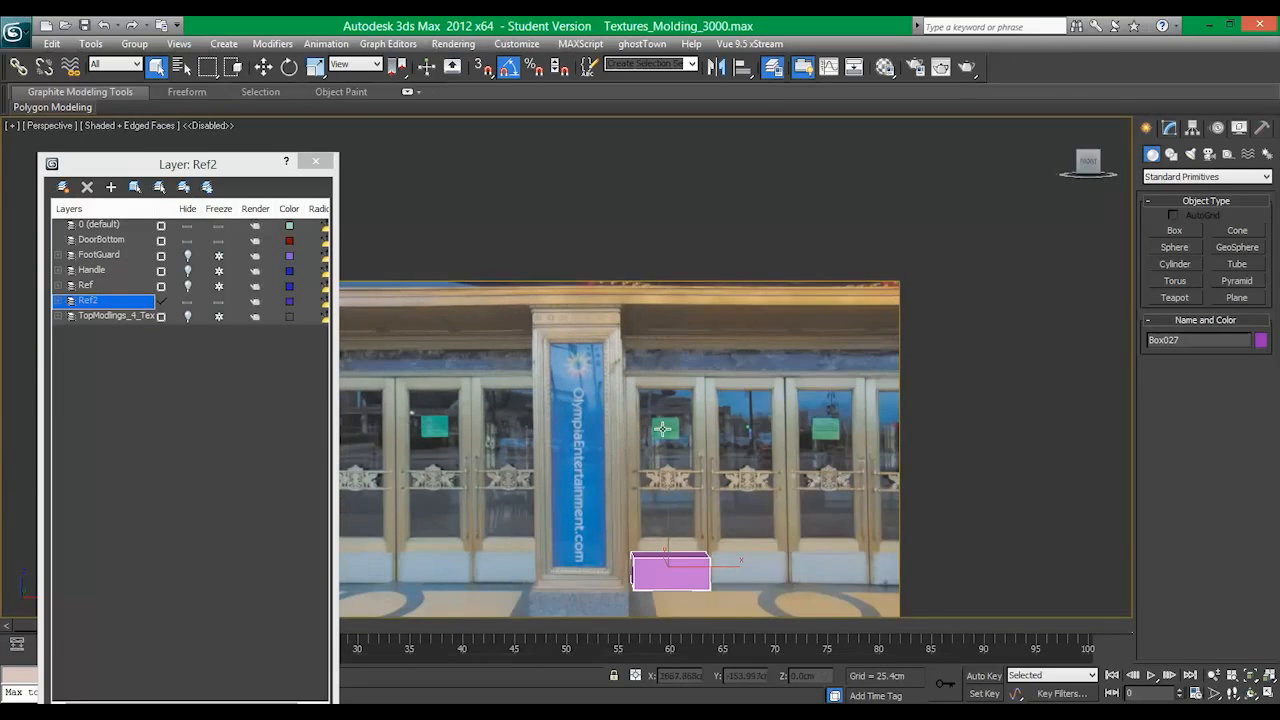
pyautogui.keyDown('alt'); pyautogui.moveTo(690, 400); pyautogui.dragTo(729, 300, button='middle'); pyautogui.keyUp('alt')
pyautogui.scroll(5, 729, 300)
pyautogui.moveTo(774, 449); pyautogui.dragTo(687, 376, button='middle')
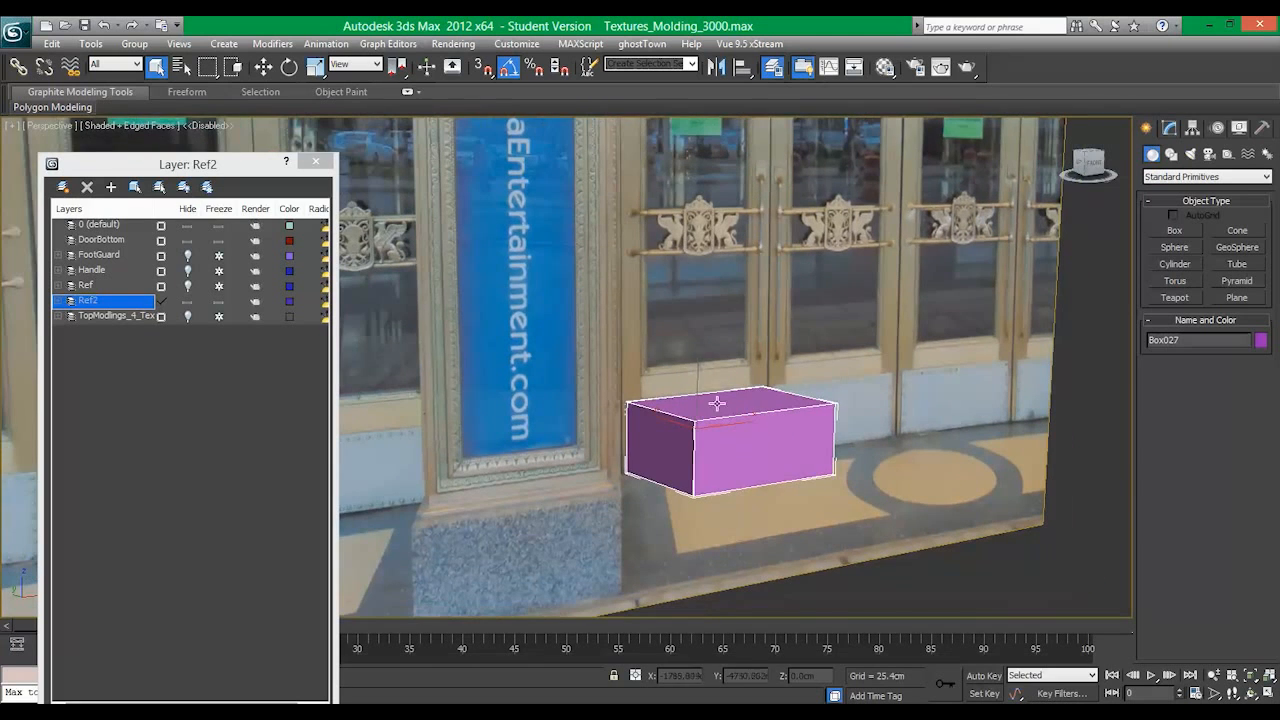
pyautogui.press('r')
pyautogui.moveTo(740, 446); pyautogui.dragTo(565, 395)
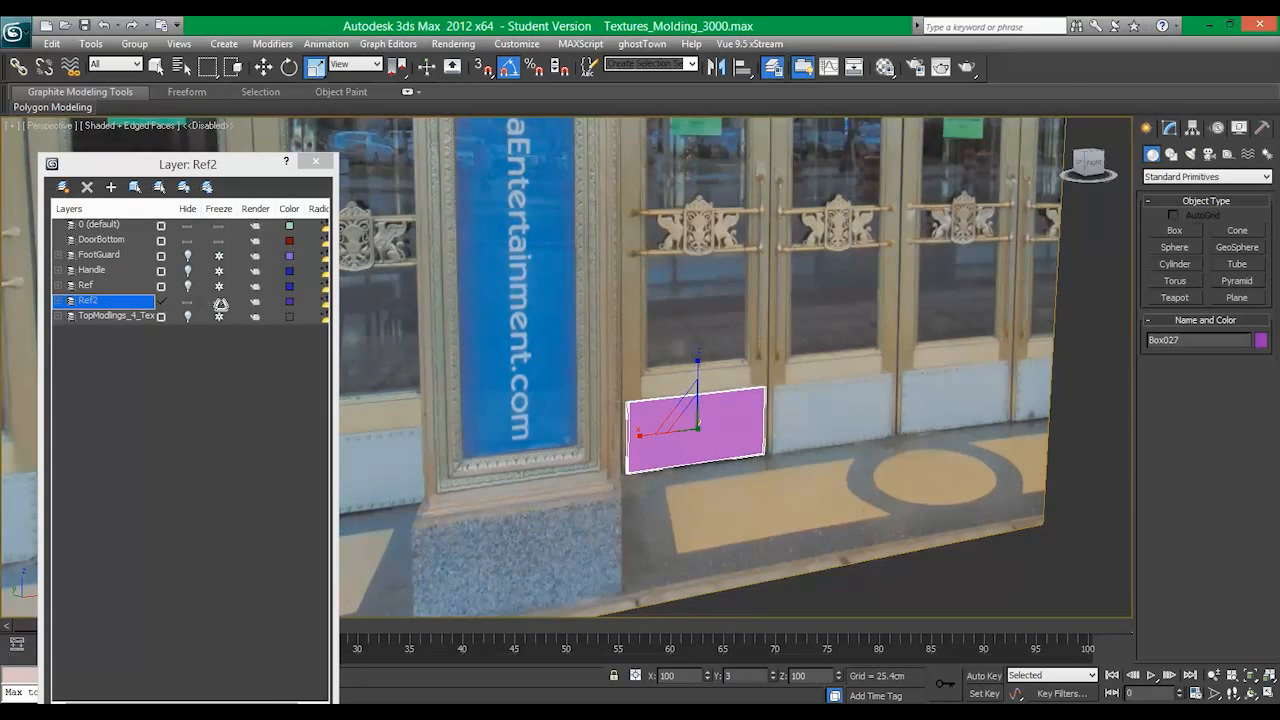
# Step: Create a sphere with a 5.62 cm radius and 64 segments for a kick plate rivet, and isolate it
pyautogui.press('z')
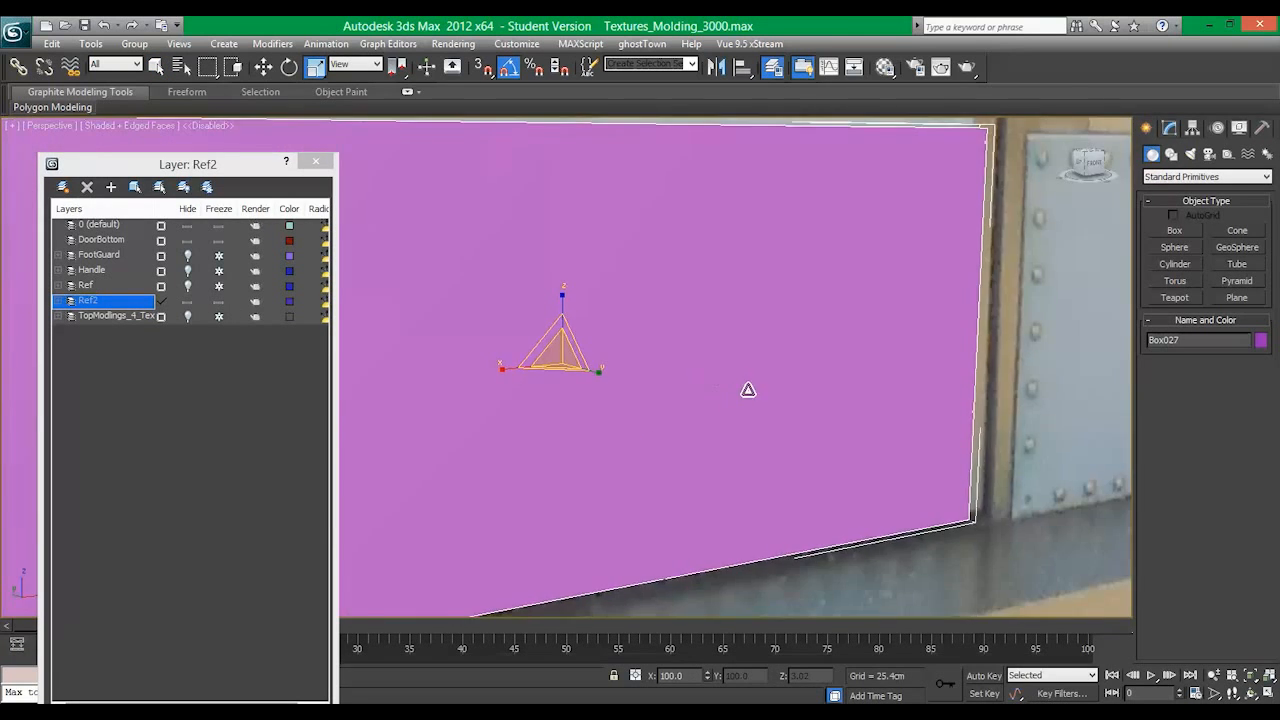
pyautogui.scroll(-3, 746, 391)
pyautogui.keyDown('alt'); pyautogui.moveTo(663, 410); pyautogui.dragTo(686, 394, button='middle'); pyautogui.keyUp('alt')
pyautogui.moveTo(686, 394); pyautogui.dragTo(727, 407, button='middle')
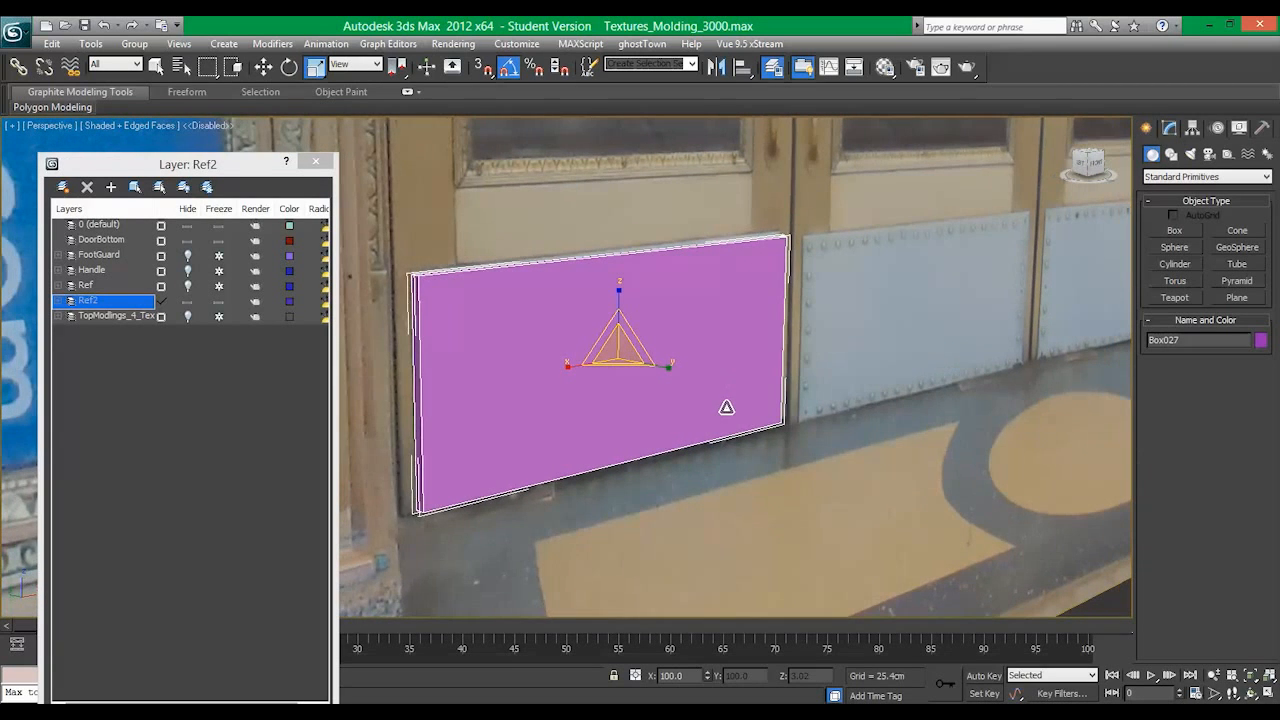
pyautogui.press('f')
pyautogui.click(1174, 247)
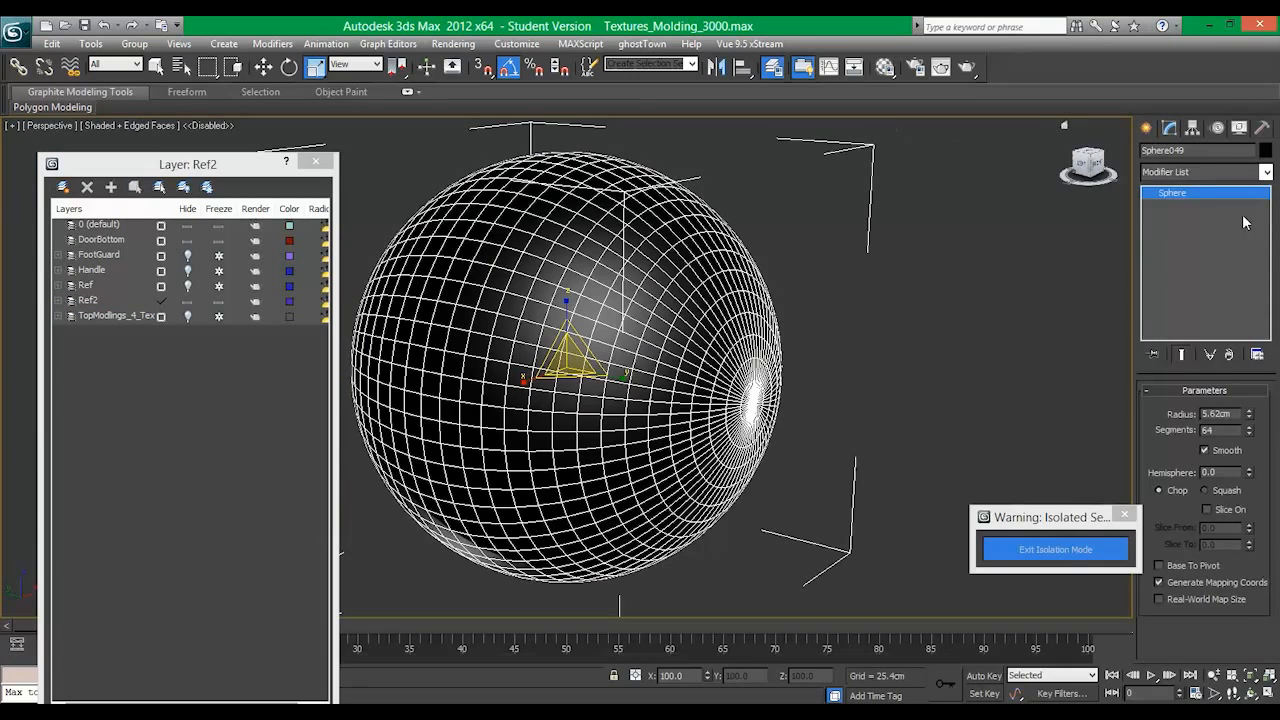
# Step: Add an Edit Poly modifier to the sphere and enter polygon selection
pyautogui.click(1206, 171)
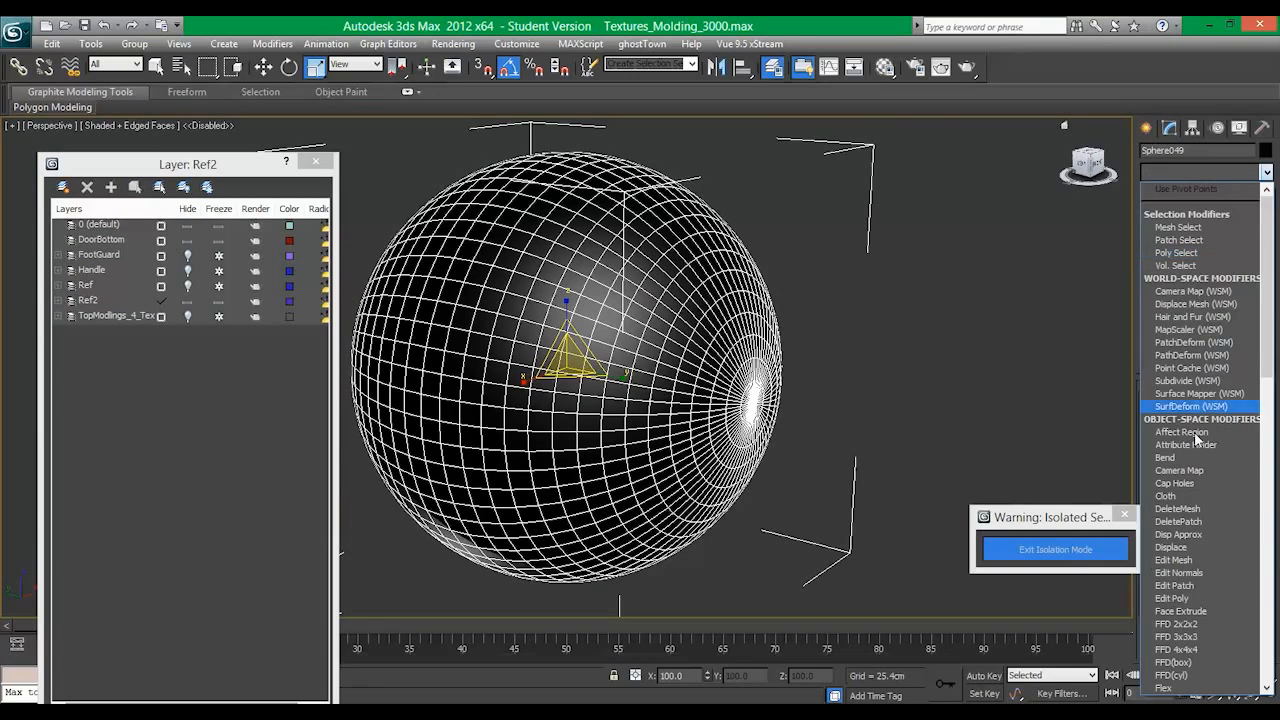
pyautogui.click(1205, 530)
pyautogui.click(1221, 532)
# Step: Try to select half of the sphere's polygons in the perspective view
pyautogui.keyDown('alt'); pyautogui.moveTo(537, 386); pyautogui.dragTo(637, 354, button='middle'); pyautogui.keyUp('alt')
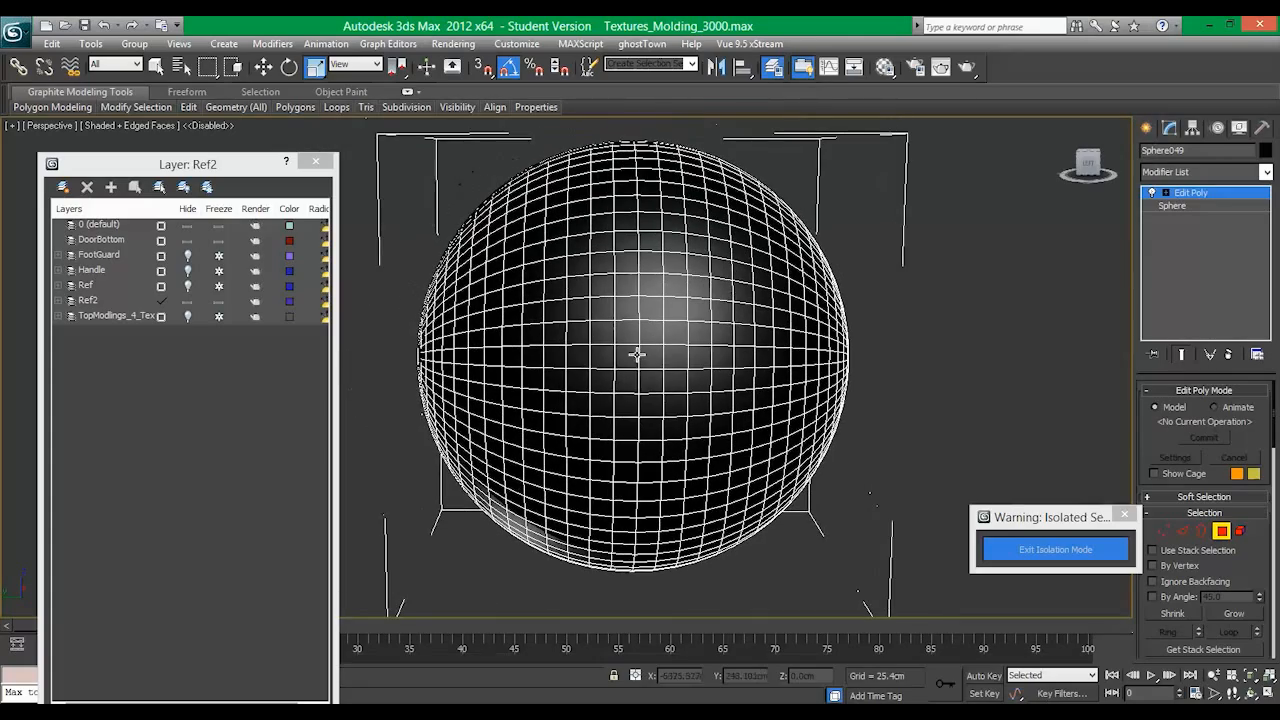
pyautogui.moveTo(626, 592); pyautogui.dragTo(345, 218)
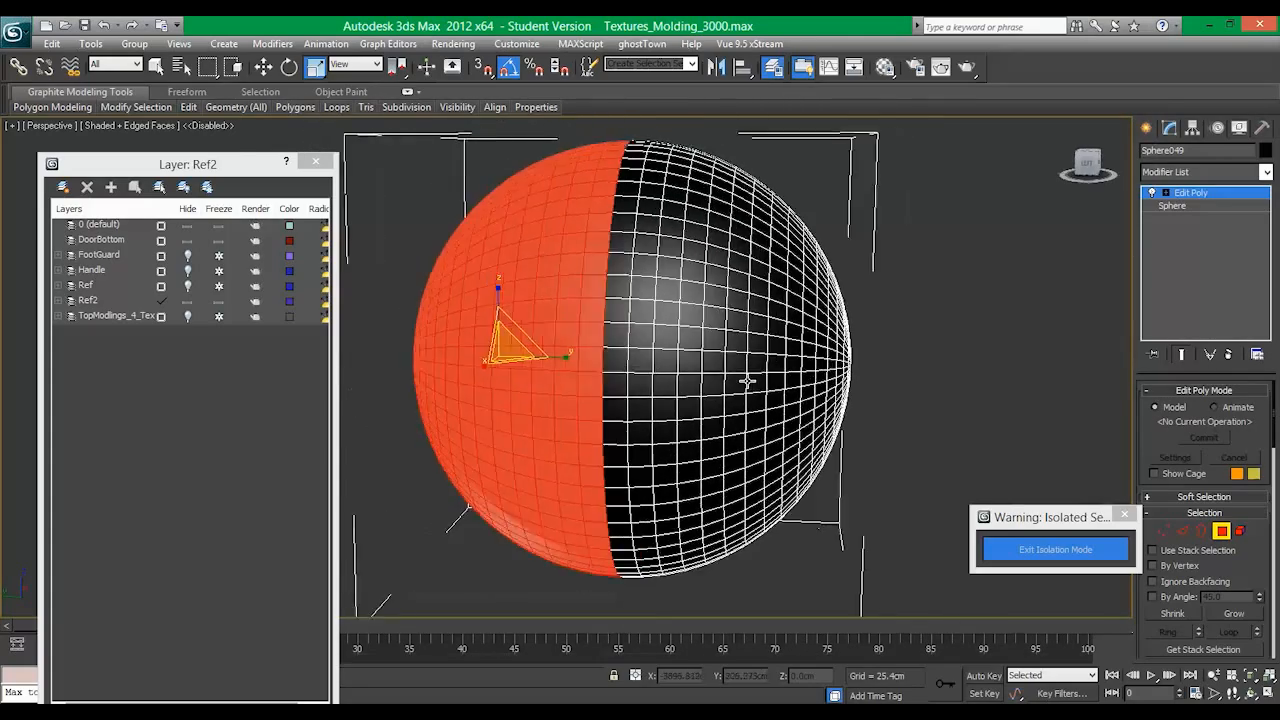
pyautogui.keyDown('alt'); pyautogui.moveTo(749, 380); pyautogui.dragTo(466, 234, button='middle'); pyautogui.keyUp('alt')
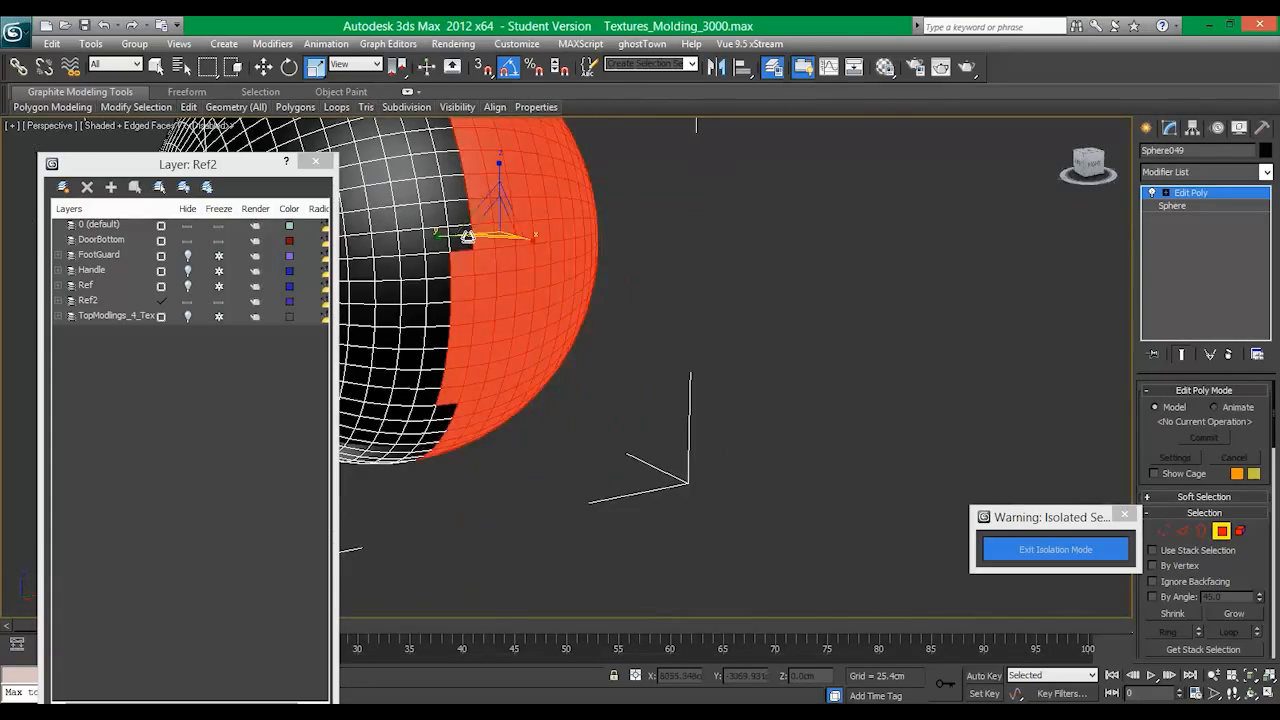
pyautogui.keyDown('alt'); pyautogui.moveTo(520, 306); pyautogui.dragTo(520, 278, button='middle'); pyautogui.keyUp('alt')
# Step: Using the Left view, reselect the polygons of the sphere's rear half, delete them, and leave polygon selection
pyautogui.hotkey('alt', 'w')
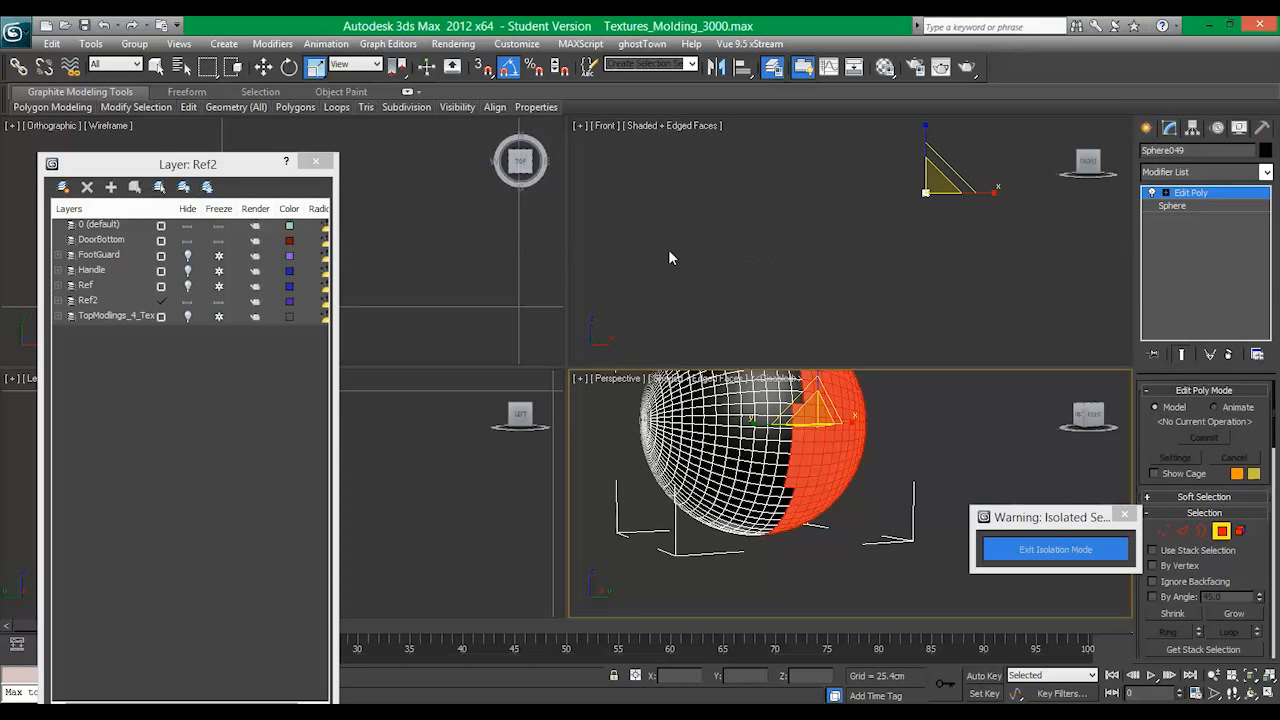
pyautogui.rightClick(443, 440)
pyautogui.hotkey('alt', 'w')
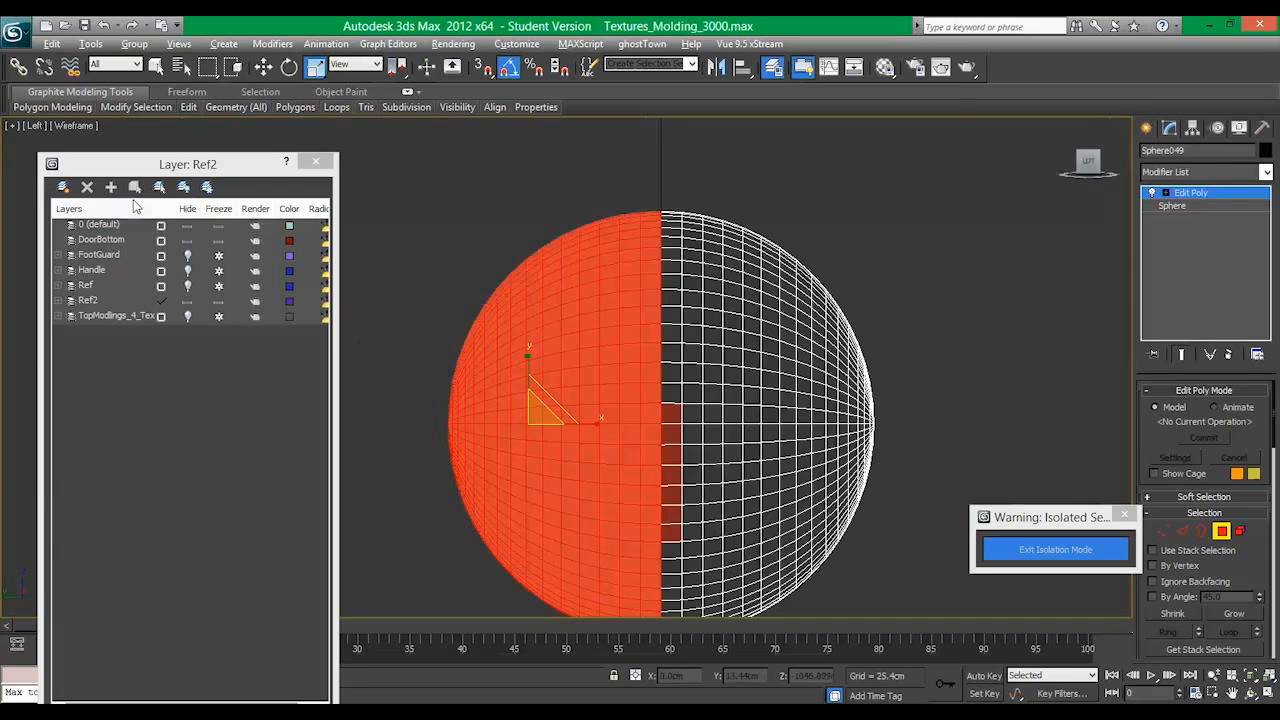
pyautogui.click(496, 200)
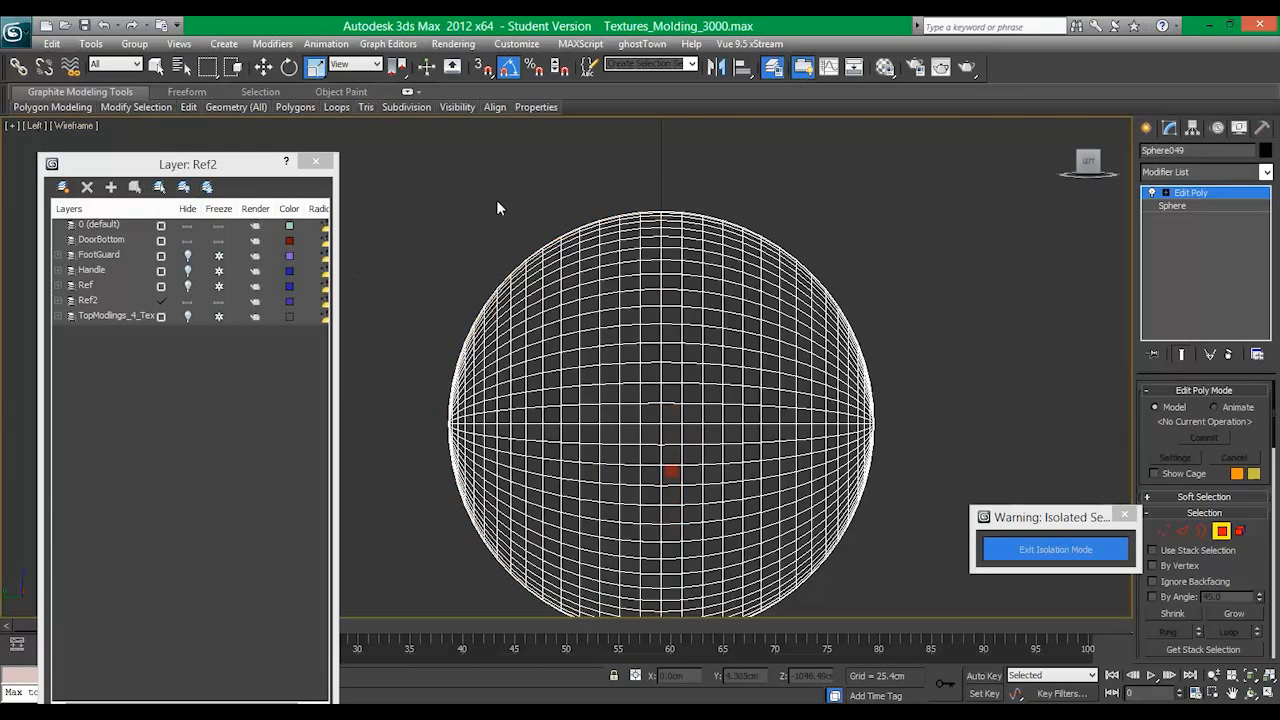
pyautogui.moveTo(405, 170); pyautogui.dragTo(655, 710)
pyautogui.moveTo(762, 428); pyautogui.dragTo(758, 336, button='middle')
pyautogui.keyDown('ctrl'); pyautogui.moveTo(660, 563); pyautogui.dragTo(500, 478); pyautogui.keyUp('ctrl')
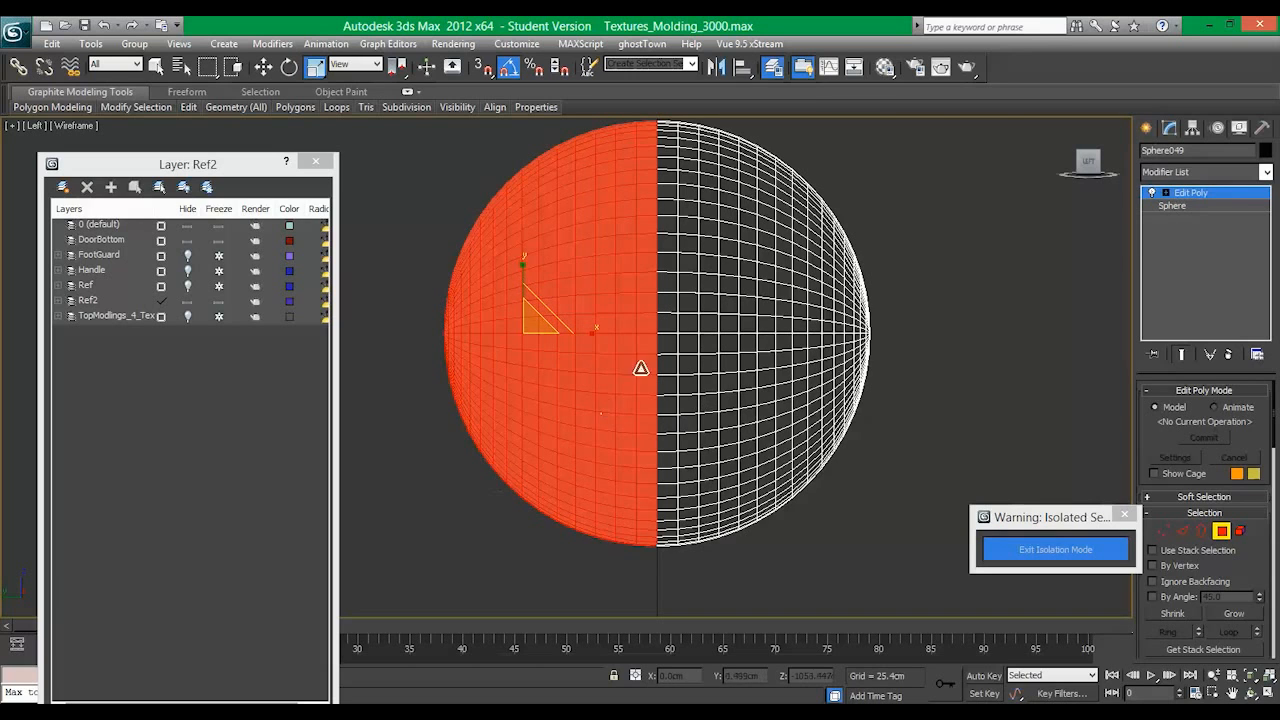
pyautogui.moveTo(645, 345); pyautogui.dragTo(660, 375, button='middle')
pyautogui.press('Delete')
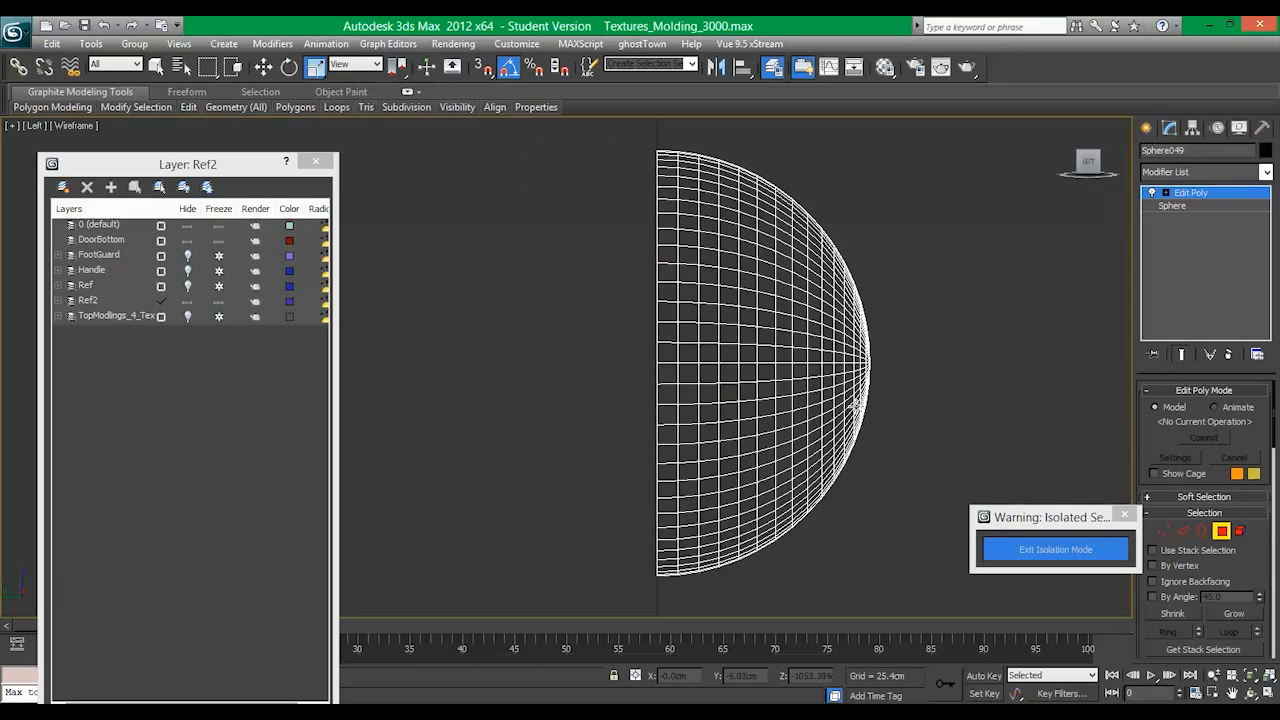
pyautogui.click(1220, 531)
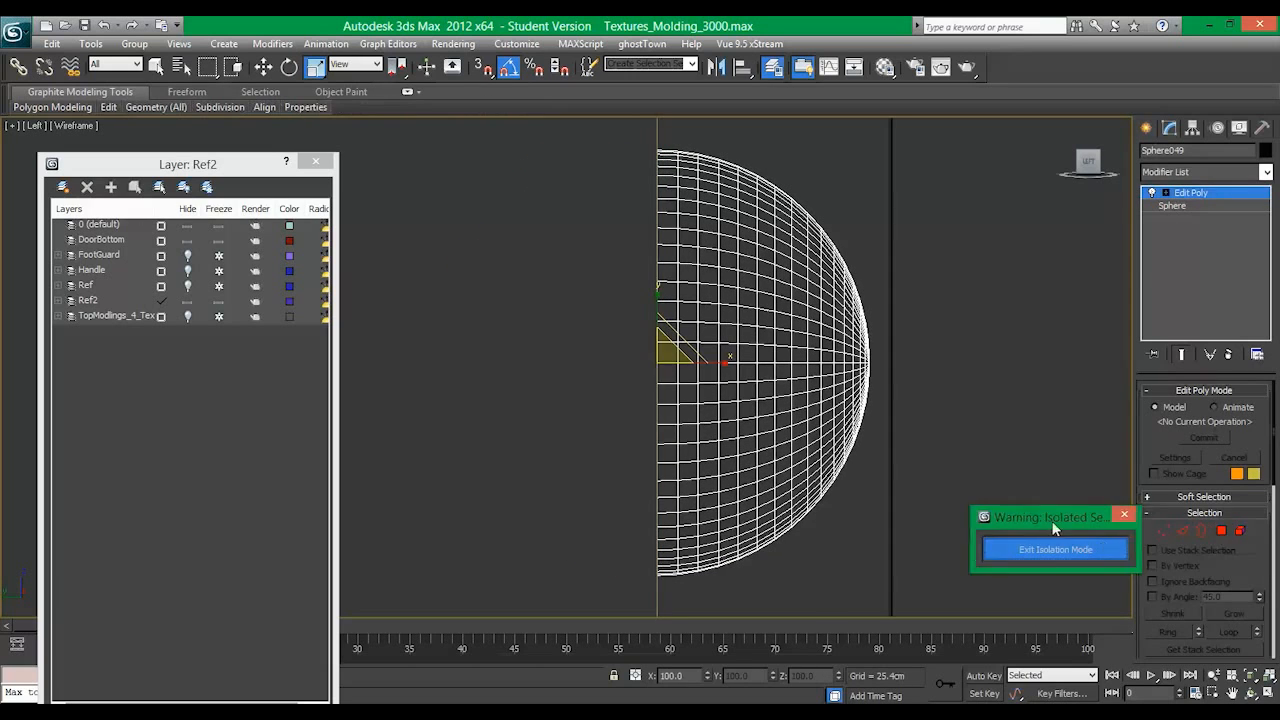
# Step: Exit isolation mode and bring the half-sphere into view against the kick plate in perspective
pyautogui.click(1055, 549)
pyautogui.hotkey('alt', 'w')
pyautogui.hotkey('alt', 'w')
pyautogui.keyDown('alt'); pyautogui.moveTo(708, 398); pyautogui.dragTo(785, 398, button='middle'); pyautogui.keyUp('alt')
pyautogui.scroll(-8, 684, 354)
pyautogui.moveTo(657, 354); pyautogui.dragTo(777, 343, button='middle')
pyautogui.keyDown('alt'); pyautogui.moveTo(777, 343); pyautogui.dragTo(760, 394, button='middle'); pyautogui.keyUp('alt')
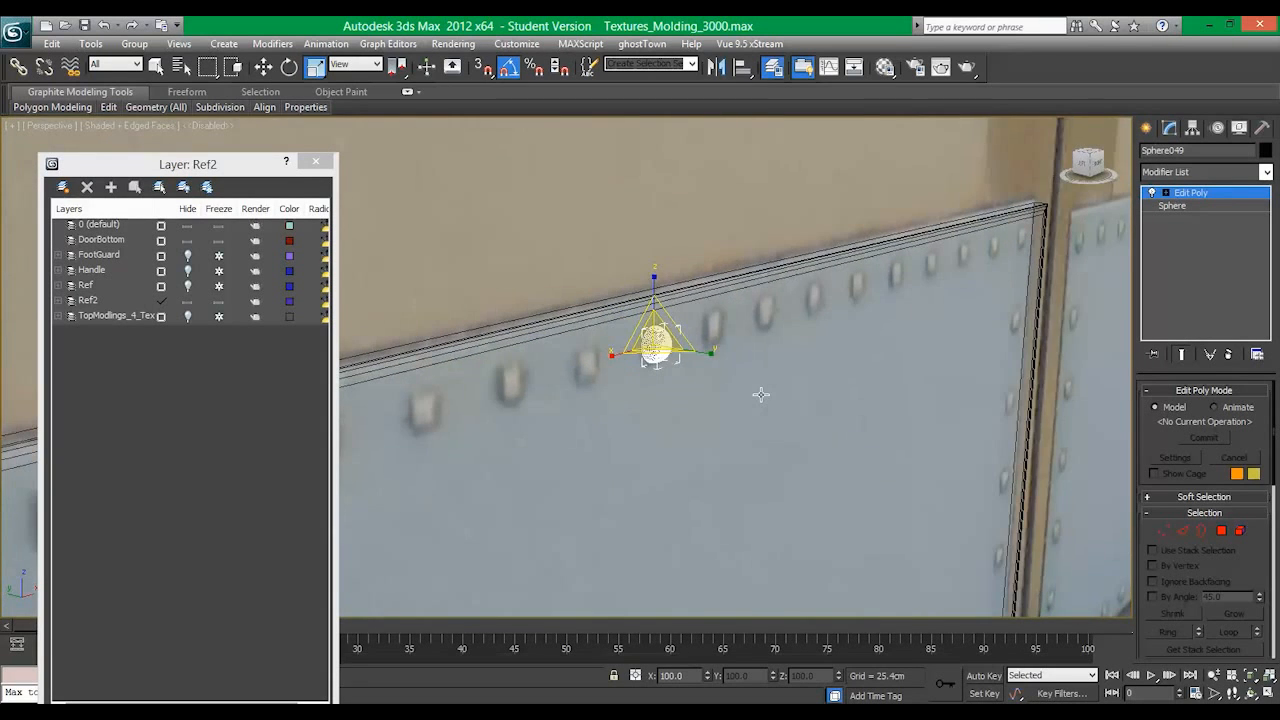
# Step: Snap the half-sphere rivet onto the front upper-right corner of the kick plate box, then turn snapping off
pyautogui.scroll(7, 753, 357)
pyautogui.keyDown('alt'); pyautogui.moveTo(831, 416); pyautogui.dragTo(864, 426, button='middle'); pyautogui.keyUp('alt')
pyautogui.press('w')
pyautogui.moveTo(864, 426); pyautogui.dragTo(815, 432, button='middle')
pyautogui.moveTo(851, 339); pyautogui.dragTo(811, 403, button='middle')
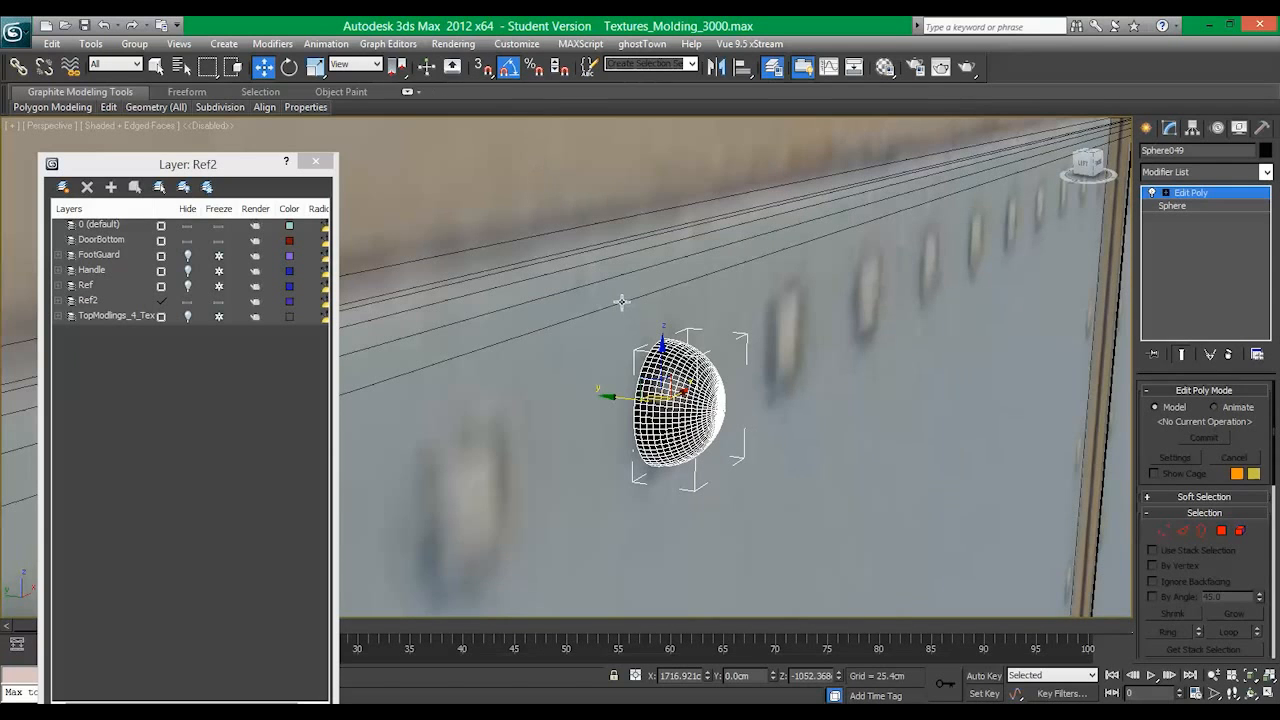
pyautogui.press('s')
pyautogui.moveTo(669, 277); pyautogui.dragTo(1132, 135)
pyautogui.keyDown('alt'); pyautogui.moveTo(1035, 261); pyautogui.dragTo(876, 368, button='middle'); pyautogui.keyUp('alt')
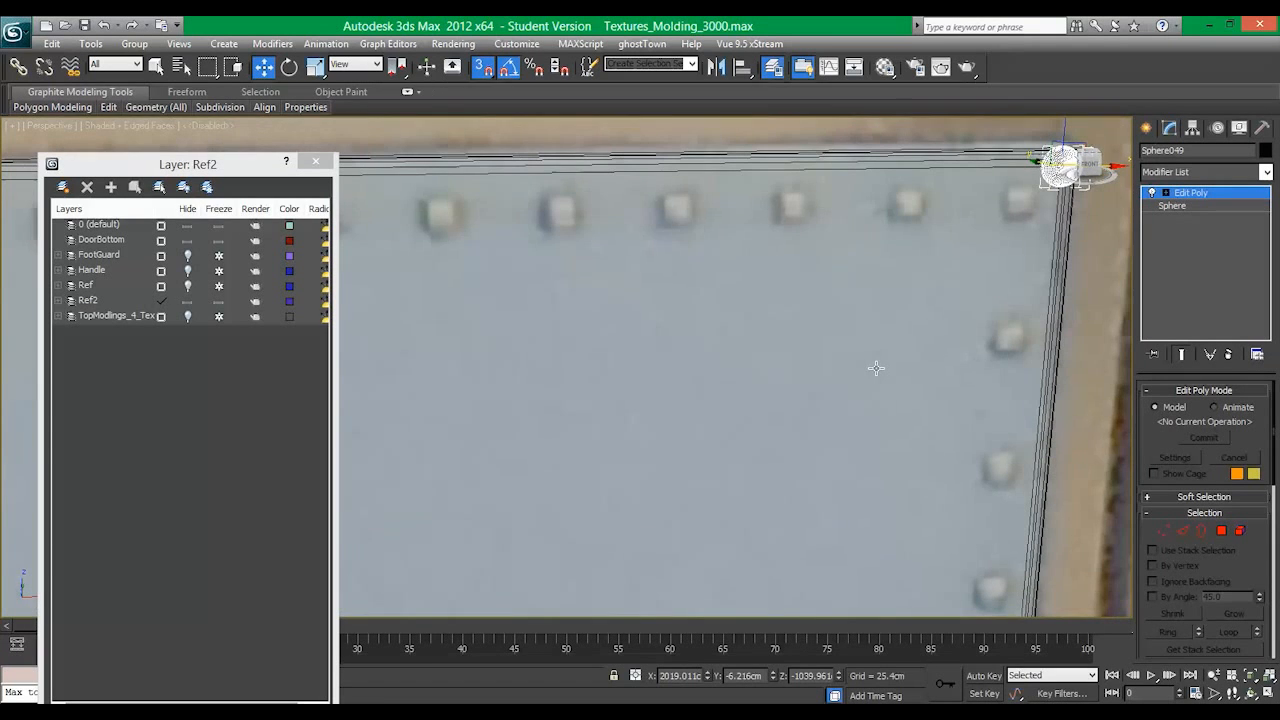
pyautogui.click(485, 70)
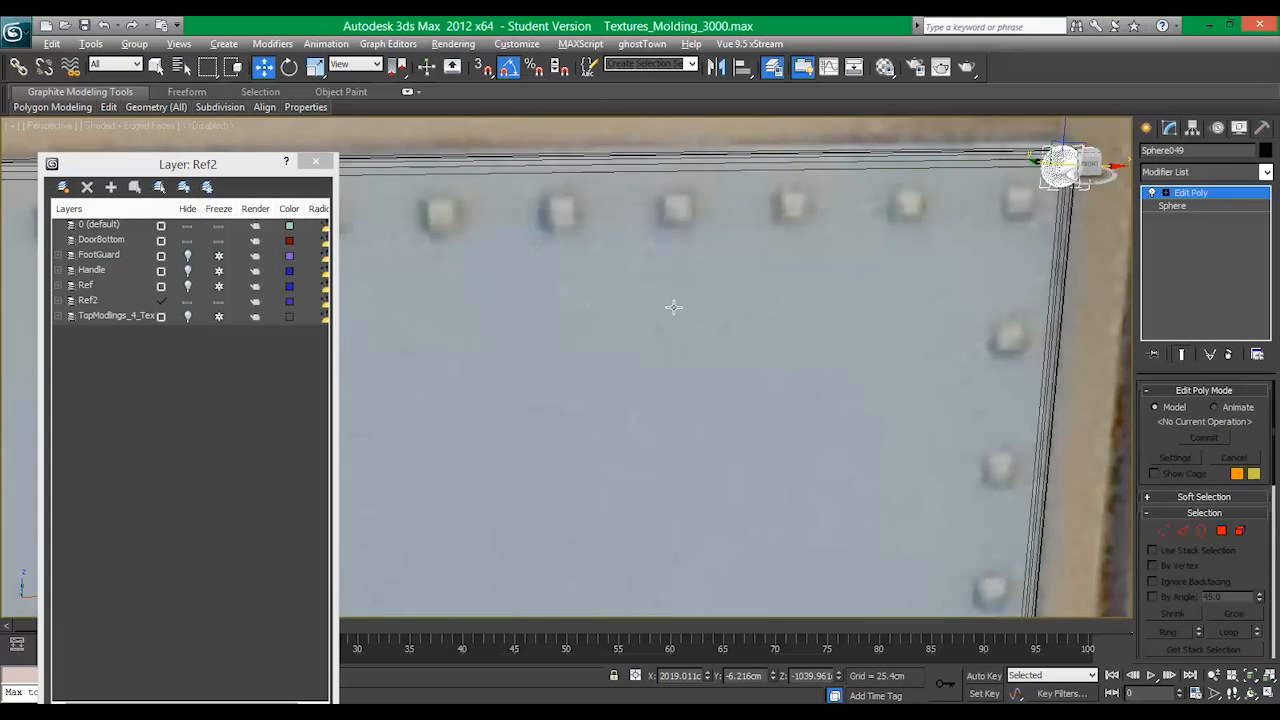
# Step: In the Front view, move the rivet inward from the box corner onto the photo's upper-right corner rivet
pyautogui.hotkey('alt', 'w')
pyautogui.rightClick(808, 258)
pyautogui.hotkey('alt', 'w')
pyautogui.moveTo(1022, 288); pyautogui.dragTo(1015, 288, button='middle')
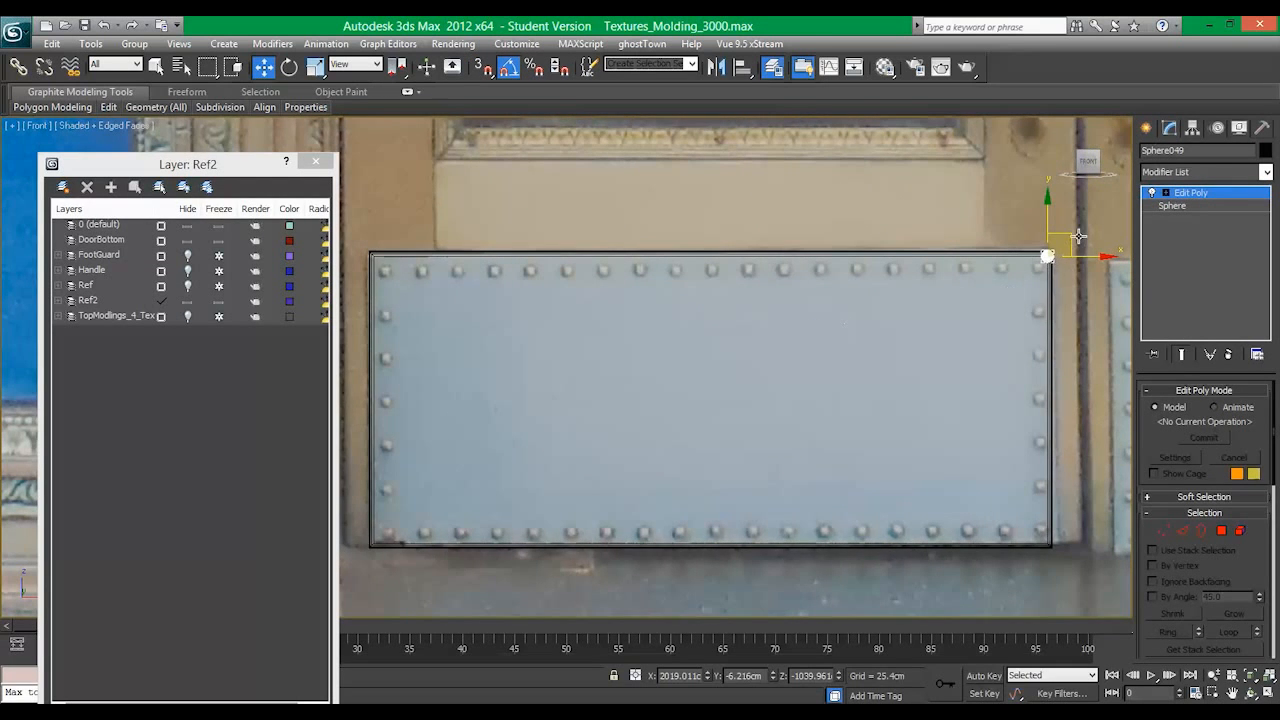
pyautogui.moveTo(1070, 236)
pyautogui.mouseDown()
pyautogui.moveTo(770, 248)
pyautogui.moveTo(1059, 246)
pyautogui.mouseUp()
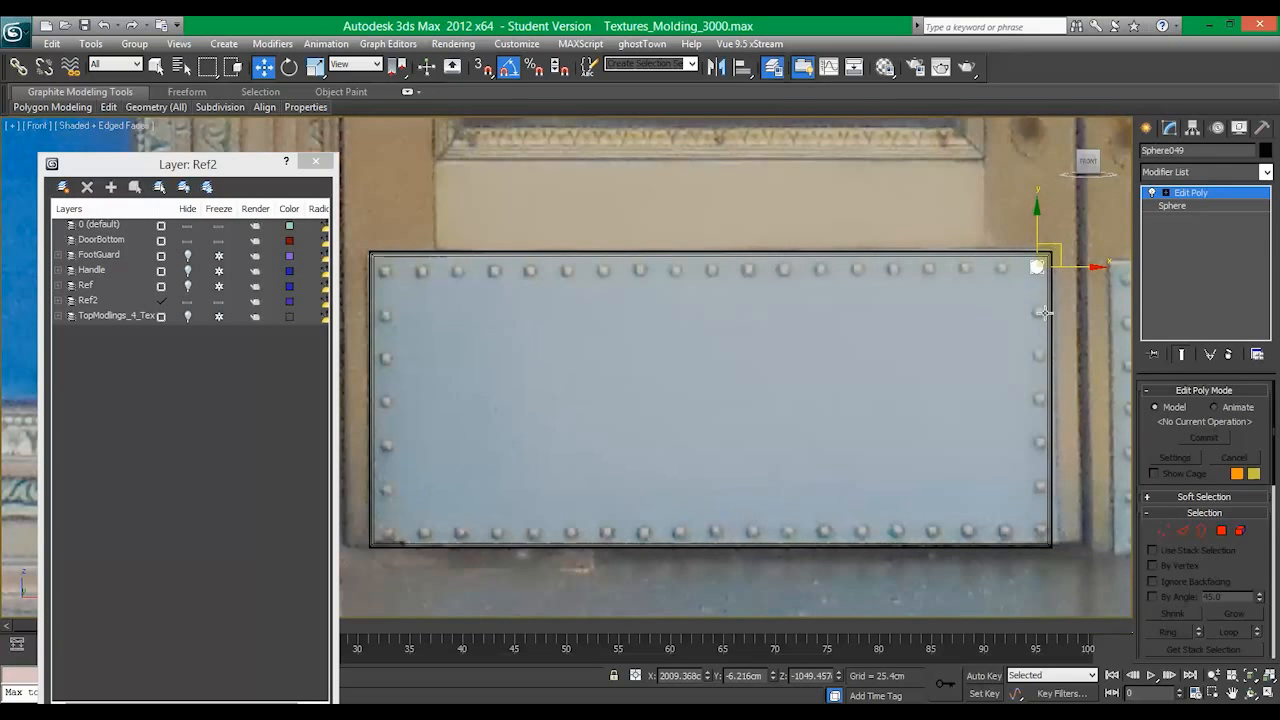
# Step: Fine-tune the rivet's position over the photographed corner rivet, to about X 2010.2 cm and Z -1050.3 cm
pyautogui.moveTo(1045, 313); pyautogui.dragTo(979, 314, button='middle')
pyautogui.press('z')
pyautogui.scroll(-8, 820, 328)
pyautogui.moveTo(716, 374); pyautogui.dragTo(908, 331, button='middle')
pyautogui.moveTo(785, 298)
pyautogui.mouseDown()
pyautogui.moveTo(811, 308)
pyautogui.moveTo(790, 304)
pyautogui.mouseUp()
pyautogui.scroll(-10, 837, 303)
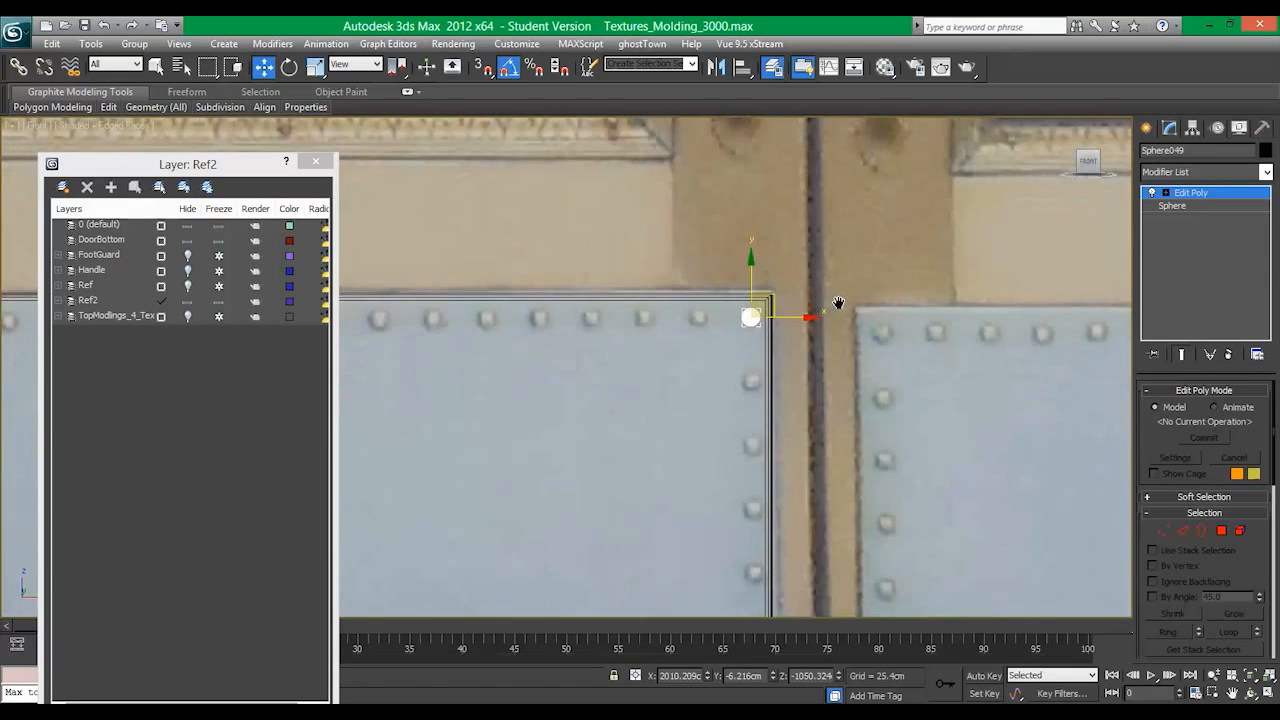
pyautogui.moveTo(663, 373); pyautogui.dragTo(903, 374, button='middle')
pyautogui.scroll(3, 821, 372)
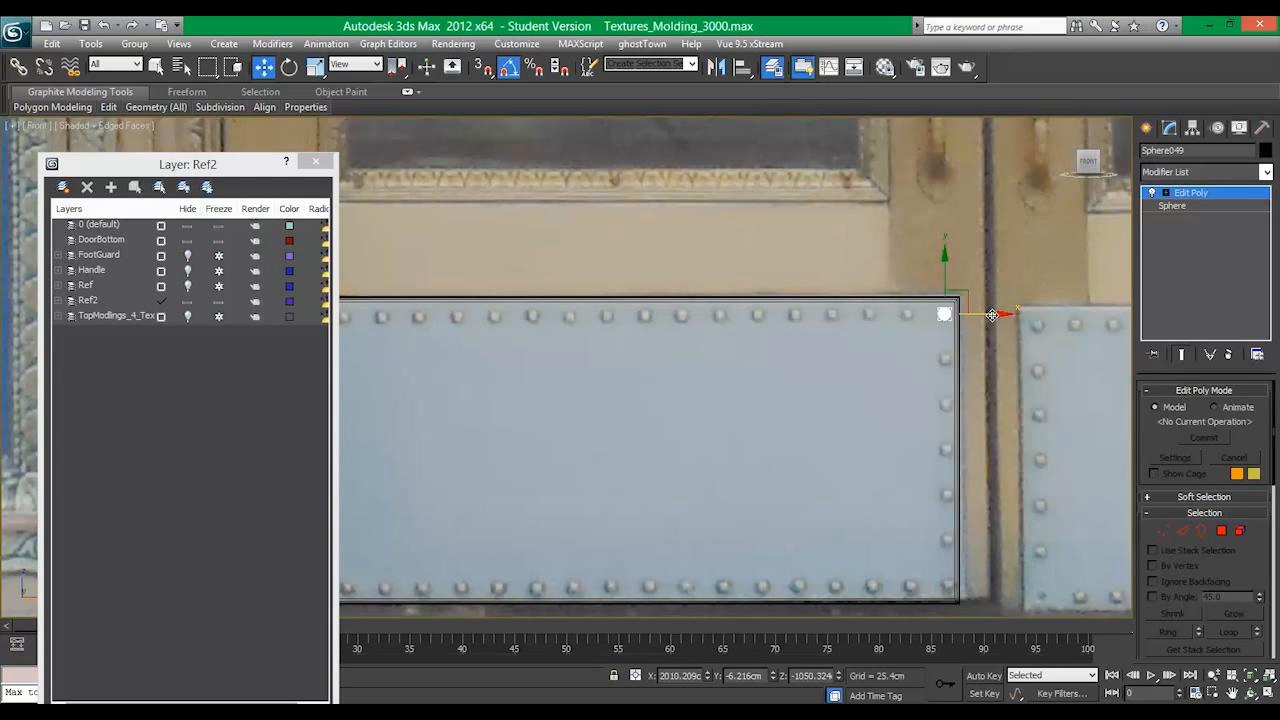
# Step: Try cloning the corner rivet into a row of copies running leftward along the kick plate's upper edge, starting near X 1978.7 cm
pyautogui.moveTo(991, 315); pyautogui.dragTo(952, 313)
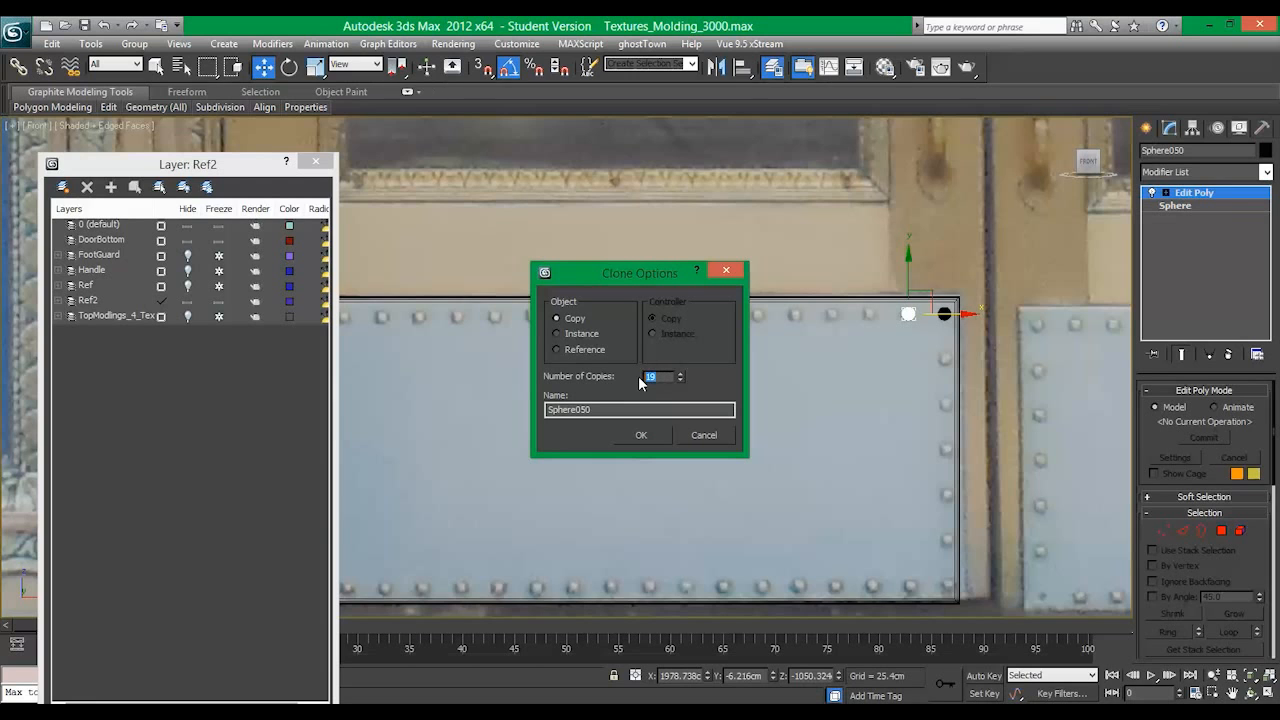
pyautogui.click(641, 435)
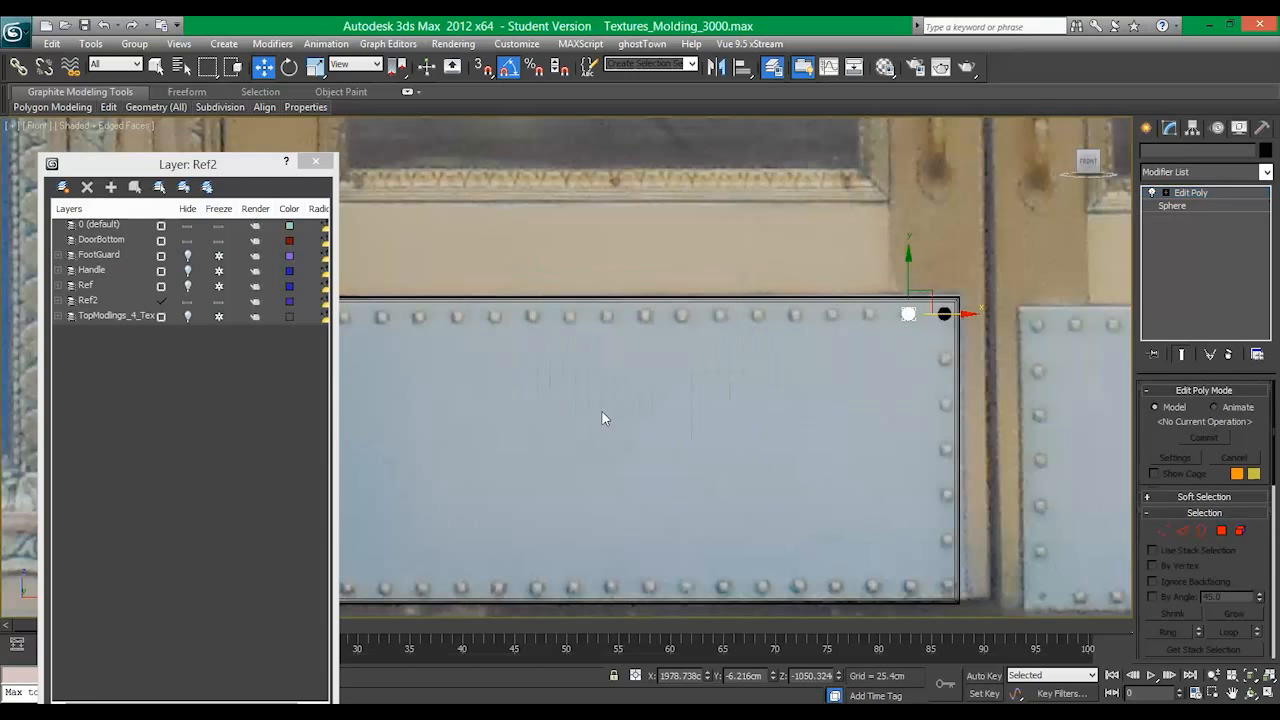
pyautogui.moveTo(603, 420); pyautogui.dragTo(834, 371, button='middle')
pyautogui.scroll(-2, 722, 356)
pyautogui.moveTo(722, 356); pyautogui.dragTo(822, 353, button='middle')
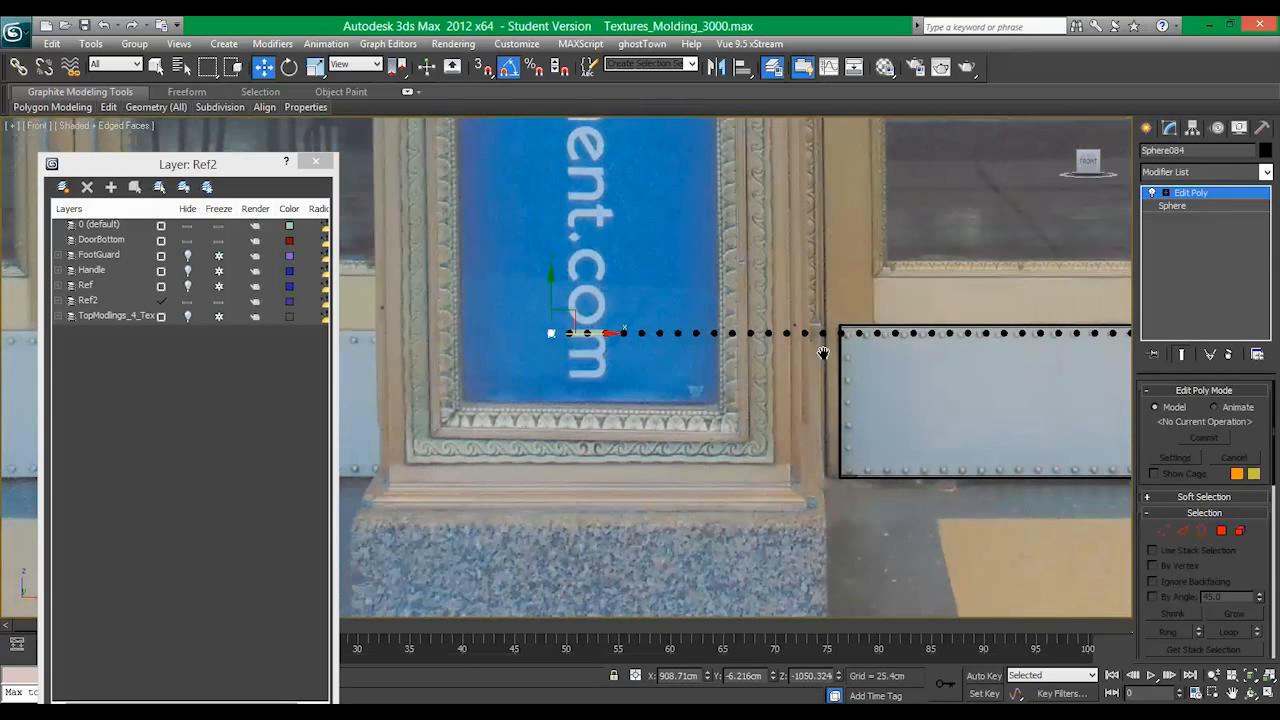
# Step: Assign the Ref reference plane to the 0 (default) layer and hide that layer
pyautogui.click(162, 302)
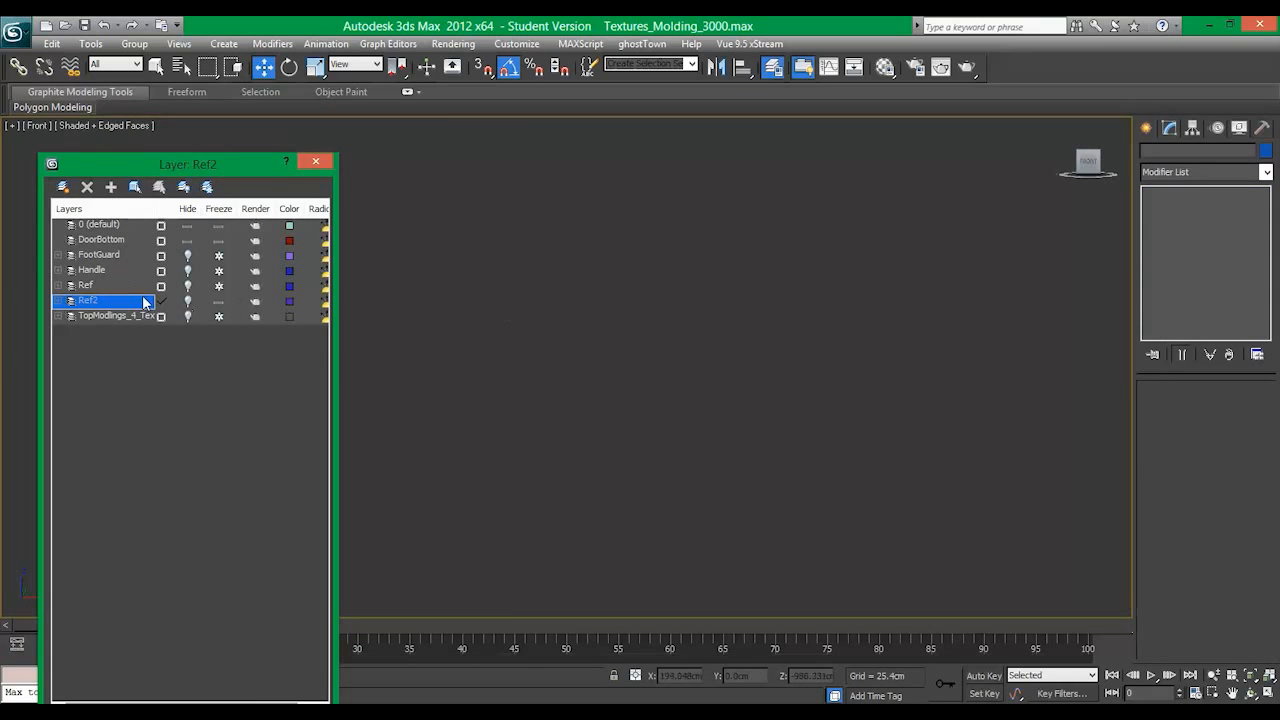
pyautogui.click(187, 303)
pyautogui.click(531, 340)
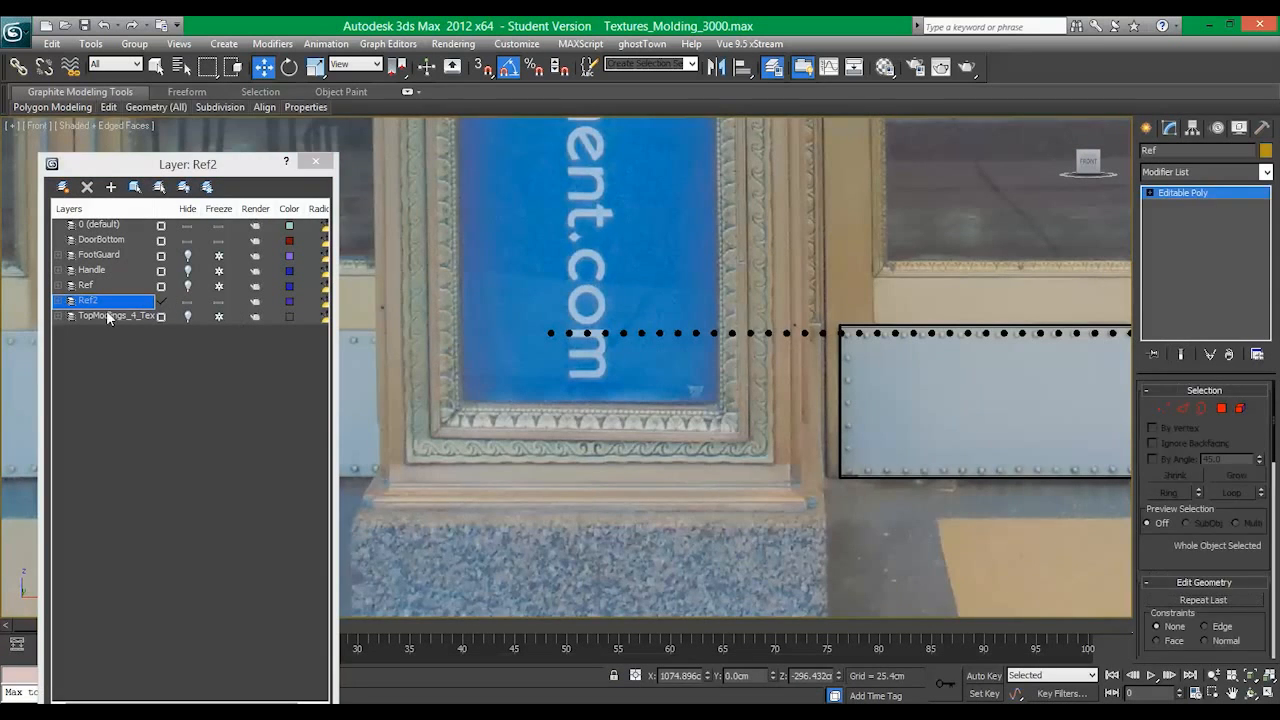
pyautogui.rightClick(91, 224)
pyautogui.click(156, 364)
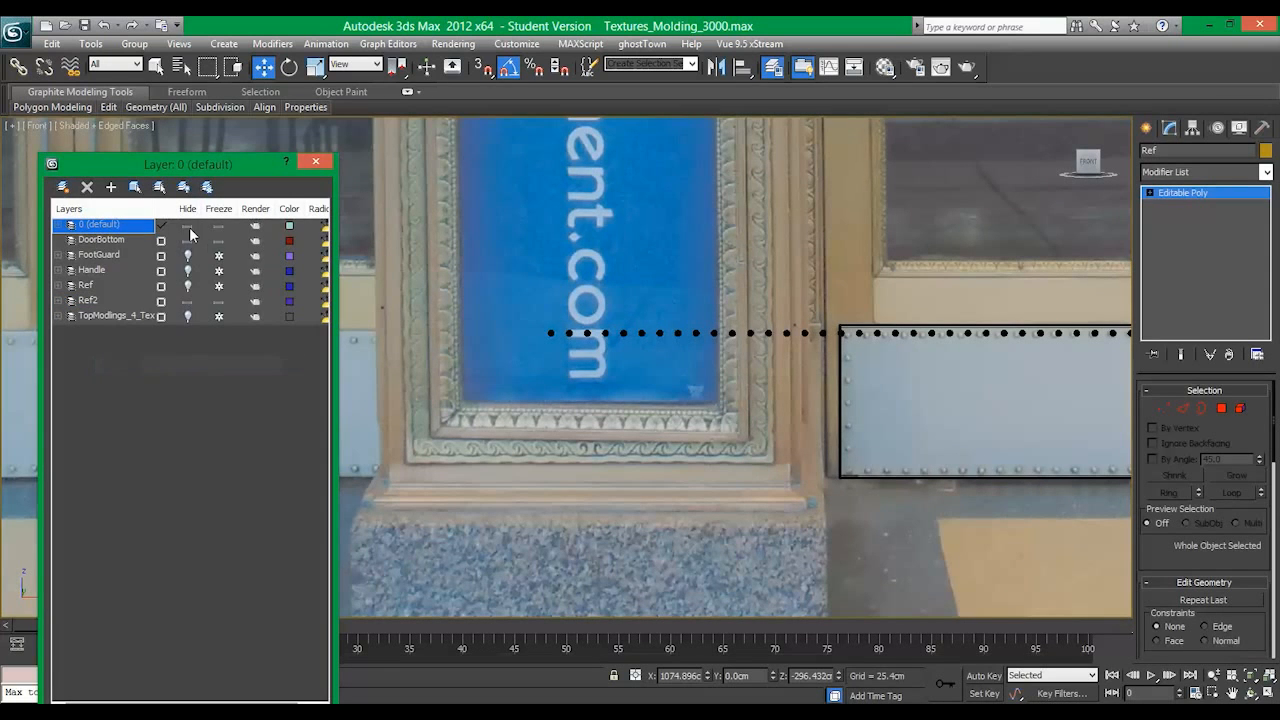
pyautogui.click(188, 227)
# Step: Delete the surplus rivets beyond the kick plate's left edge and compare the leftmost remaining rivet with the plate corner
pyautogui.moveTo(463, 269); pyautogui.dragTo(830, 402)
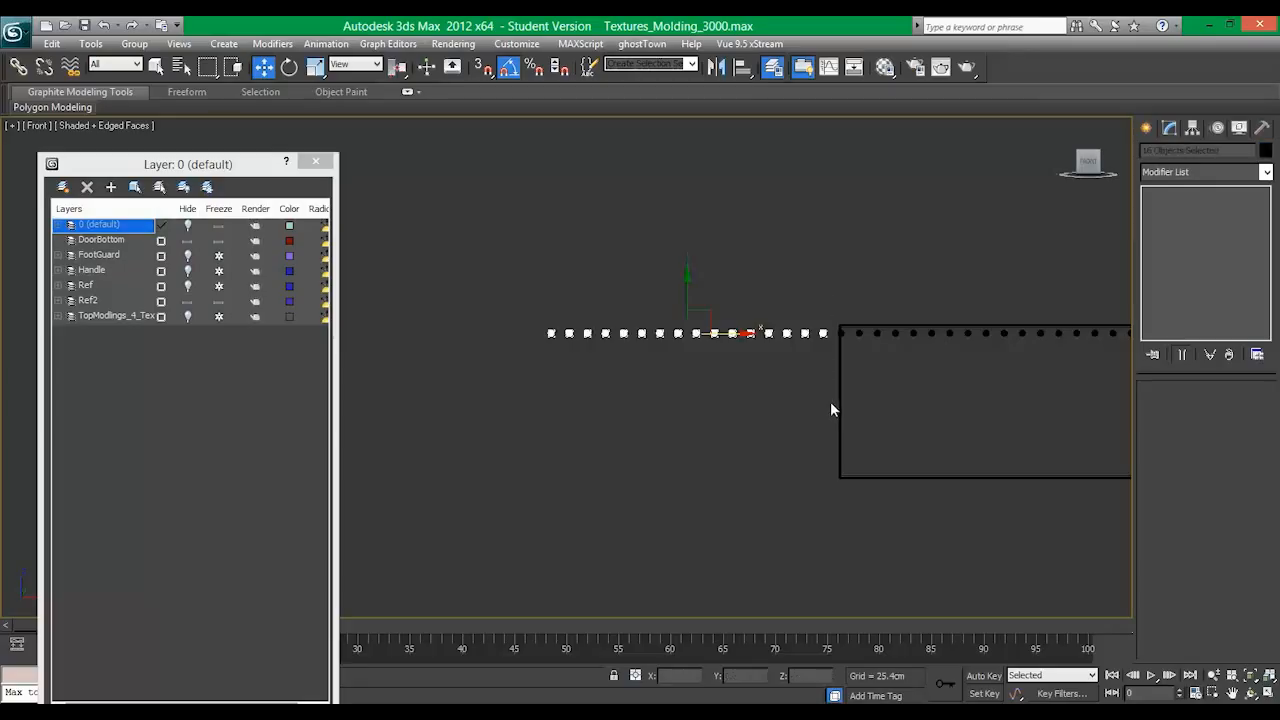
pyautogui.press('Delete')
pyautogui.moveTo(914, 392); pyautogui.dragTo(660, 403, button='middle')
pyautogui.scroll(4, 651, 409)
pyautogui.scroll(-1, 660, 394)
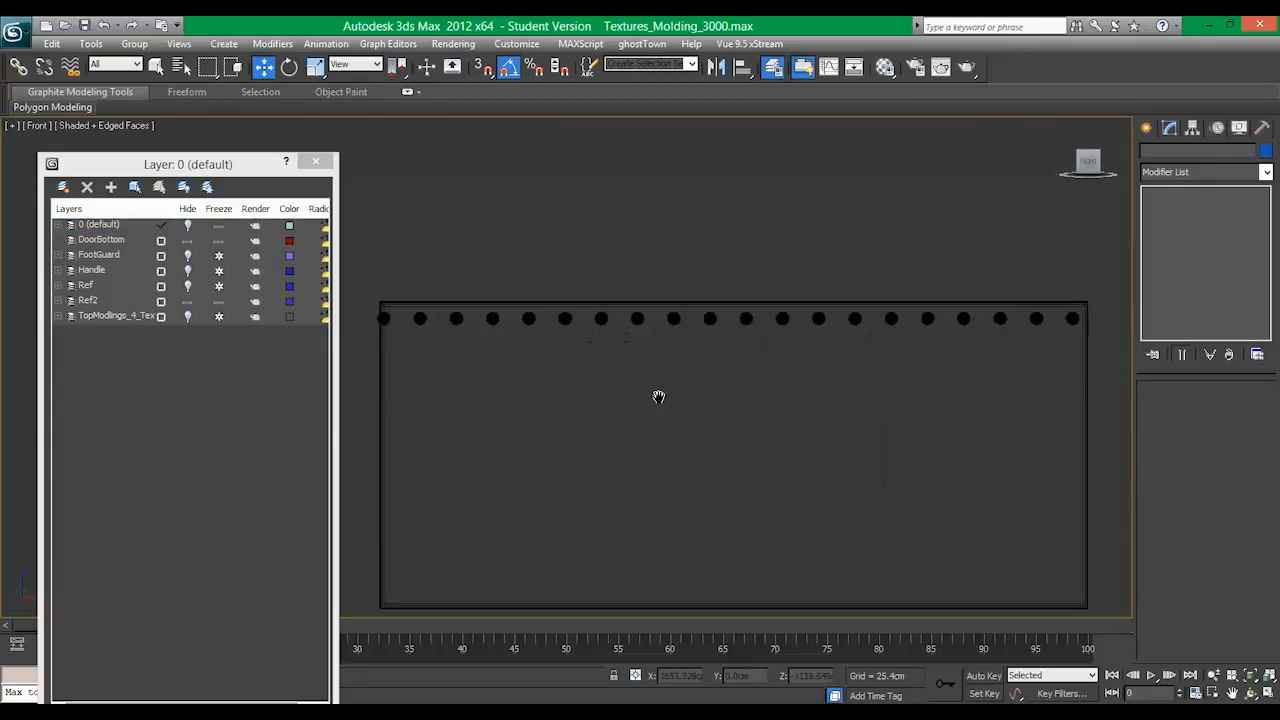
pyautogui.click(377, 318)
pyautogui.scroll(5, 500, 360)
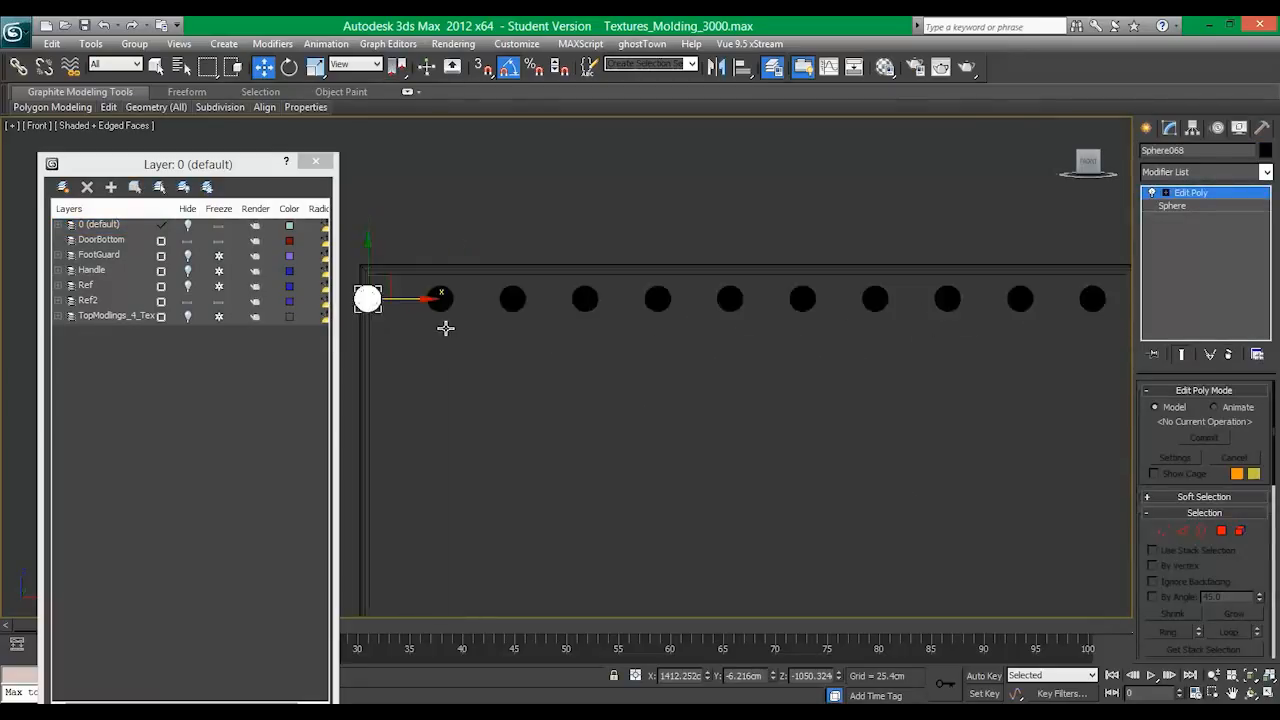
pyautogui.moveTo(446, 326); pyautogui.dragTo(596, 370, button='middle')
pyautogui.scroll(2, 590, 368)
pyautogui.scroll(-4, 564, 366)
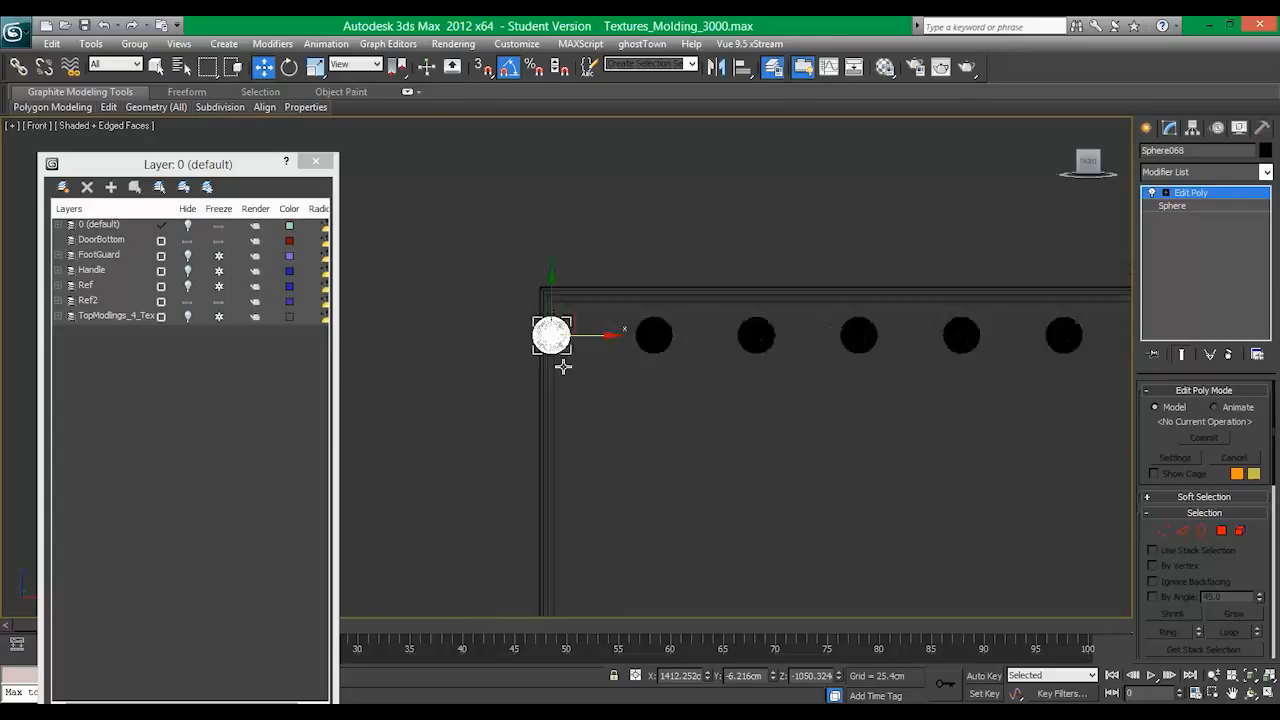
pyautogui.moveTo(853, 383); pyautogui.dragTo(691, 346, button='middle')
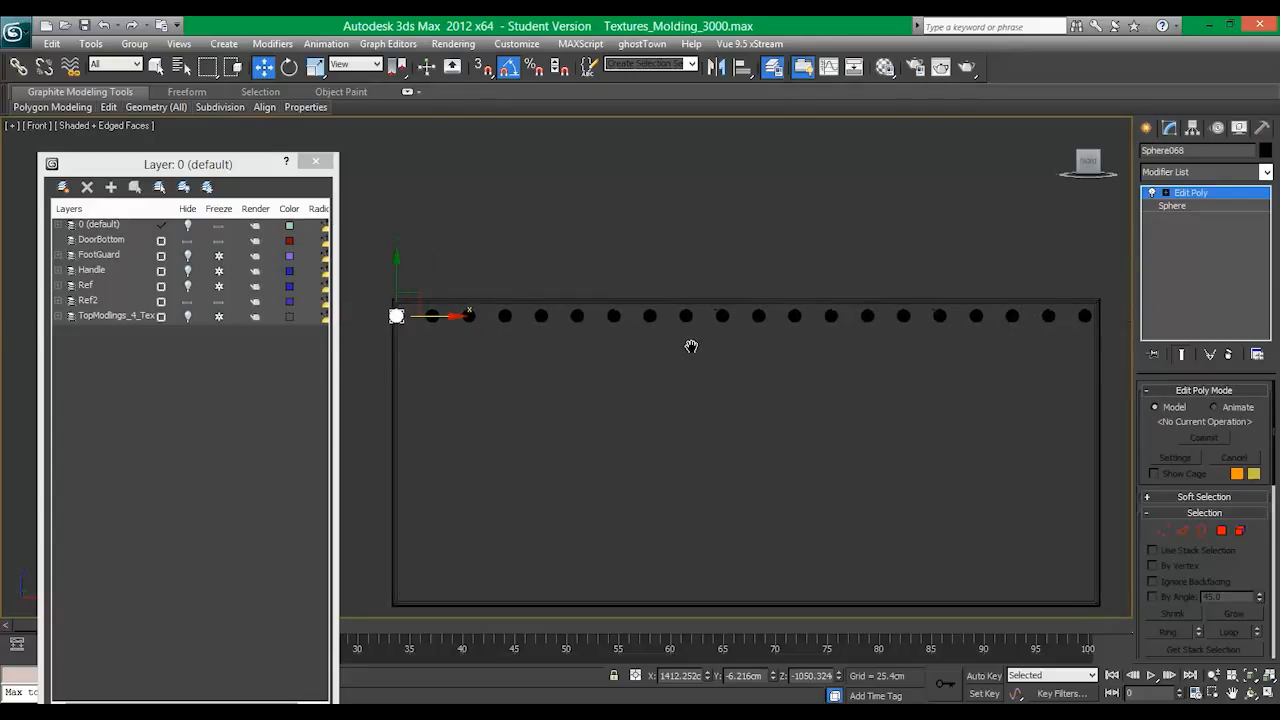
# Step: Undo the rivet deletion, the layer hiding and the cloned row, back to the single corner rivet
pyautogui.hotkey('ctrl', 'z')
pyautogui.hotkey('ctrl', 'z')
pyautogui.hotkey('ctrl', 'z')
pyautogui.hotkey('ctrl', 'z')
pyautogui.hotkey('ctrl', 'z')
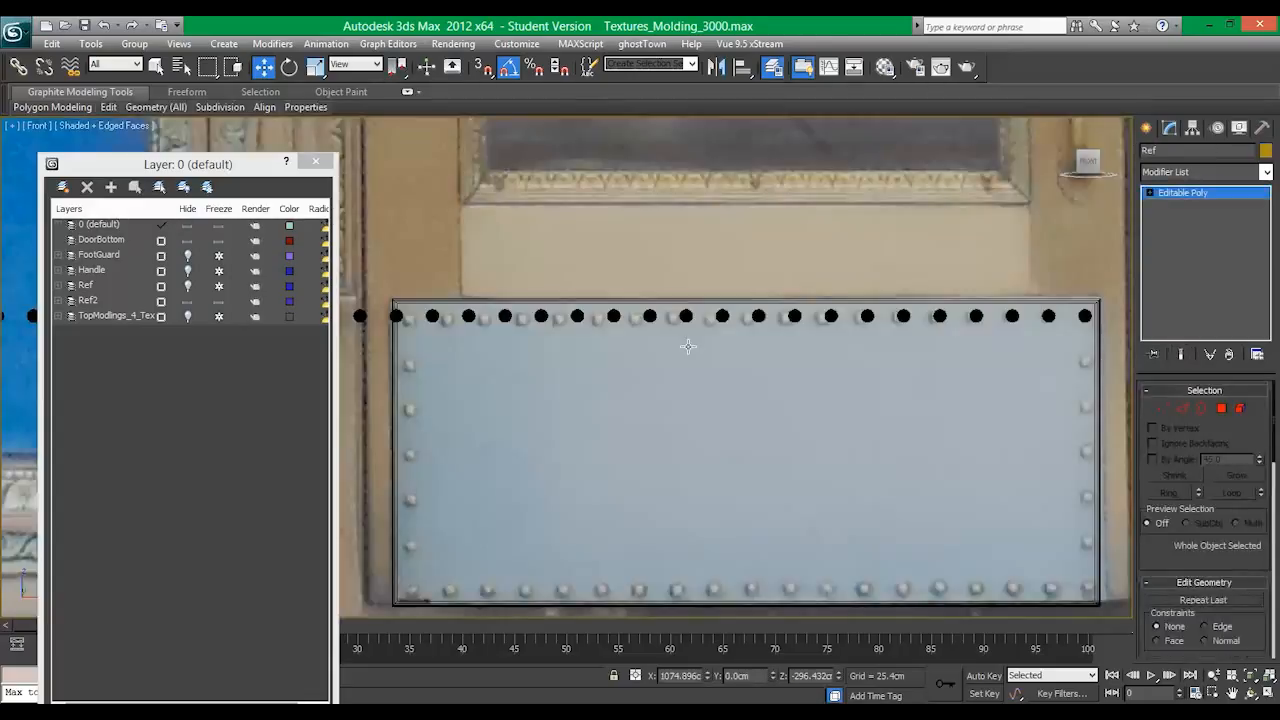
pyautogui.hotkey('ctrl', 'z')
pyautogui.hotkey('ctrl', 'z')
pyautogui.hotkey('ctrl', 'z')
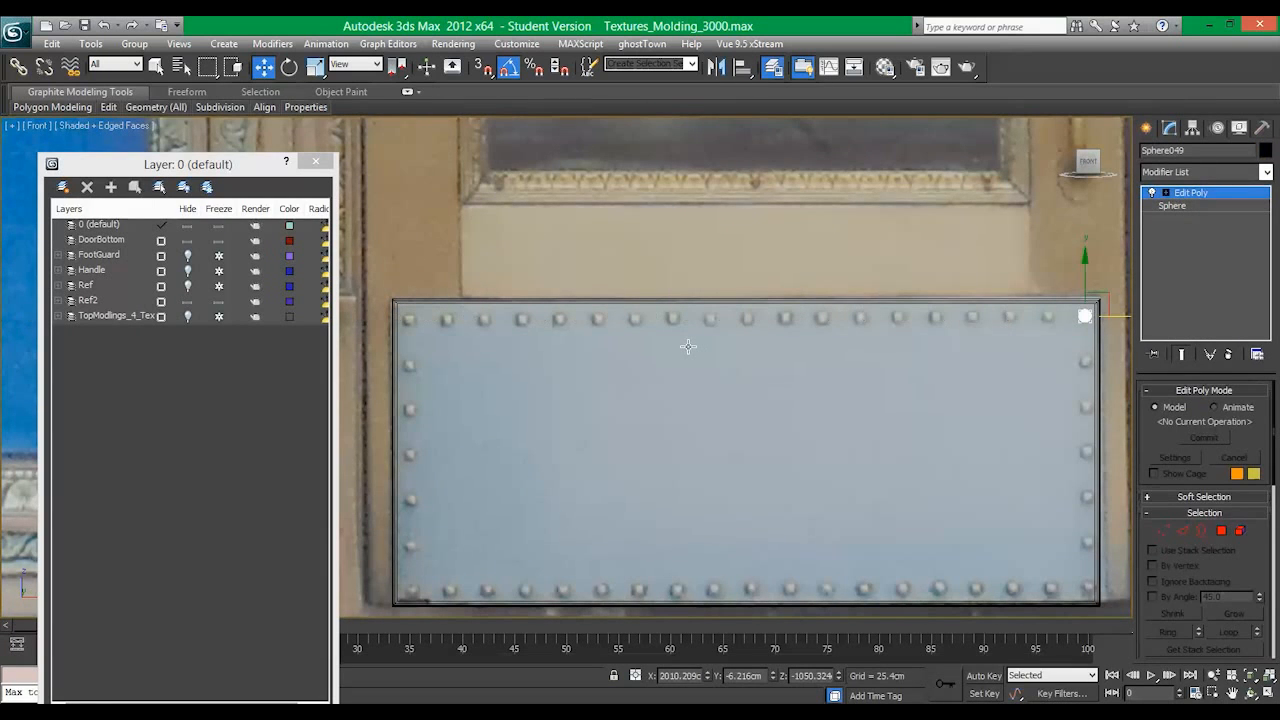
# Step: Clone the corner rivet into a leftward row along the plate's upper edge, with the first copy at about X 1983.5 cm
pyautogui.moveTo(1074, 327); pyautogui.dragTo(1050, 323, button='middle')
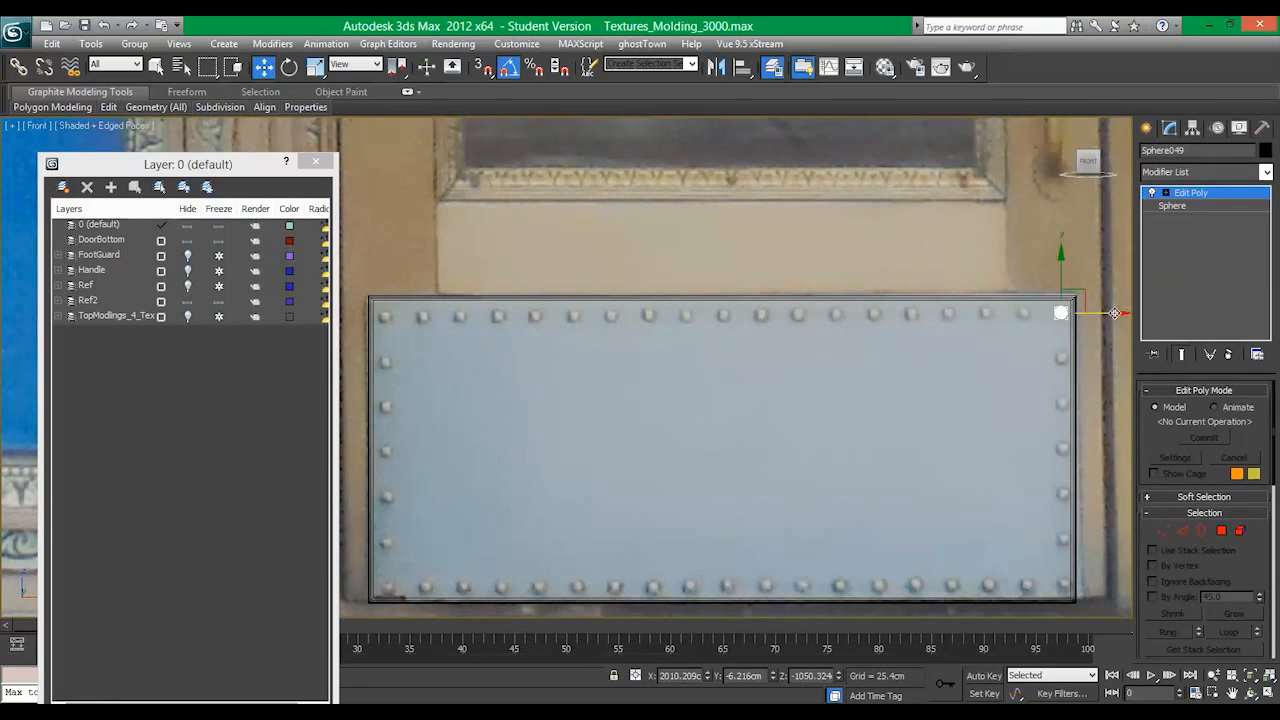
pyautogui.keyDown('shift'); pyautogui.moveTo(1114, 313); pyautogui.dragTo(1083, 313); pyautogui.keyUp('shift')
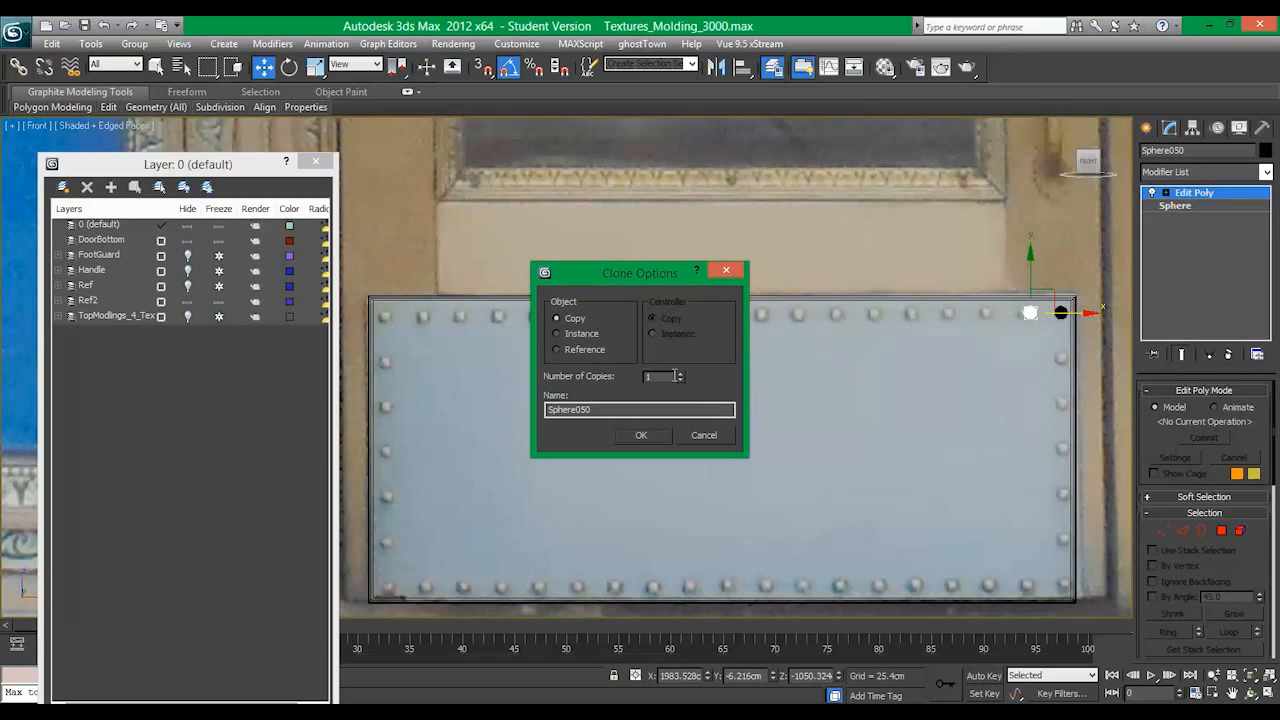
pyautogui.click(641, 435)
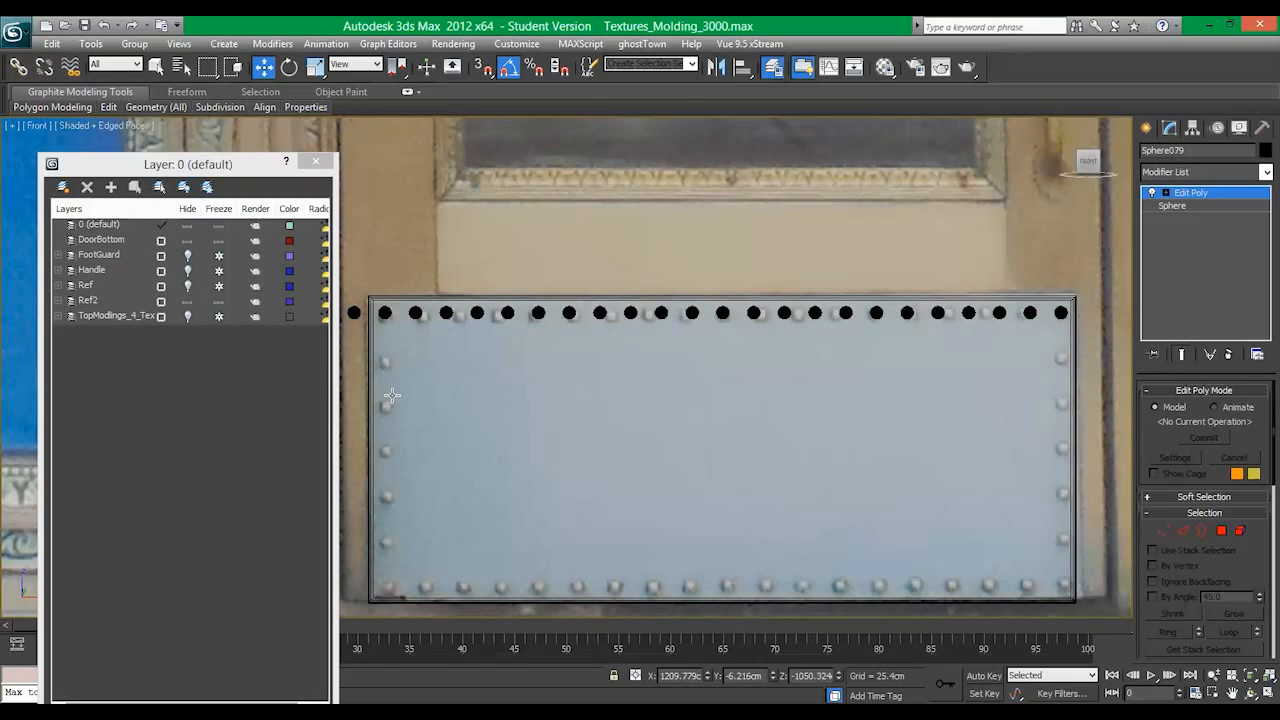
# Step: Delete the eight surplus rivets lying beyond the kick plate's left edge
pyautogui.moveTo(383, 312); pyautogui.dragTo(760, 362, button='middle')
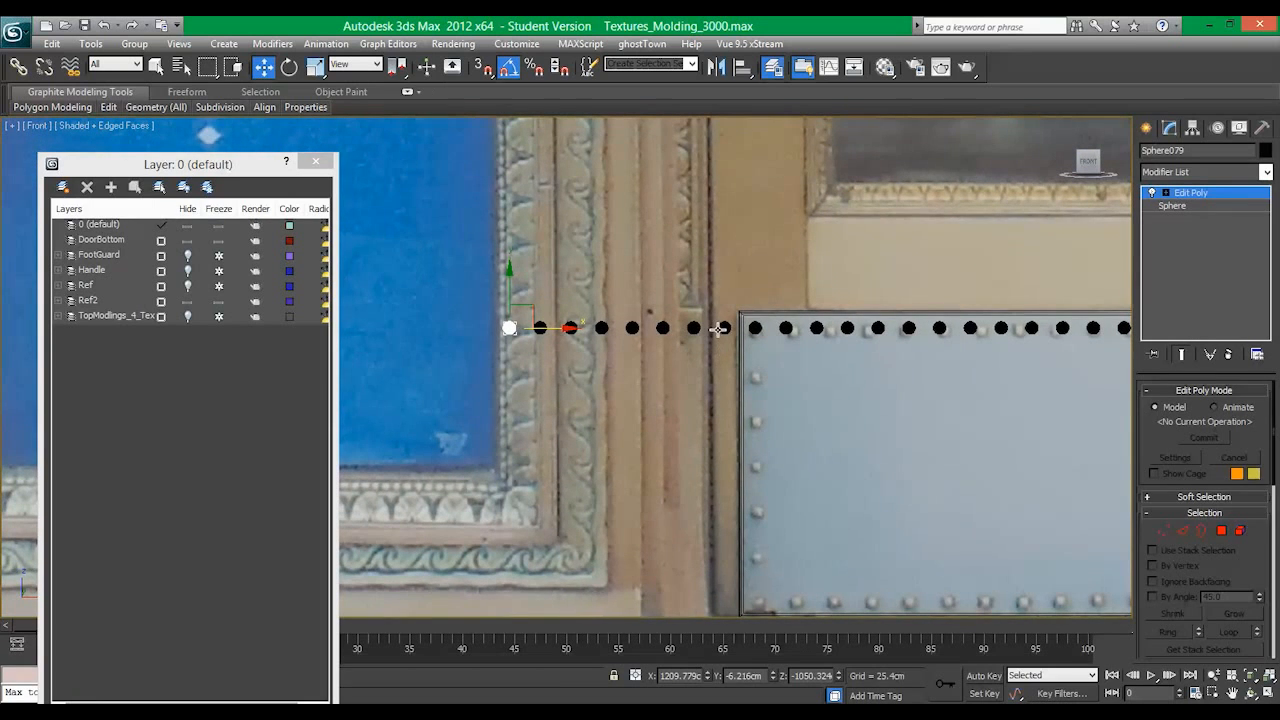
pyautogui.click(722, 329)
pyautogui.press('Delete')
pyautogui.click(696, 328)
pyautogui.press('Delete')
pyautogui.click(665, 327)
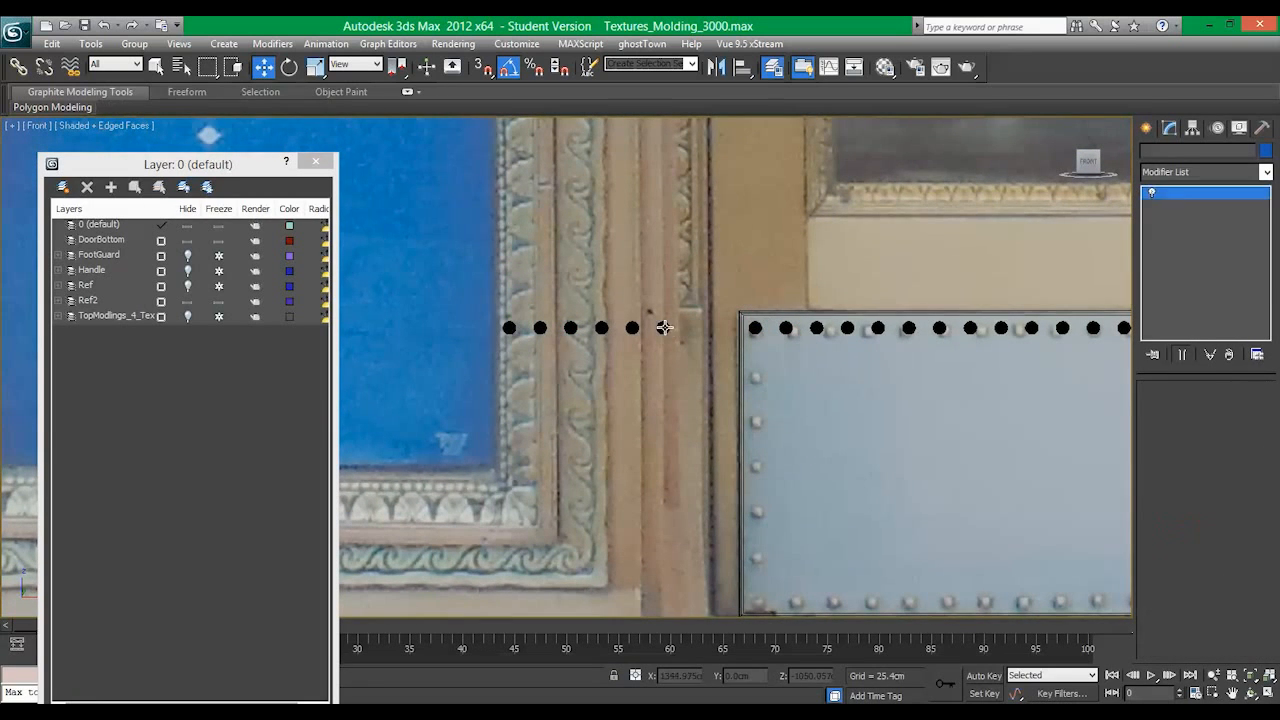
pyautogui.press('Delete')
pyautogui.click(632, 328)
pyautogui.press('Delete')
pyautogui.click(601, 328)
pyautogui.press('Delete')
pyautogui.click(570, 328)
pyautogui.press('Delete')
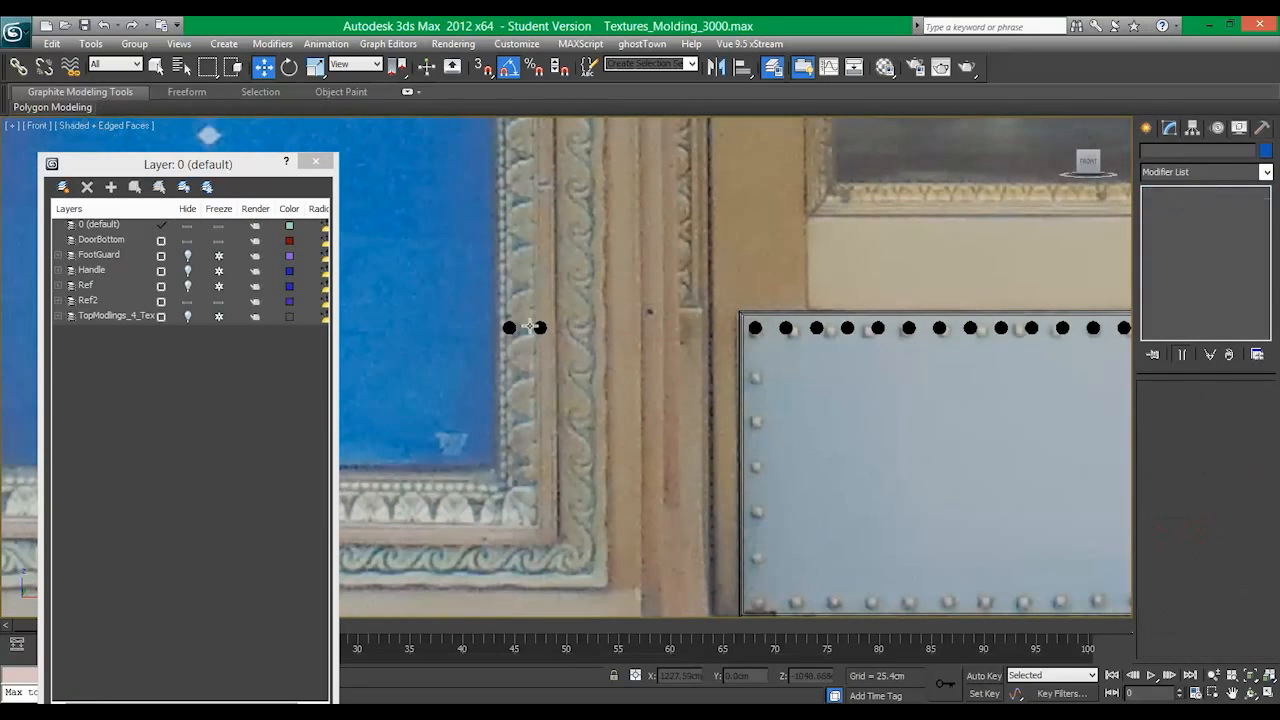
pyautogui.click(540, 328)
pyautogui.press('Delete')
pyautogui.click(509, 328)
pyautogui.press('Delete')
pyautogui.moveTo(883, 380); pyautogui.dragTo(614, 339, button='middle')
pyautogui.scroll(-2, 614, 339)
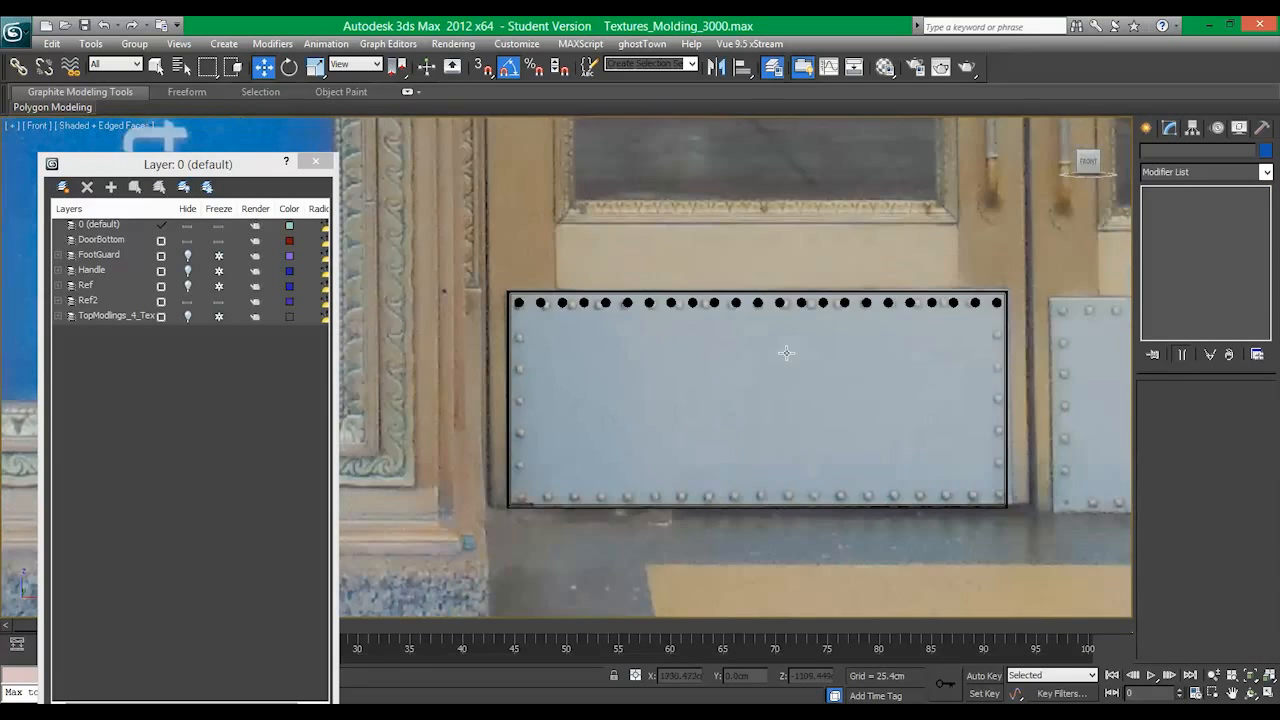
# Step: Assign the reference plane to the DoorBottom layer and rename the Ref2 layer as Door
pyautogui.moveTo(786, 352); pyautogui.dragTo(721, 344, button='middle')
pyautogui.click(571, 265)
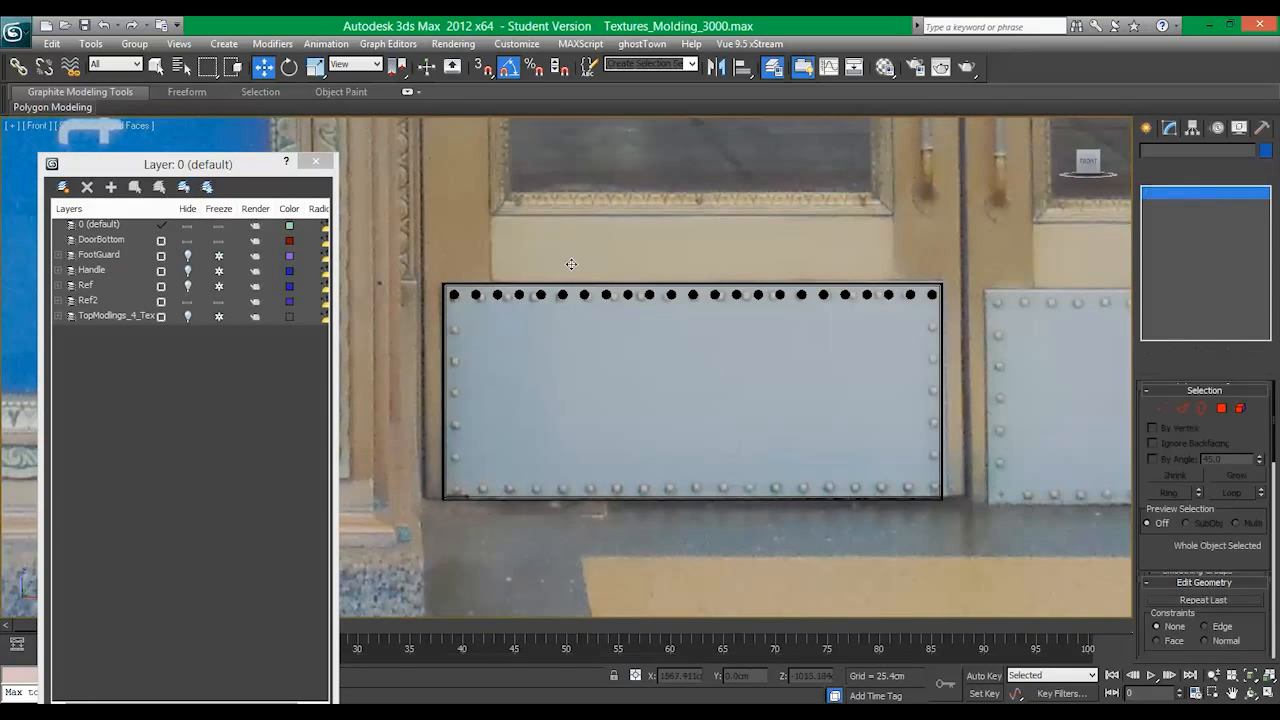
pyautogui.rightClick(100, 240)
pyautogui.click(160, 383)
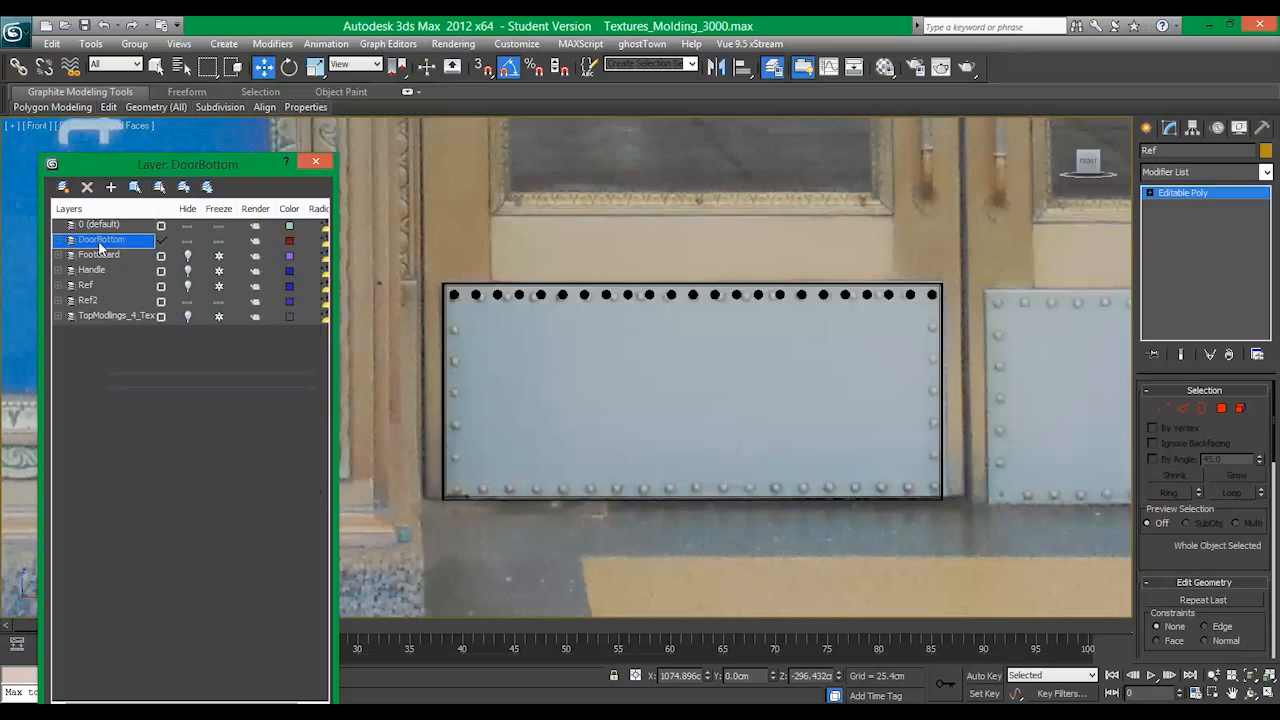
pyautogui.click(91, 301)
pyautogui.click(91, 301)
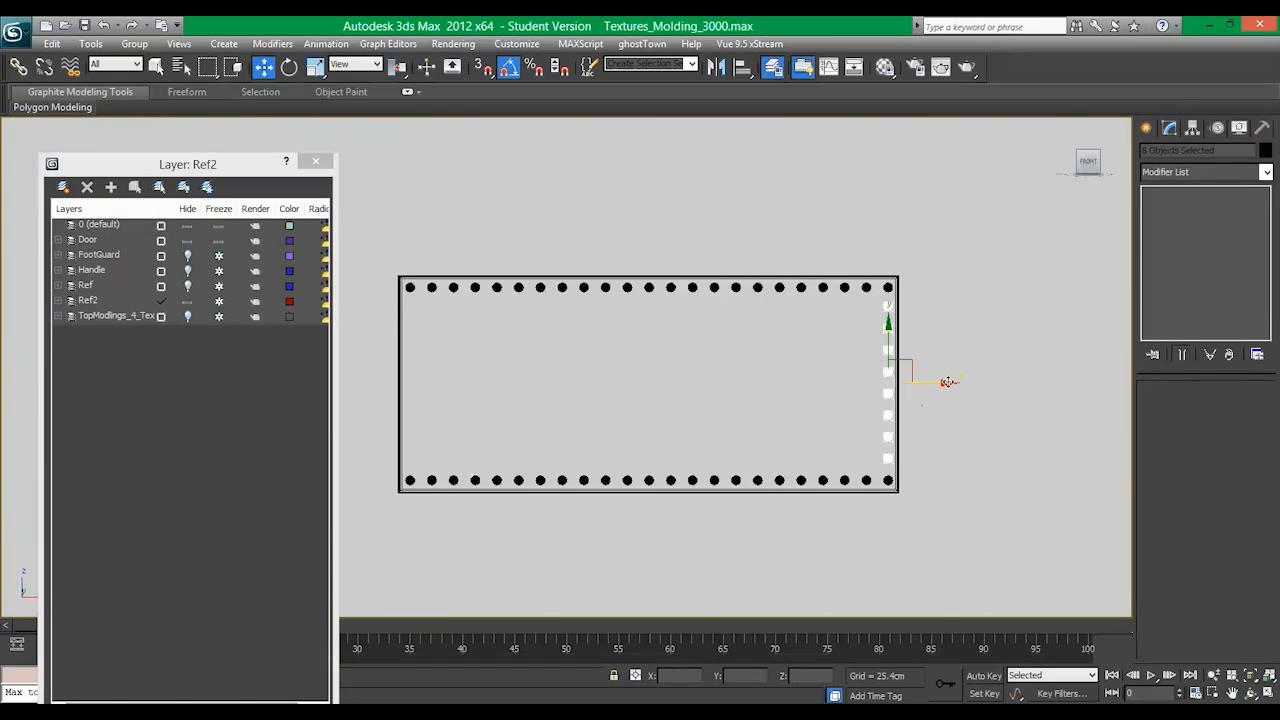
# Step: Copy the column of eight rivets from the kick plate's right edge to its left edge, then clear the selection
pyautogui.moveTo(943, 361); pyautogui.dragTo(471, 361)
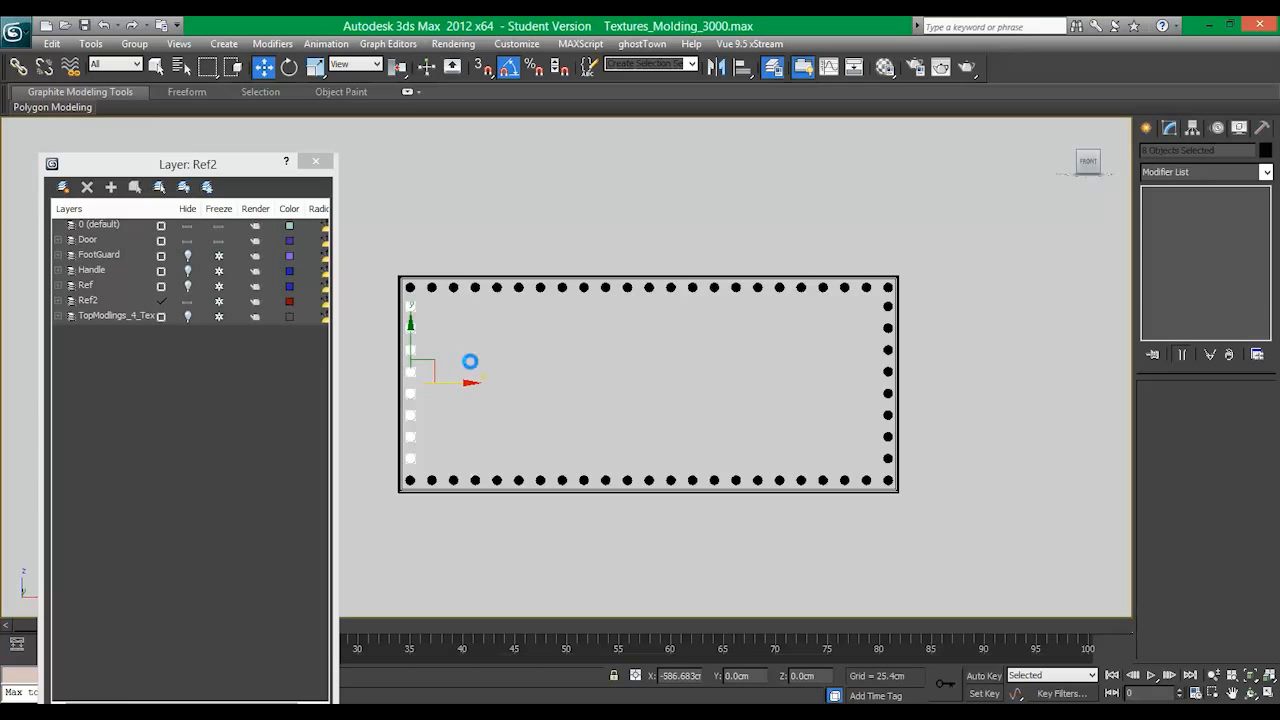
pyautogui.click(642, 434)
pyautogui.click(738, 162)
# Step: Unfreeze the Ref2 layer to show the door photo behind the riveted plate
pyautogui.scroll(-3, 627, 384)
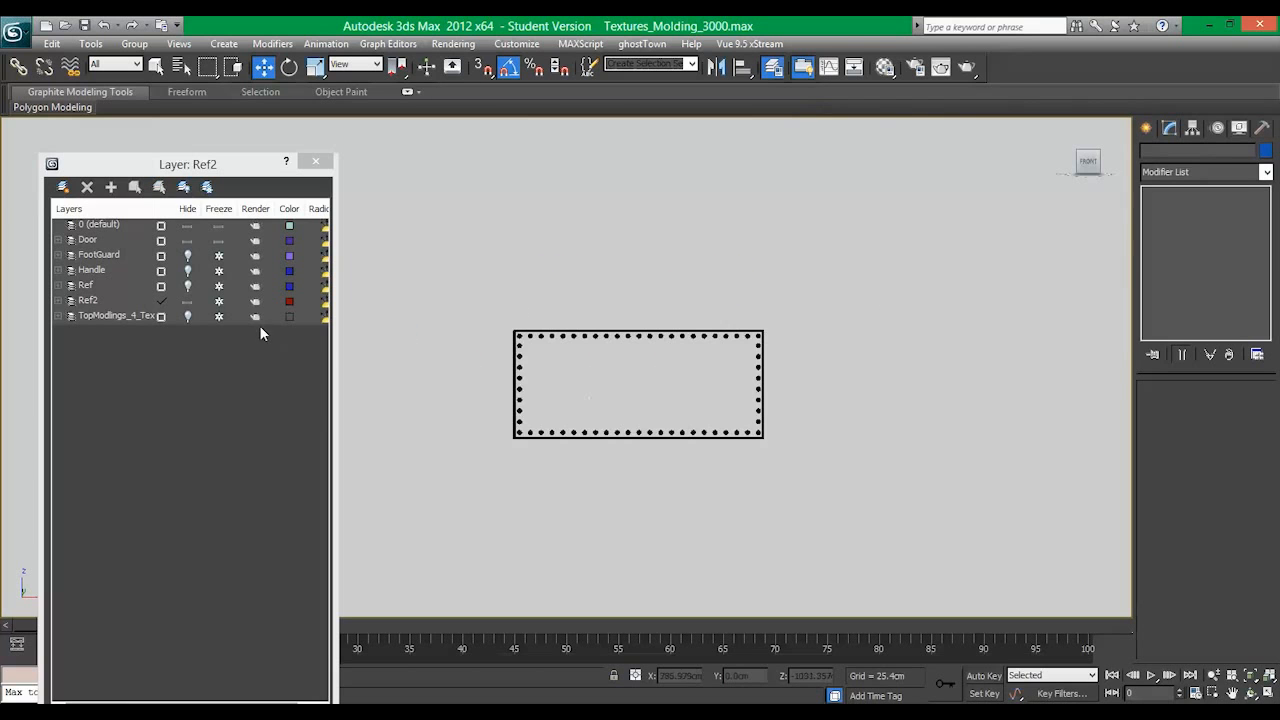
pyautogui.click(219, 301)
pyautogui.moveTo(602, 412); pyautogui.dragTo(614, 414, button='middle')
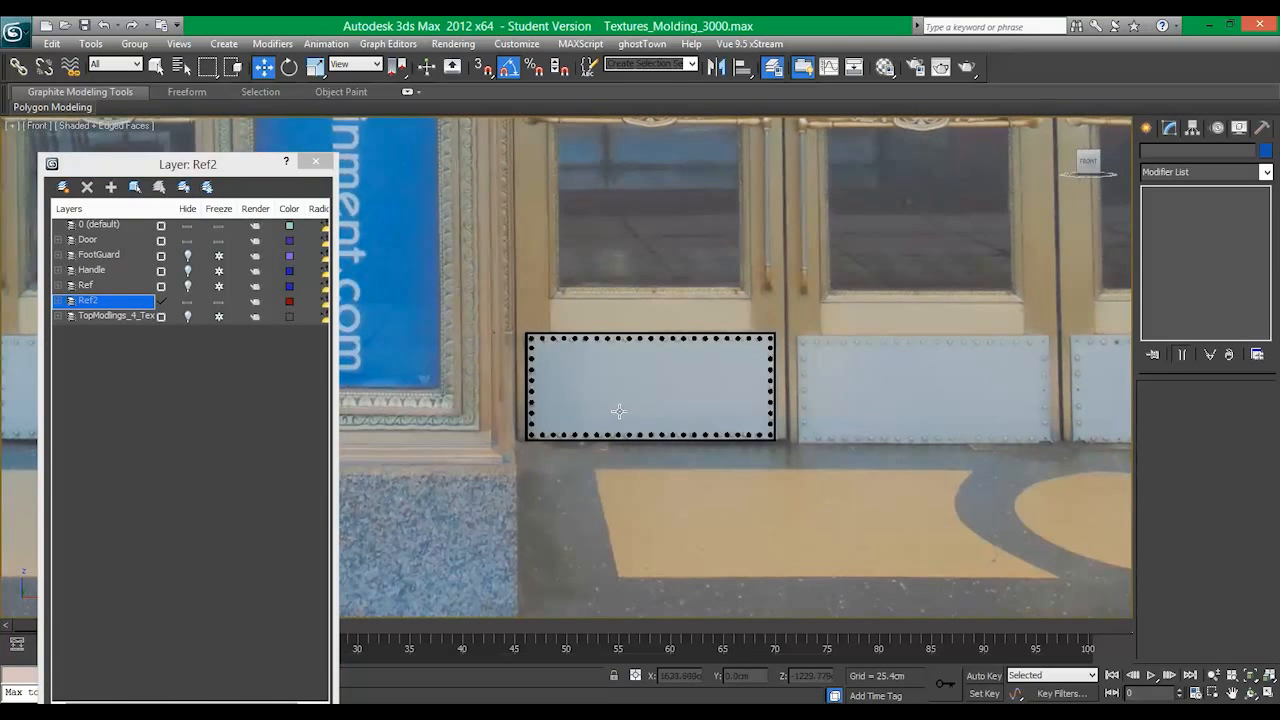
# Step: Examine the riveted kick plate from an angle in the maximized perspective view
pyautogui.hotkey('alt', 'w')
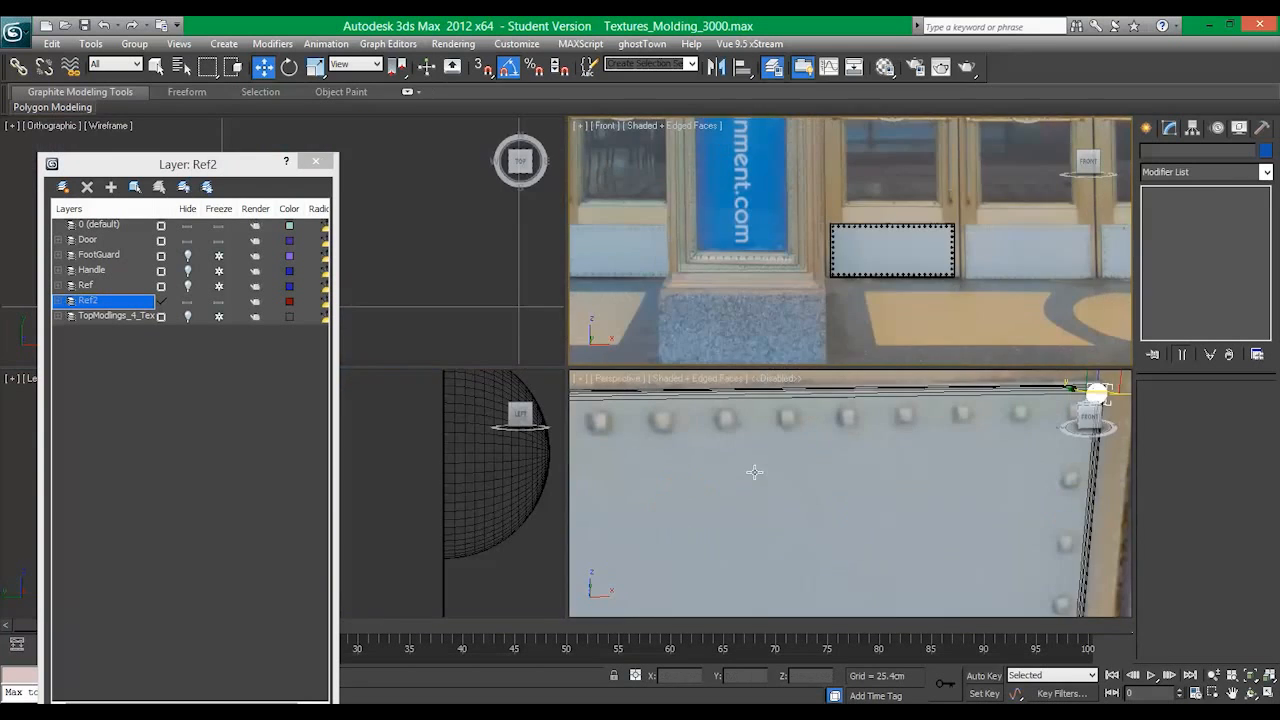
pyautogui.rightClick(754, 471)
pyautogui.hotkey('alt', 'w')
pyautogui.press('z')
pyautogui.keyDown('alt'); pyautogui.moveTo(669, 429); pyautogui.dragTo(840, 420, button='middle'); pyautogui.keyUp('alt')
pyautogui.click(680, 489)
pyautogui.press('z')
pyautogui.press('z')
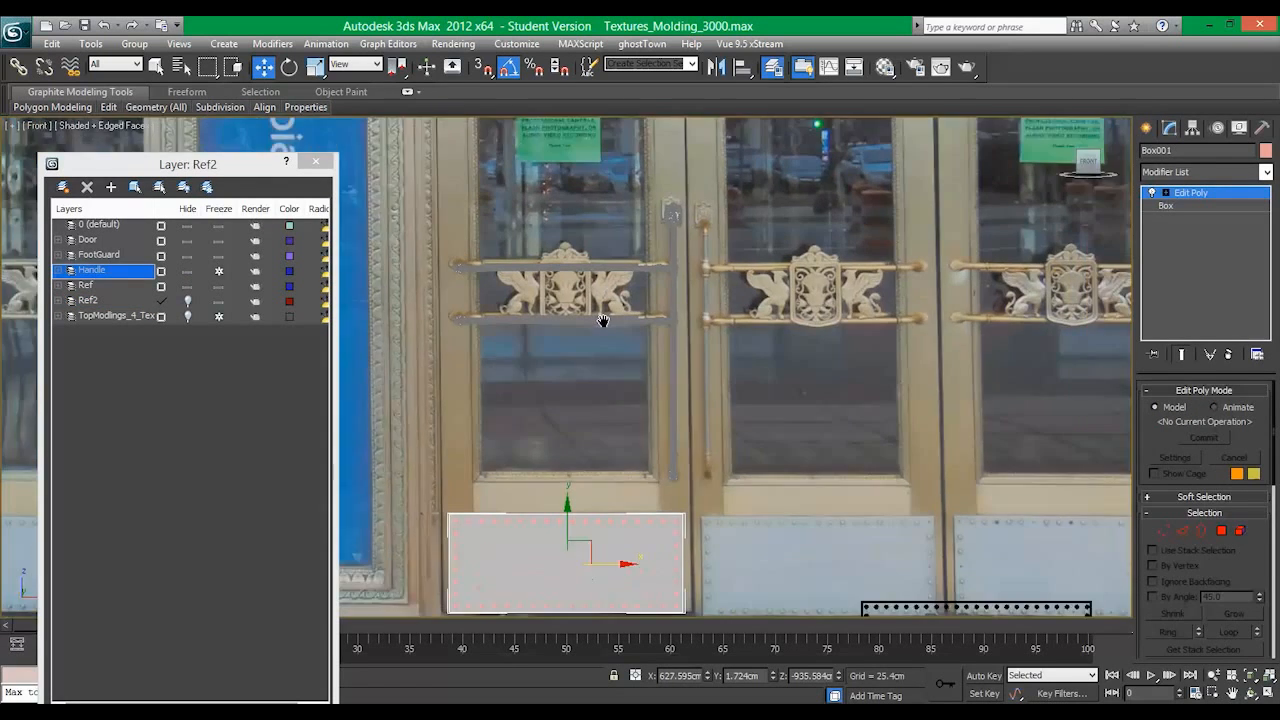
# Step: Unfreeze the Handle layer and turn off Edged Faces in the Front view
pyautogui.moveTo(603, 320); pyautogui.dragTo(562, 317, button='middle')
pyautogui.scroll(2, 559, 324)
pyautogui.click(652, 260)
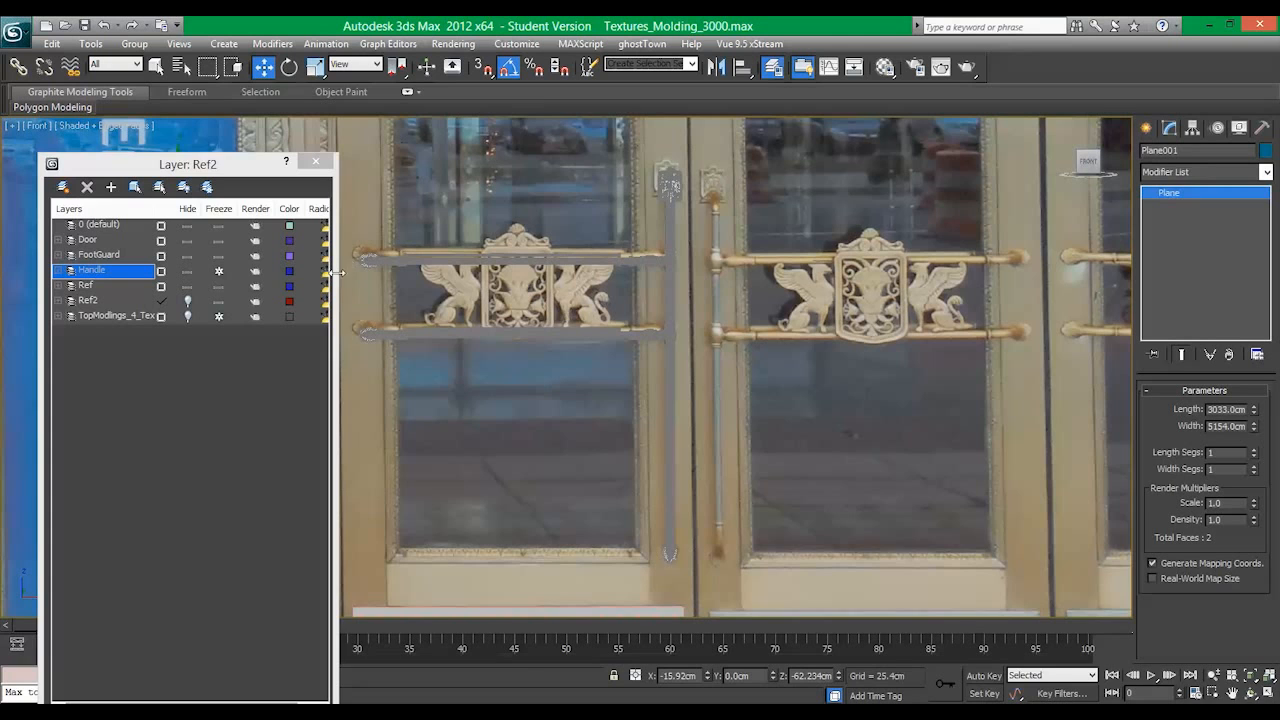
pyautogui.click(219, 272)
pyautogui.click(174, 140)
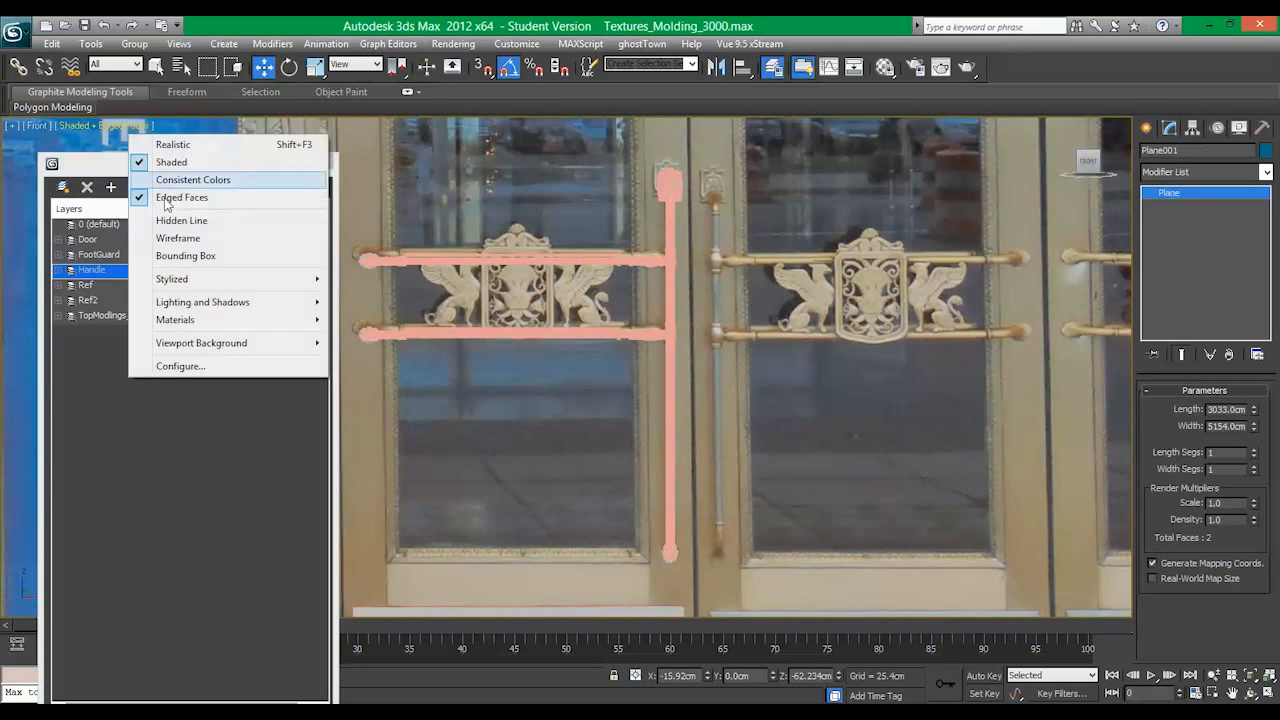
pyautogui.click(192, 194)
# Step: Hide the Ref layer and examine the modeled door handle bars and their fittings from several angles
pyautogui.click(187, 286)
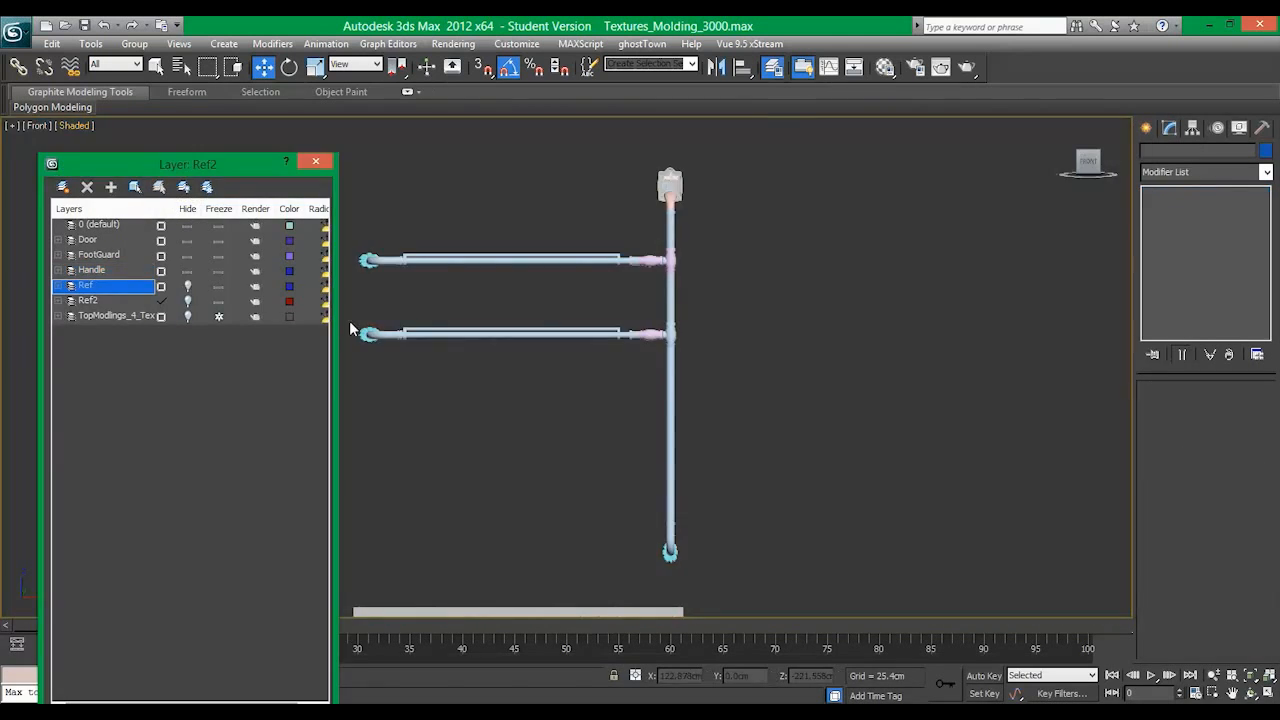
pyautogui.keyDown('alt'); pyautogui.moveTo(351, 329); pyautogui.dragTo(702, 341, button='middle'); pyautogui.keyUp('alt')
pyautogui.moveTo(674, 408)
pyautogui.mouseDown(button='middle')
pyautogui.moveTo(683, 237)
pyautogui.moveTo(662, 420)
pyautogui.mouseUp(button='middle')
pyautogui.scroll(6, 700, 202)
pyautogui.moveTo(798, 215)
pyautogui.mouseDown(button='middle')
pyautogui.moveTo(660, 260)
pyautogui.moveTo(490, 380)
pyautogui.mouseUp(button='middle')
pyautogui.moveTo(722, 160); pyautogui.dragTo(654, 423, button='middle')
pyautogui.moveTo(652, 285); pyautogui.dragTo(702, 177, button='middle')
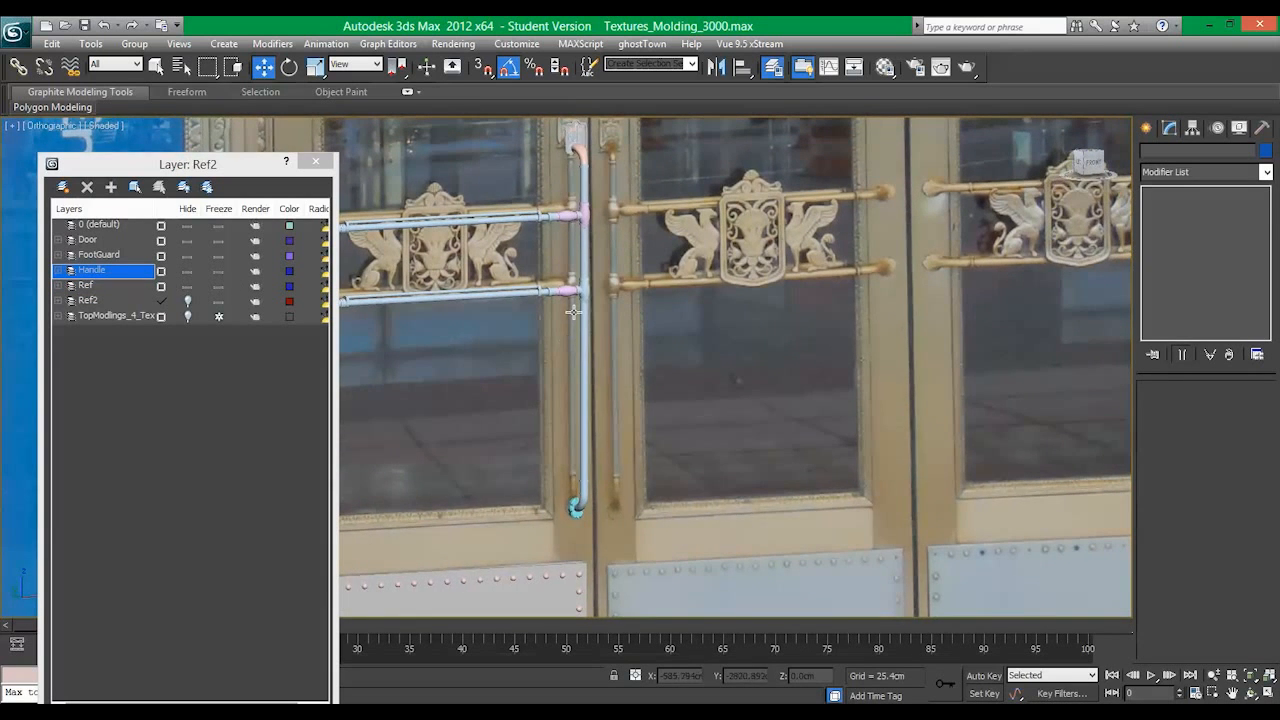
# Step: Select and frame individual handle cylinders against the door photo, and move the layer window clear of the handles
pyautogui.moveTo(570, 297); pyautogui.dragTo(650, 388, button='middle')
pyautogui.click(849, 349)
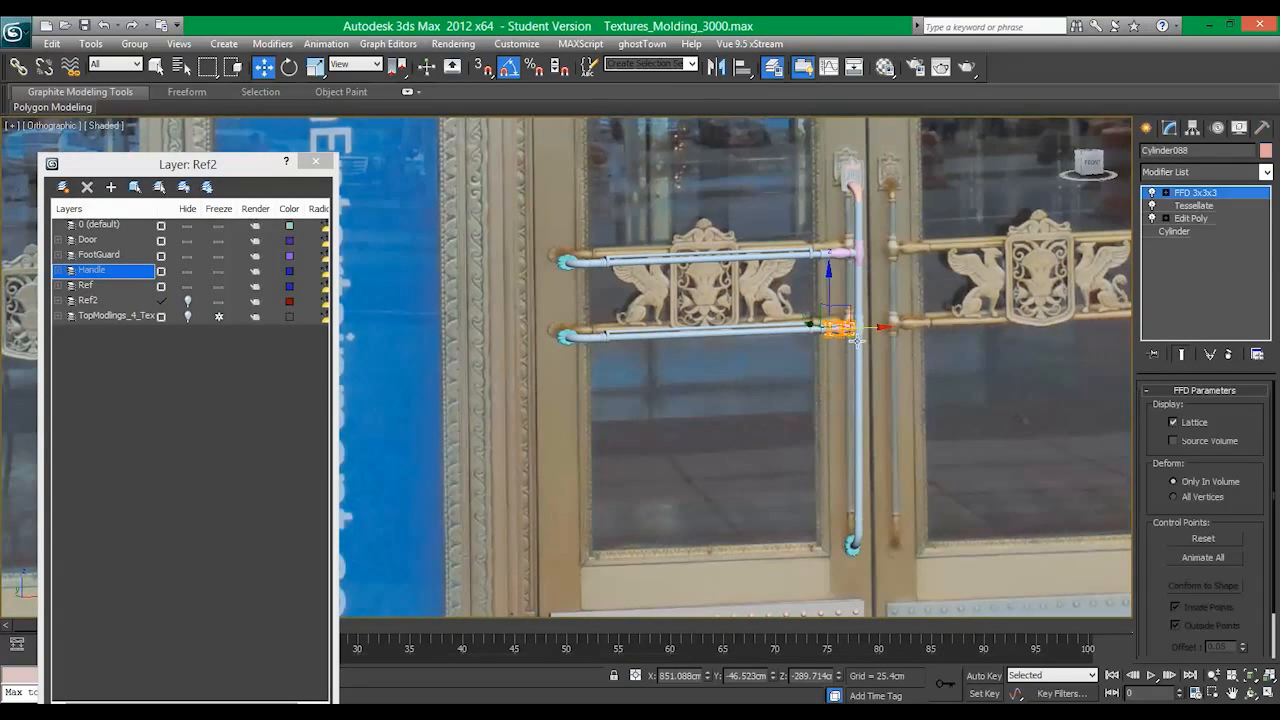
pyautogui.press('z')
pyautogui.scroll(-5, 691, 354)
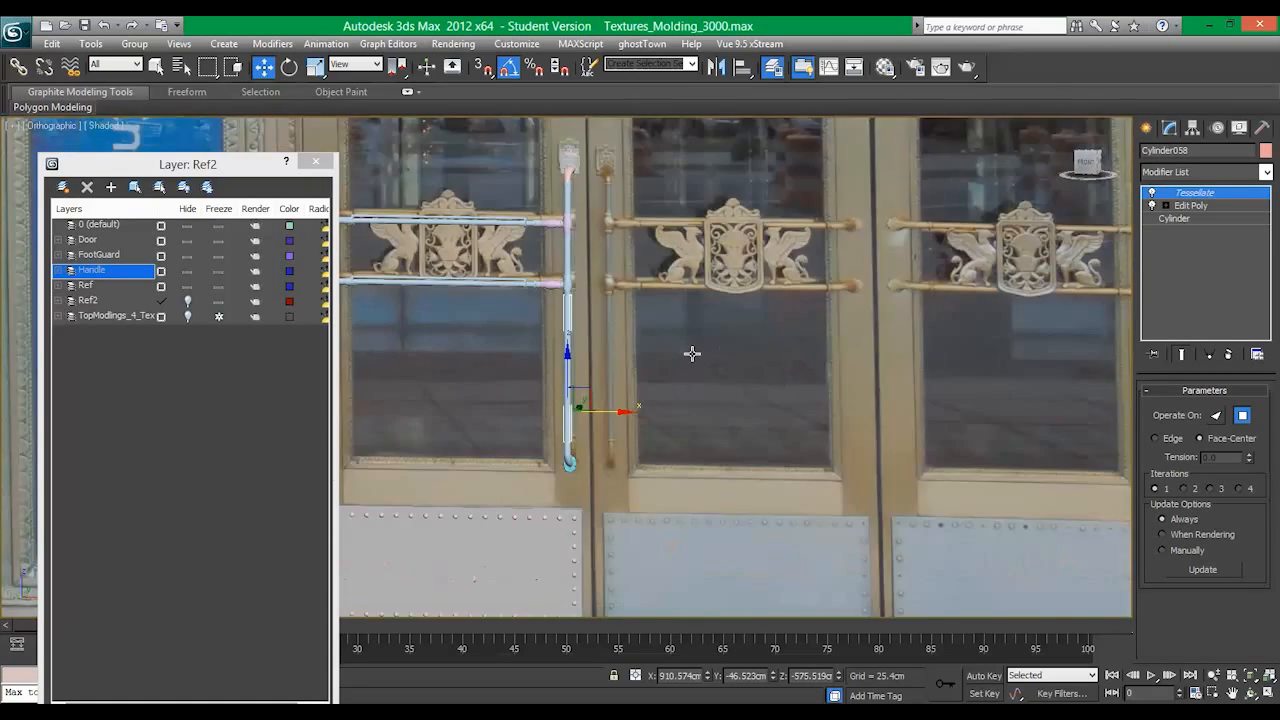
pyautogui.scroll(4, 751, 397)
pyautogui.moveTo(810, 279); pyautogui.dragTo(778, 288, button='middle')
pyautogui.moveTo(262, 175); pyautogui.dragTo(209, 112)
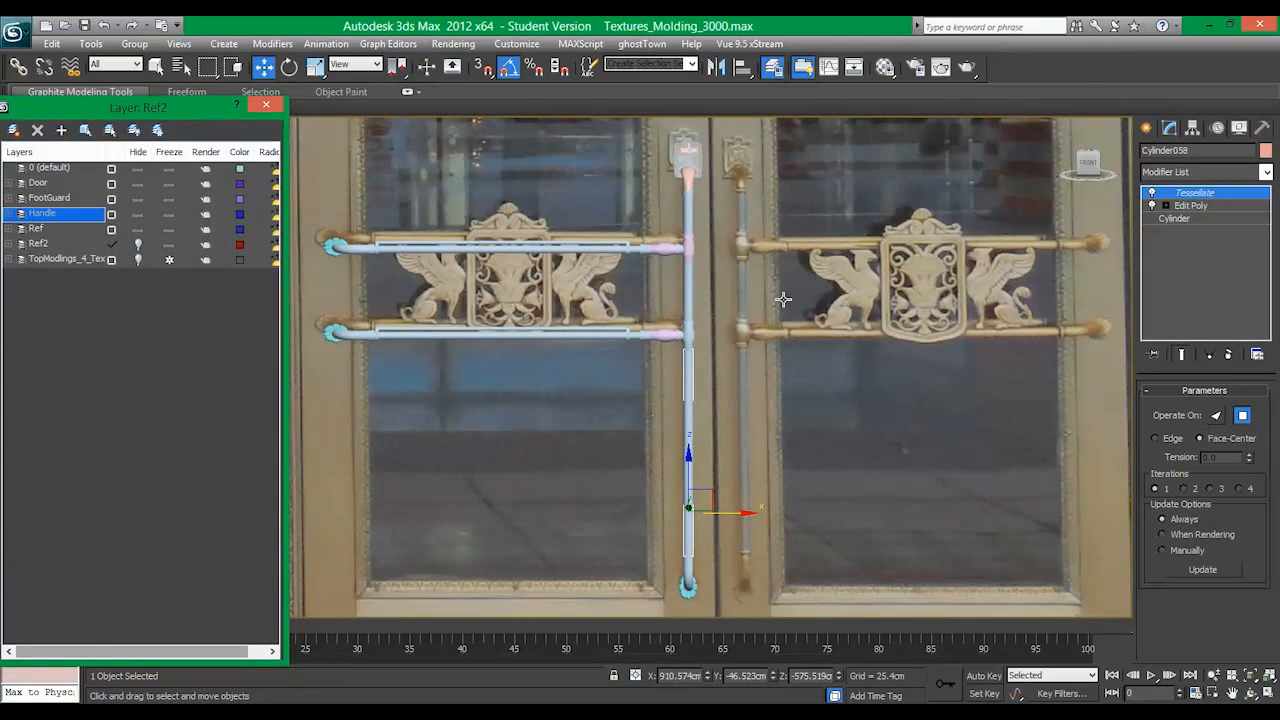
# Step: Create a cylinder of about 14.5 cm radius and 18.7 cm height in the Top view, beside the existing door handle fittings
pyautogui.moveTo(780, 297); pyautogui.dragTo(734, 288, button='middle')
pyautogui.click(730, 176)
pyautogui.click(224, 44)
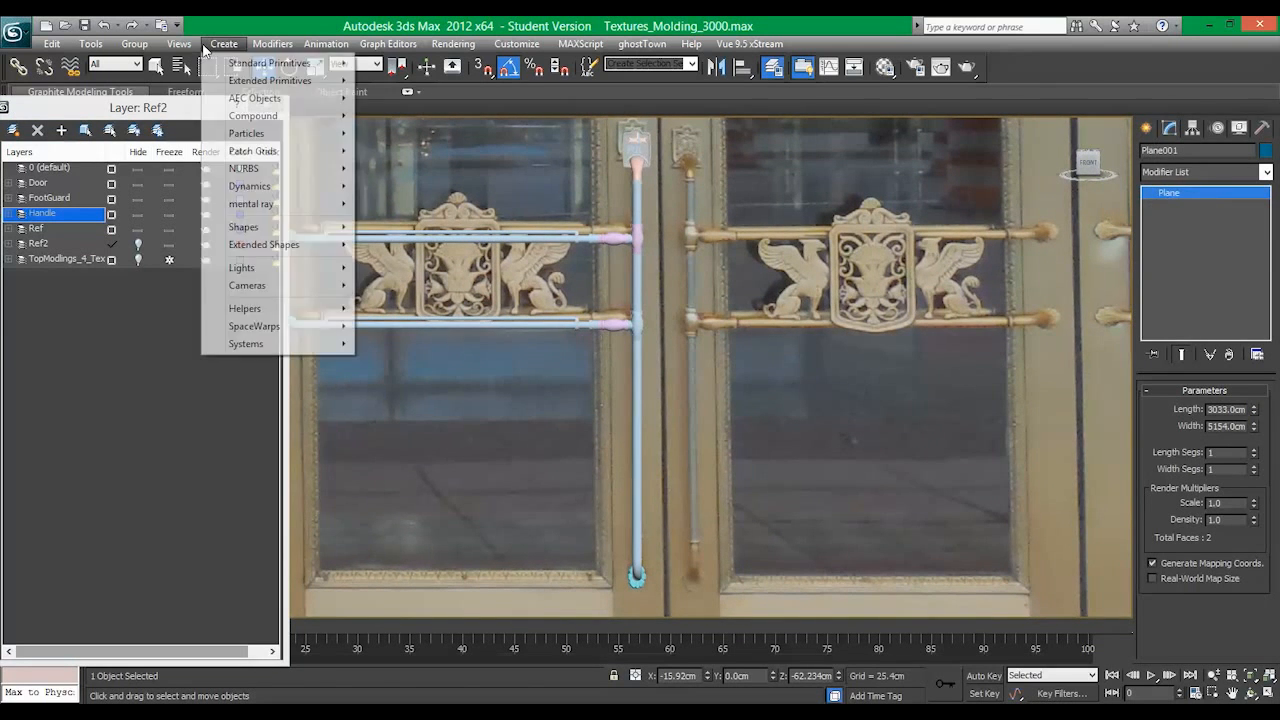
pyautogui.moveTo(300, 63)
pyautogui.click(398, 133)
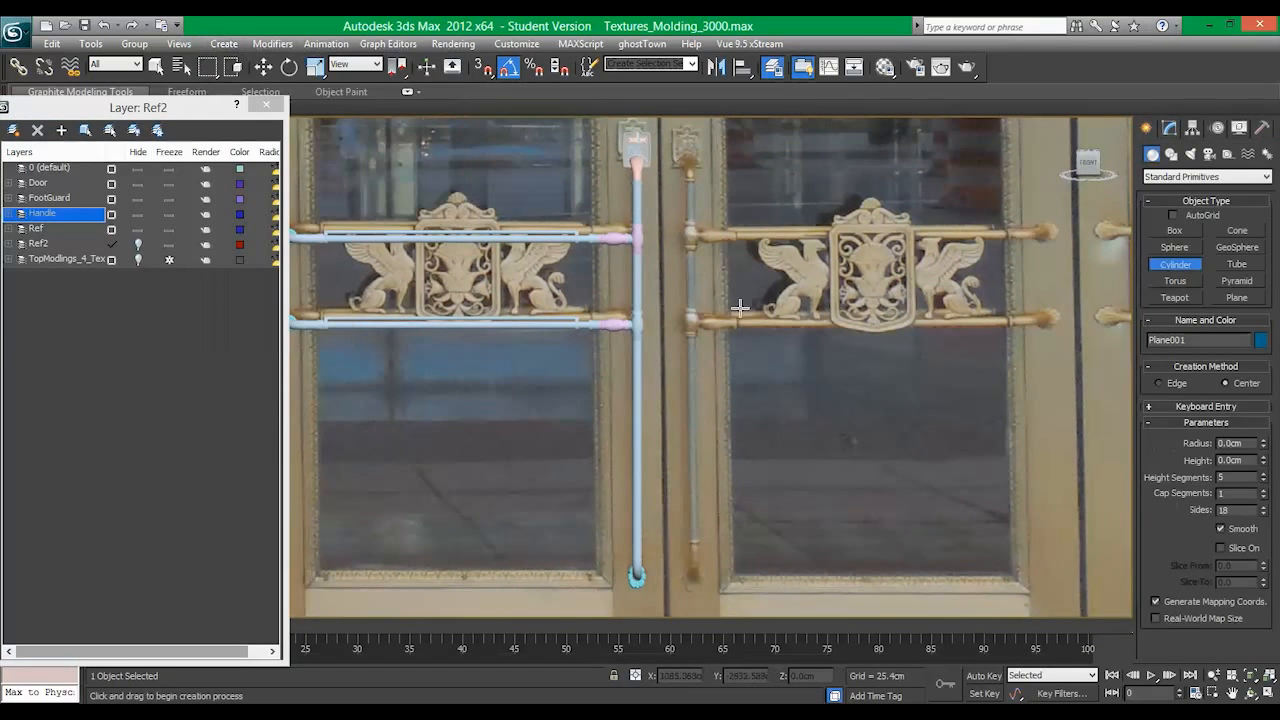
pyautogui.hotkey('alt', 'w')
pyautogui.rightClick(441, 187)
pyautogui.hotkey('alt', 'w')
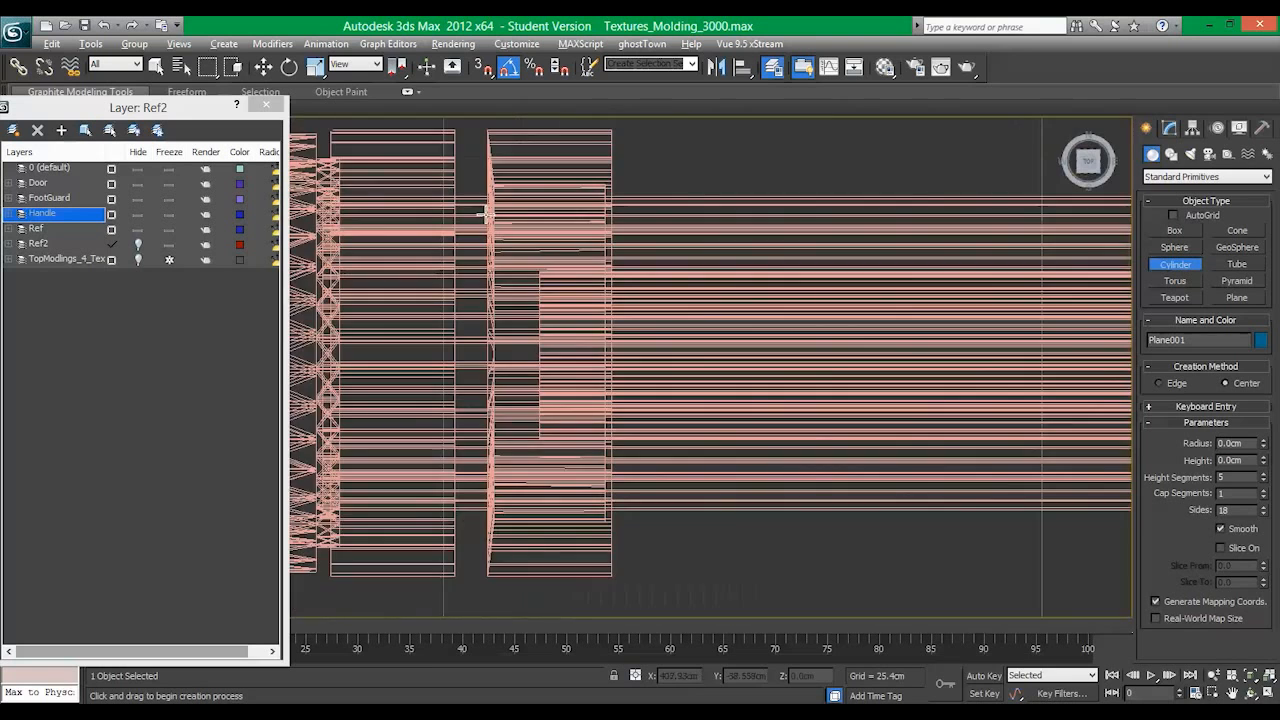
pyautogui.press('t')
pyautogui.moveTo(1037, 381); pyautogui.dragTo(500, 352, button='middle')
pyautogui.moveTo(1090, 373); pyautogui.dragTo(757, 387, button='middle')
pyautogui.scroll(8, 845, 381)
pyautogui.moveTo(941, 372); pyautogui.dragTo(737, 414, button='middle')
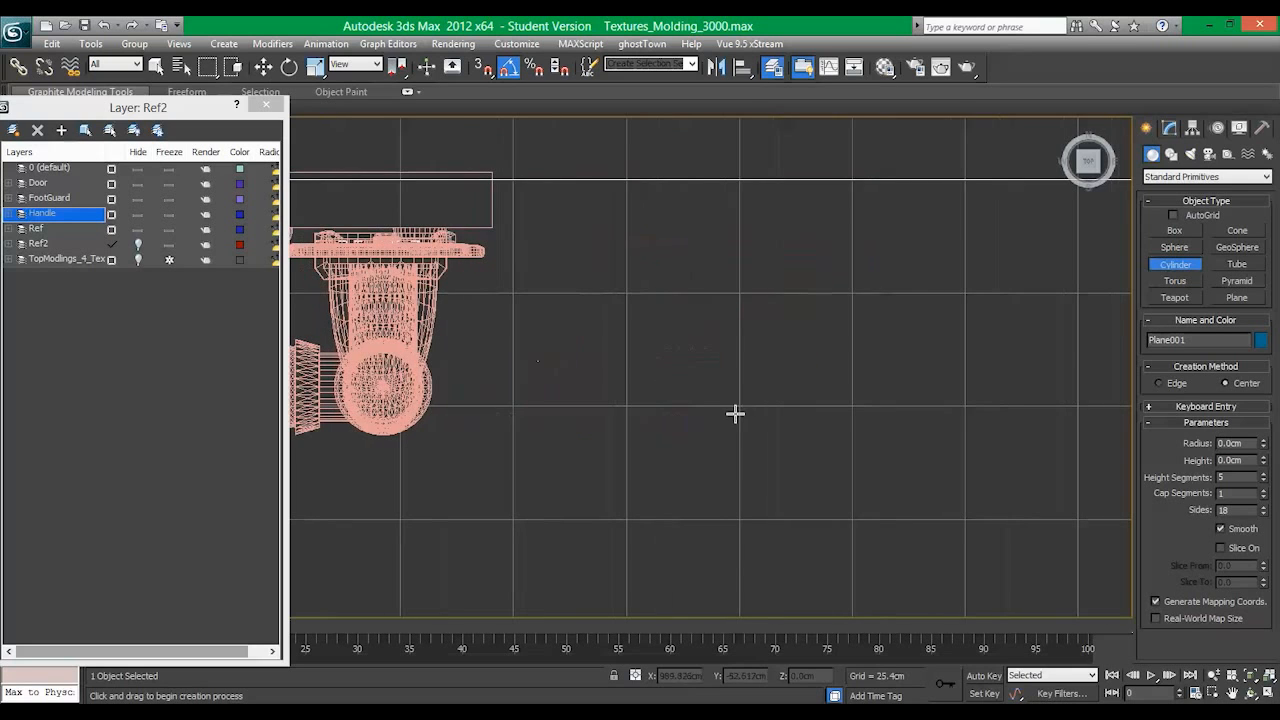
pyautogui.moveTo(748, 396); pyautogui.dragTo(783, 368)
pyautogui.click(787, 314)
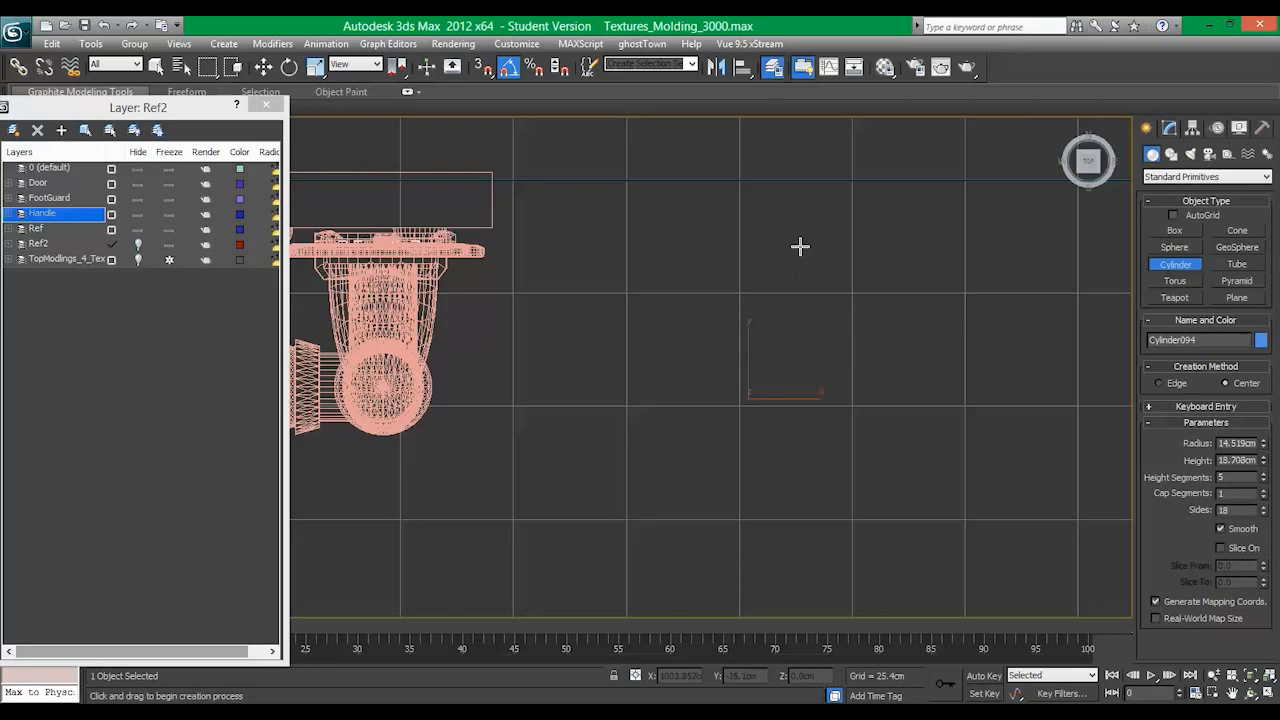
# Step: Make layer 0 (default) the current layer
pyautogui.press('w')
pyautogui.rightClick(75, 169)
pyautogui.click(130, 306)
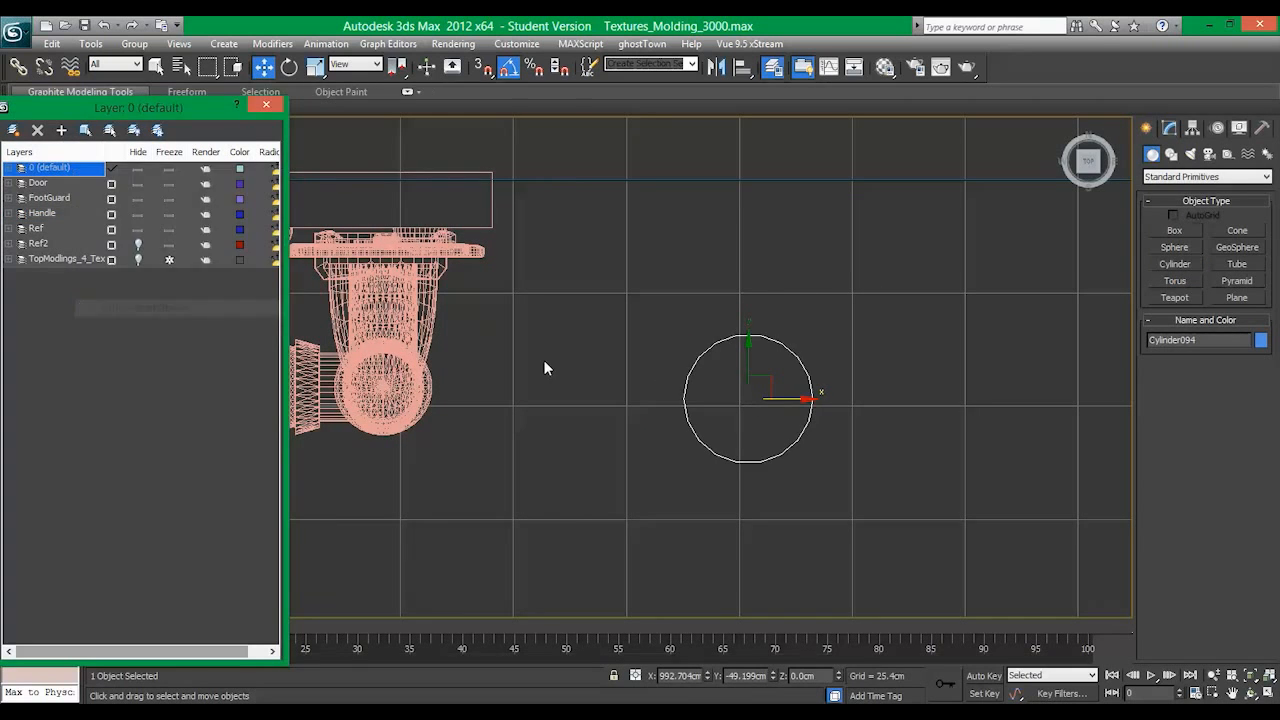
pyautogui.moveTo(657, 354); pyautogui.dragTo(696, 358, button='middle')
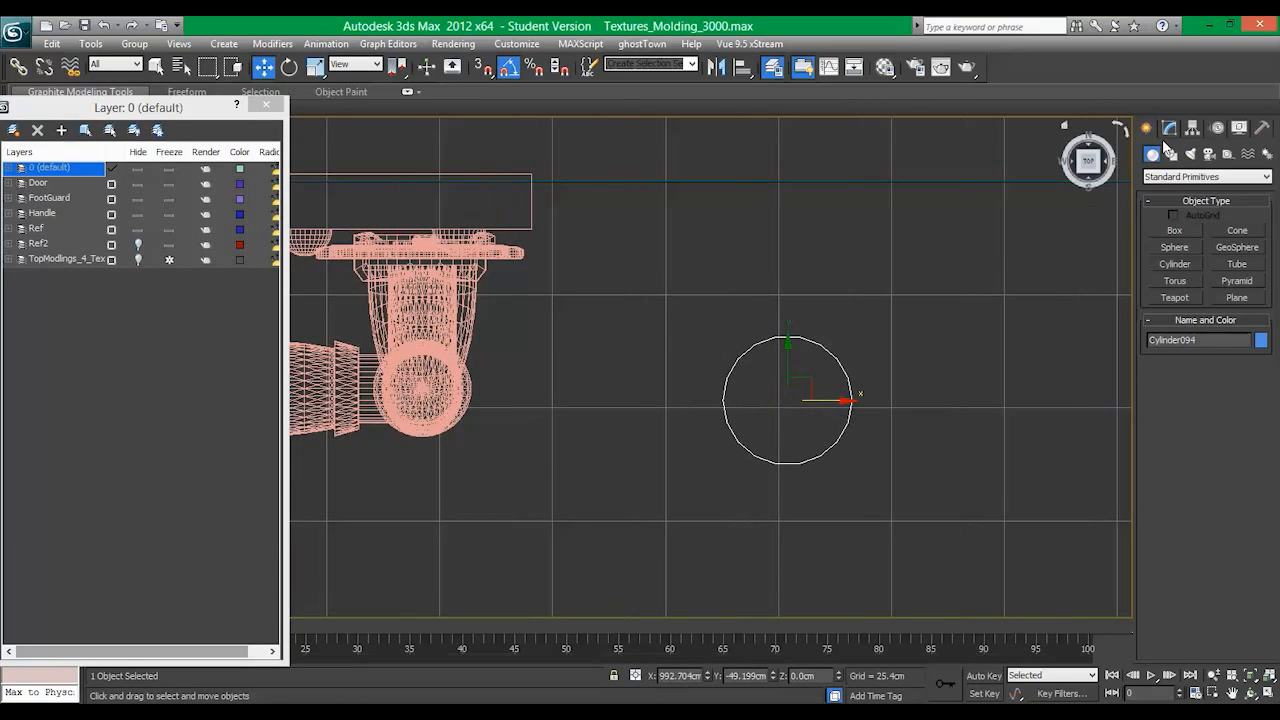
# Step: Lower the new cylinder to about Z -489 cm, over the right door's vertical handle bar in the photo
pyautogui.click(1170, 129)
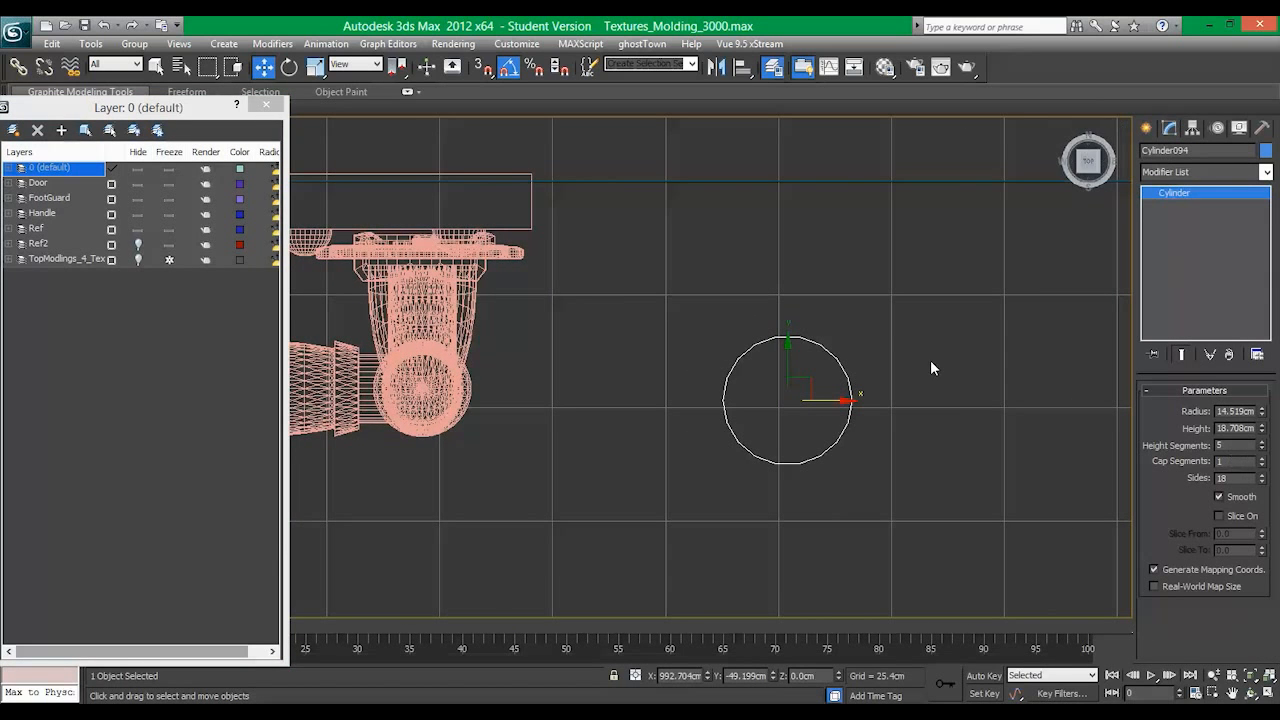
pyautogui.hotkey('alt', 'w')
pyautogui.hotkey('alt', 'w')
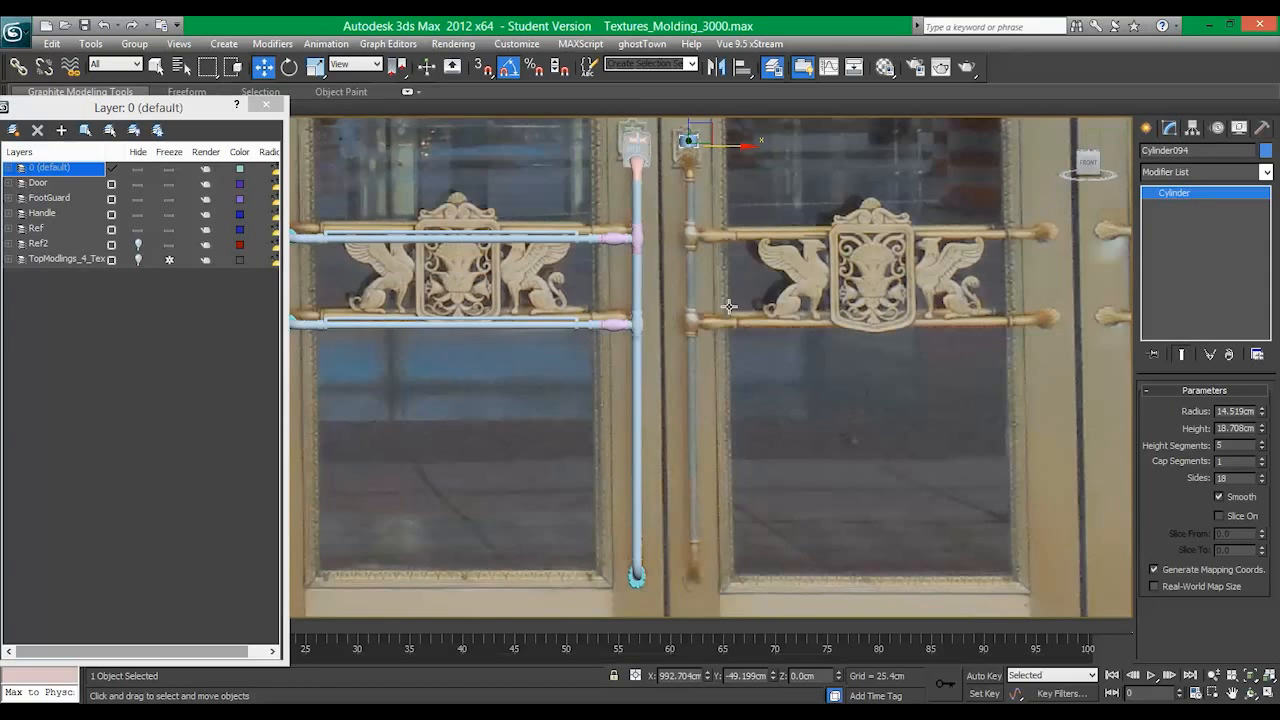
pyautogui.moveTo(729, 306); pyautogui.dragTo(758, 330, button='middle')
pyautogui.moveTo(697, 146); pyautogui.dragTo(695, 448)
# Step: Clear the layer window from the viewport label and switch the orthographic view to Front, framed on the cylinder
pyautogui.moveTo(170, 108); pyautogui.dragTo(168, 189)
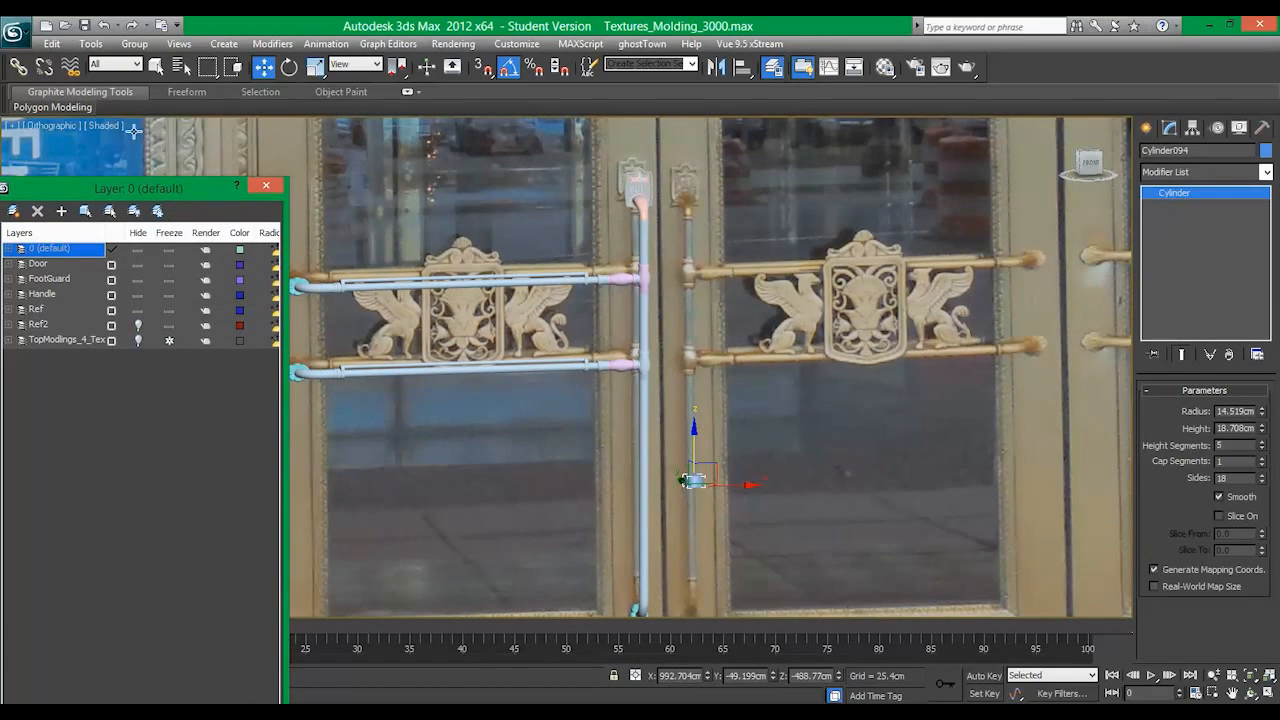
pyautogui.click(47, 130)
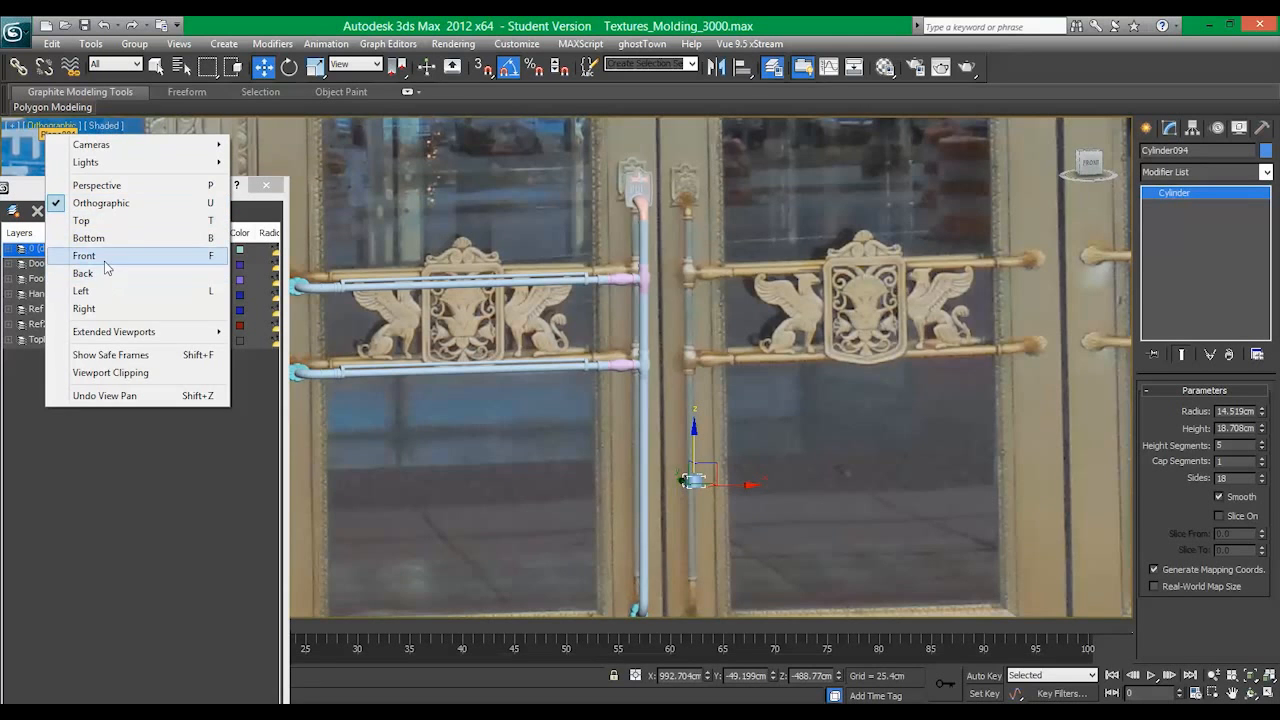
pyautogui.click(75, 252)
pyautogui.press('z')
pyautogui.scroll(-8, 734, 343)
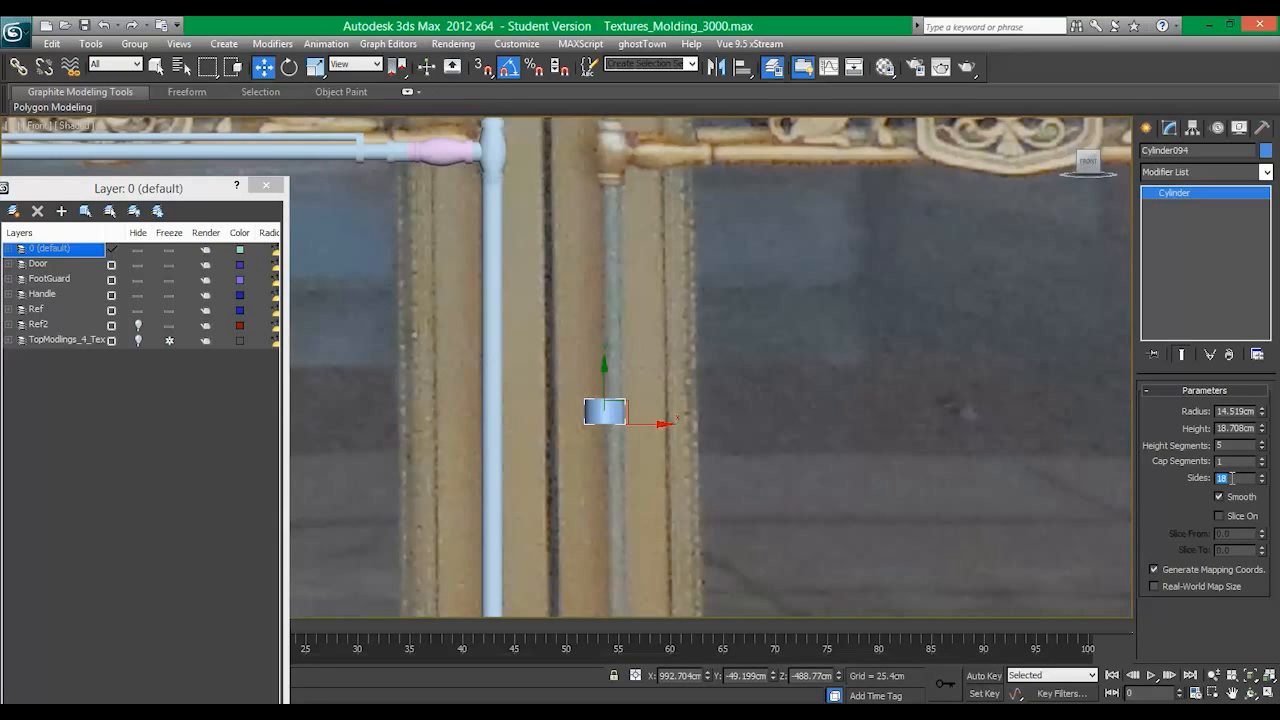
# Step: Give the cylinder 36 sides and 1 height segment, and scale it to about 53% in thickness and 497% in length
pyautogui.doubleClick(1228, 478)
pyautogui.press('Return')
pyautogui.press('r')
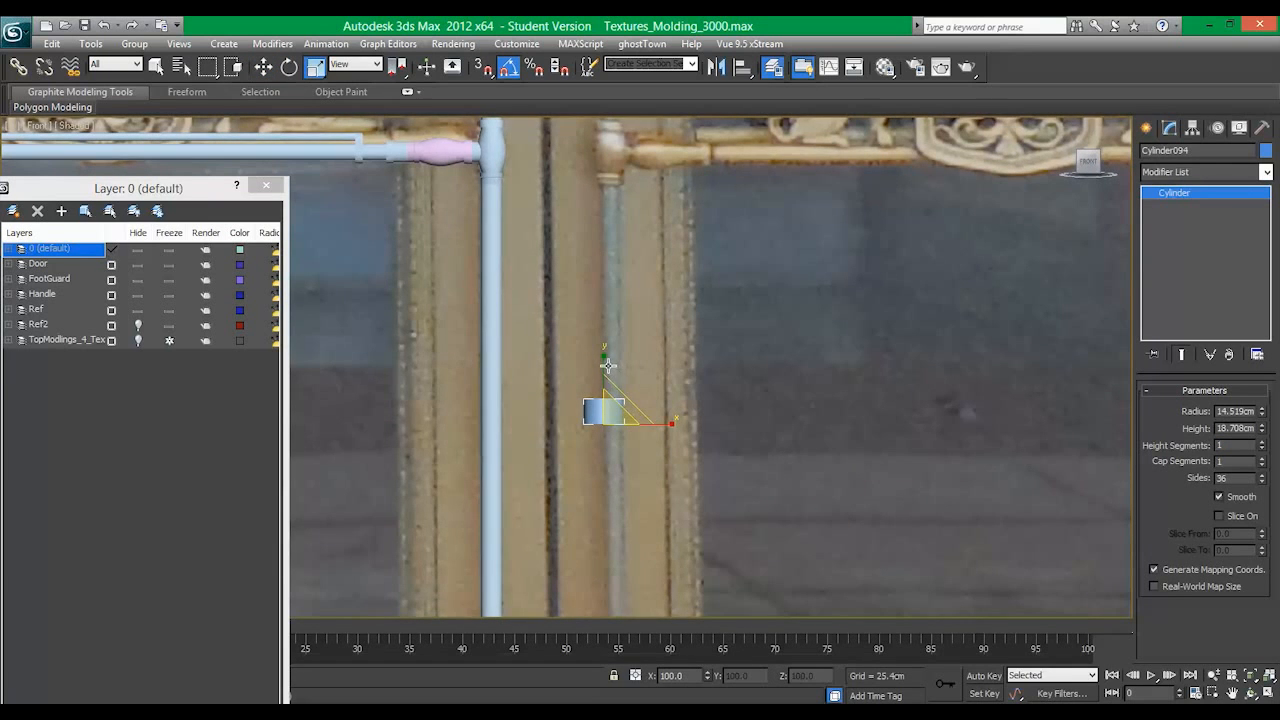
pyautogui.moveTo(607, 365); pyautogui.dragTo(604, 466)
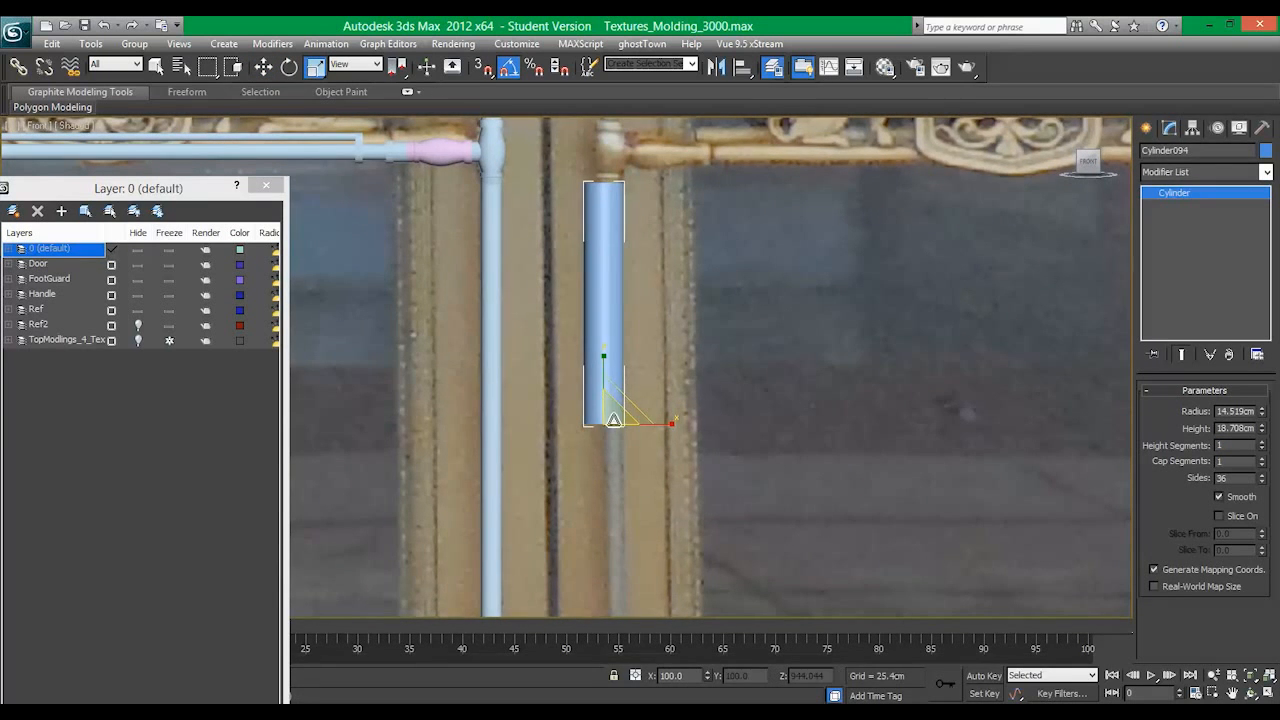
pyautogui.moveTo(614, 420); pyautogui.dragTo(580, 494)
# Step: Align the cylinder with the photographed vertical bar, placing its base just above the bar's lower fitting
pyautogui.press('w')
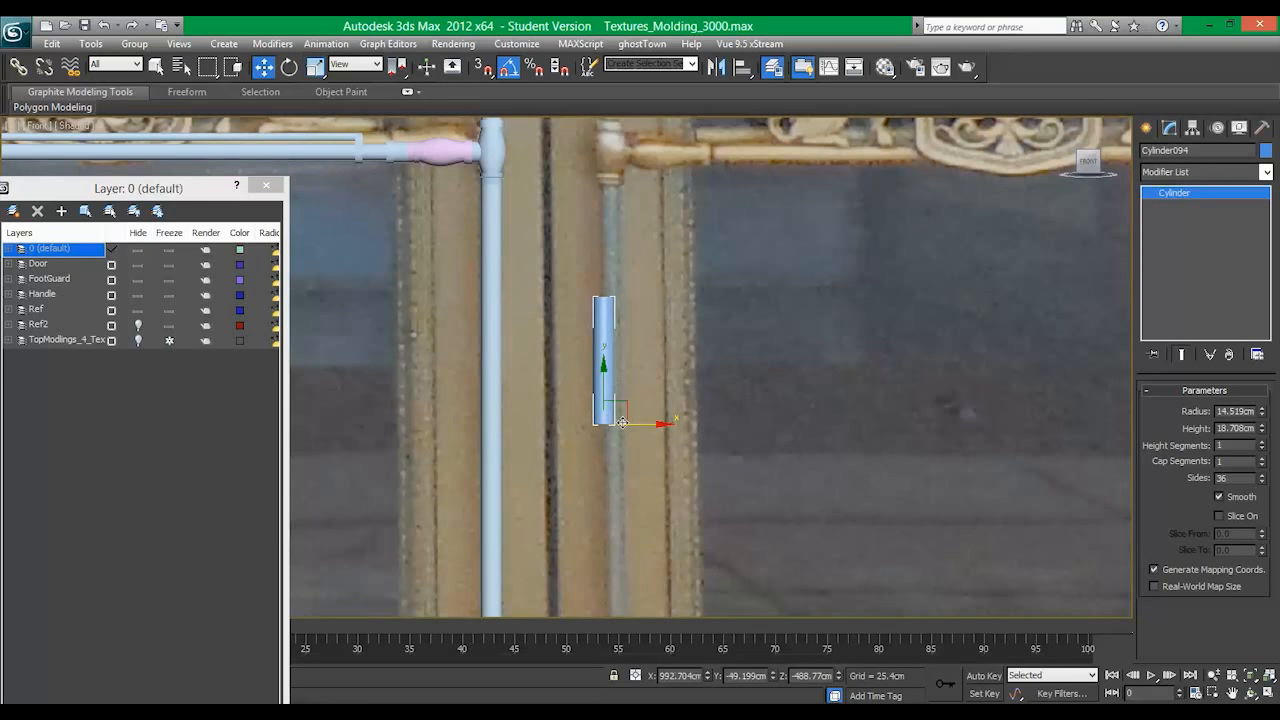
pyautogui.moveTo(638, 423); pyautogui.dragTo(649, 422)
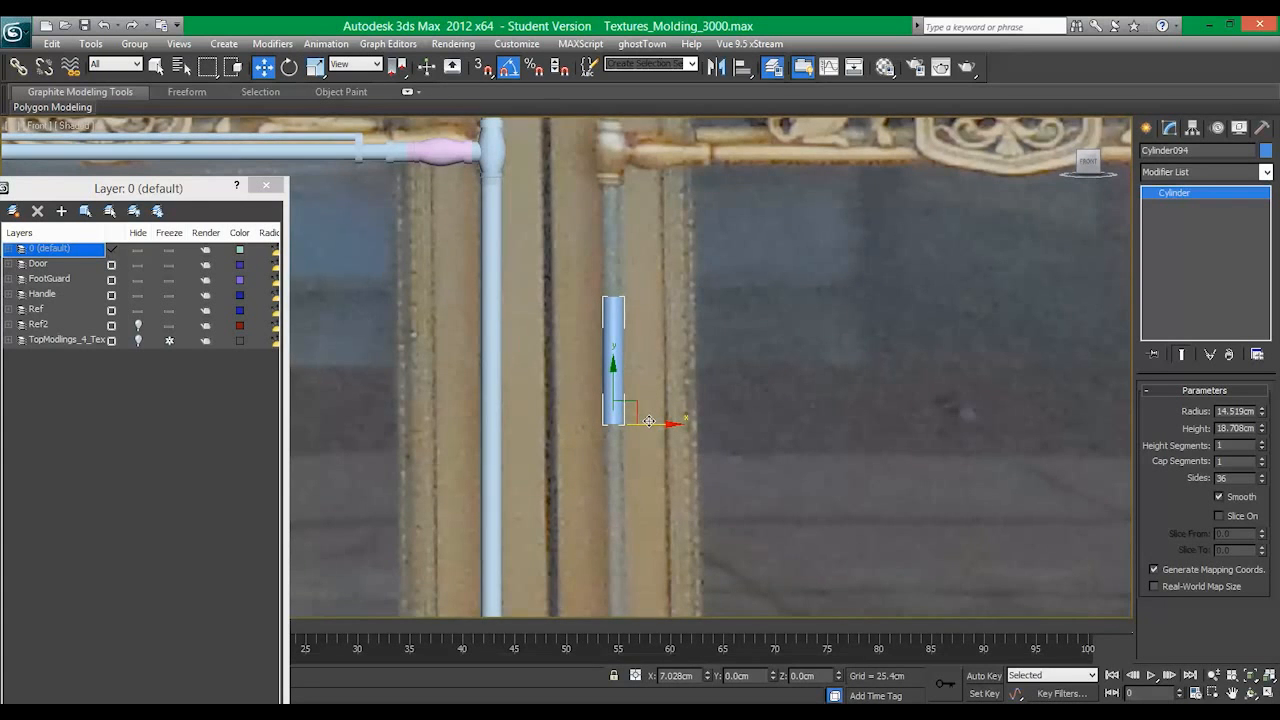
pyautogui.scroll(-4, 649, 422)
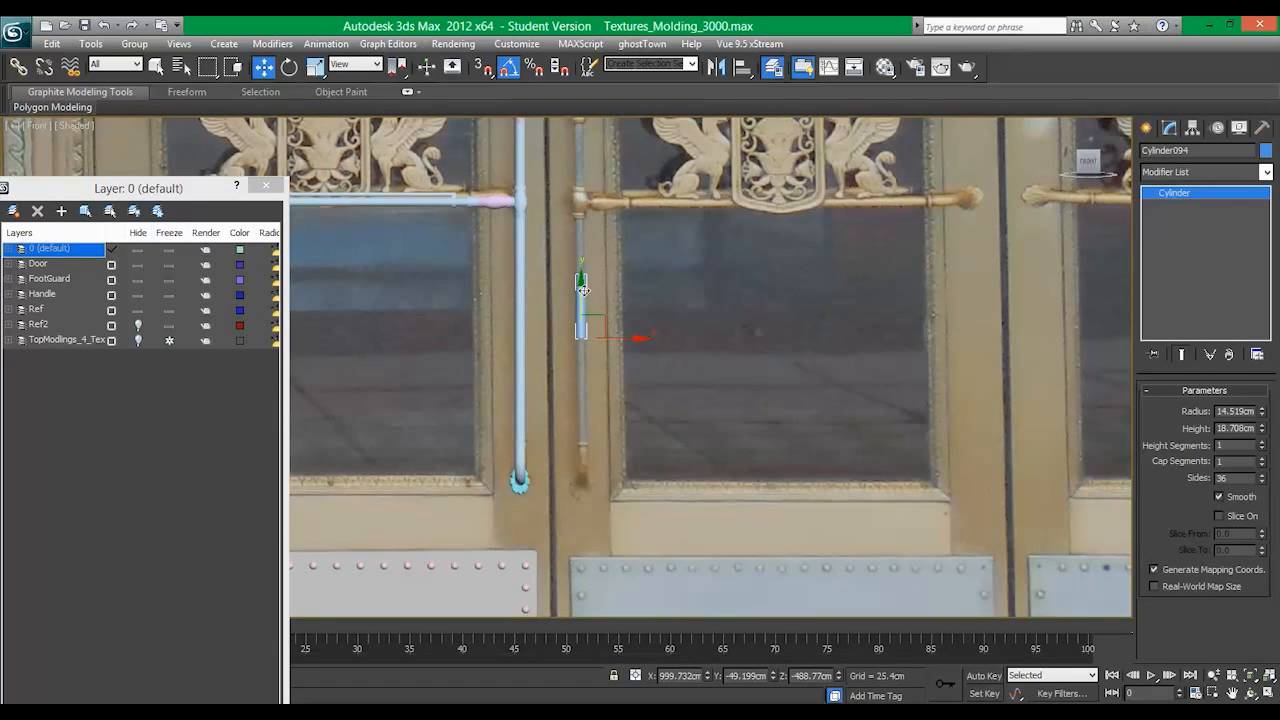
pyautogui.moveTo(583, 289); pyautogui.dragTo(583, 383)
pyautogui.scroll(2, 581, 357)
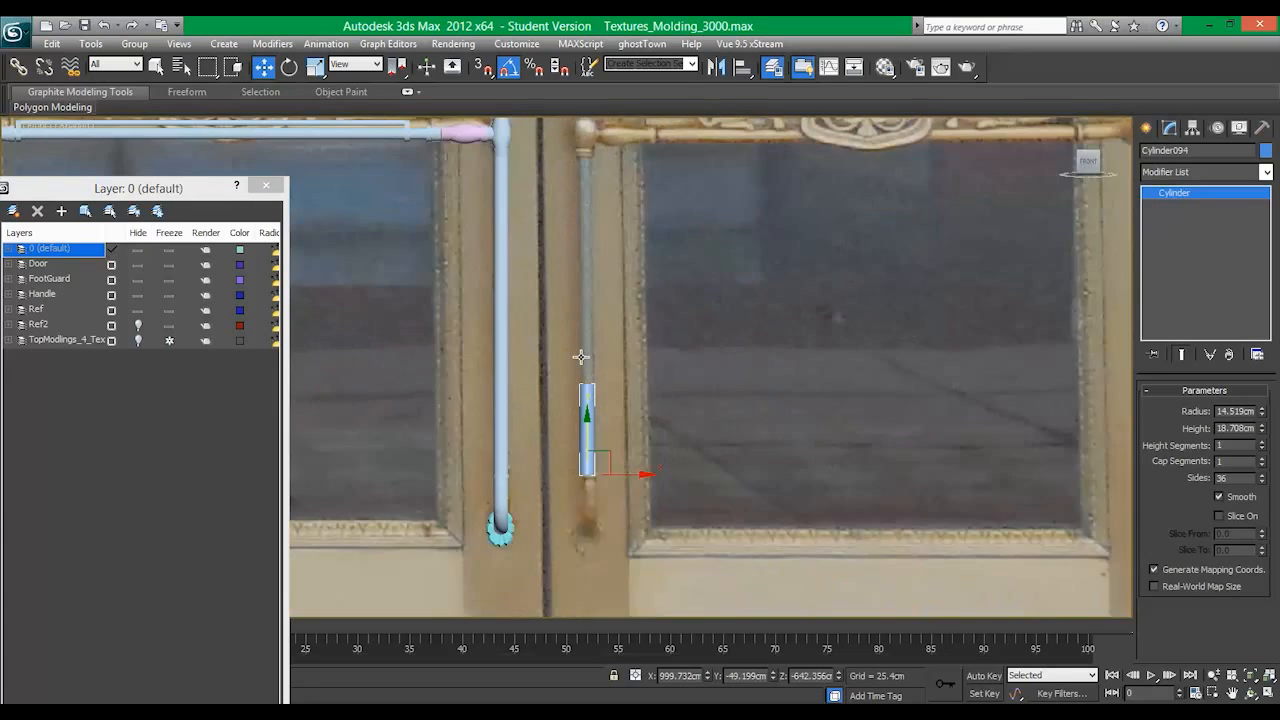
pyautogui.scroll(4, 581, 357)
pyautogui.moveTo(598, 432); pyautogui.dragTo(603, 432)
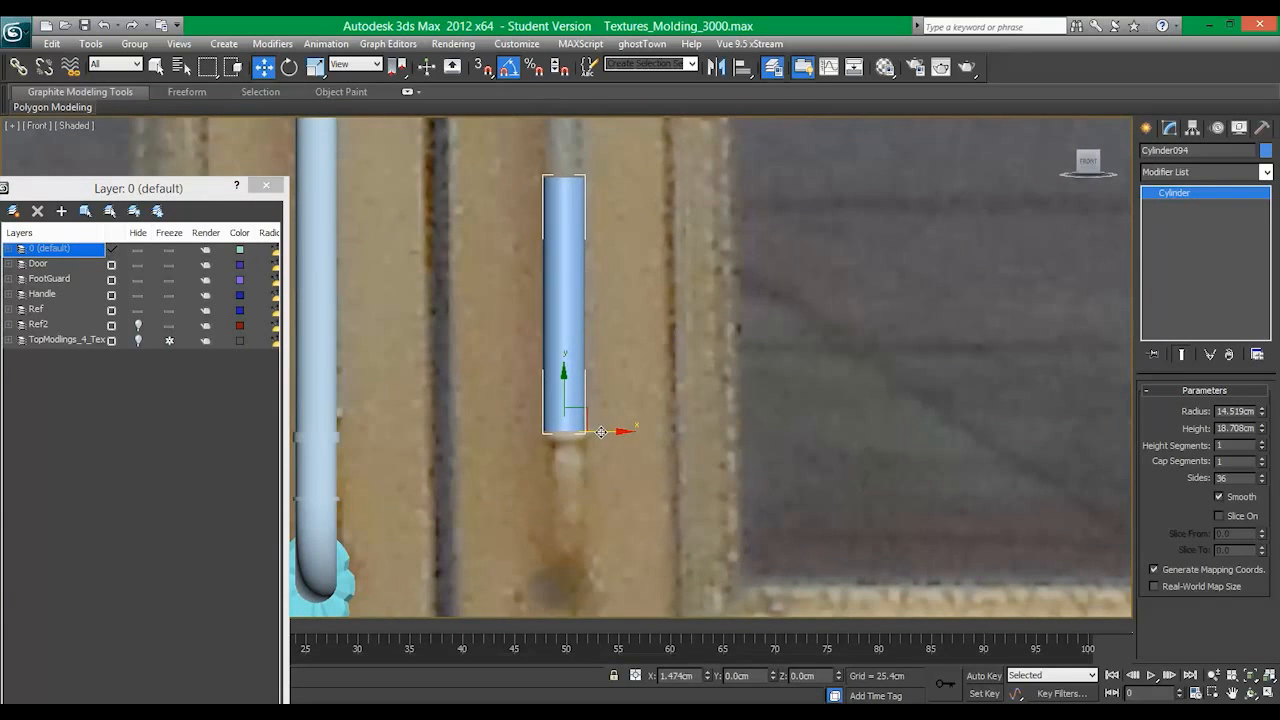
pyautogui.moveTo(565, 381)
pyautogui.mouseDown()
pyautogui.moveTo(565, 354)
pyautogui.moveTo(565, 372)
pyautogui.mouseUp()
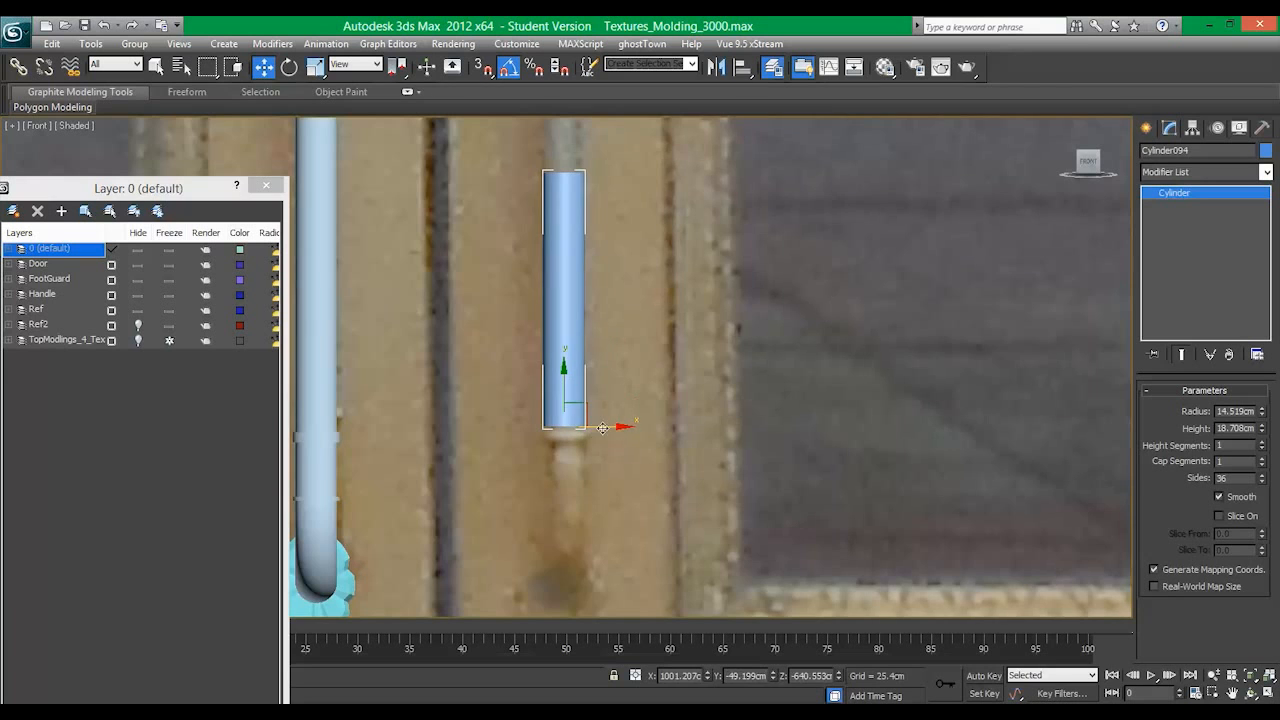
# Step: Stretch the cylinder along its length until it reaches the upper fitting of the vertical bar in the photo
pyautogui.scroll(-3, 580, 345)
pyautogui.moveTo(597, 314); pyautogui.dragTo(605, 408, button='middle')
pyautogui.scroll(-4, 623, 388)
pyautogui.press('r')
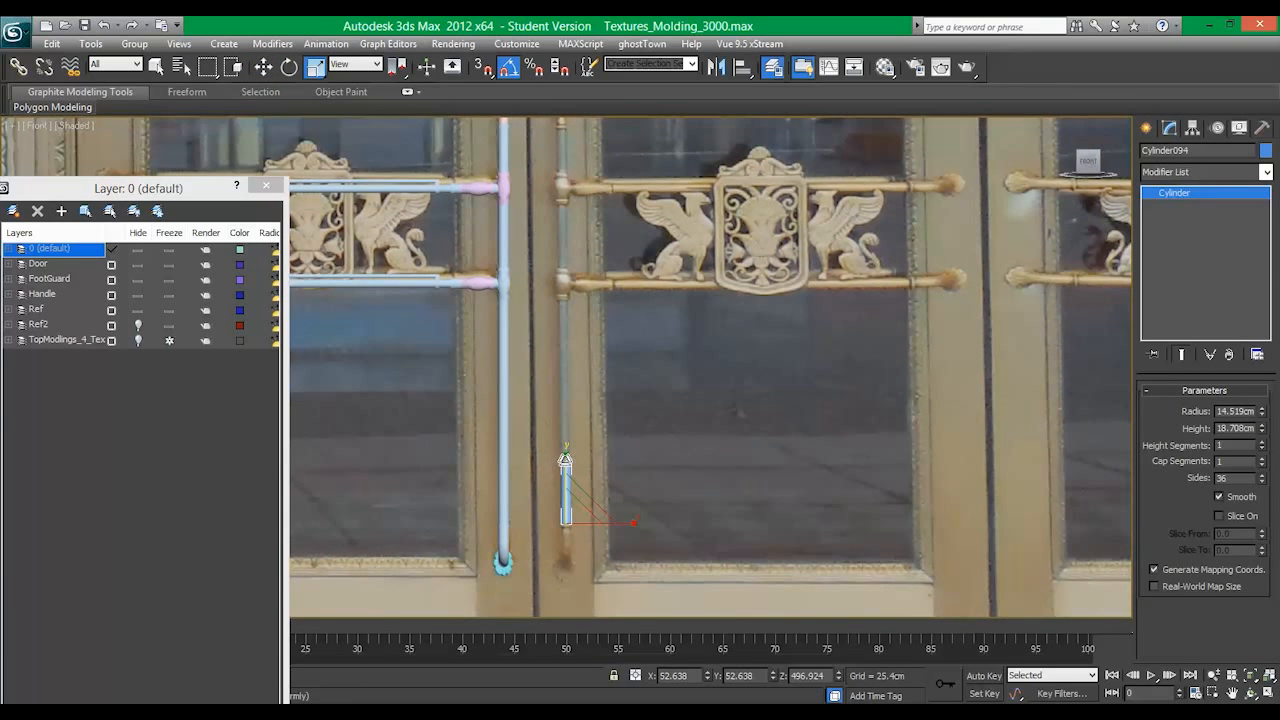
pyautogui.moveTo(566, 455); pyautogui.dragTo(578, 146)
pyautogui.moveTo(608, 233); pyautogui.dragTo(620, 277, button='middle')
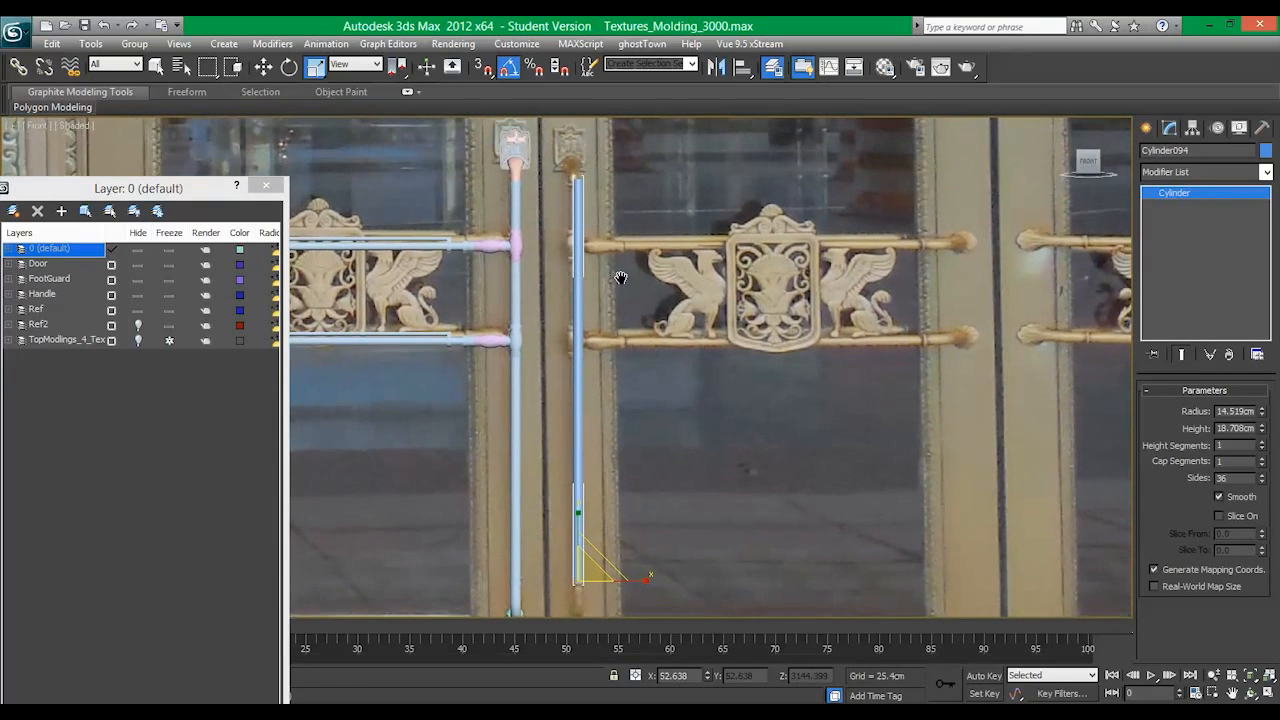
pyautogui.moveTo(577, 512); pyautogui.dragTo(577, 520)
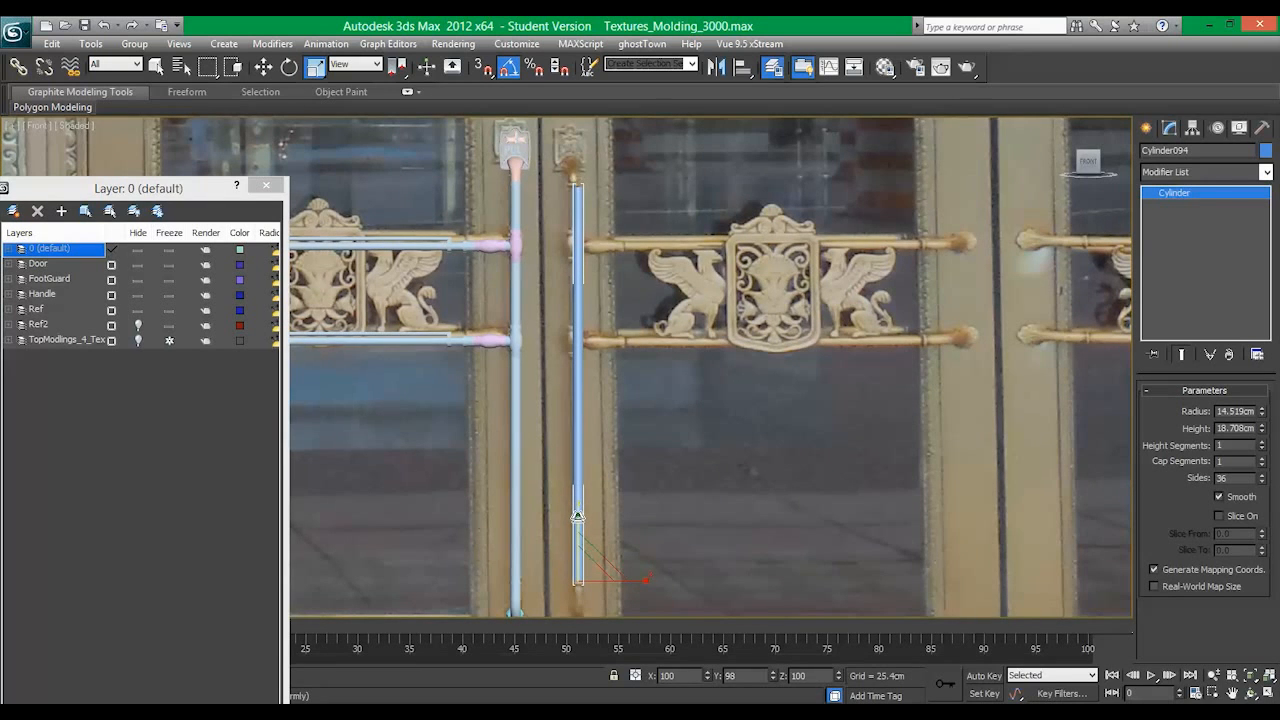
# Step: Clone the vertical bar cylinder and move the copy to the far end of the right door's horizontal bars
pyautogui.moveTo(609, 463); pyautogui.dragTo(617, 429, button='middle')
pyautogui.press('w')
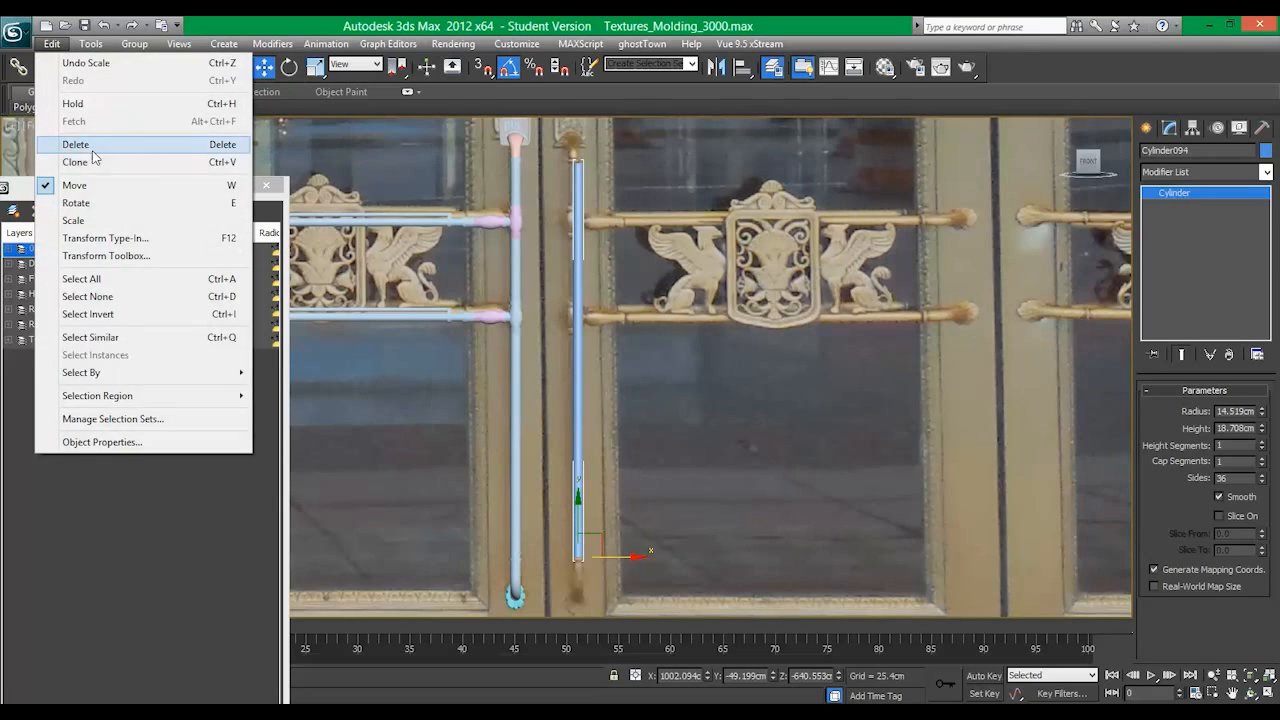
pyautogui.click(75, 162)
pyautogui.click(596, 426)
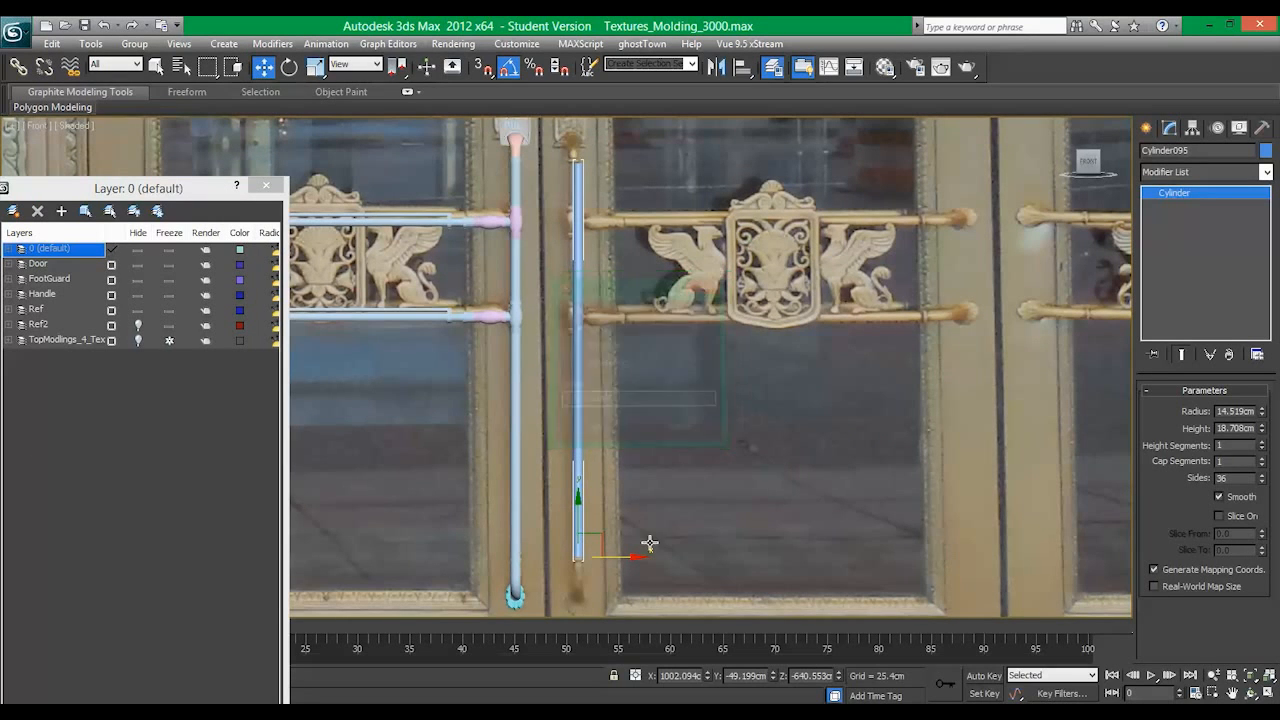
pyautogui.moveTo(651, 550)
pyautogui.mouseDown()
pyautogui.moveTo(1011, 550)
pyautogui.moveTo(975, 385)
pyautogui.mouseUp()
# Step: Lower the original bar cylinder to about Z -647 cm so its base meets the lower fitting in the photo
pyautogui.click(744, 349)
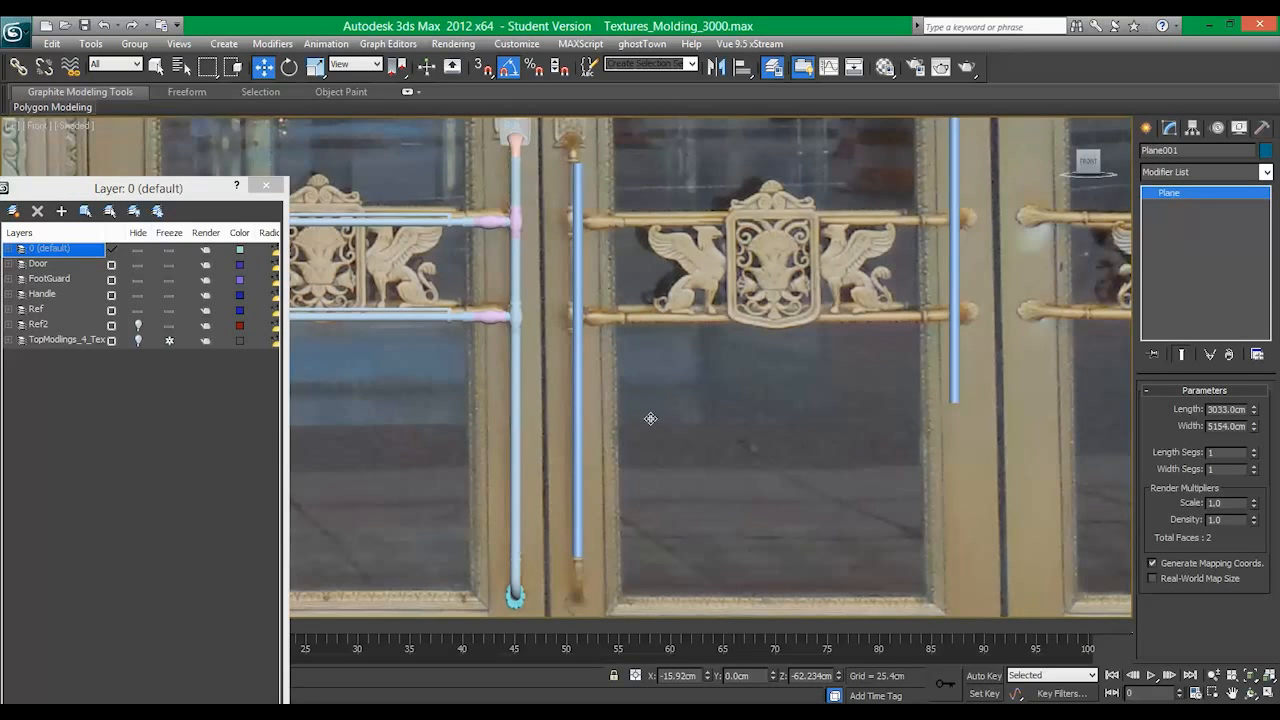
pyautogui.moveTo(630, 339); pyautogui.dragTo(612, 384, button='middle')
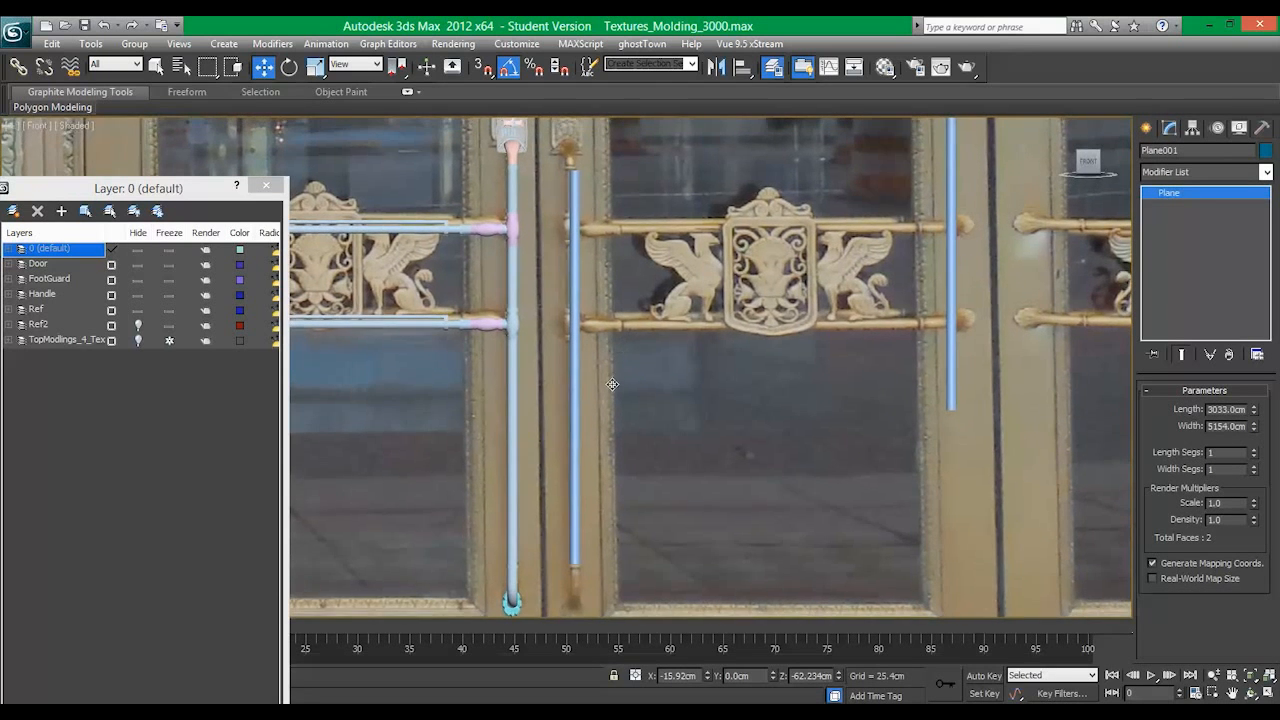
pyautogui.moveTo(610, 439); pyautogui.dragTo(589, 347, button='middle')
pyautogui.scroll(5, 589, 347)
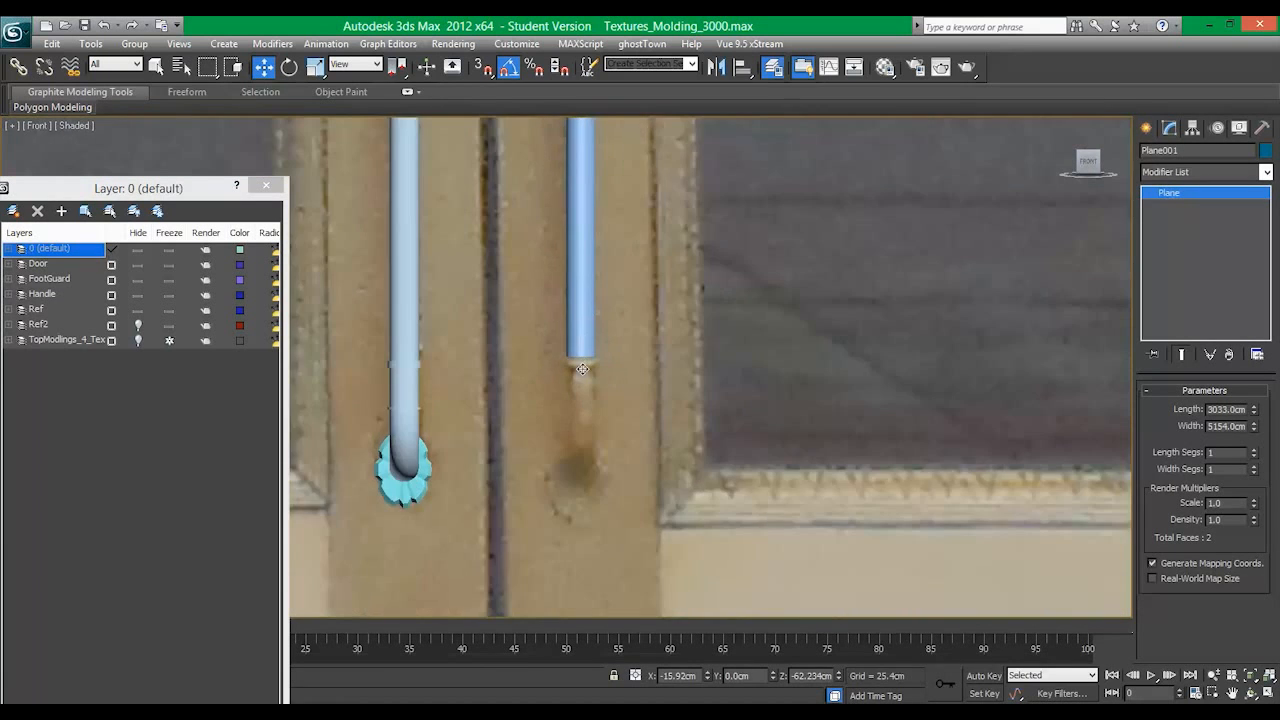
pyautogui.scroll(2, 585, 320)
pyautogui.click(588, 324)
pyautogui.moveTo(597, 360); pyautogui.dragTo(572, 390, button='middle')
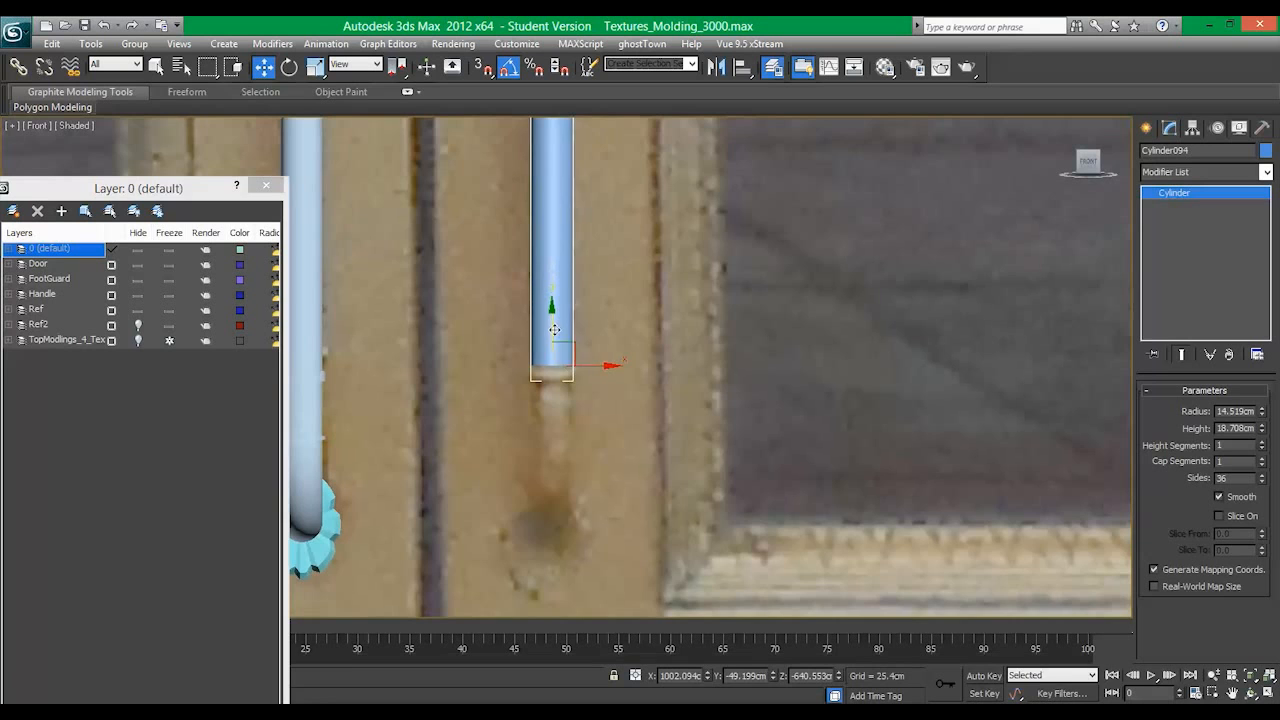
pyautogui.moveTo(554, 330)
pyautogui.mouseDown()
pyautogui.moveTo(556, 293)
pyautogui.moveTo(559, 347)
pyautogui.mouseUp()
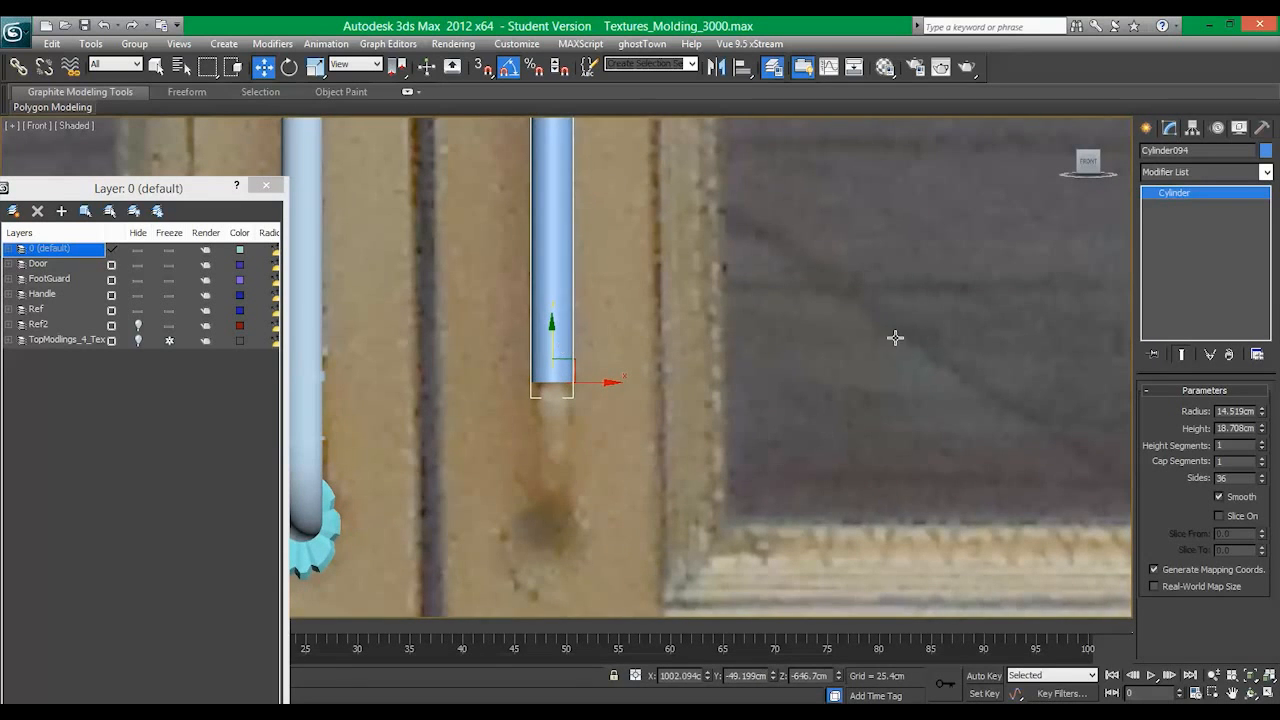
# Step: Add an Edit Poly modifier to the bar cylinder at edge level and turn on Edged Faces in the Front view
pyautogui.click(1200, 172)
pyautogui.click(1195, 599)
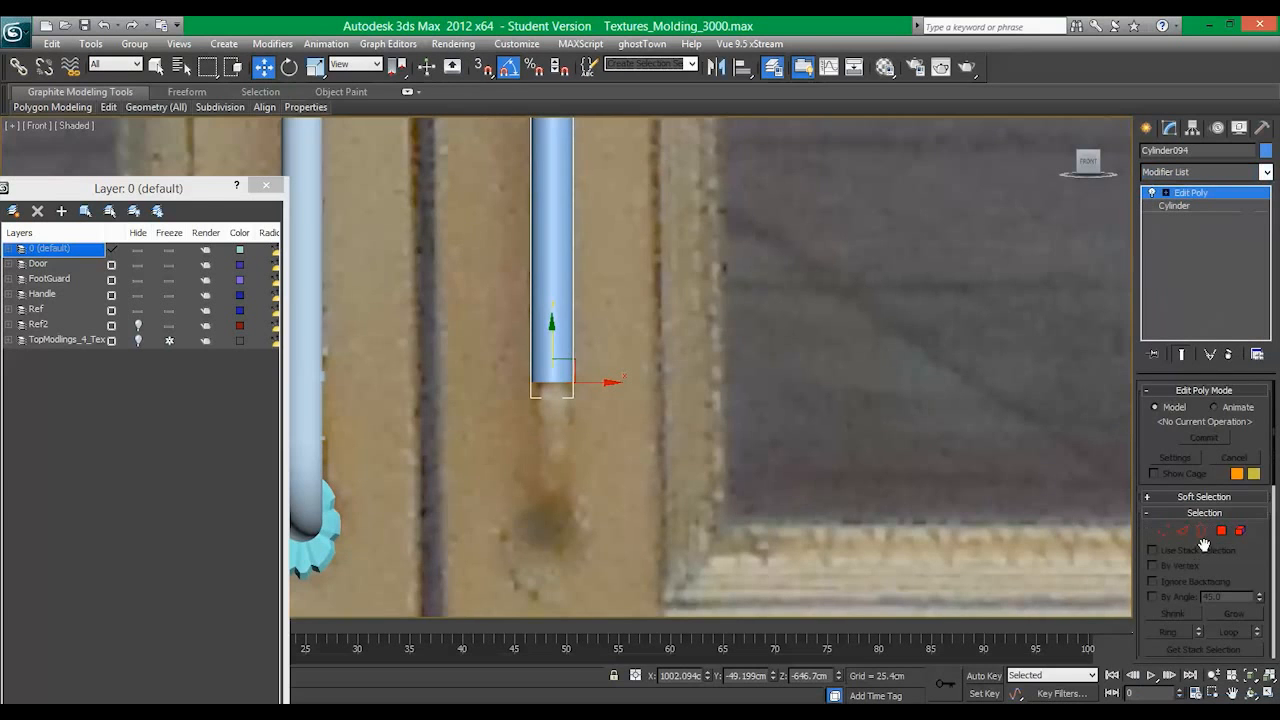
pyautogui.click(1186, 530)
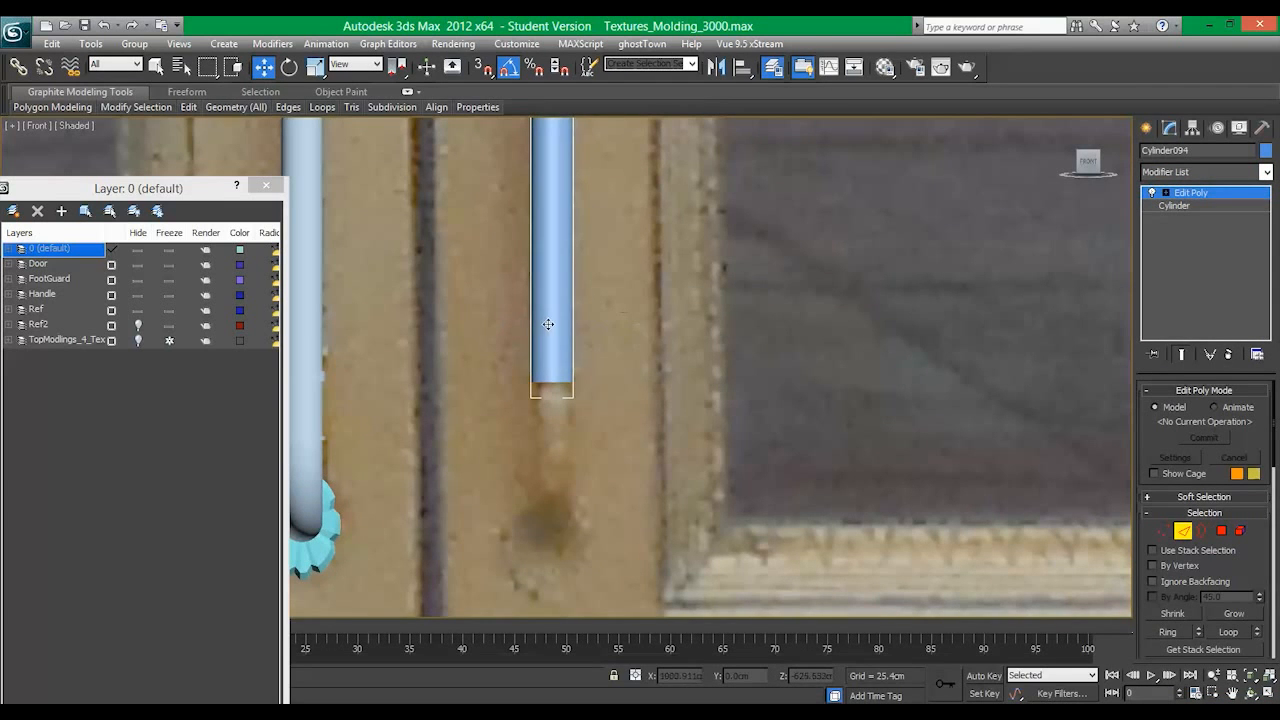
pyautogui.click(87, 131)
pyautogui.click(120, 192)
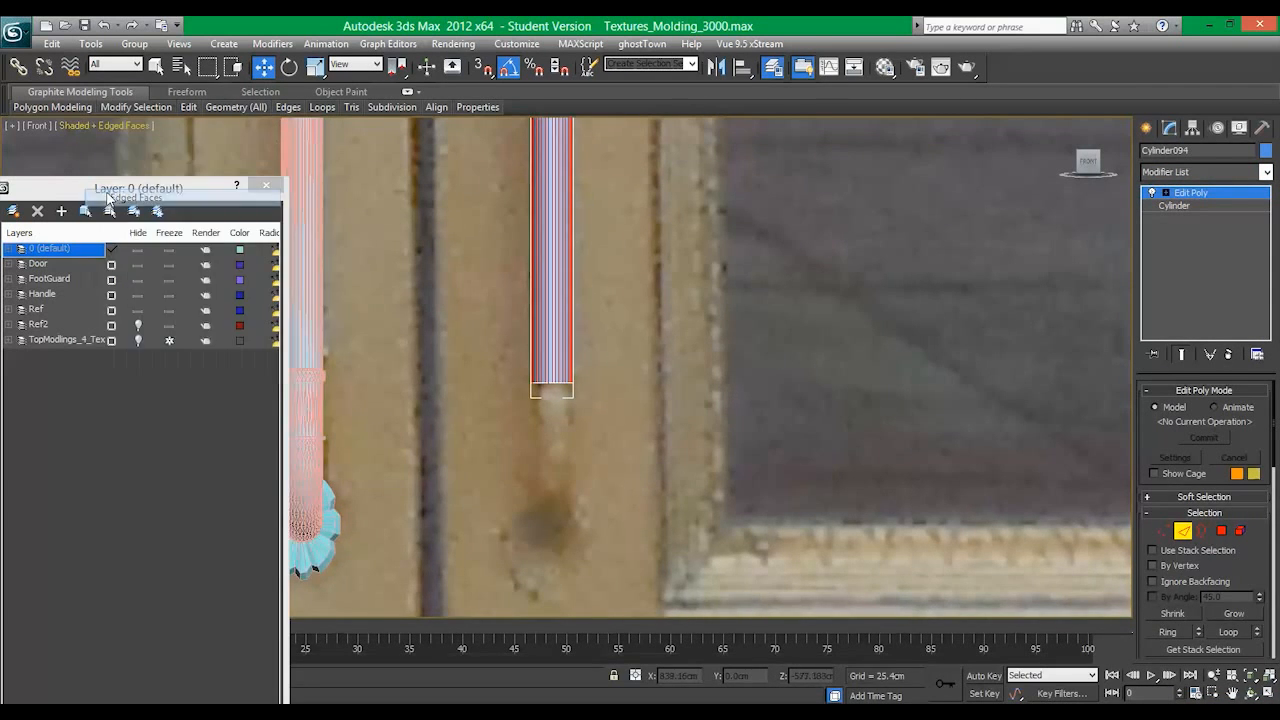
# Step: Select the bar cylinder's lengthwise edges and connect them with a single edge loop around the bar
pyautogui.moveTo(620, 311); pyautogui.dragTo(511, 328)
pyautogui.rightClick(544, 312)
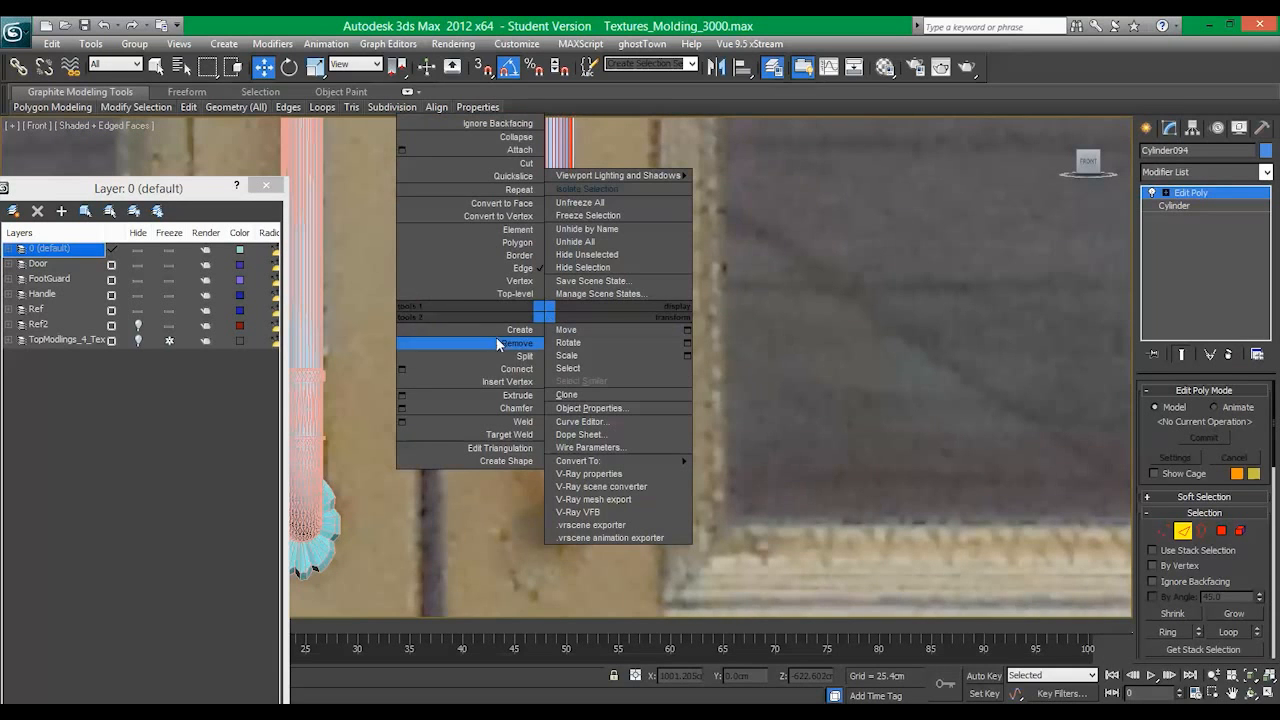
pyautogui.click(405, 369)
pyautogui.moveTo(636, 225); pyautogui.dragTo(648, 462, button='middle')
pyautogui.moveTo(661, 185); pyautogui.dragTo(675, 585, button='middle')
pyautogui.click(587, 378)
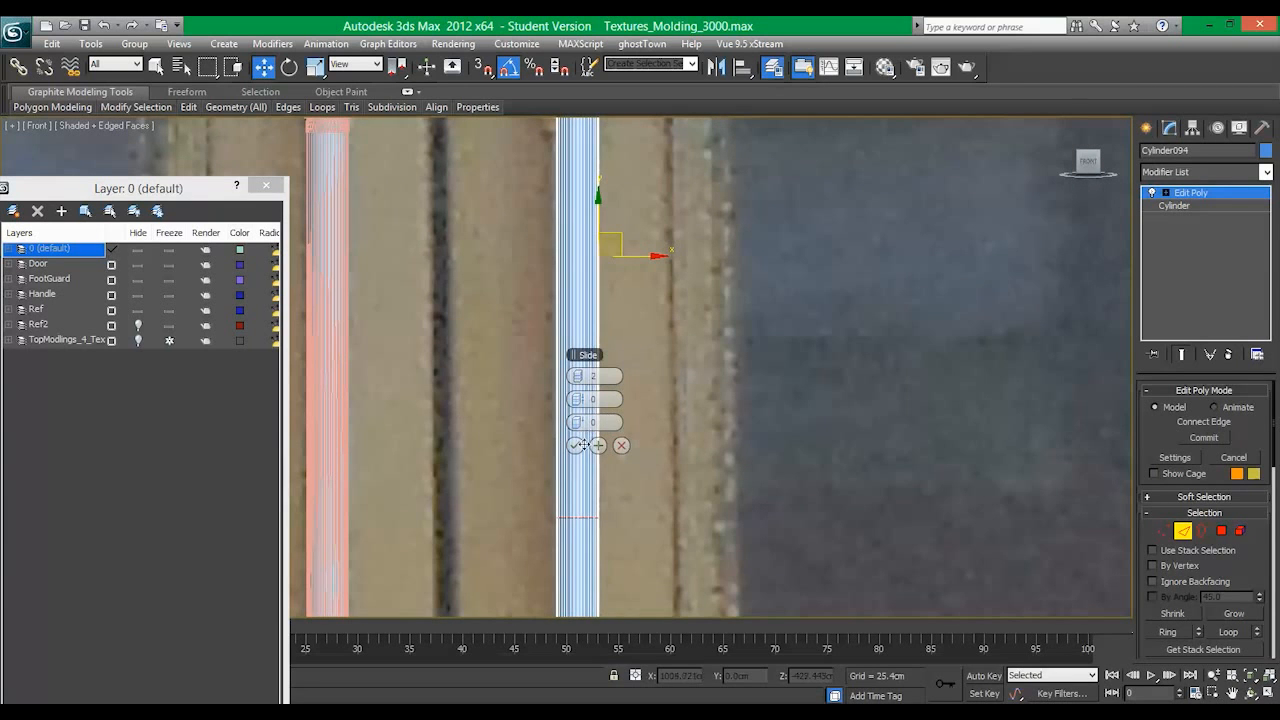
pyautogui.click(621, 445)
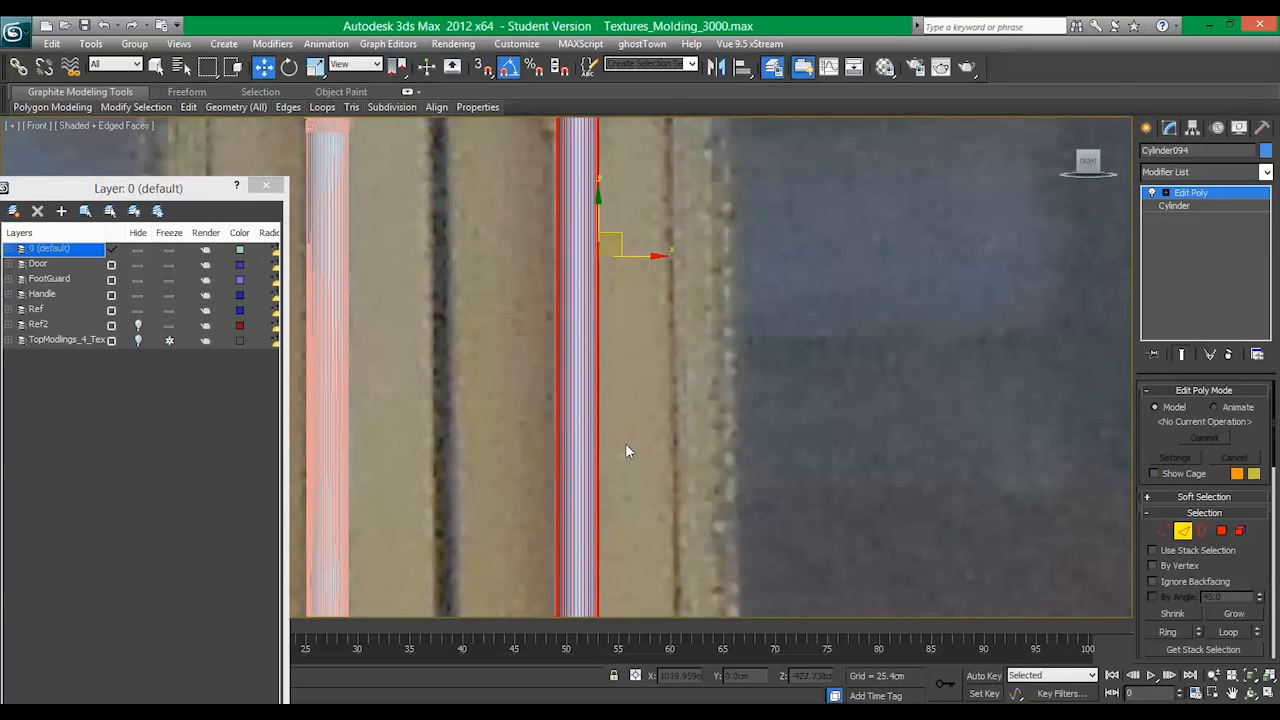
pyautogui.rightClick(572, 296)
pyautogui.click(434, 343)
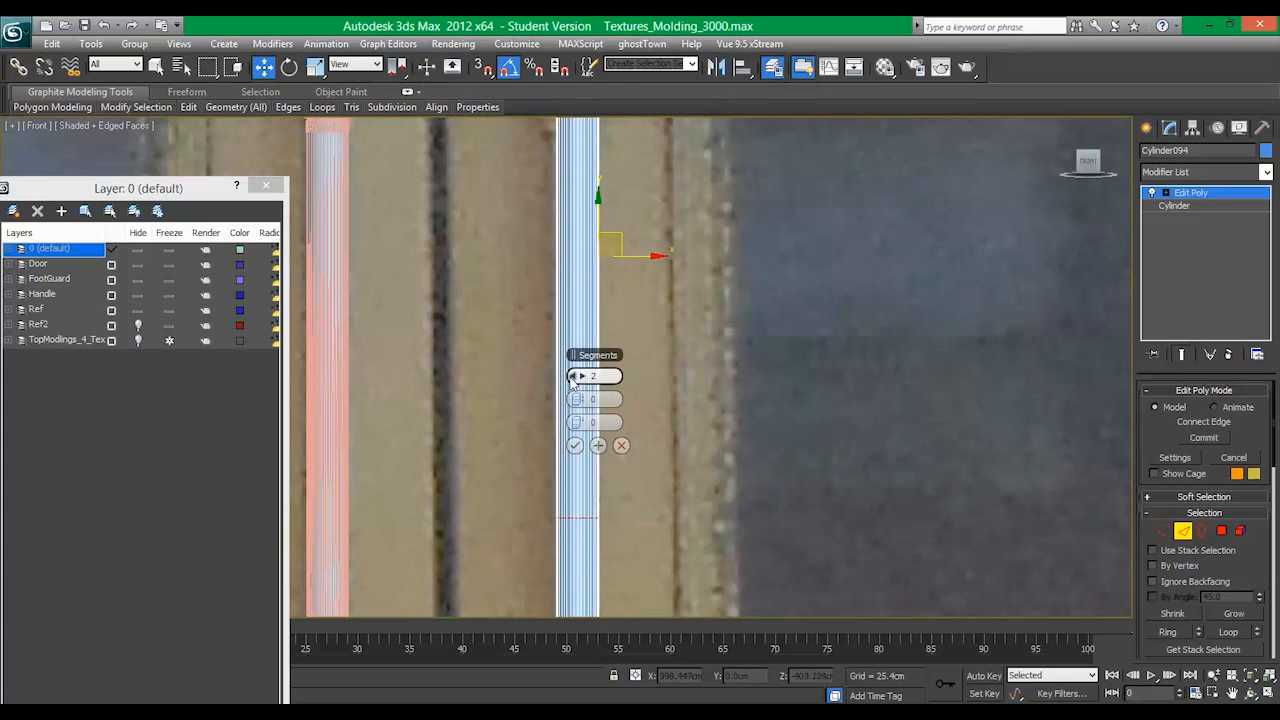
pyautogui.click(575, 445)
# Step: Move the new vertex loop down close to the bar's base and select the narrow polygon band below it
pyautogui.click(1163, 530)
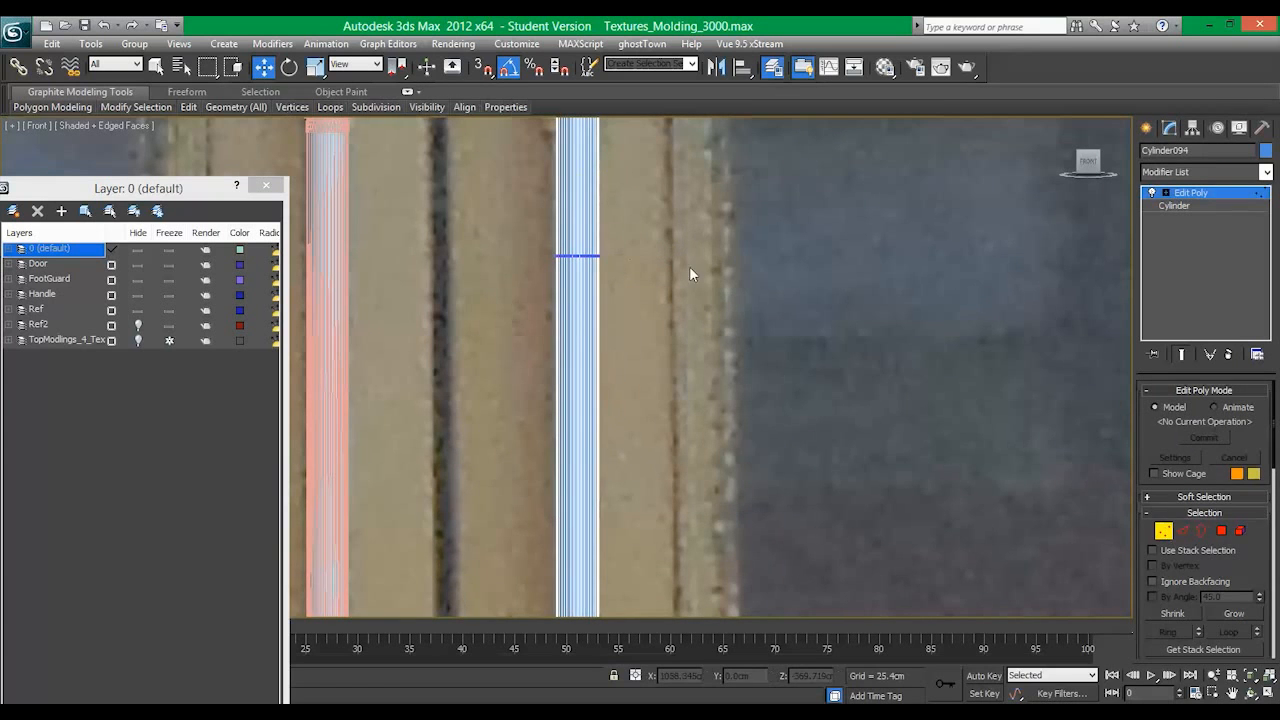
pyautogui.moveTo(738, 306); pyautogui.dragTo(741, 308)
pyautogui.moveTo(1226, 560); pyautogui.dragTo(1218, 307)
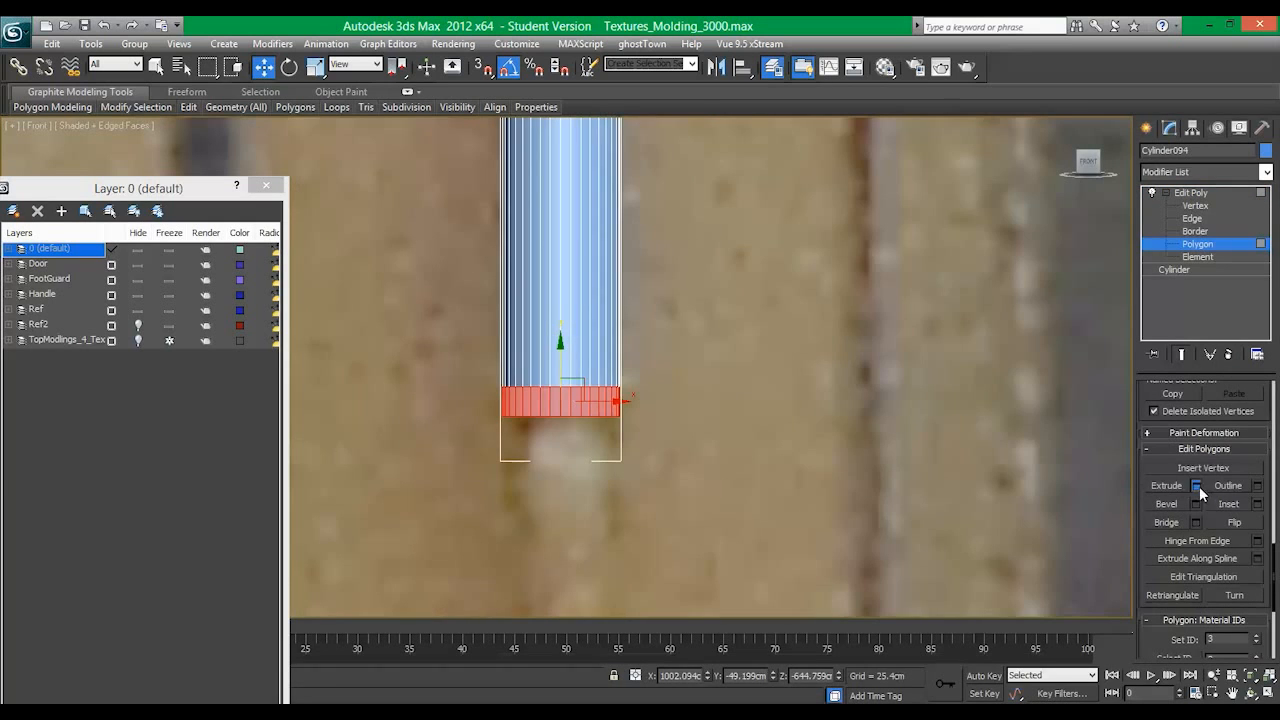
# Step: Try the Group, Local Normal and By Polygon extrusion types on the base band with a height of 0.932 cm
pyautogui.click(1196, 485)
pyautogui.moveTo(580, 399); pyautogui.dragTo(582, 402)
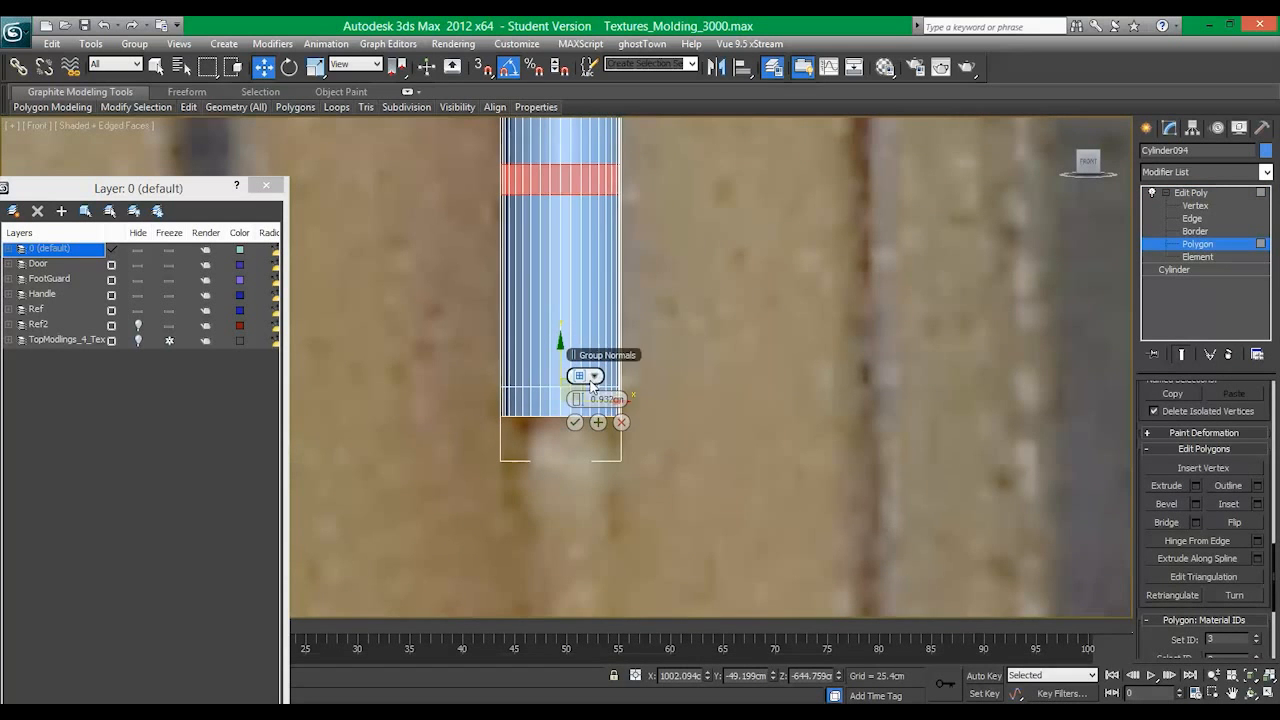
pyautogui.click(594, 376)
pyautogui.click(597, 379)
pyautogui.click(598, 378)
pyautogui.click(624, 411)
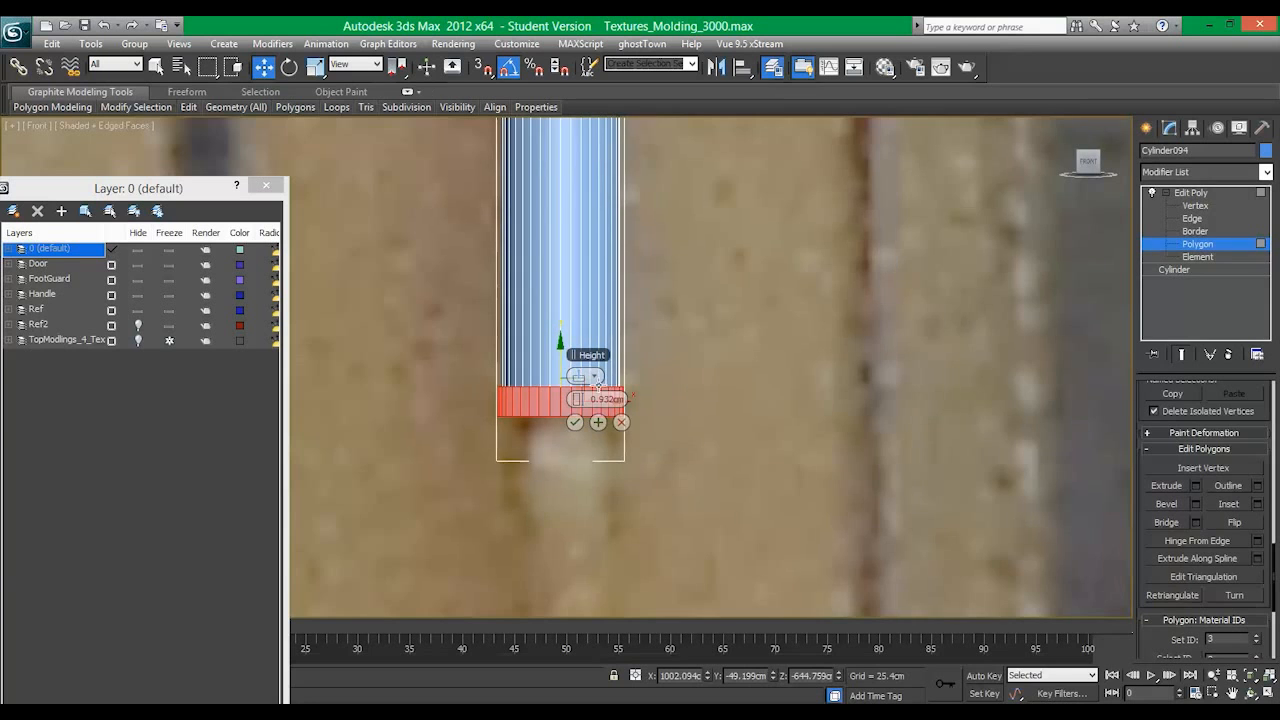
pyautogui.click(597, 378)
pyautogui.click(632, 428)
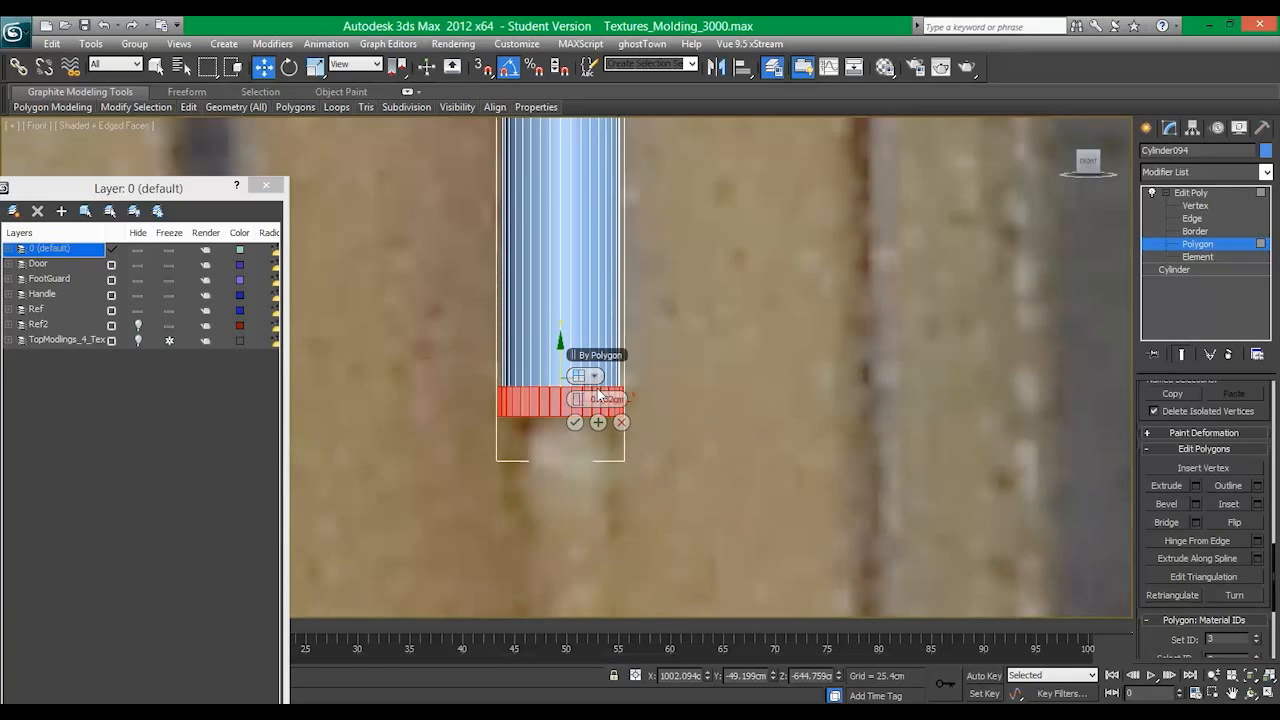
pyautogui.click(597, 378)
pyautogui.click(622, 395)
# Step: Try the Group extrusion on the band while checking it in the maximized Perspective view, and undo it
pyautogui.hotkey('alt', 'w')
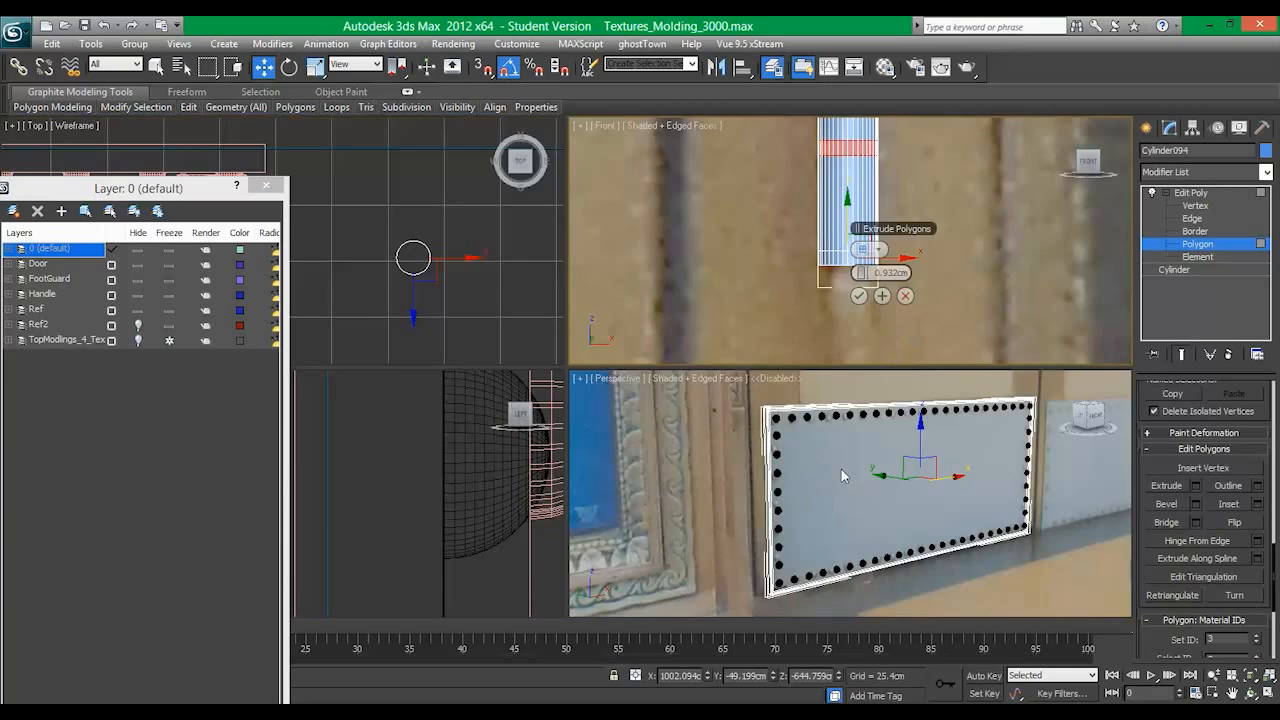
pyautogui.middleClick(835, 429)
pyautogui.hotkey('alt', 'w')
pyautogui.press('z')
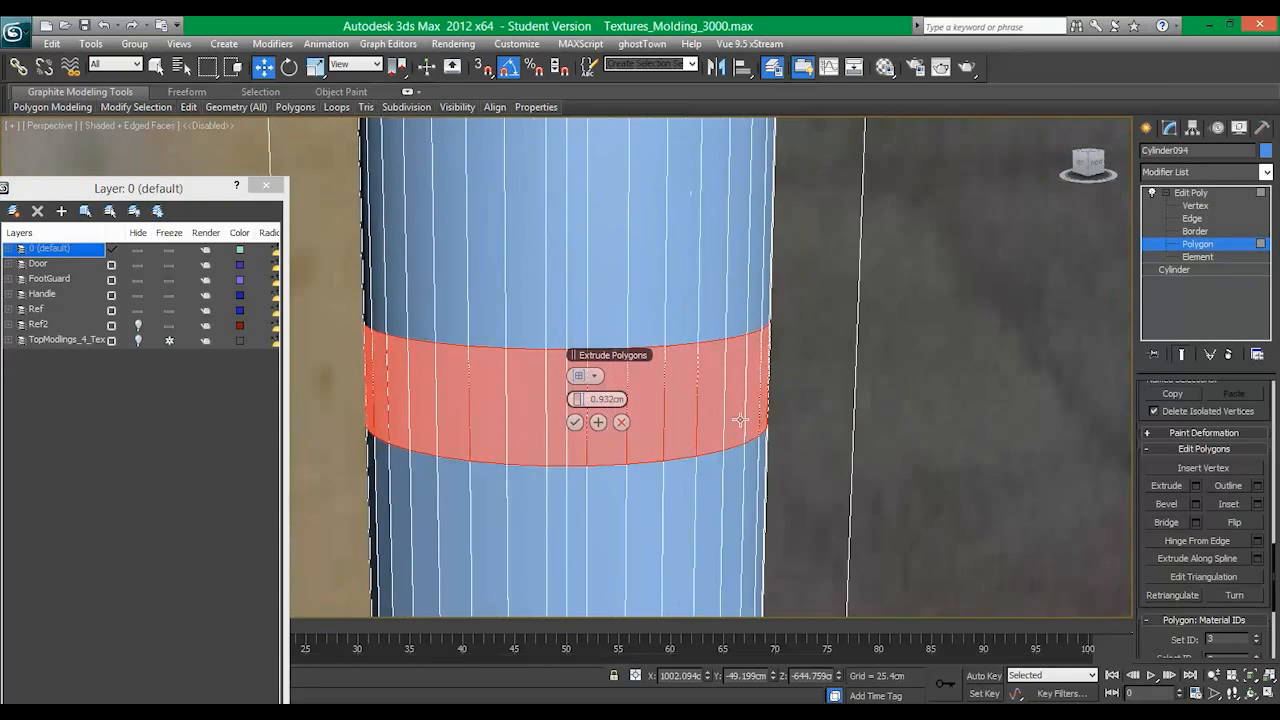
pyautogui.moveTo(744, 381); pyautogui.dragTo(757, 322, button='middle')
pyautogui.scroll(-6, 760, 330)
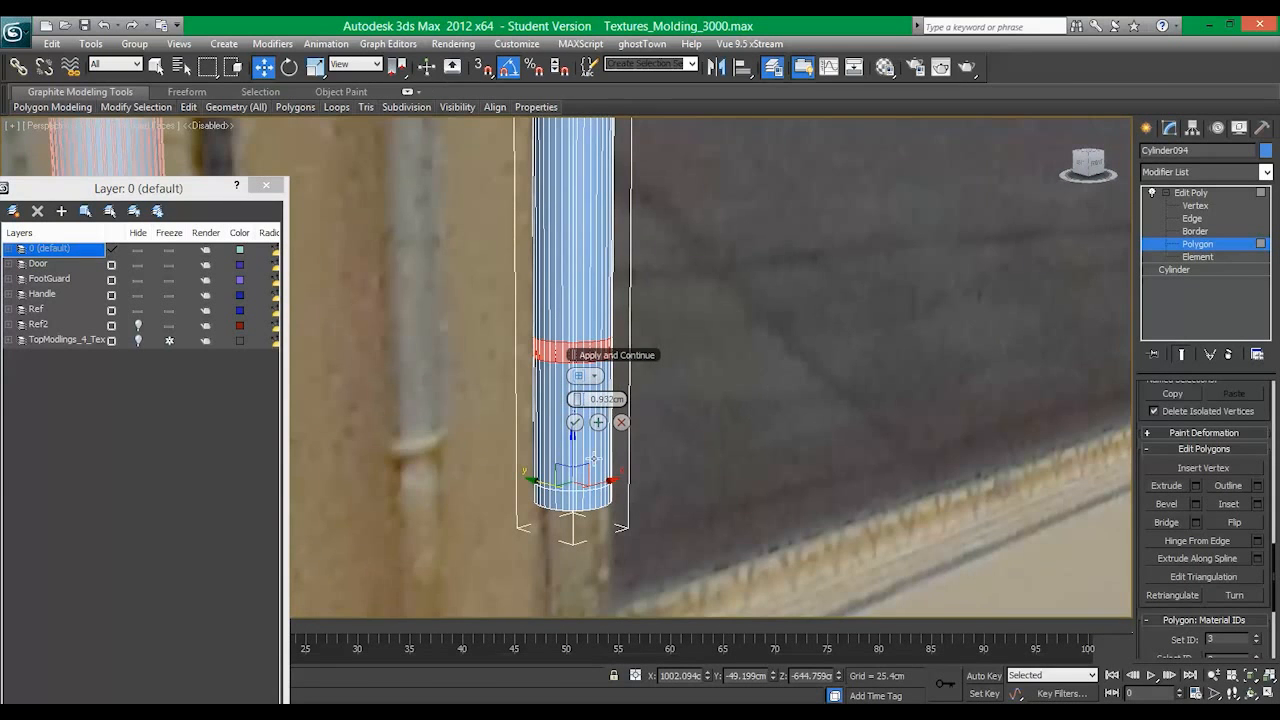
pyautogui.moveTo(576, 440); pyautogui.dragTo(613, 396)
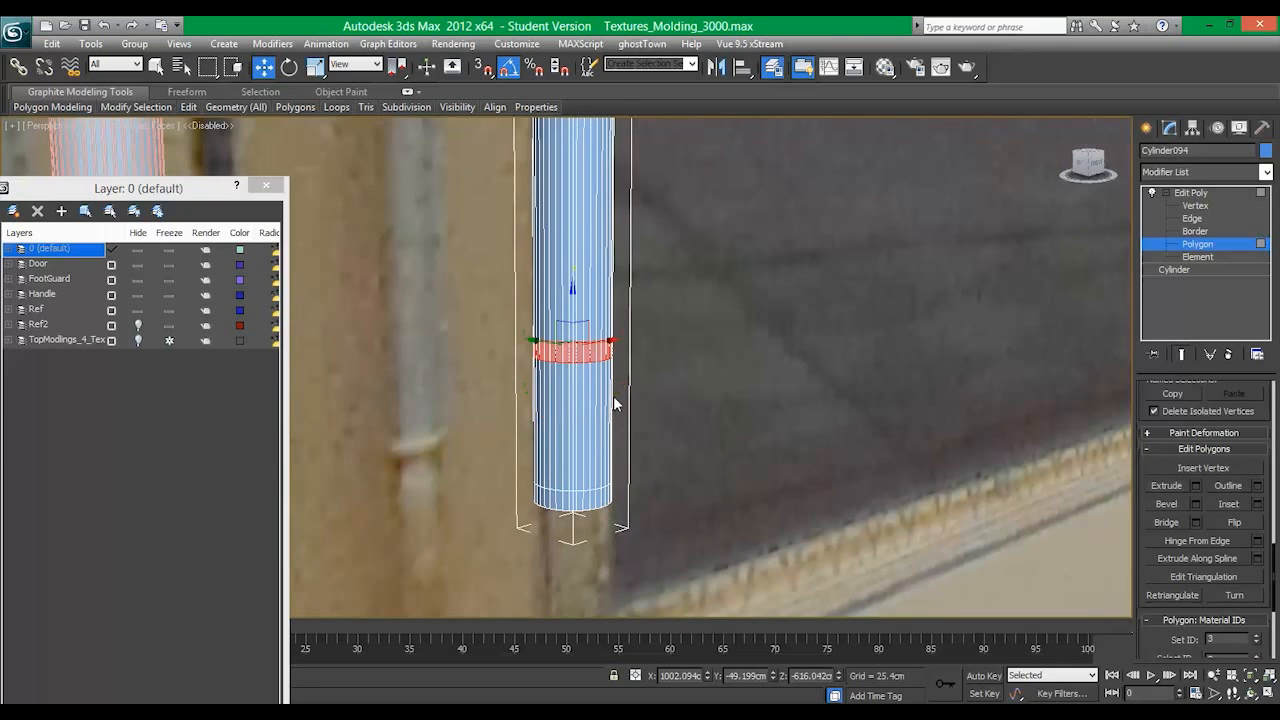
pyautogui.hotkey('ctrl', 'z')
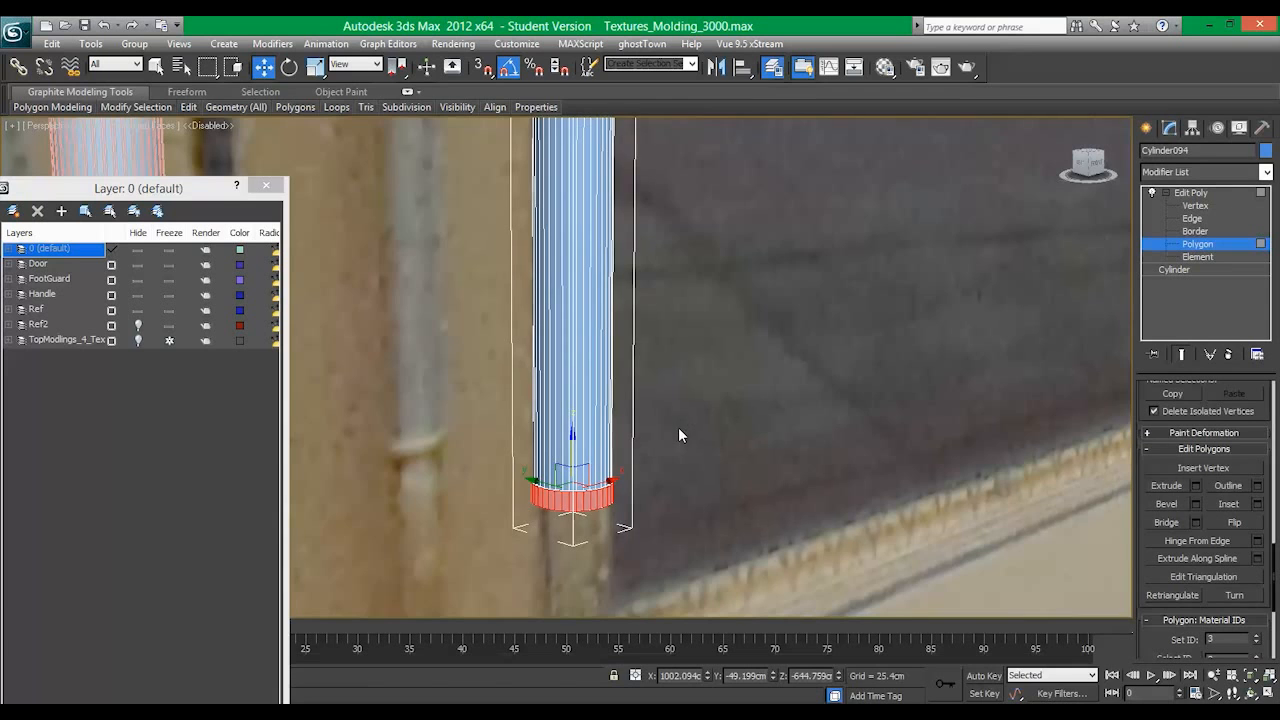
# Step: Extrude the base band outward by Local Normal into a thin collar around the bar's lower end
pyautogui.click(1197, 486)
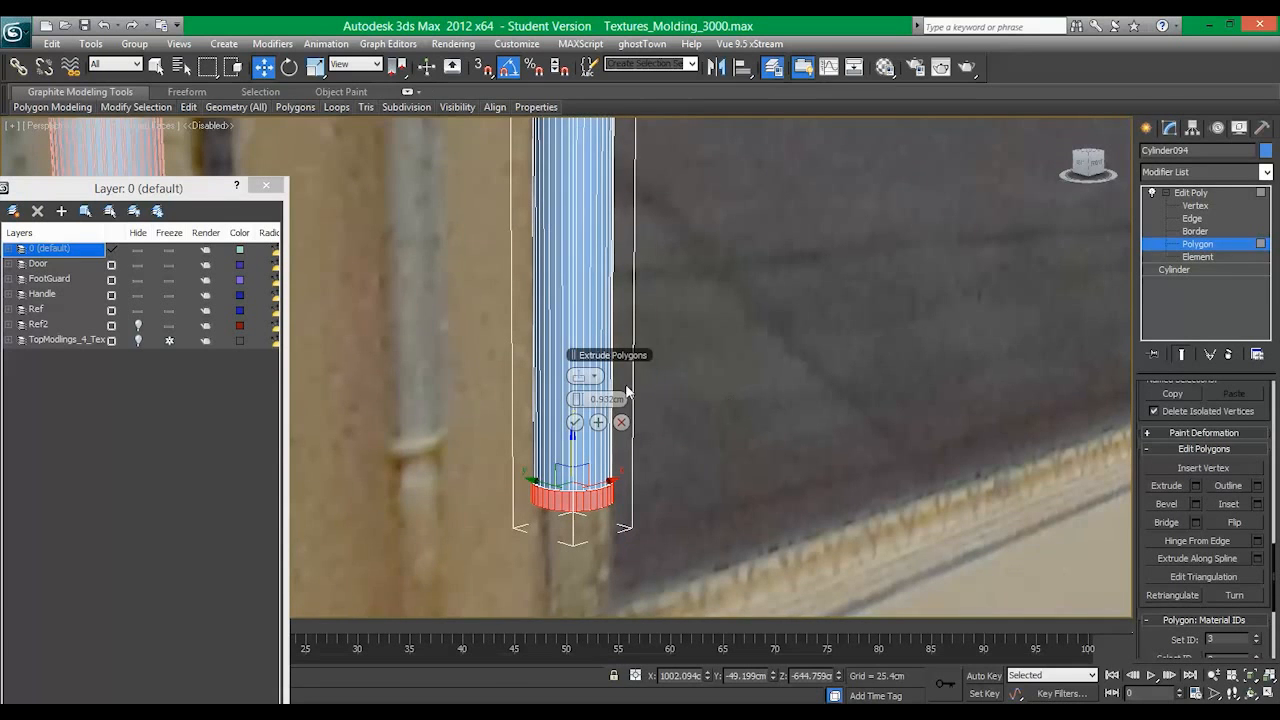
pyautogui.click(580, 377)
pyautogui.click(643, 428)
pyautogui.scroll(3, 677, 464)
pyautogui.scroll(6, 677, 464)
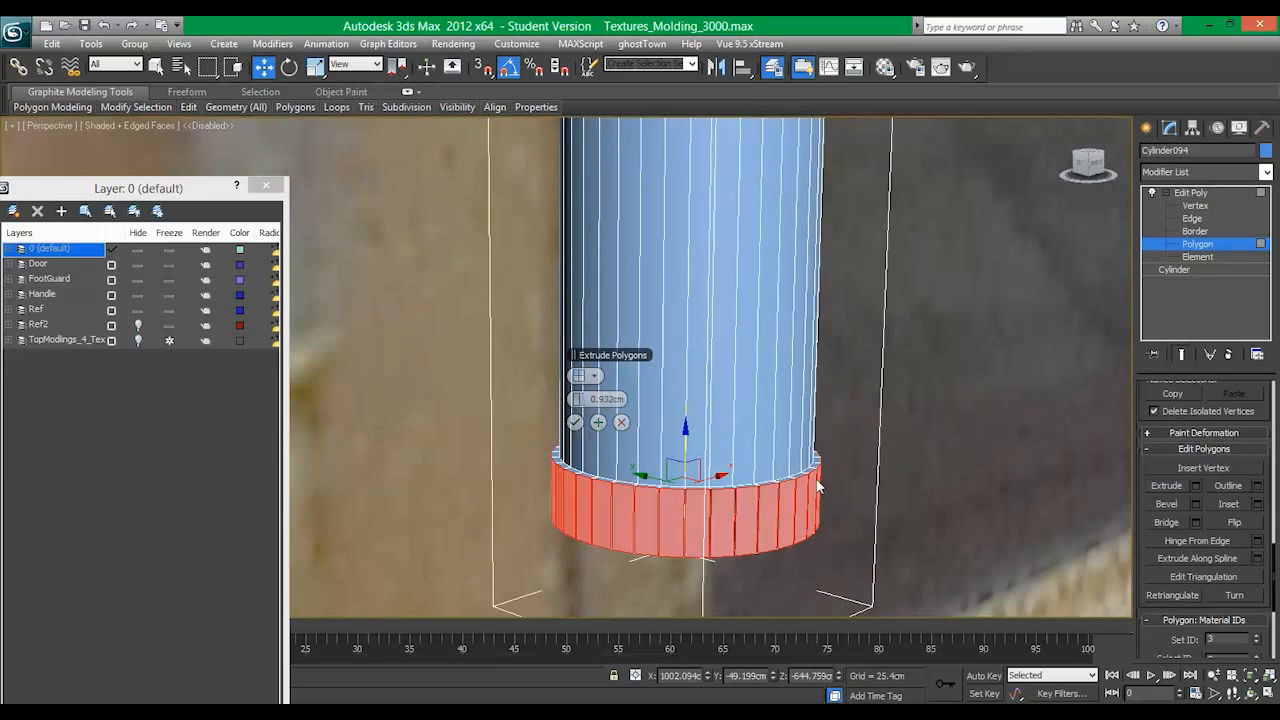
pyautogui.moveTo(592, 399); pyautogui.dragTo(585, 401)
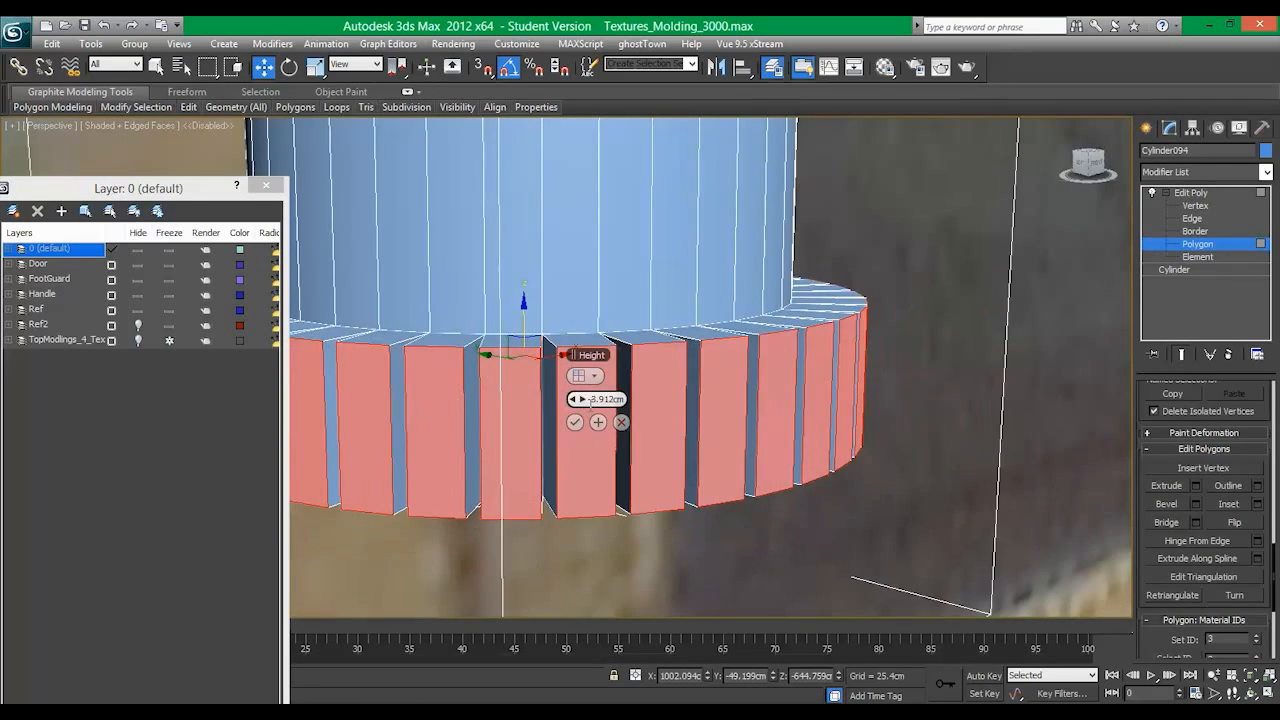
pyautogui.click(583, 376)
pyautogui.click(636, 409)
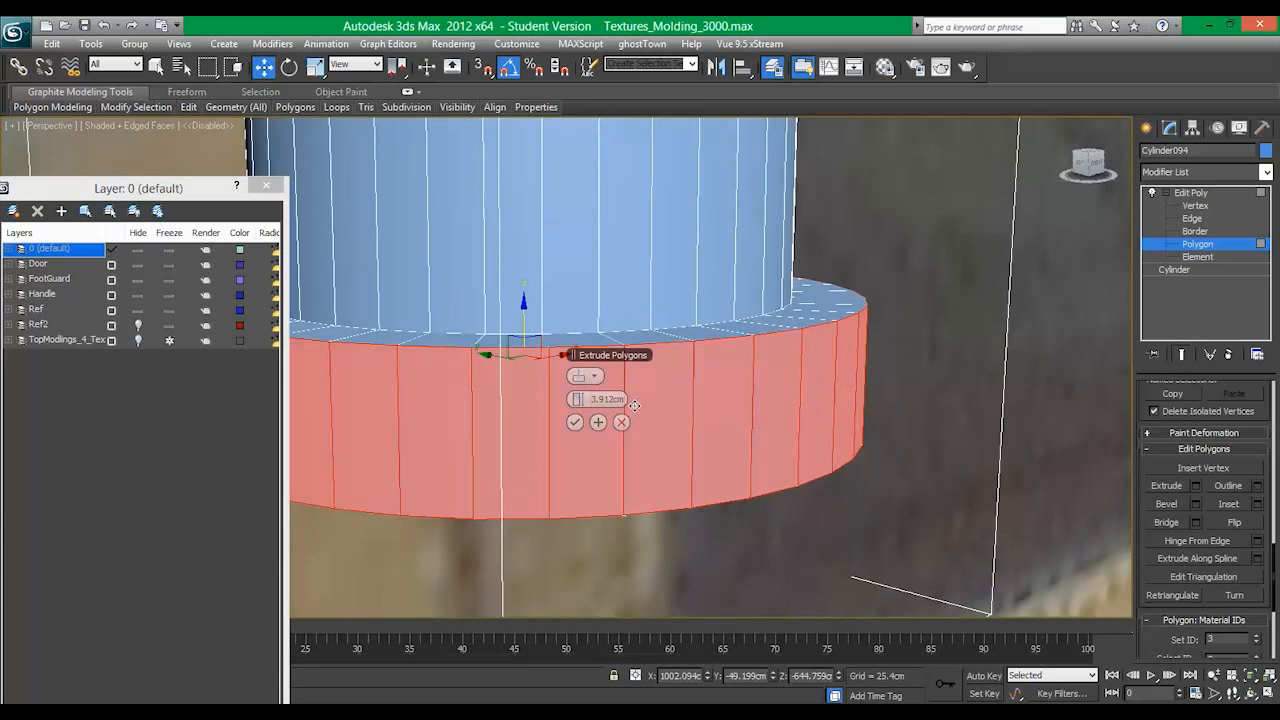
pyautogui.scroll(-5, 707, 422)
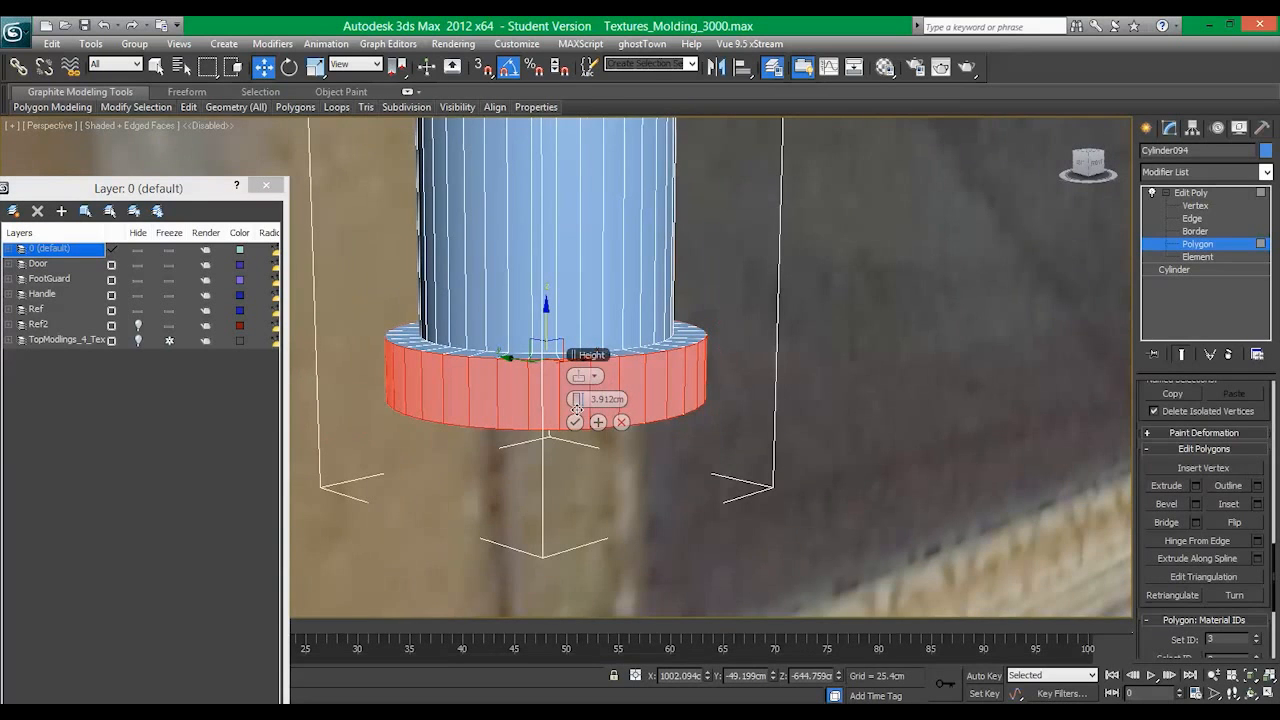
pyautogui.moveTo(576, 400); pyautogui.dragTo(557, 398)
# Step: Return to the maximized Front view and try moving the left handle's lower ring fitting to the new bar's base
pyautogui.hotkey('alt', 'w')
pyautogui.rightClick(796, 276)
pyautogui.hotkey('alt', 'w')
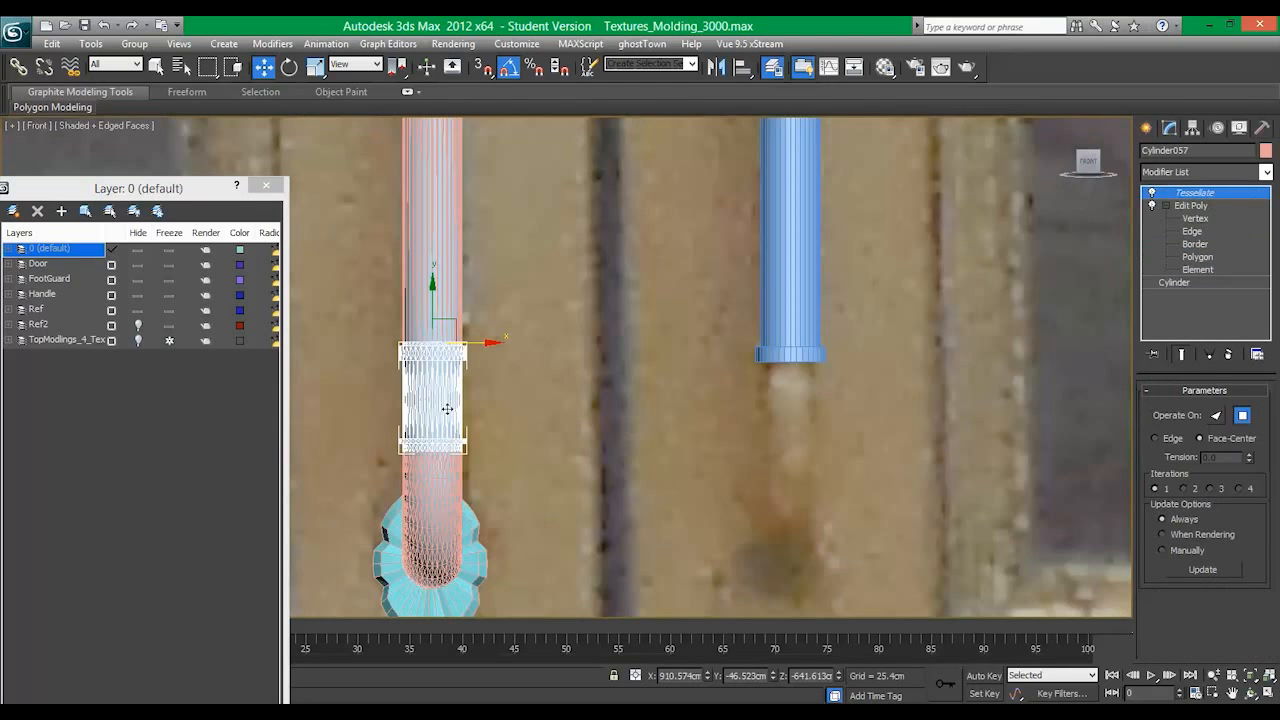
pyautogui.moveTo(490, 343); pyautogui.dragTo(848, 369)
pyautogui.rightClick(848, 369)
pyautogui.moveTo(766, 440); pyautogui.dragTo(737, 437, button='middle')
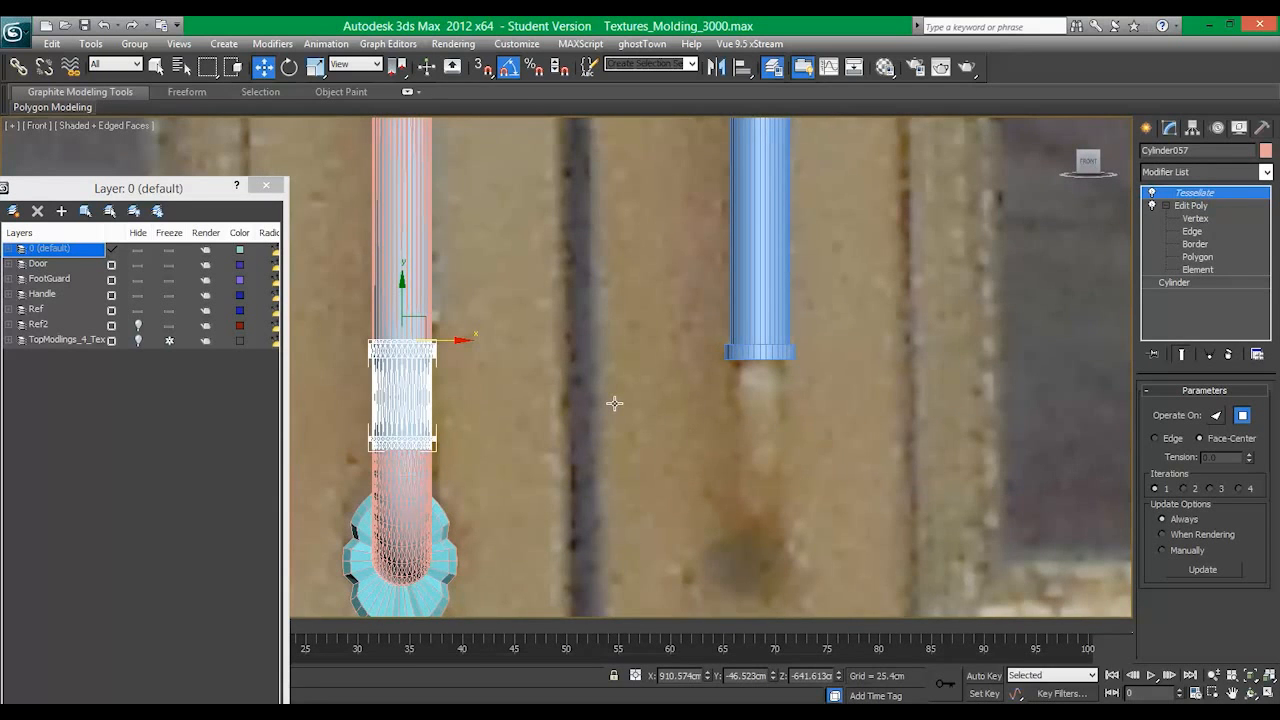
# Step: Try moving the left handle's lower bar, ring, elbow and rosette over to the right door, and undo the moves
pyautogui.scroll(-3, 587, 408)
pyautogui.keyDown('ctrl'); pyautogui.click(482, 415); pyautogui.keyUp('ctrl')
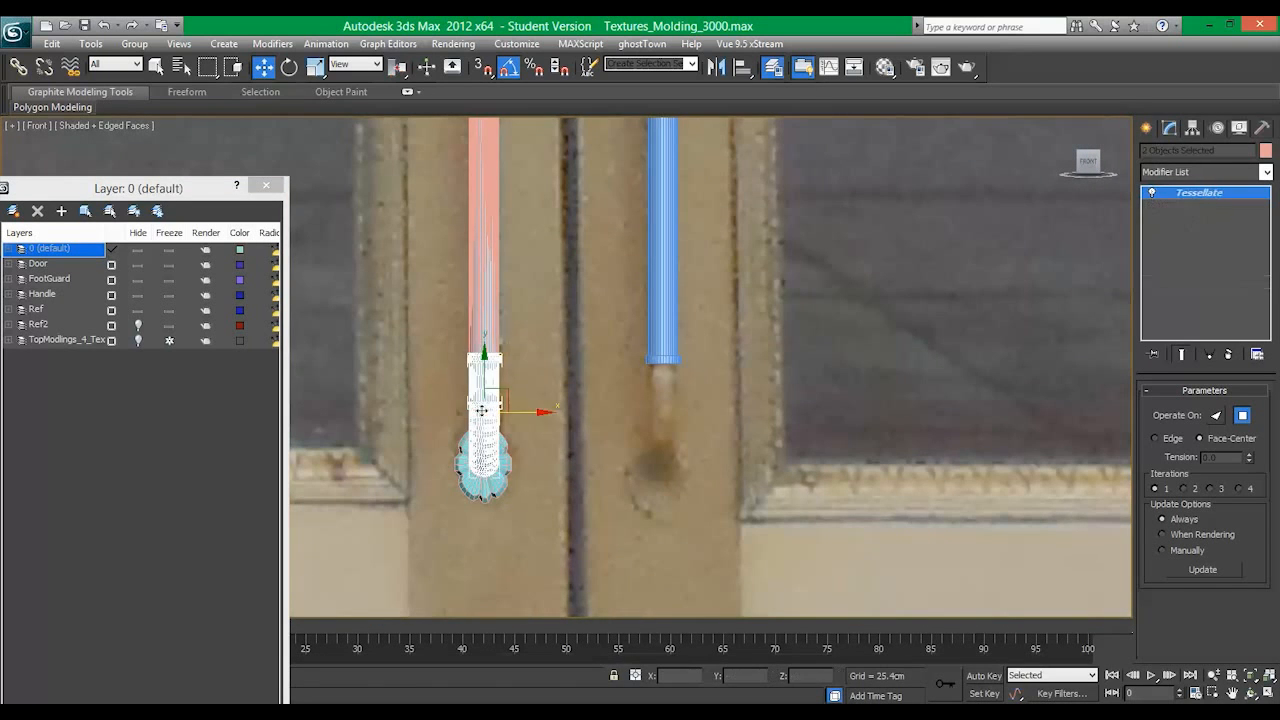
pyautogui.keyDown('ctrl'); pyautogui.click(472, 340); pyautogui.keyUp('ctrl')
pyautogui.moveTo(525, 288); pyautogui.dragTo(624, 288)
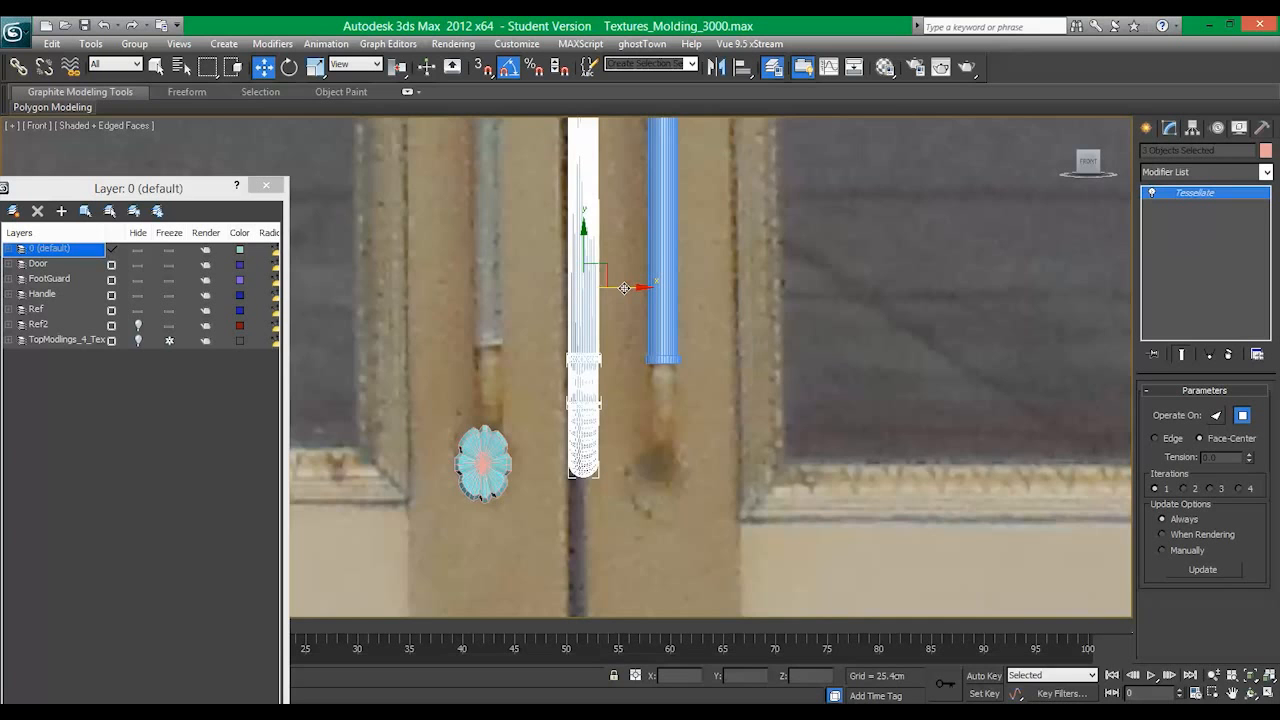
pyautogui.keyDown('ctrl'); pyautogui.click(492, 449); pyautogui.keyUp('ctrl')
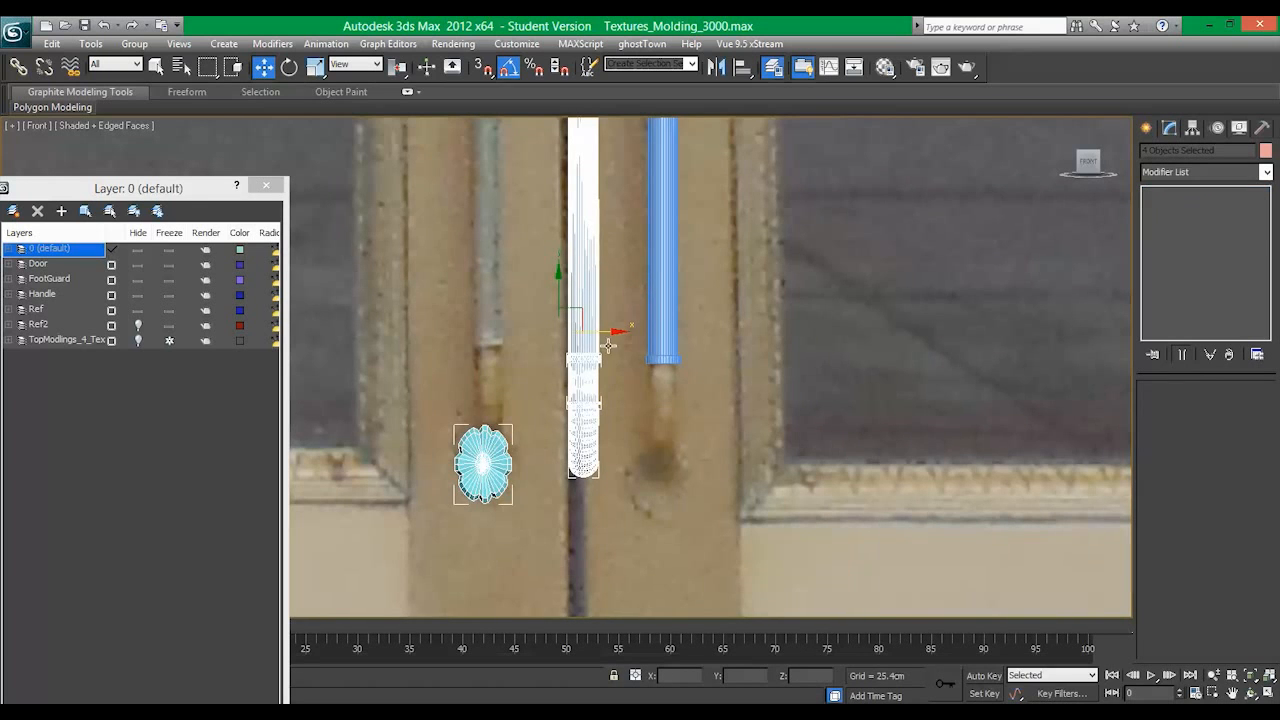
pyautogui.moveTo(608, 345); pyautogui.dragTo(1083, 345)
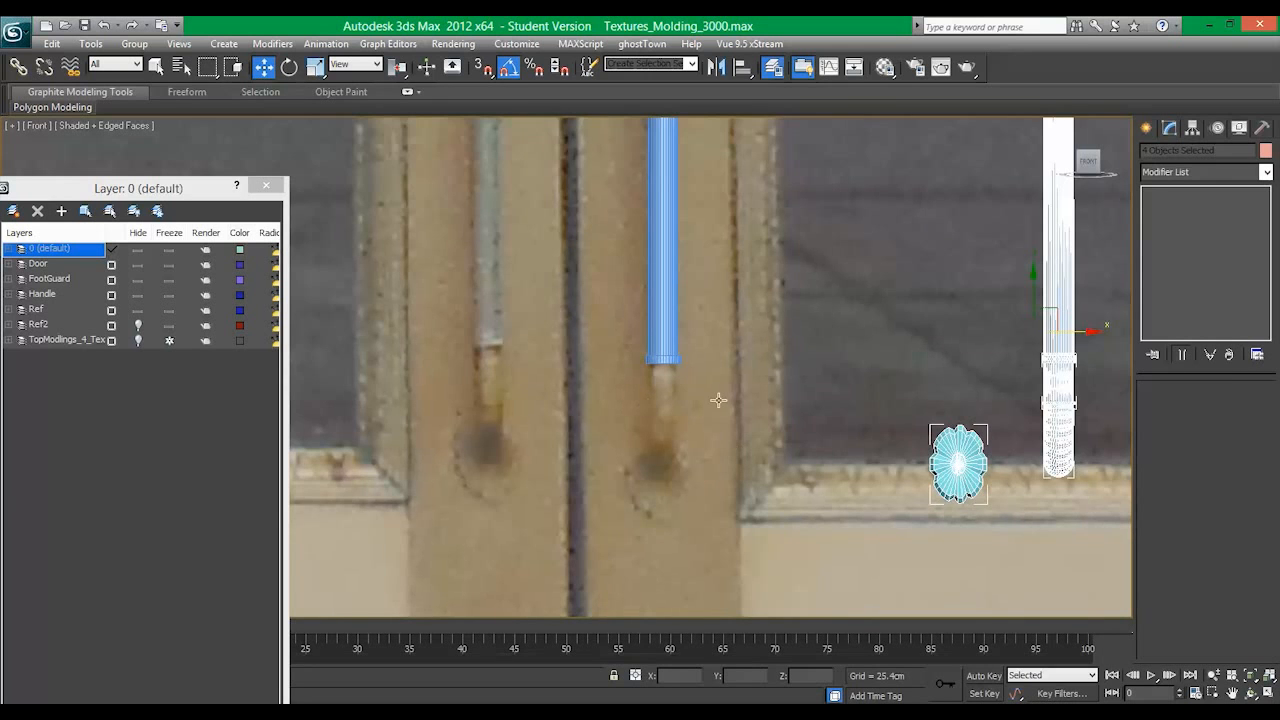
pyautogui.hotkey('ctrl', 'z')
pyautogui.hotkey('ctrl', 'z')
pyautogui.hotkey('ctrl', 'z')
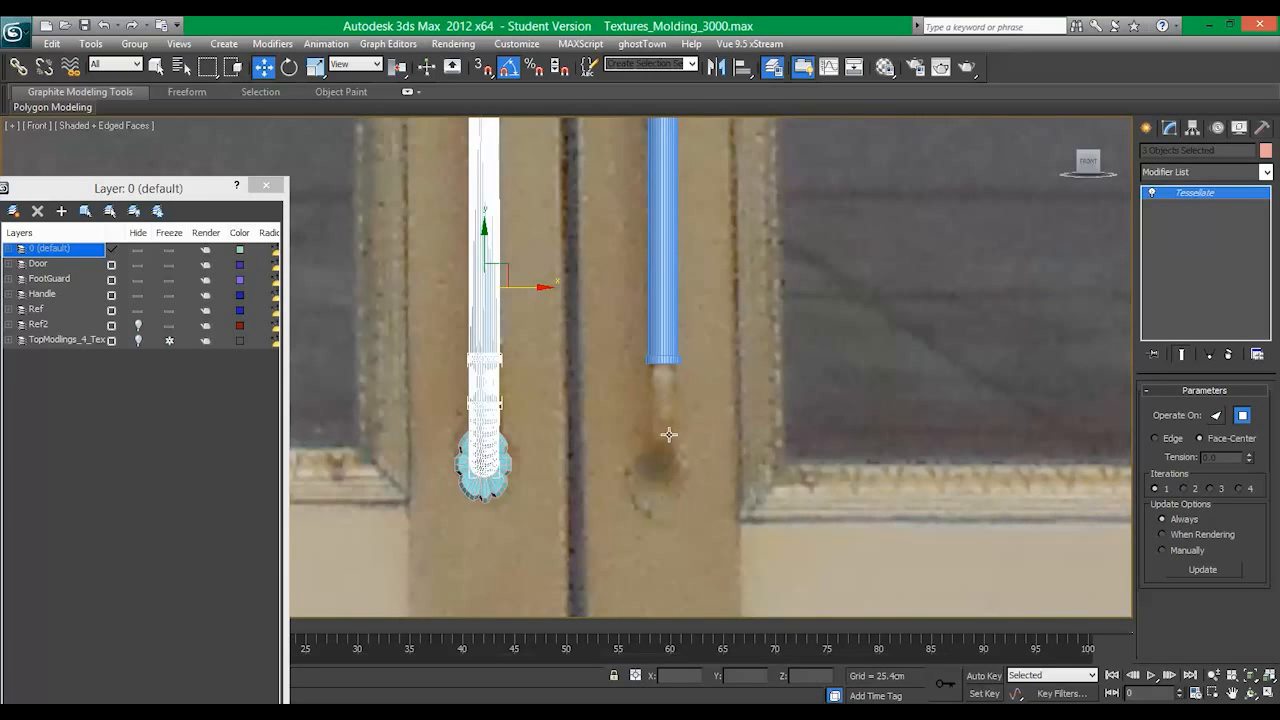
# Step: Select all objects on the Handle layer and hide that layer to reveal the door photo
pyautogui.scroll(-5, 669, 434)
pyautogui.scroll(3, 398, 373)
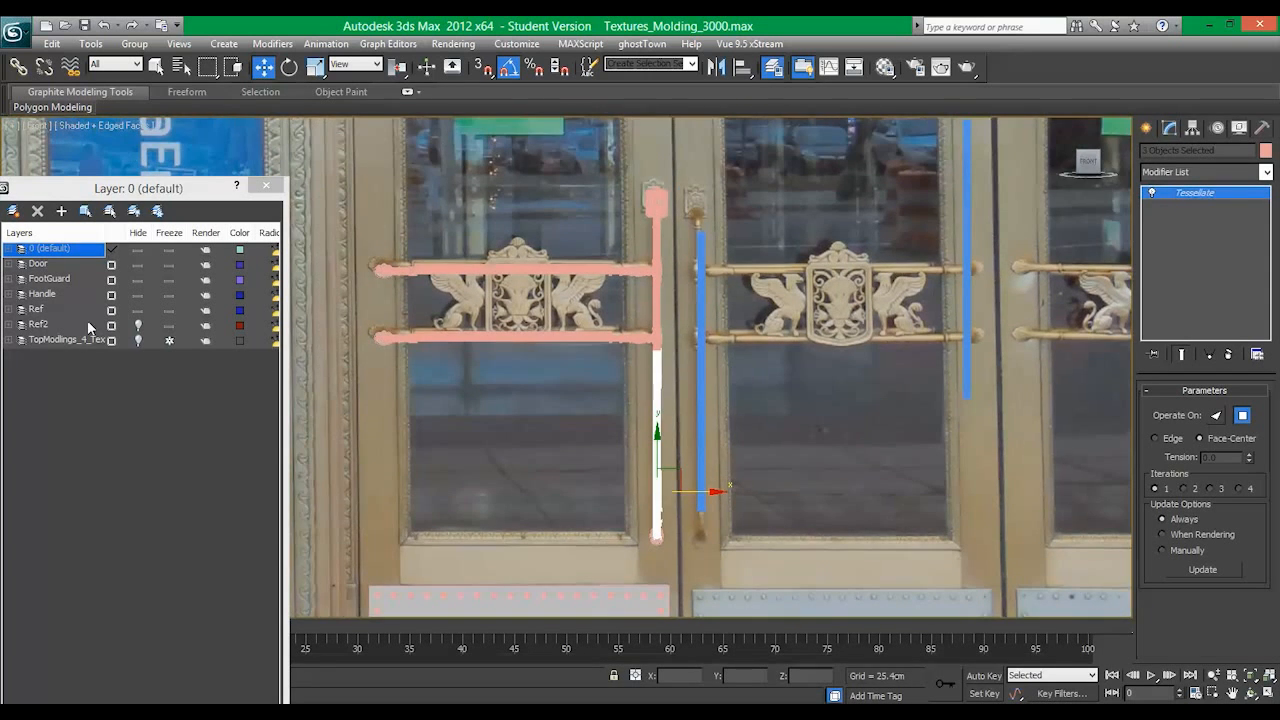
pyautogui.rightClick(63, 293)
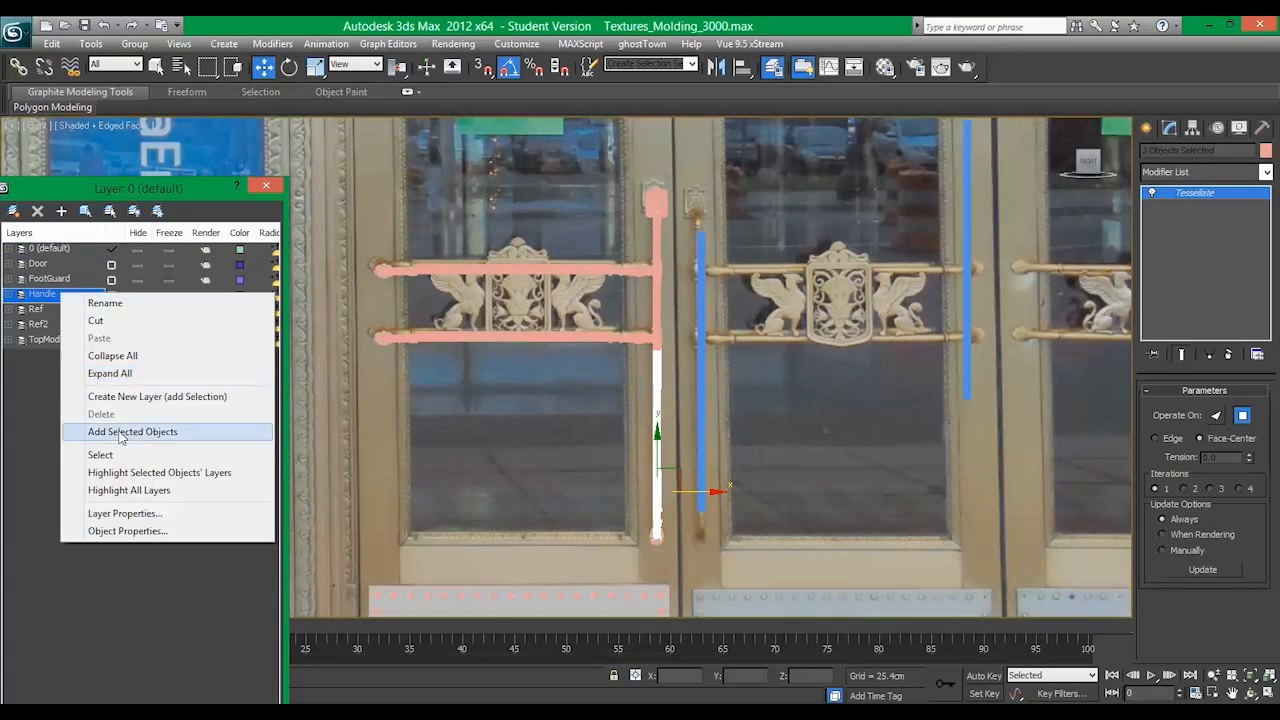
pyautogui.click(100, 452)
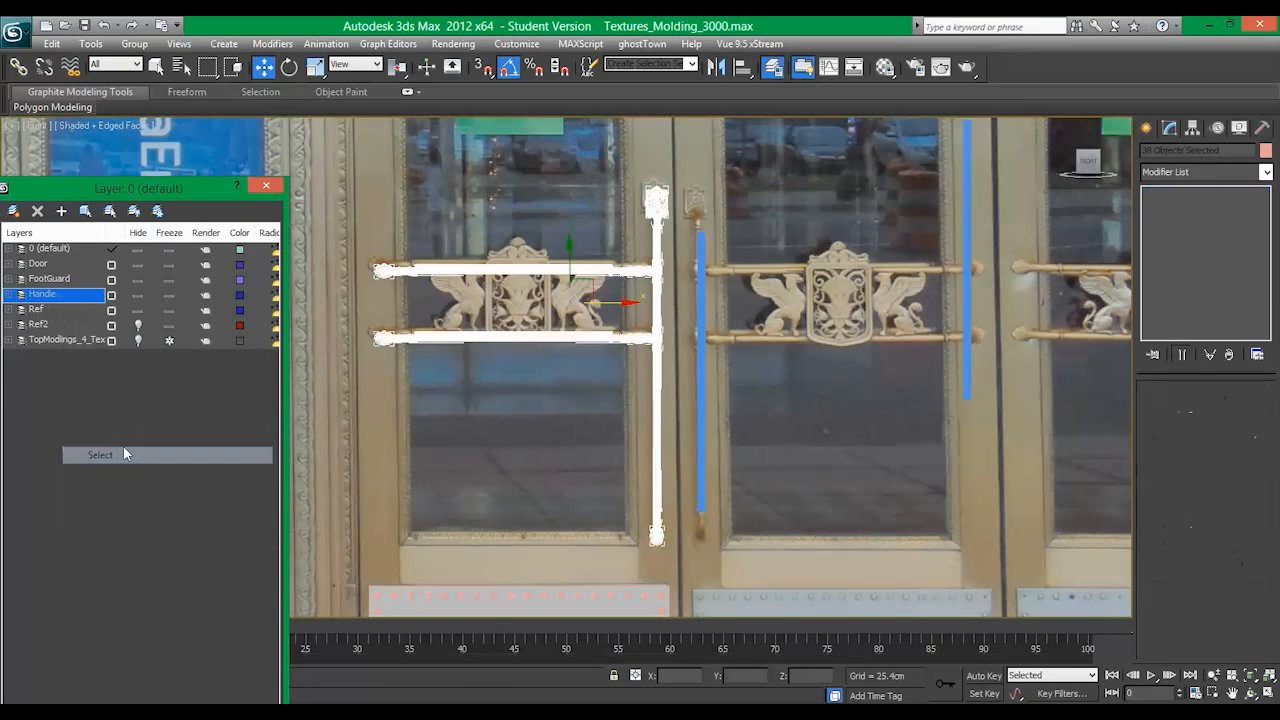
pyautogui.click(139, 295)
pyautogui.moveTo(76, 189); pyautogui.dragTo(129, 173)
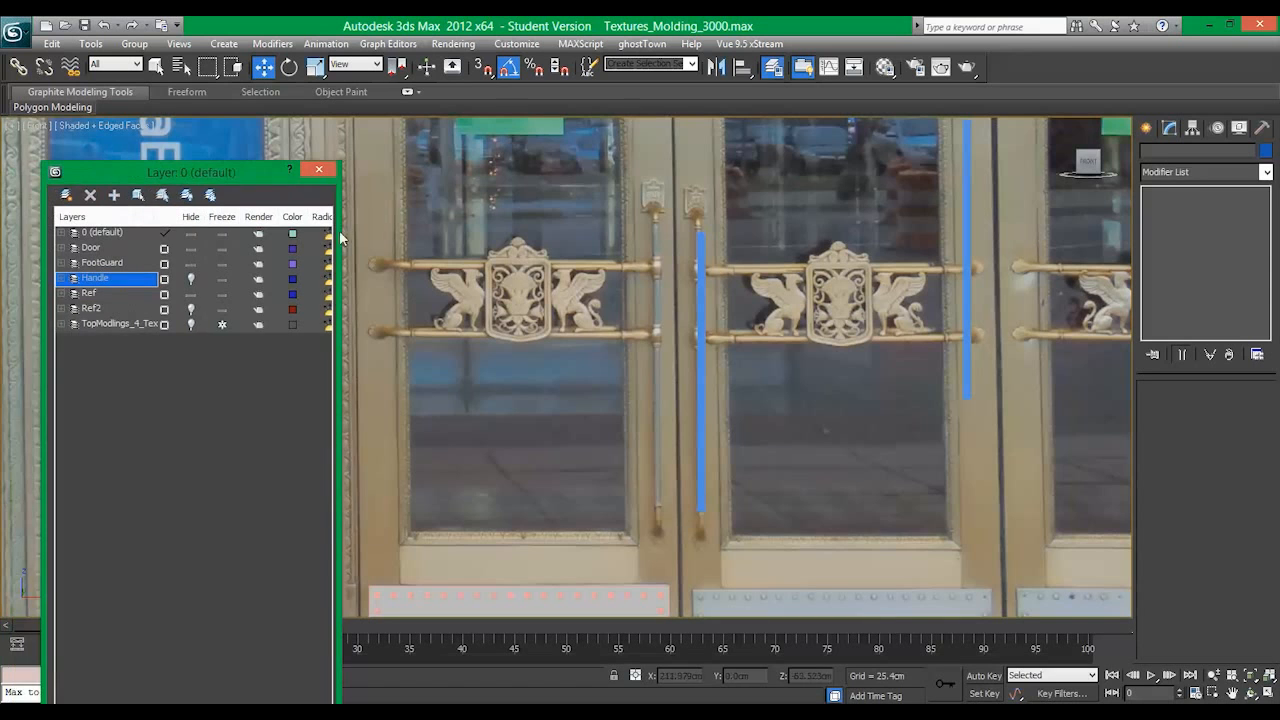
# Step: Create a layer named NewHandle containing the collared bar cylinder and make the layer visible
pyautogui.click(701, 300)
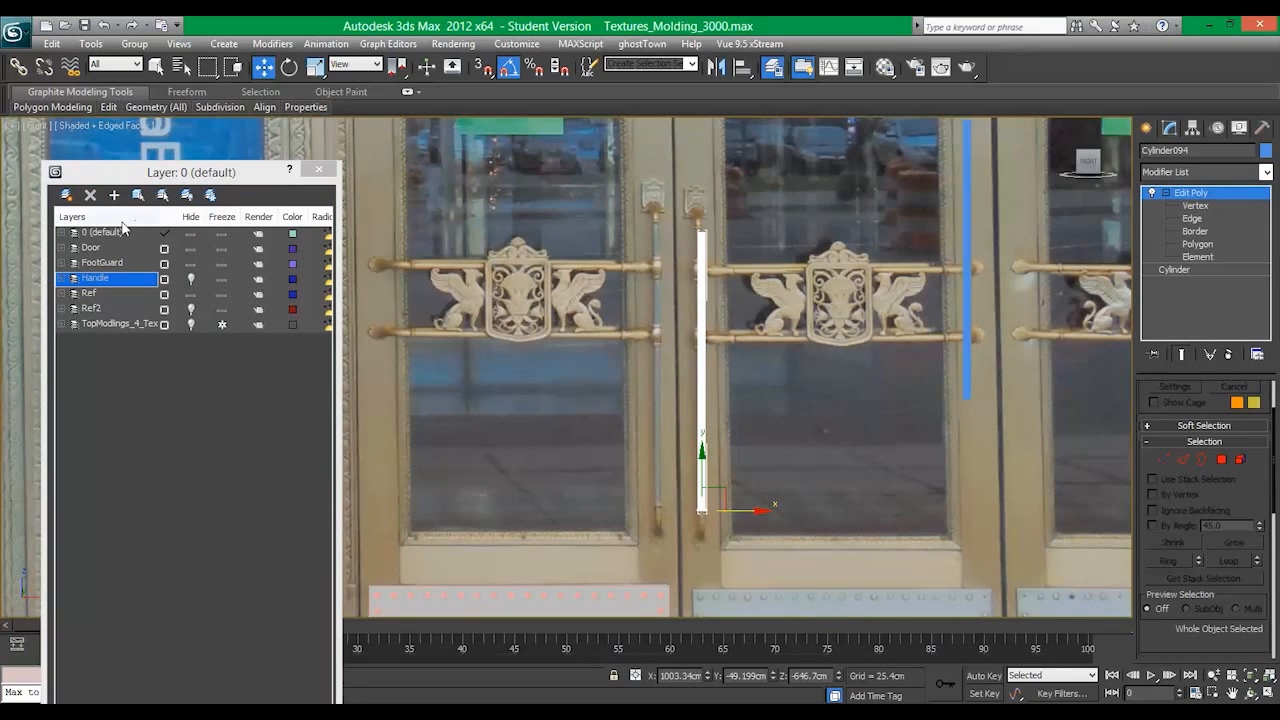
pyautogui.click(66, 194)
pyautogui.write('N')
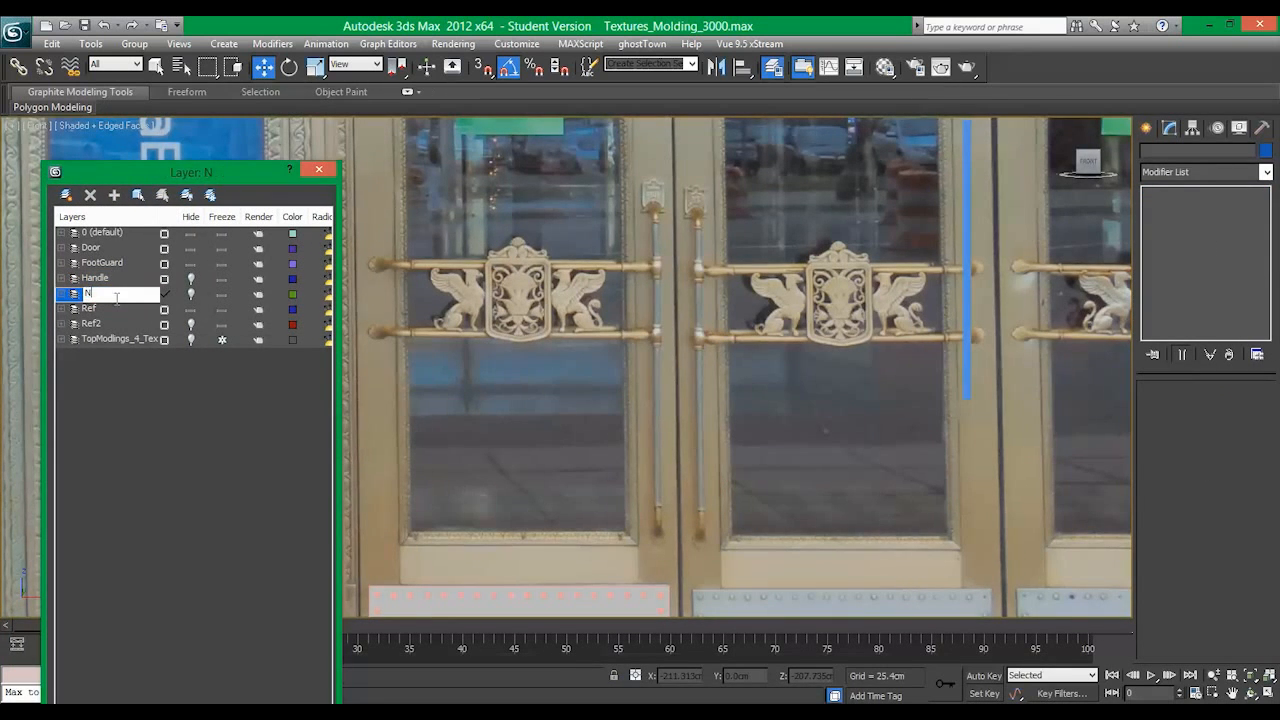
pyautogui.write('ewHandle')
pyautogui.press('Return')
pyautogui.click(190, 297)
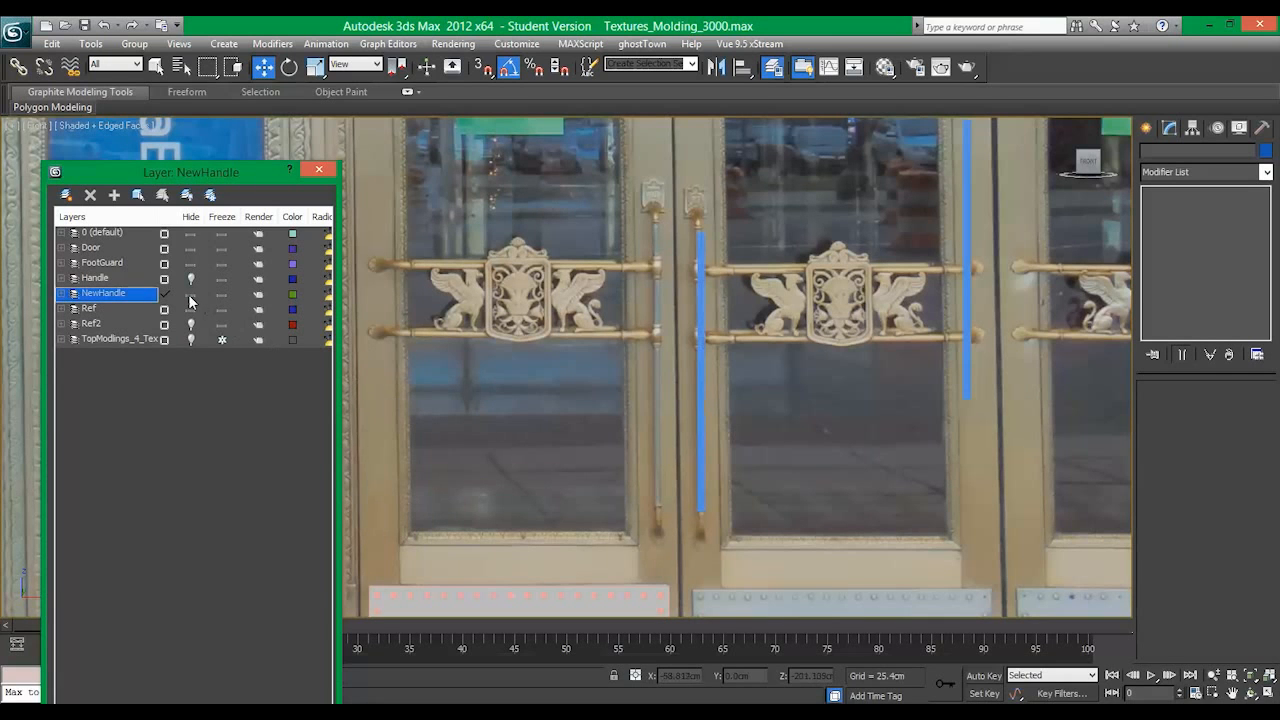
# Step: Move the collared bar about 94.6 cm in negative X onto the left door's vertical bar in the photo
pyautogui.click(698, 411)
pyautogui.click(698, 408)
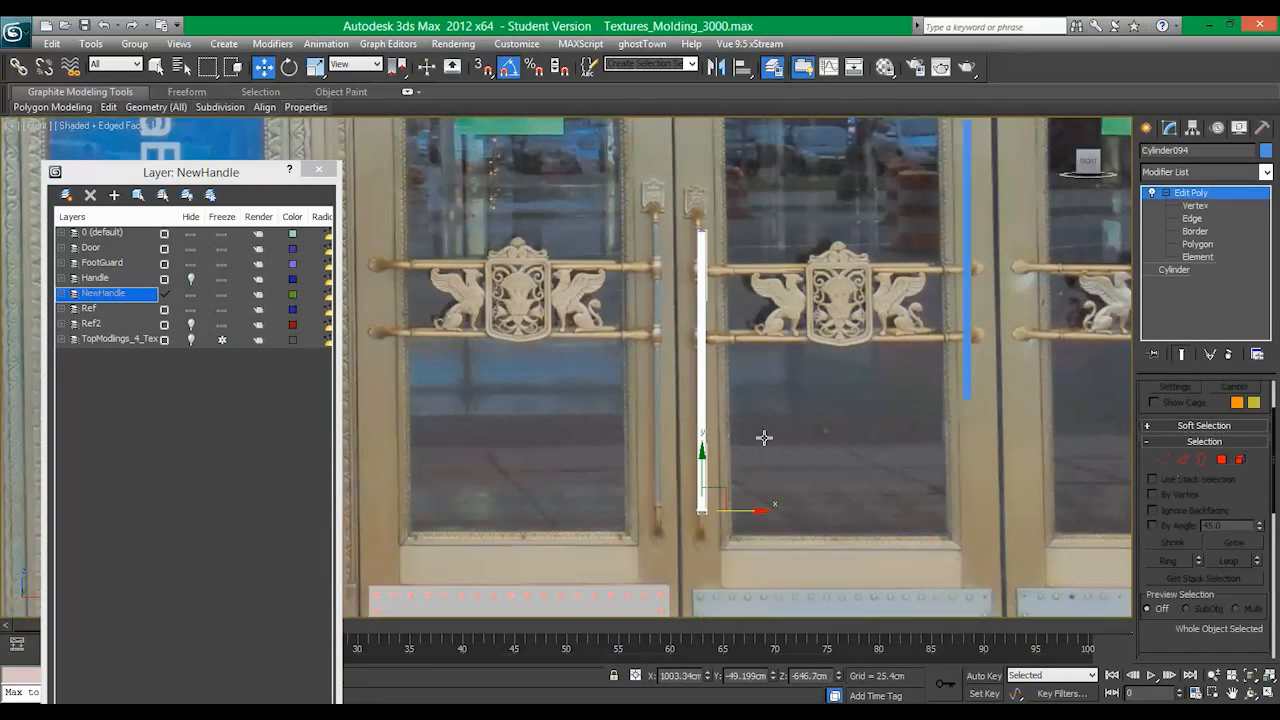
pyautogui.moveTo(743, 509); pyautogui.dragTo(697, 510)
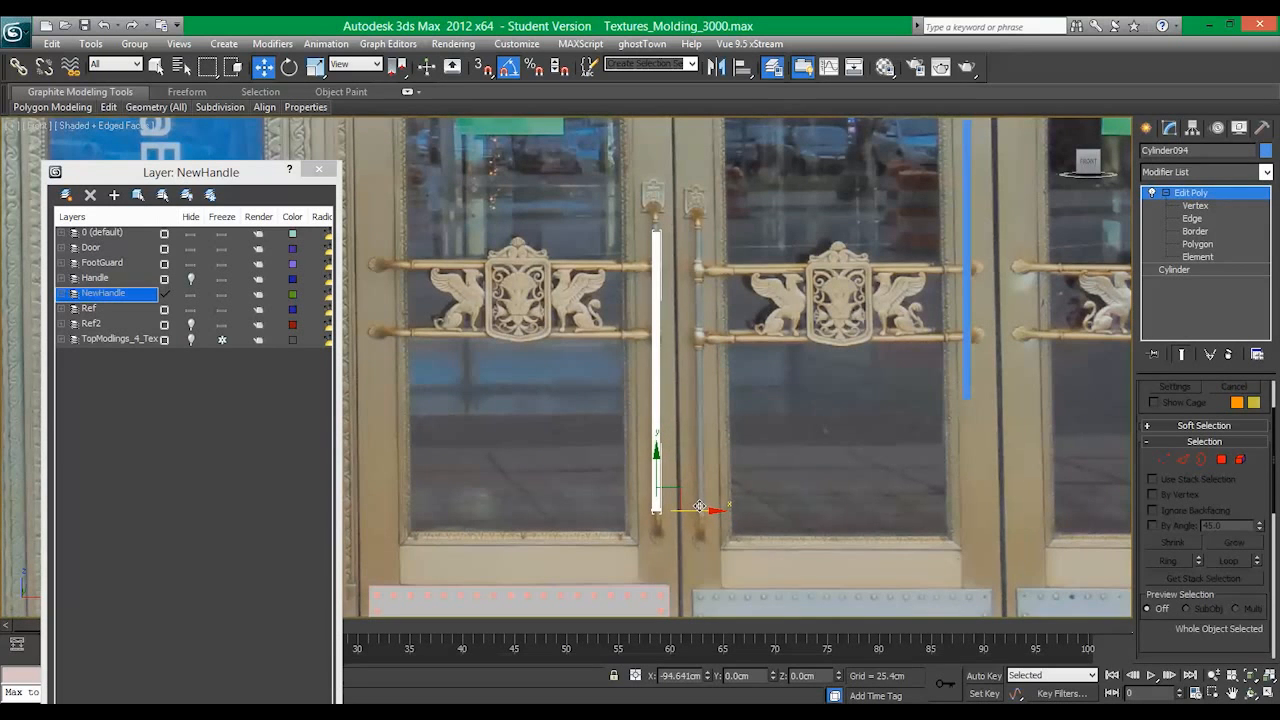
# Step: Nudge the collared bar slightly along X so its lower end lines up with the left door's vertical bar in the photo
pyautogui.moveTo(710, 406); pyautogui.dragTo(654, 368, button='middle')
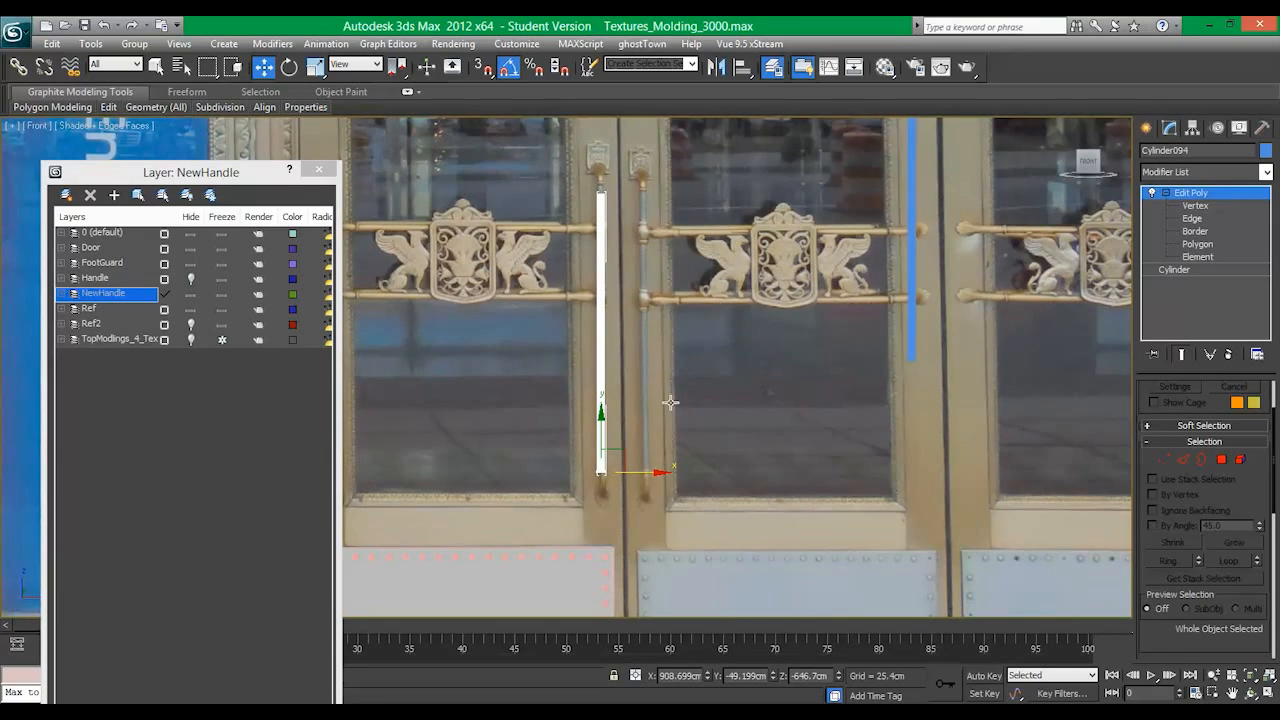
pyautogui.scroll(5, 670, 402)
pyautogui.scroll(5, 597, 346)
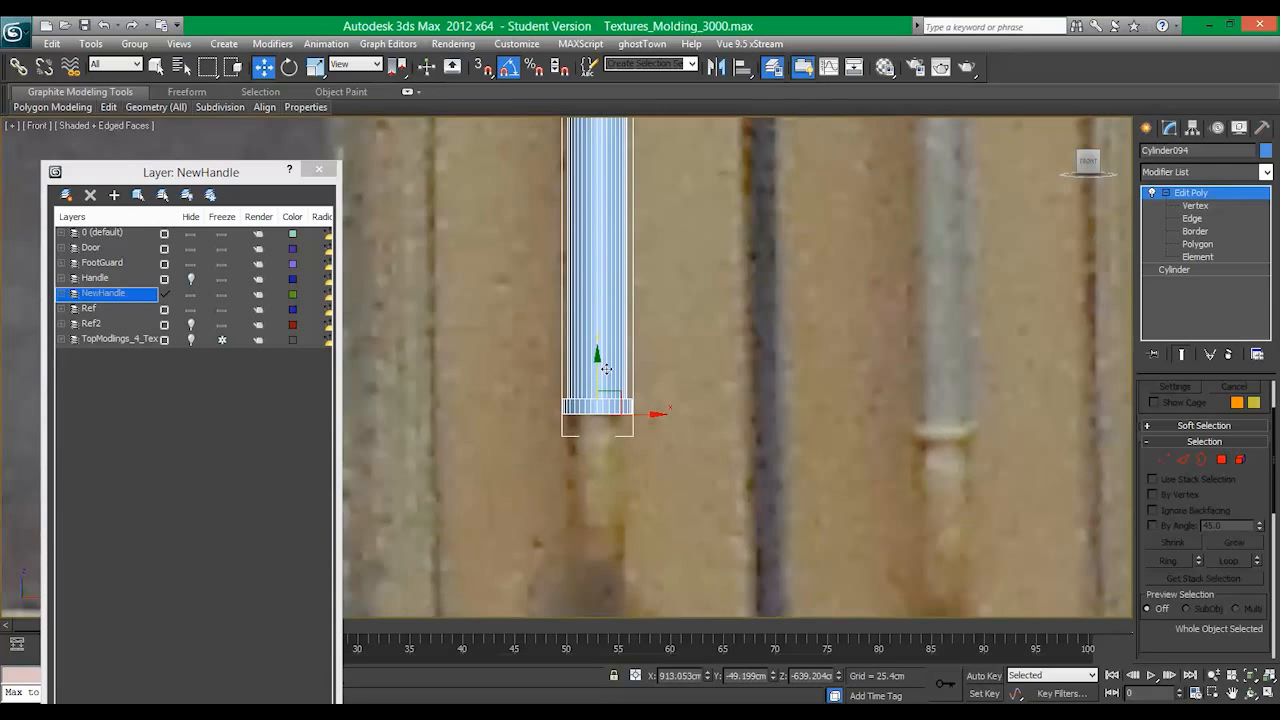
pyautogui.moveTo(651, 413); pyautogui.dragTo(652, 407)
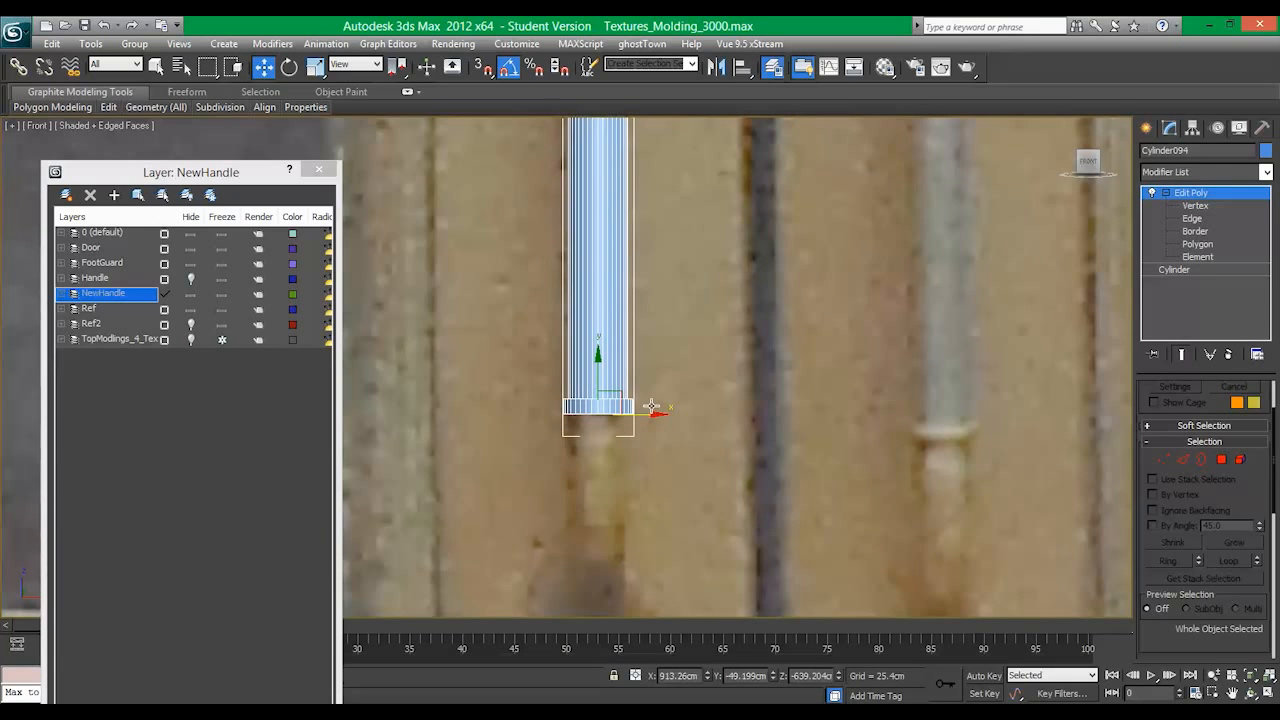
# Step: Set the 08 - Default material's opacity to 0 and assign it to the collared bar
pyautogui.click(885, 67)
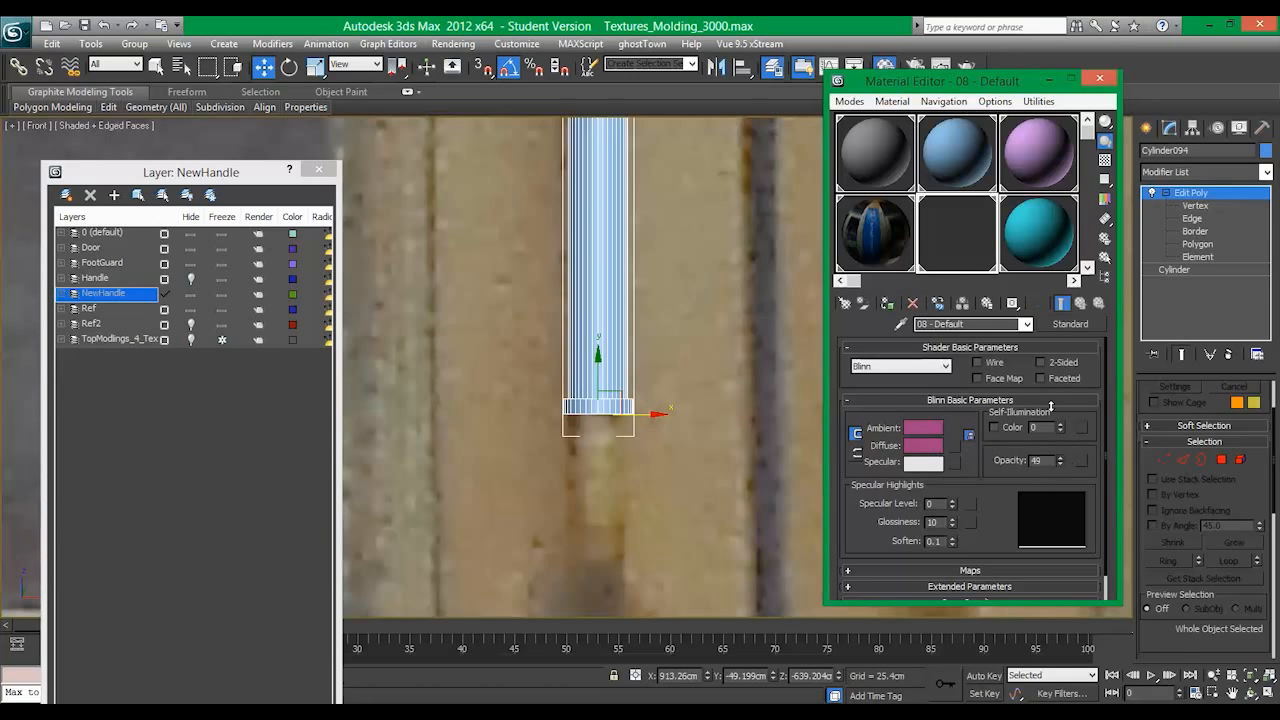
pyautogui.moveTo(1051, 406); pyautogui.dragTo(1065, 166)
pyautogui.moveTo(1061, 486); pyautogui.dragTo(1061, 578)
pyautogui.click(893, 309)
pyautogui.click(659, 309)
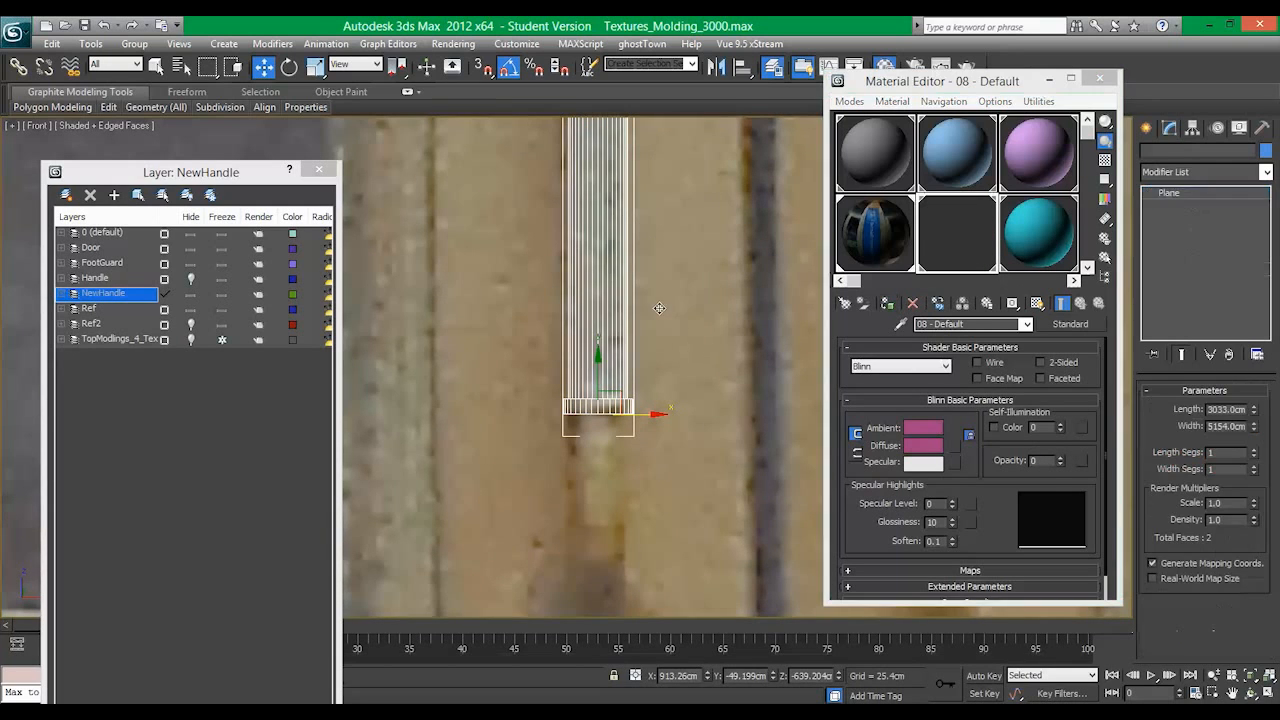
pyautogui.click(609, 278)
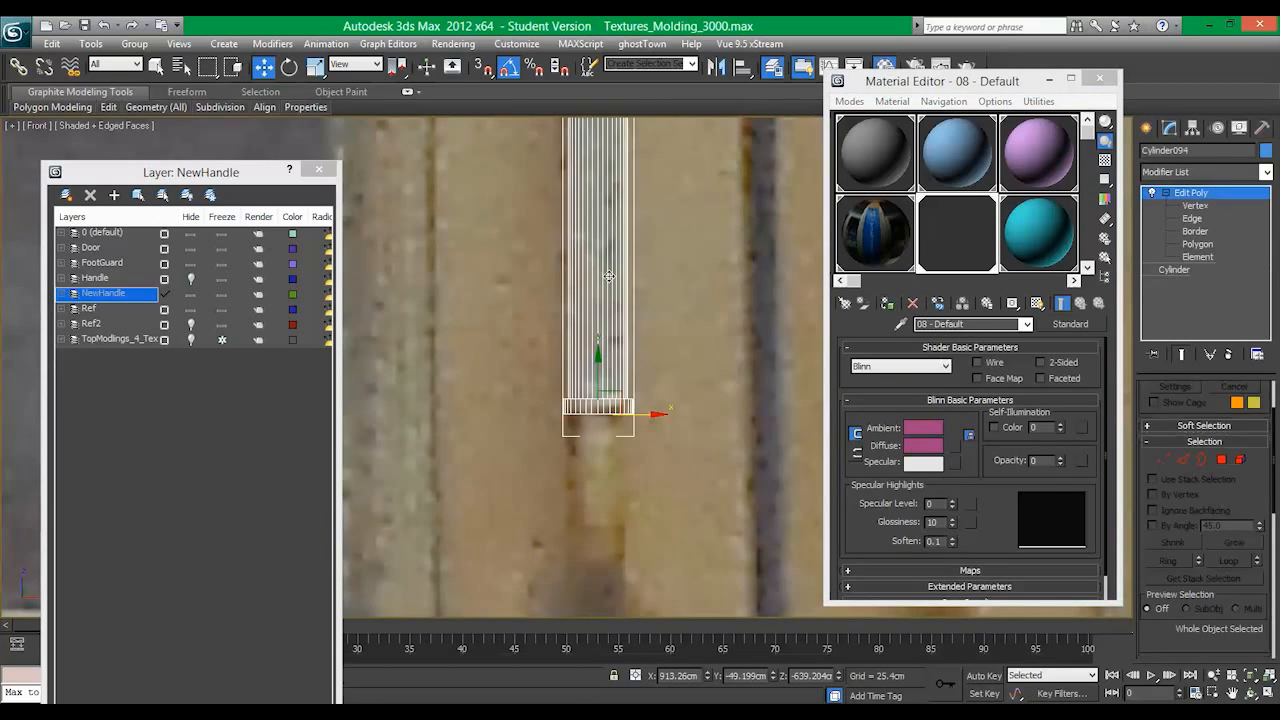
# Step: Change the collared bar's object colour to black so its wireframe stands out against the photo
pyautogui.click(1267, 152)
pyautogui.click(765, 404)
pyautogui.click(725, 454)
pyautogui.click(661, 371)
pyautogui.scroll(3, 609, 340)
pyautogui.moveTo(685, 398); pyautogui.dragTo(651, 243, button='middle')
pyautogui.scroll(-5, 650, 300)
pyautogui.scroll(-3, 650, 329)
pyautogui.scroll(5, 595, 320)
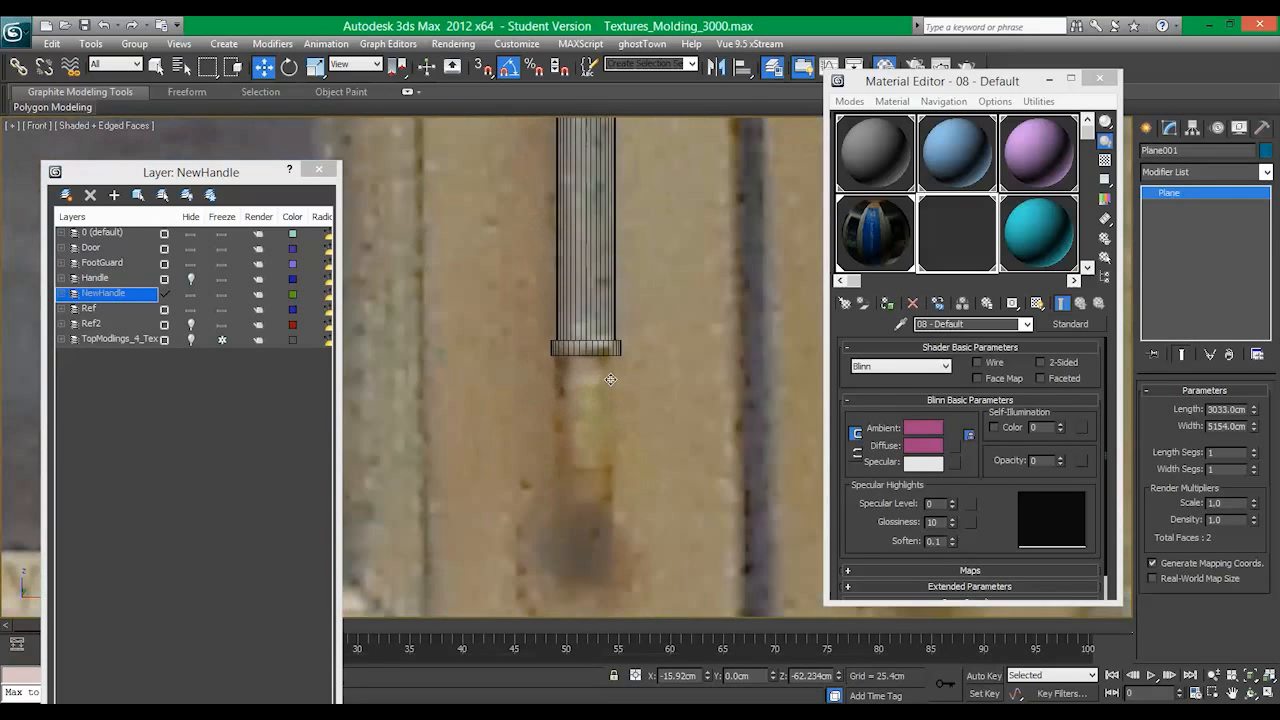
# Step: Raise the collared bar about 1.7 cm over the photo's bar, and close the Material Editor
pyautogui.click(587, 312)
pyautogui.moveTo(587, 312); pyautogui.dragTo(587, 305)
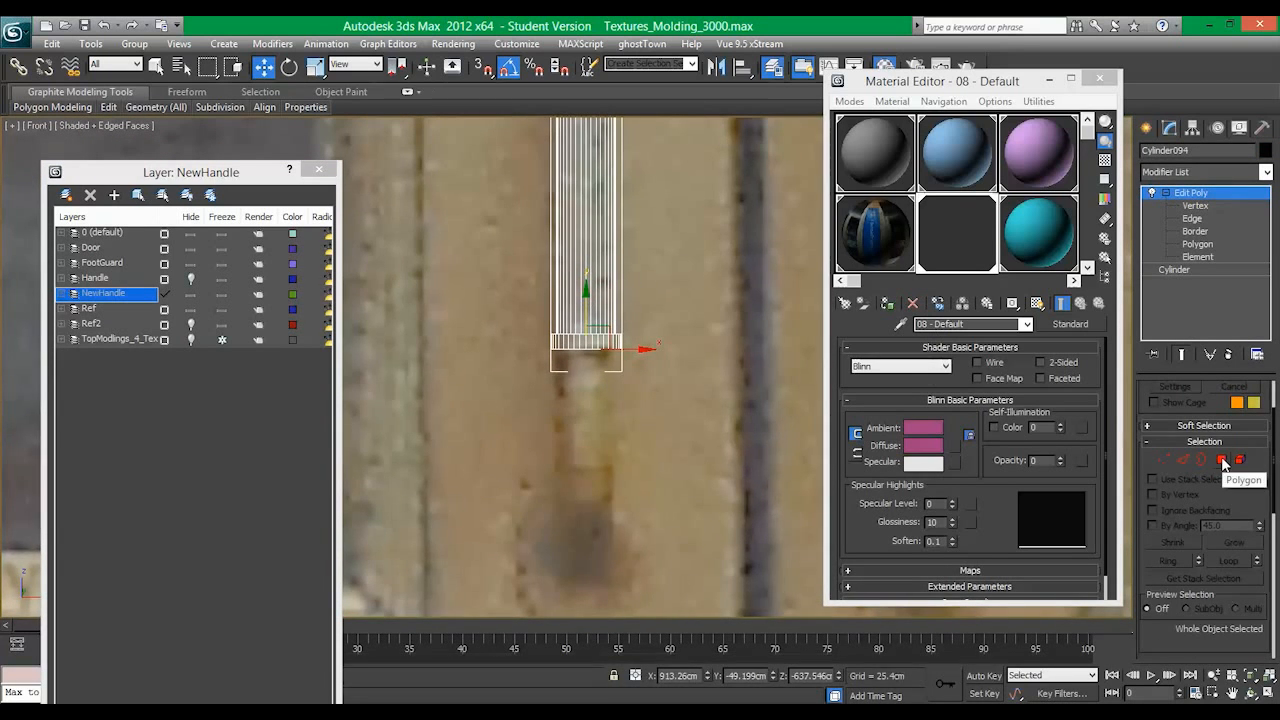
pyautogui.moveTo(681, 335); pyautogui.dragTo(675, 314, button='middle')
pyautogui.click(675, 314)
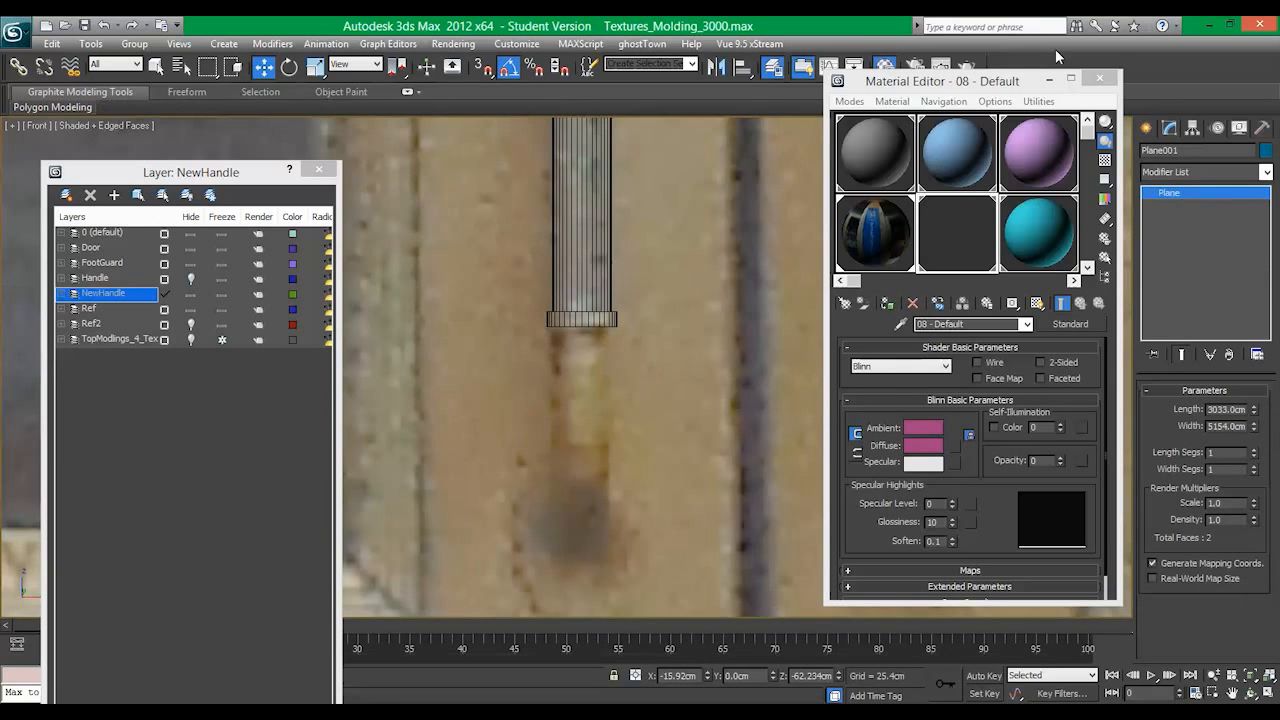
pyautogui.click(1099, 78)
pyautogui.click(592, 262)
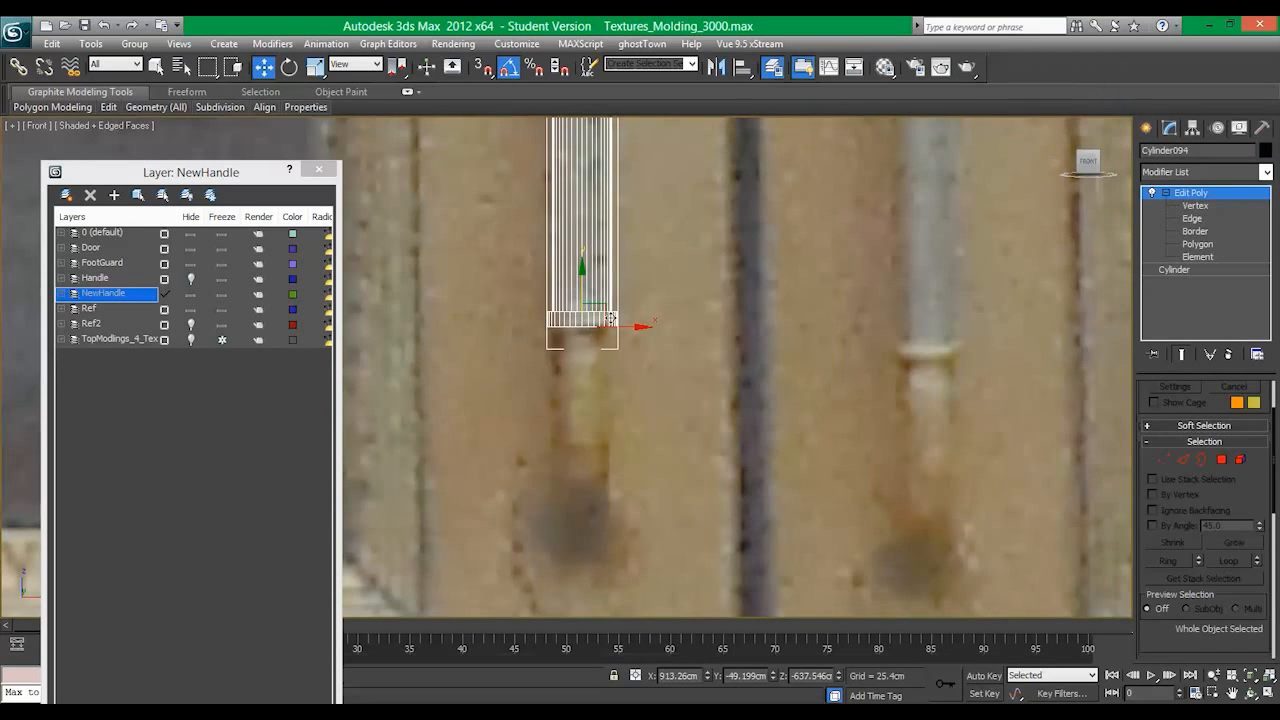
# Step: Move the plain blue cylinder from the right door to below the left bar's collar and scale it down vertically
pyautogui.scroll(-6, 609, 318)
pyautogui.click(877, 222)
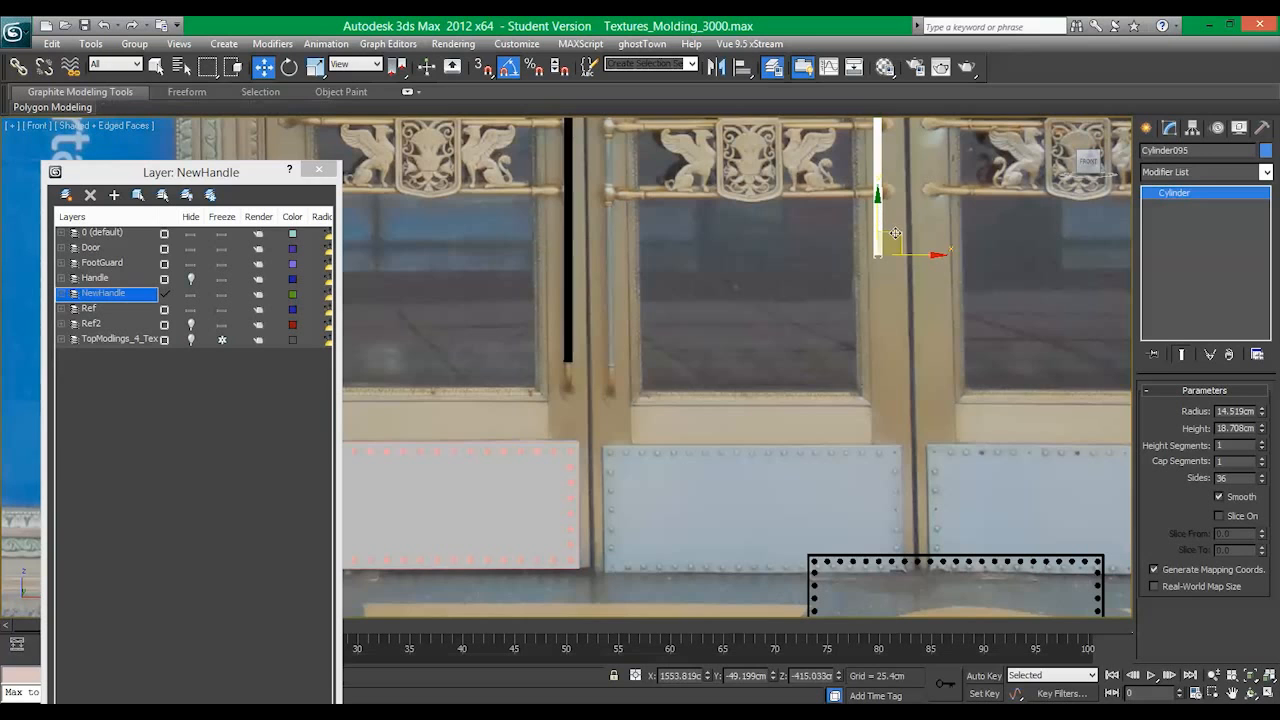
pyautogui.moveTo(895, 233); pyautogui.dragTo(585, 369)
pyautogui.press('r')
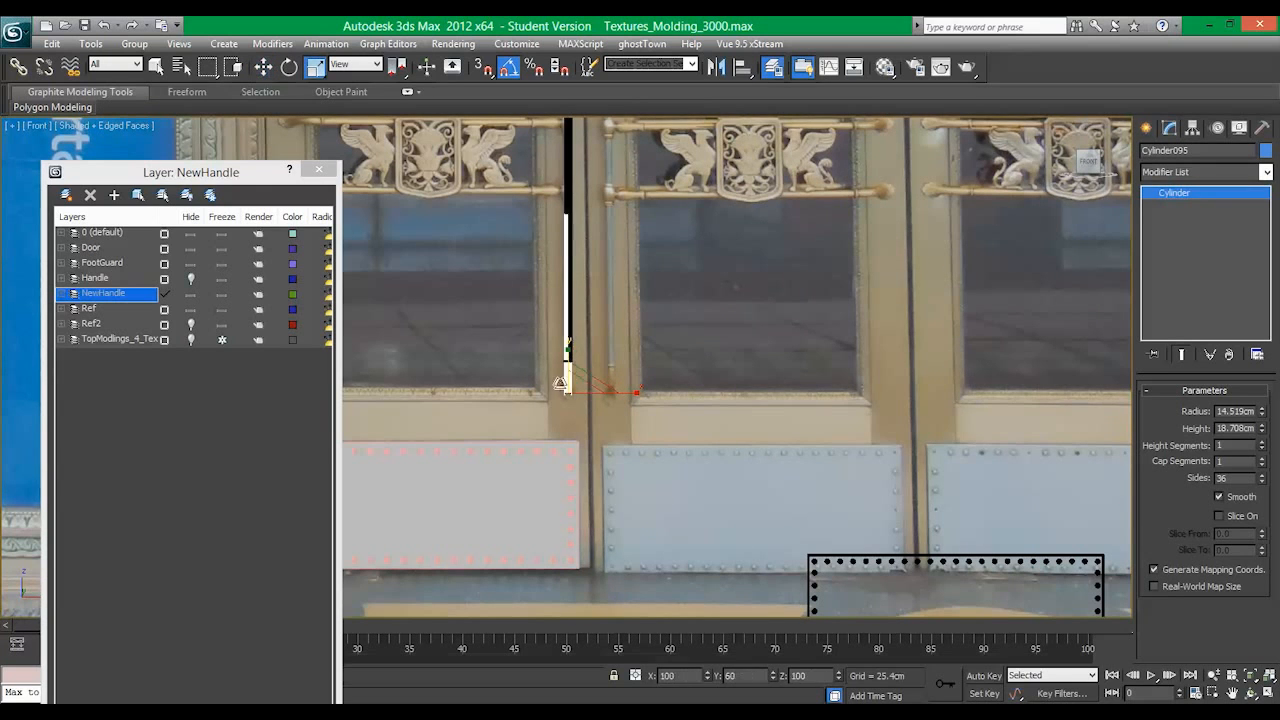
pyautogui.press('w')
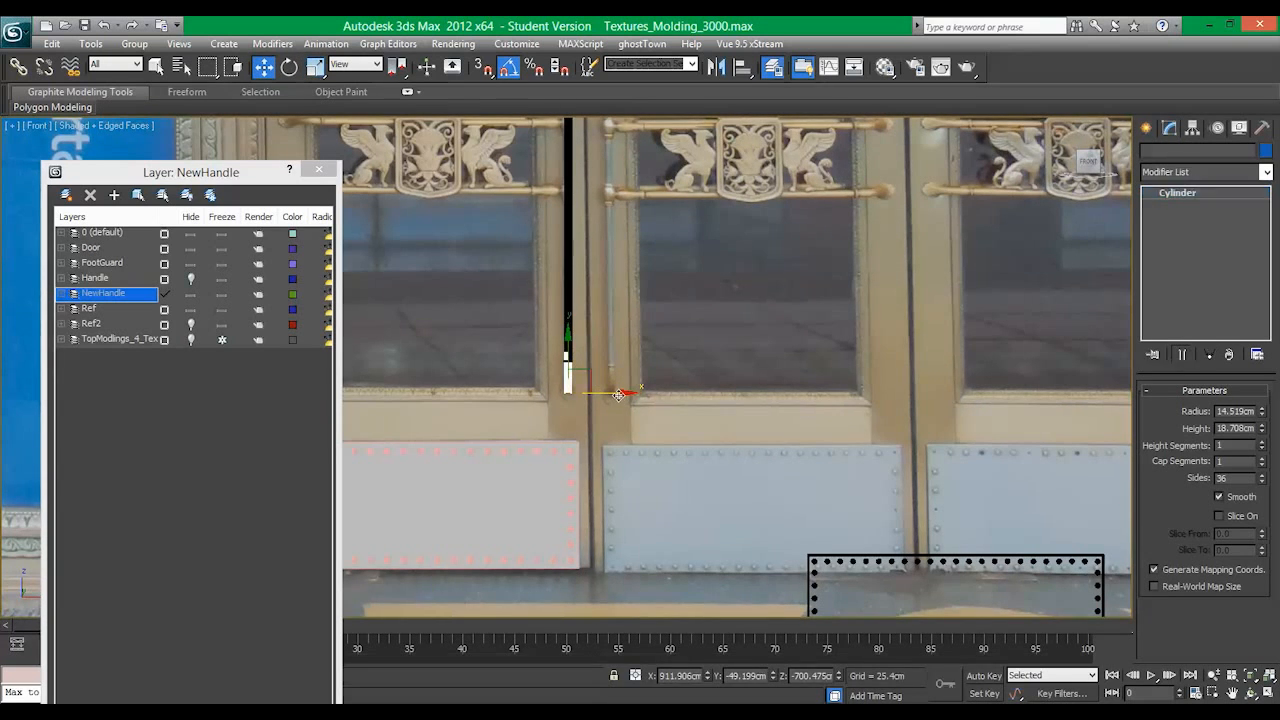
# Step: Copy the shortened cylinder about 758 cm in positive X onto the far right door
pyautogui.keyDown('shift'); pyautogui.moveTo(619, 394); pyautogui.dragTo(983, 394); pyautogui.keyUp('shift')
pyautogui.click(644, 431)
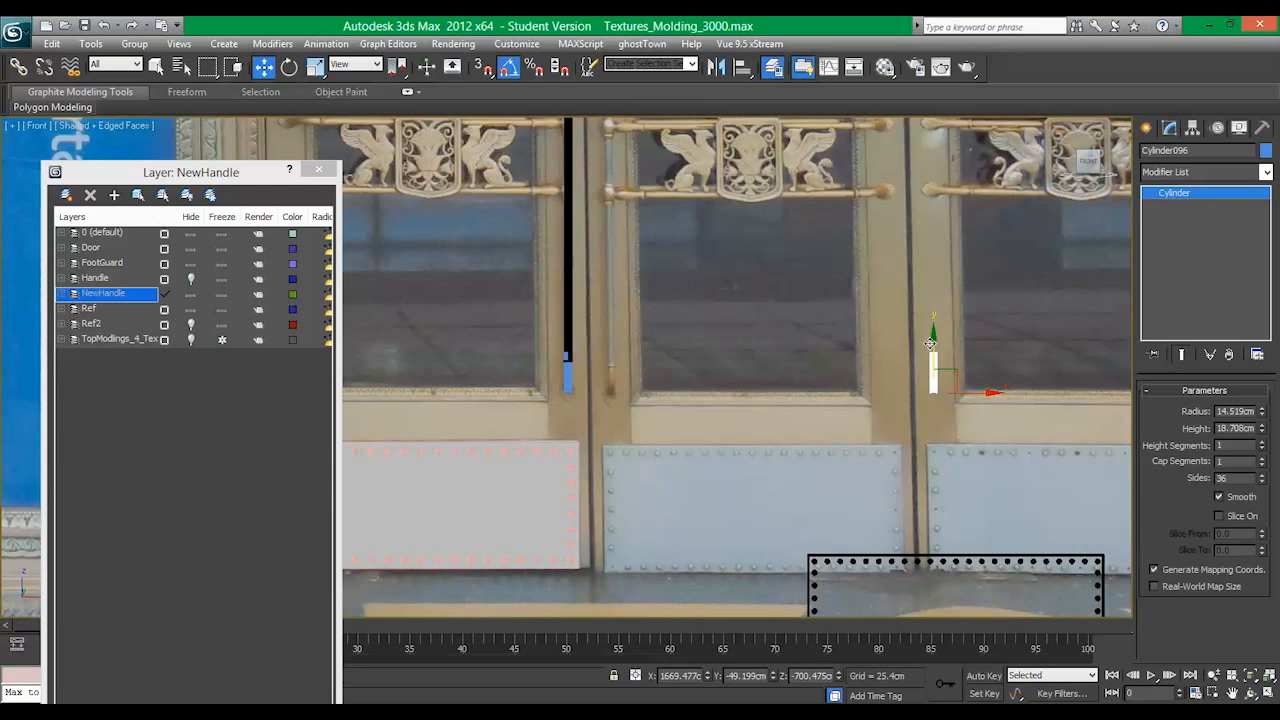
pyautogui.click(909, 223)
pyautogui.scroll(8, 577, 367)
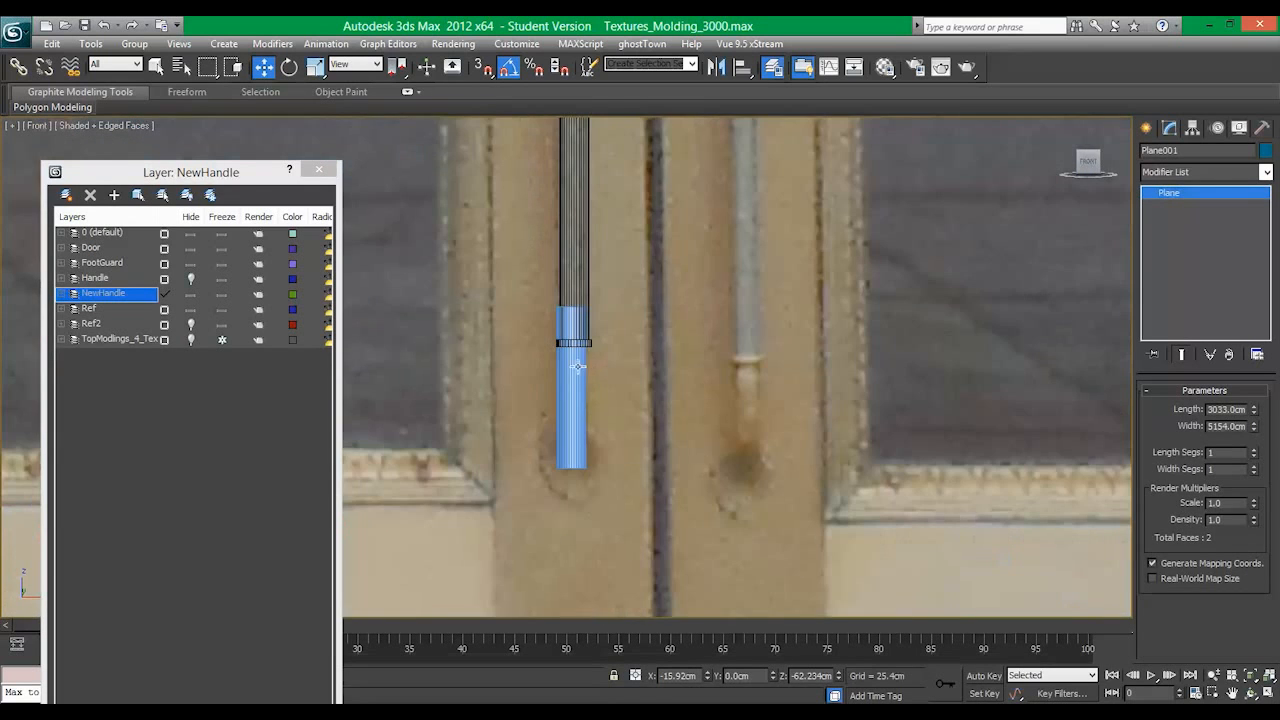
# Step: Scale the cylinder under the collar down further in height and copy it about 67 cm straight down
pyautogui.click(577, 367)
pyautogui.scroll(4, 580, 370)
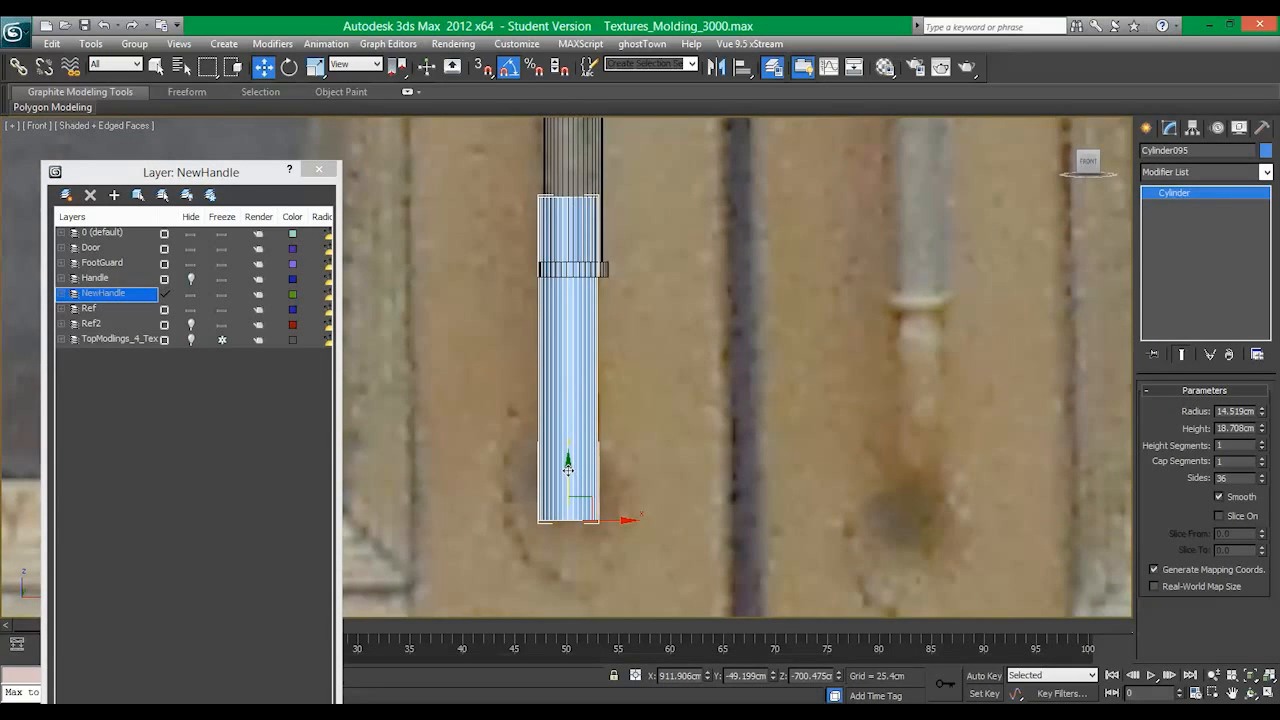
pyautogui.press('r')
pyautogui.moveTo(567, 466); pyautogui.dragTo(588, 674)
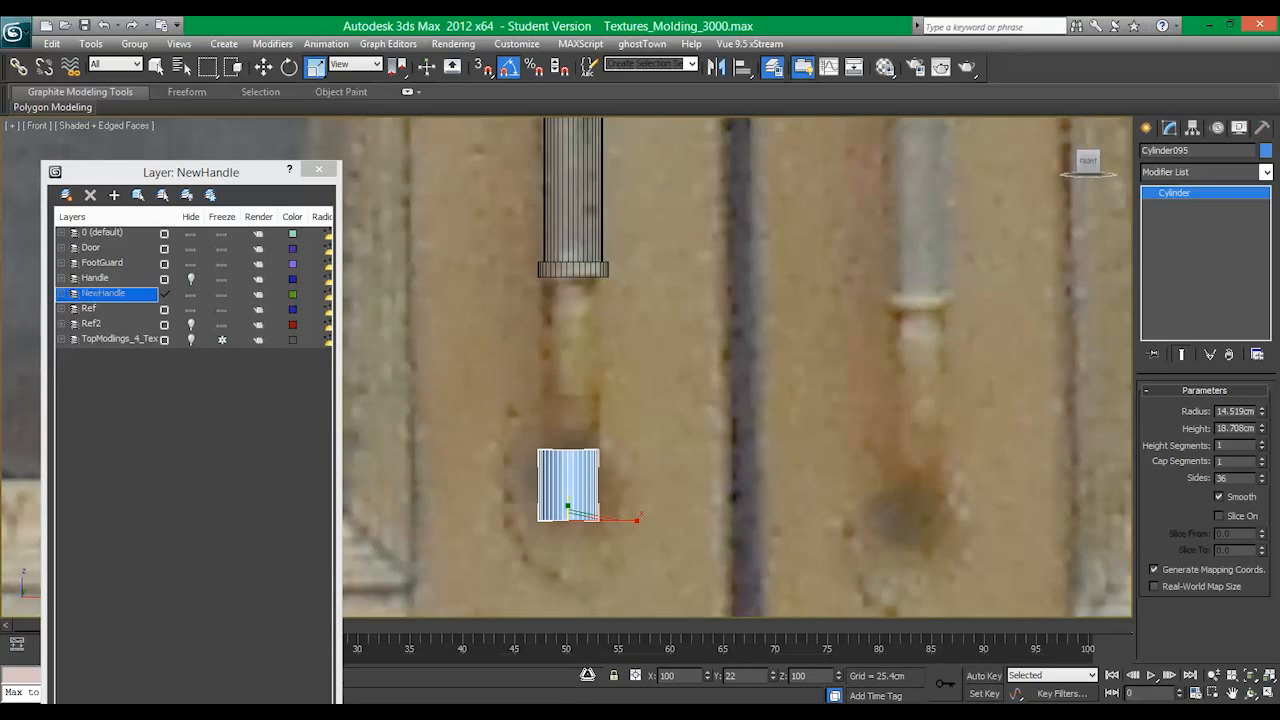
pyautogui.moveTo(588, 674)
pyautogui.mouseDown()
pyautogui.moveTo(577, 428)
pyautogui.moveTo(584, 710)
pyautogui.mouseUp()
pyautogui.press('w')
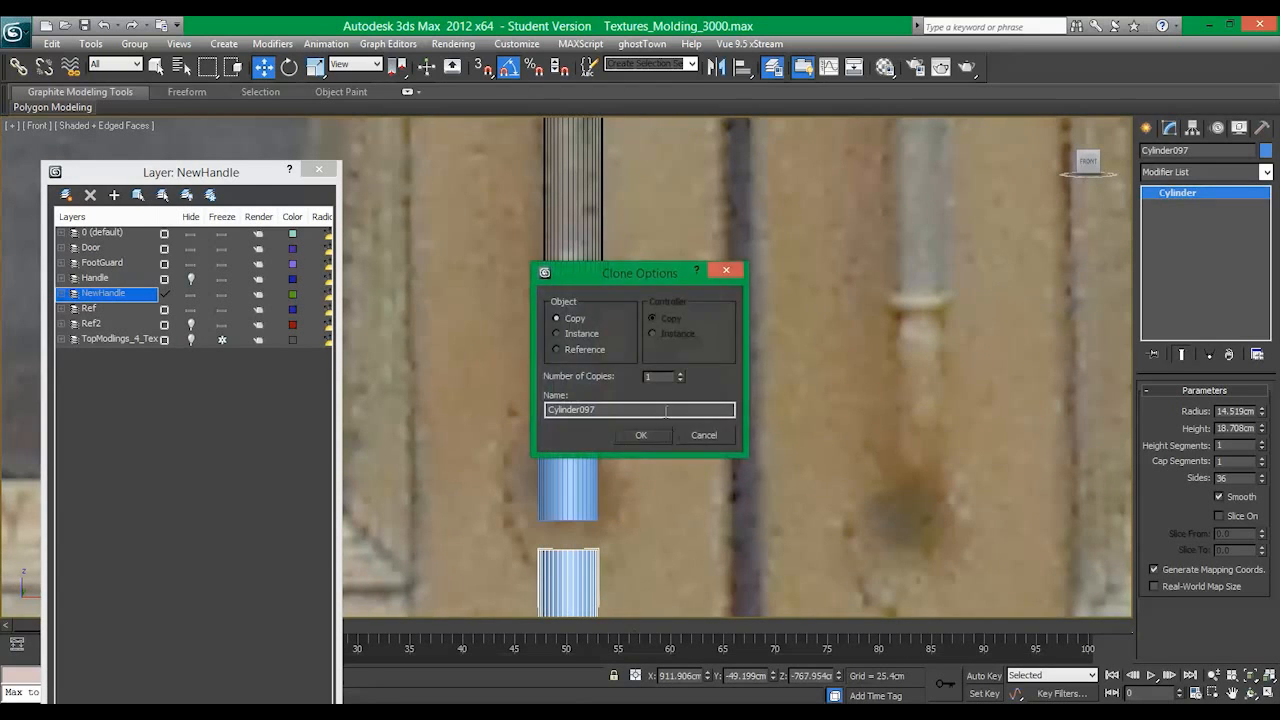
pyautogui.press('Return')
# Step: Shorten the upper cylinder and raise it about 24.5 cm into the gap between the collar and the dark spot
pyautogui.click(570, 421)
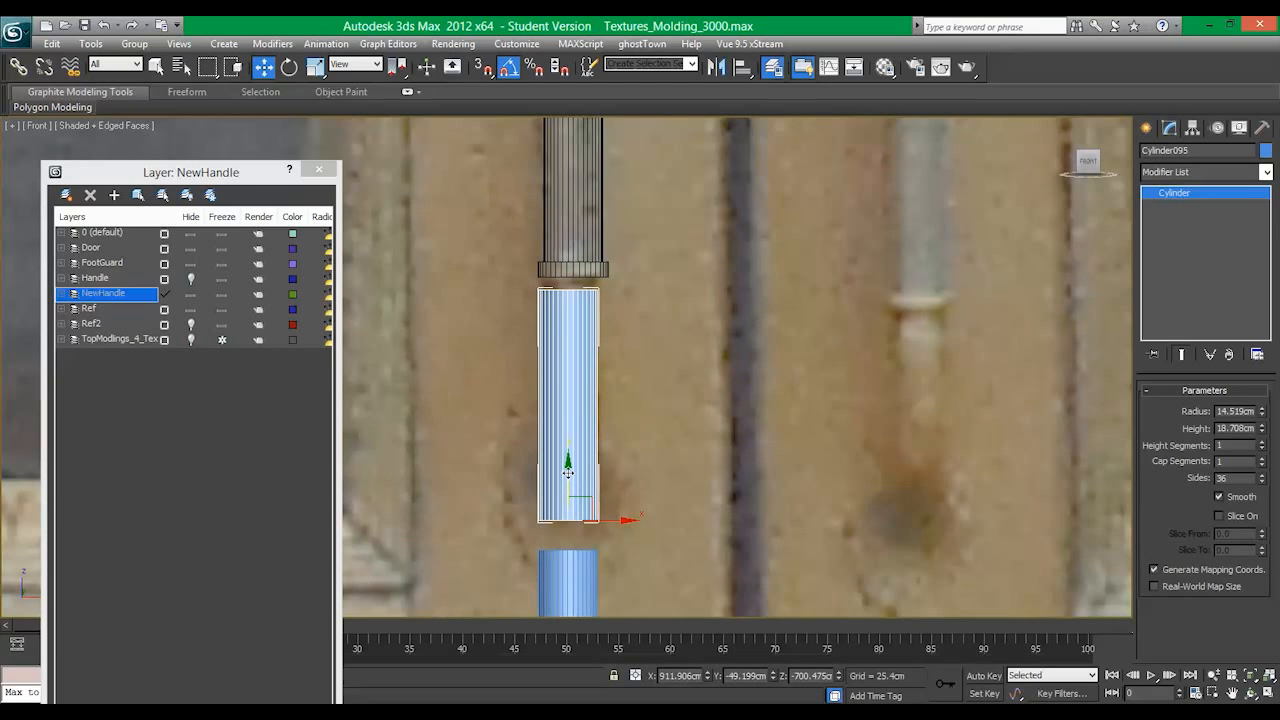
pyautogui.moveTo(567, 472); pyautogui.dragTo(560, 365)
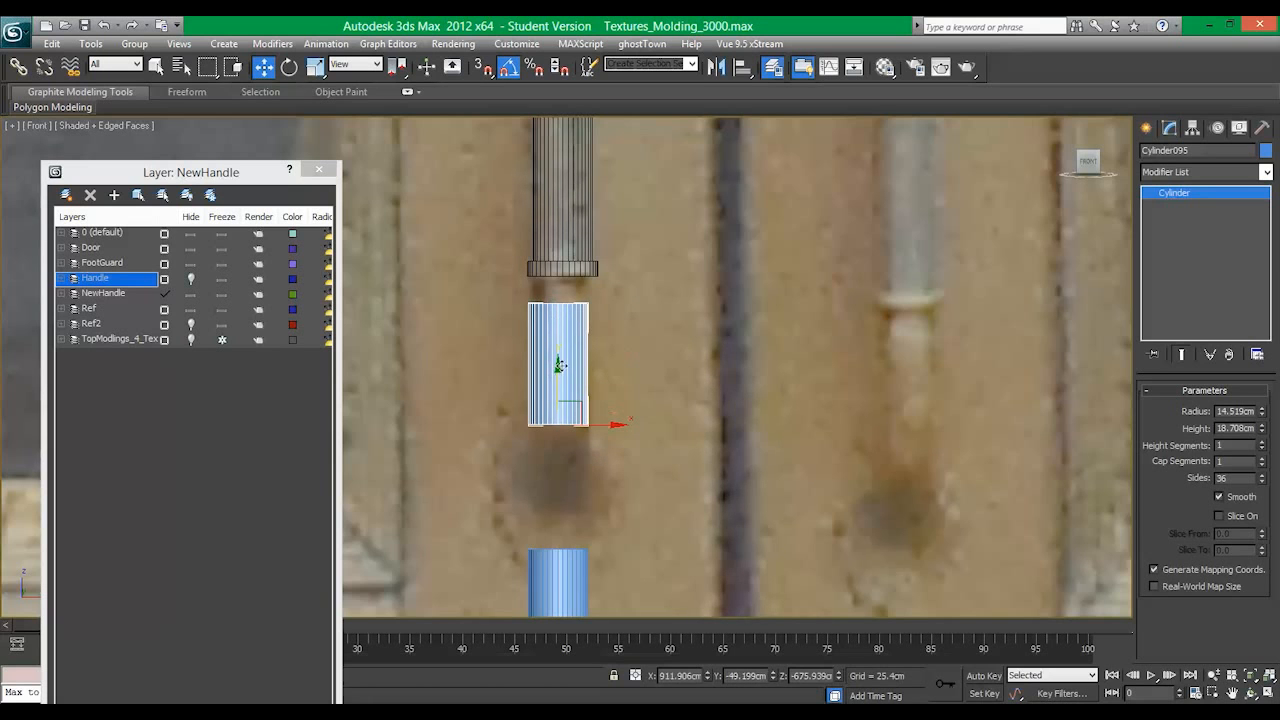
pyautogui.click(716, 67)
pyautogui.click(676, 484)
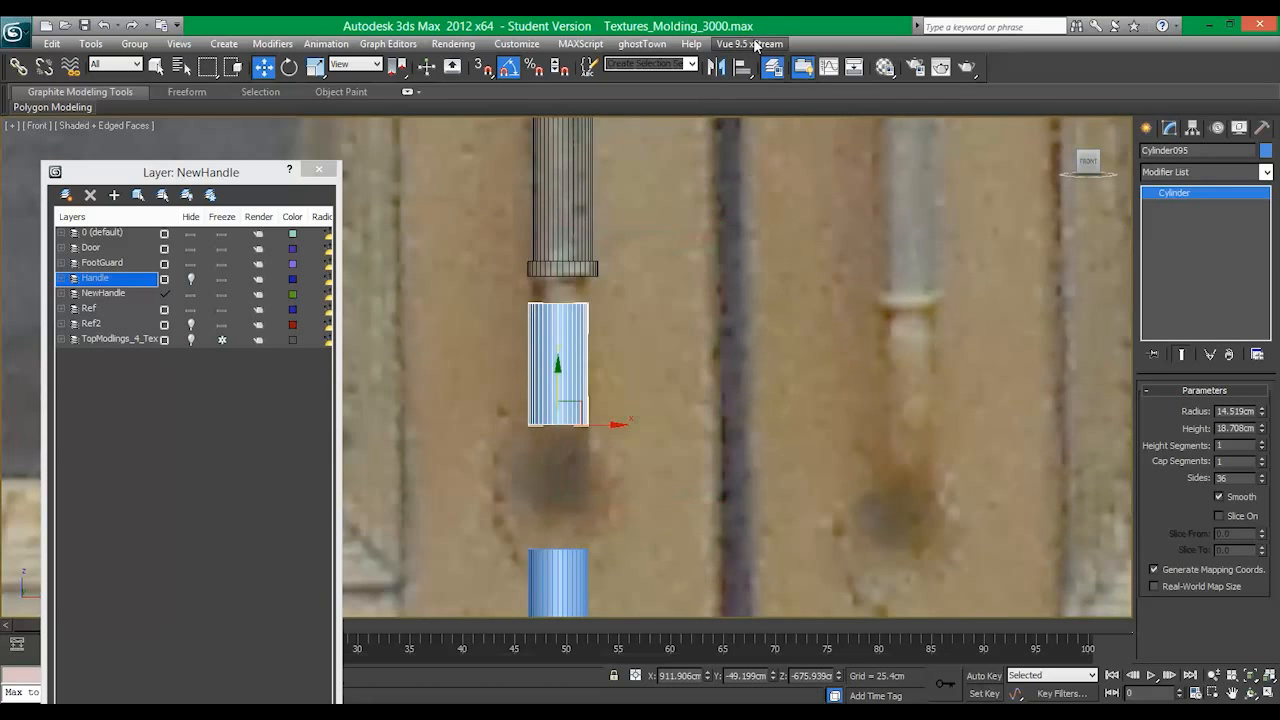
# Step: Align the upper cylinder's center to the collared bar's pivot point with Y and Z orientation matched, and lower it to the collar's underside
pyautogui.click(742, 67)
pyautogui.click(571, 260)
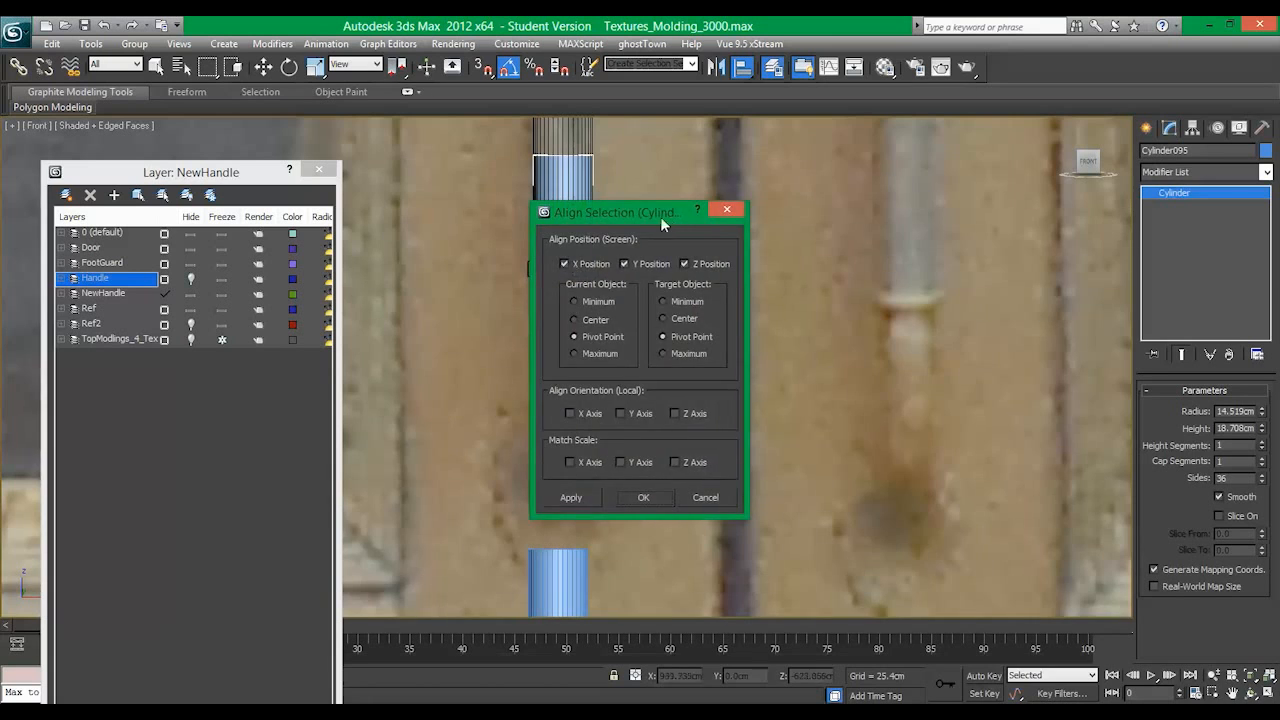
pyautogui.moveTo(660, 216); pyautogui.dragTo(870, 171)
pyautogui.click(802, 280)
pyautogui.click(893, 273)
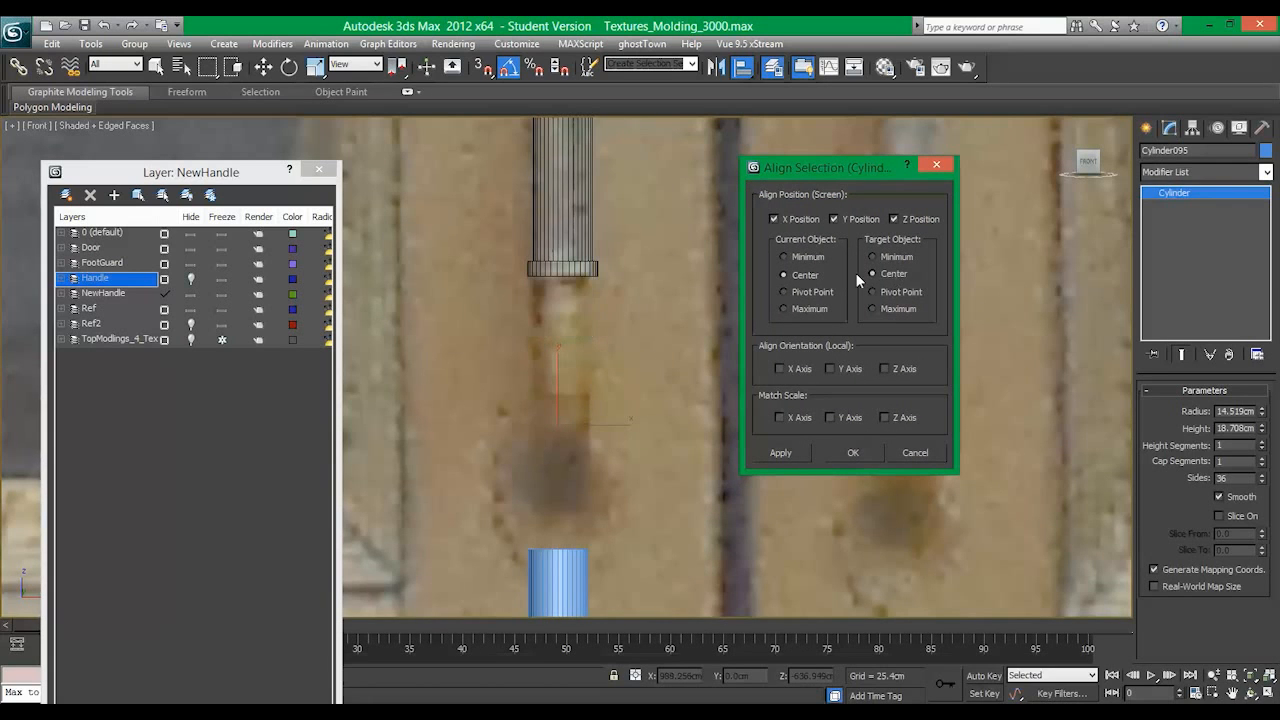
pyautogui.click(892, 292)
pyautogui.click(890, 258)
pyautogui.click(885, 291)
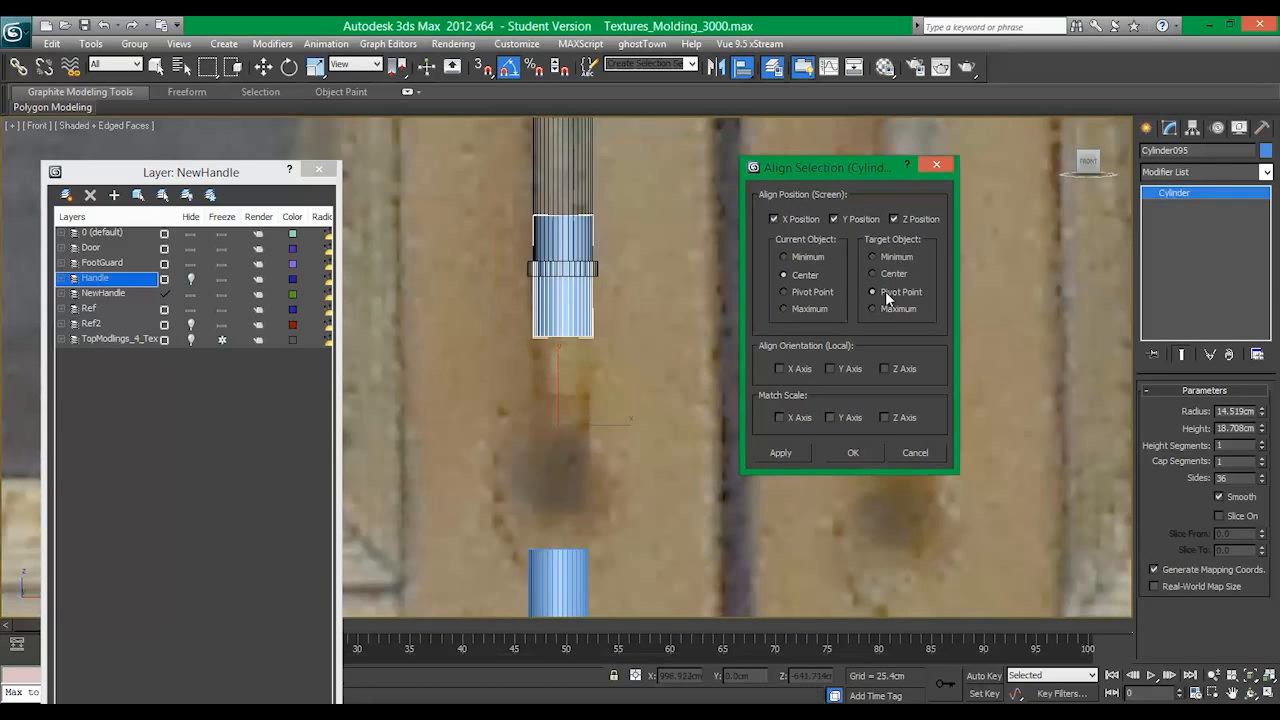
pyautogui.click(848, 369)
pyautogui.click(905, 368)
pyautogui.click(779, 368)
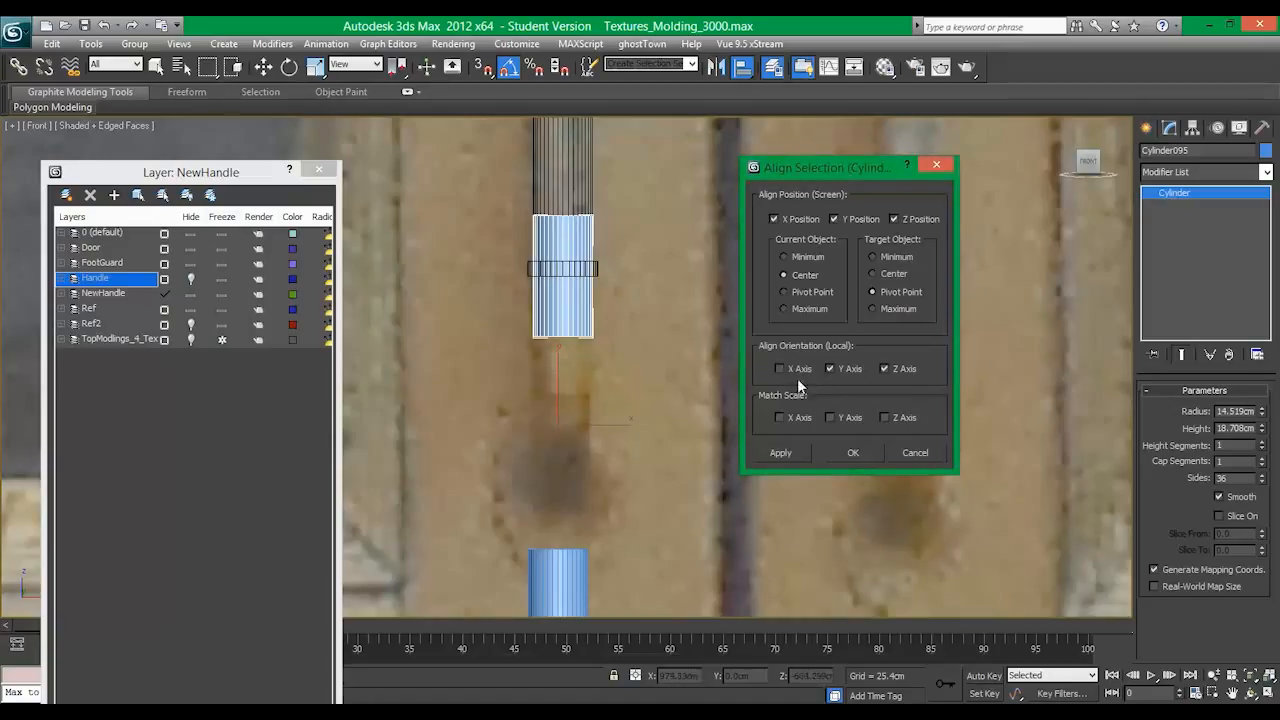
pyautogui.click(853, 452)
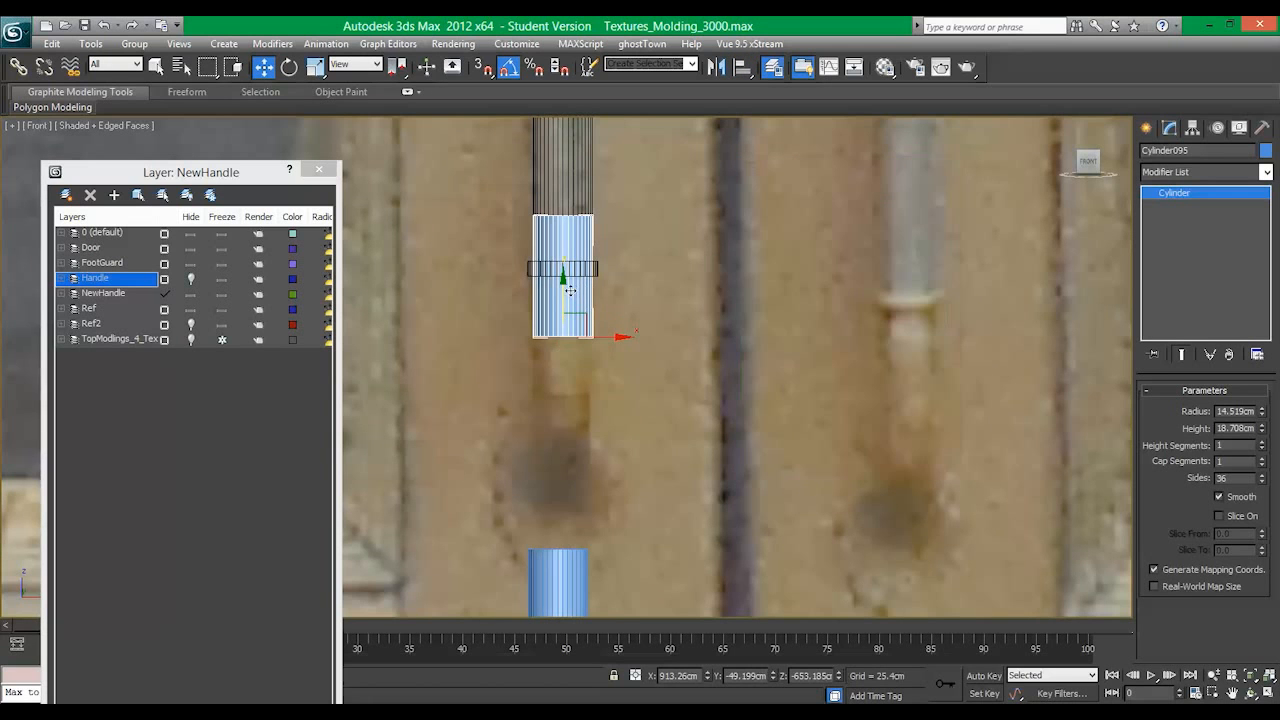
pyautogui.moveTo(568, 290); pyautogui.dragTo(565, 335)
pyautogui.press('r')
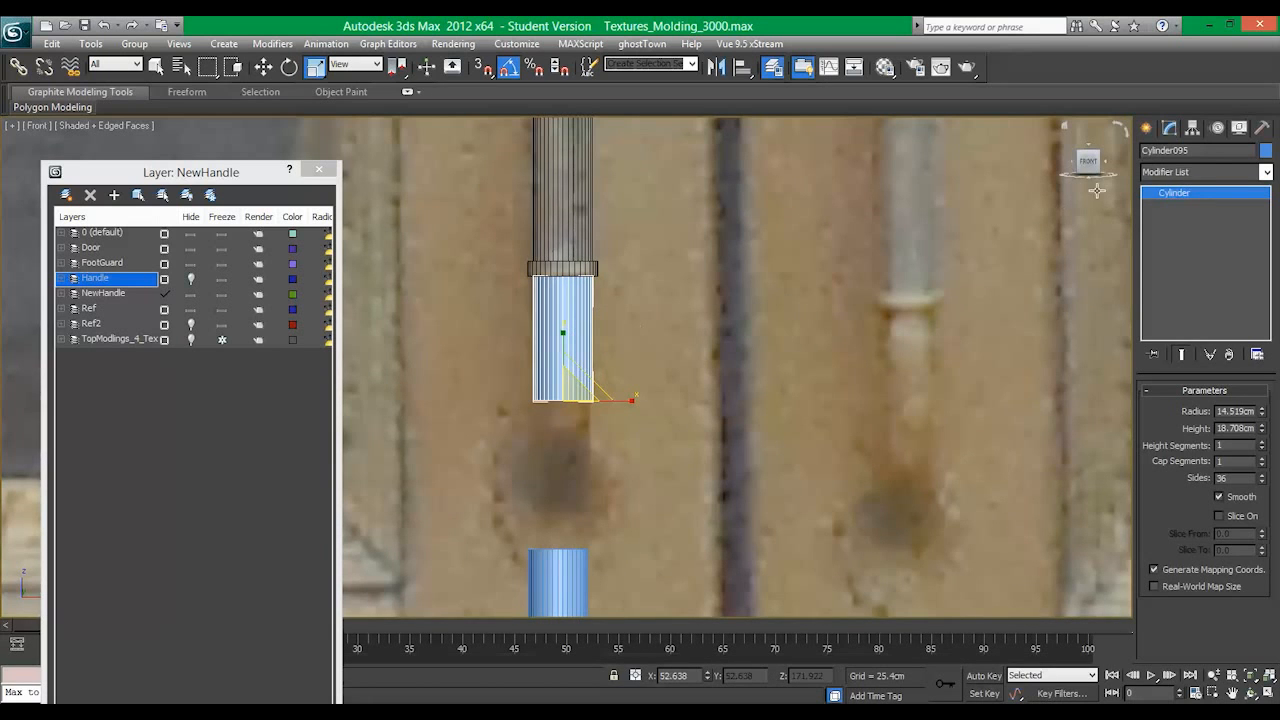
# Step: Add an Edit Poly modifier to the cylinder below the collar and connect all its vertical edges with 1 segment, pinch 0 and slide 0
pyautogui.click(1200, 172)
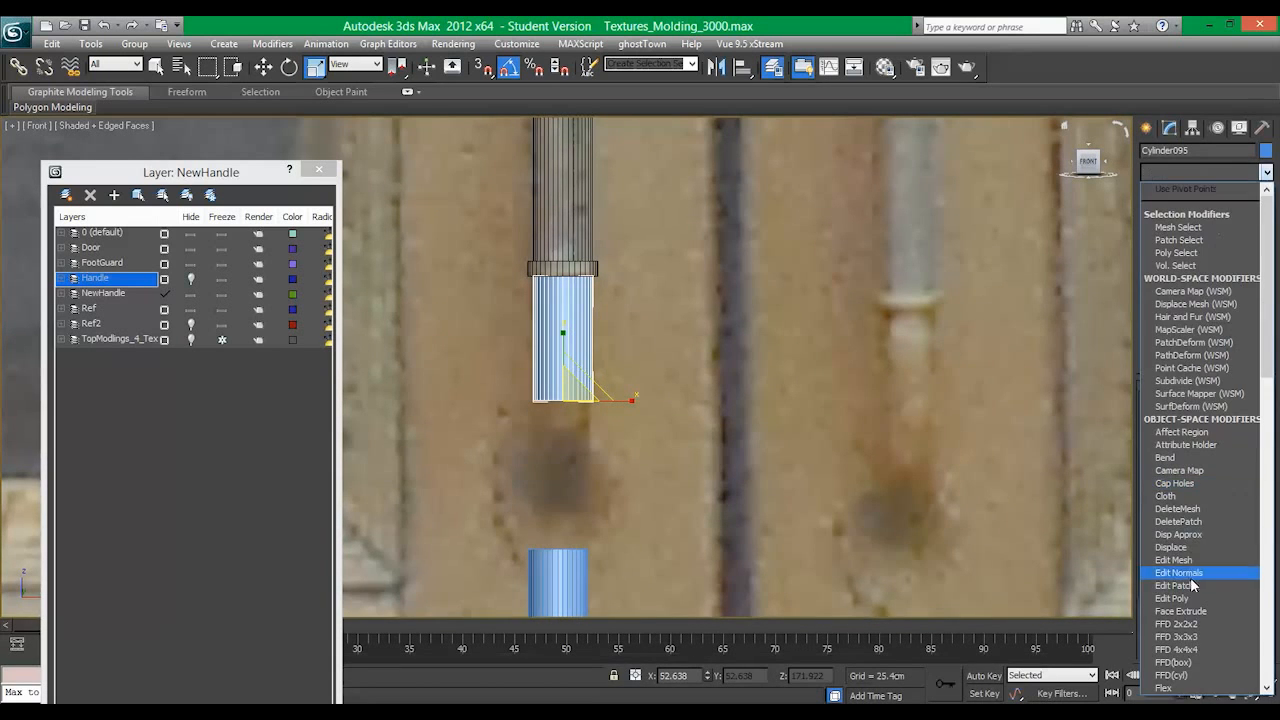
pyautogui.click(1172, 598)
pyautogui.click(1183, 459)
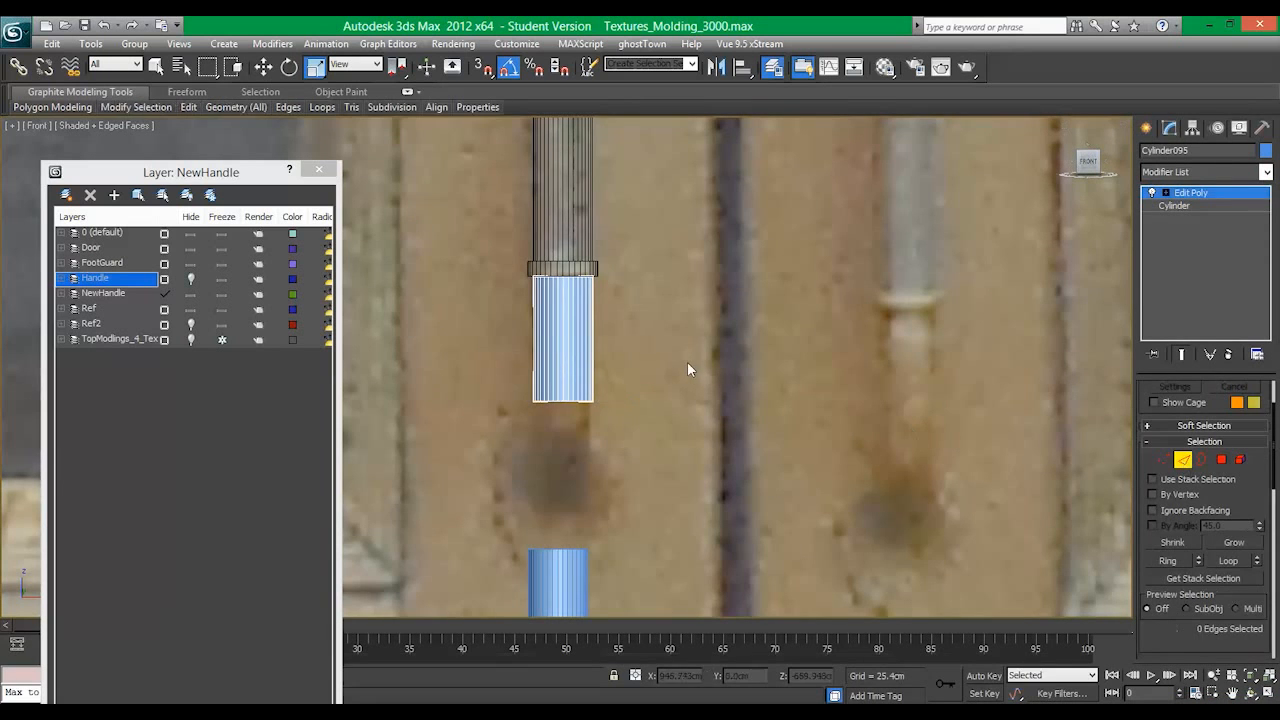
pyautogui.moveTo(687, 363); pyautogui.dragTo(505, 335)
pyautogui.rightClick(559, 314)
pyautogui.click(417, 368)
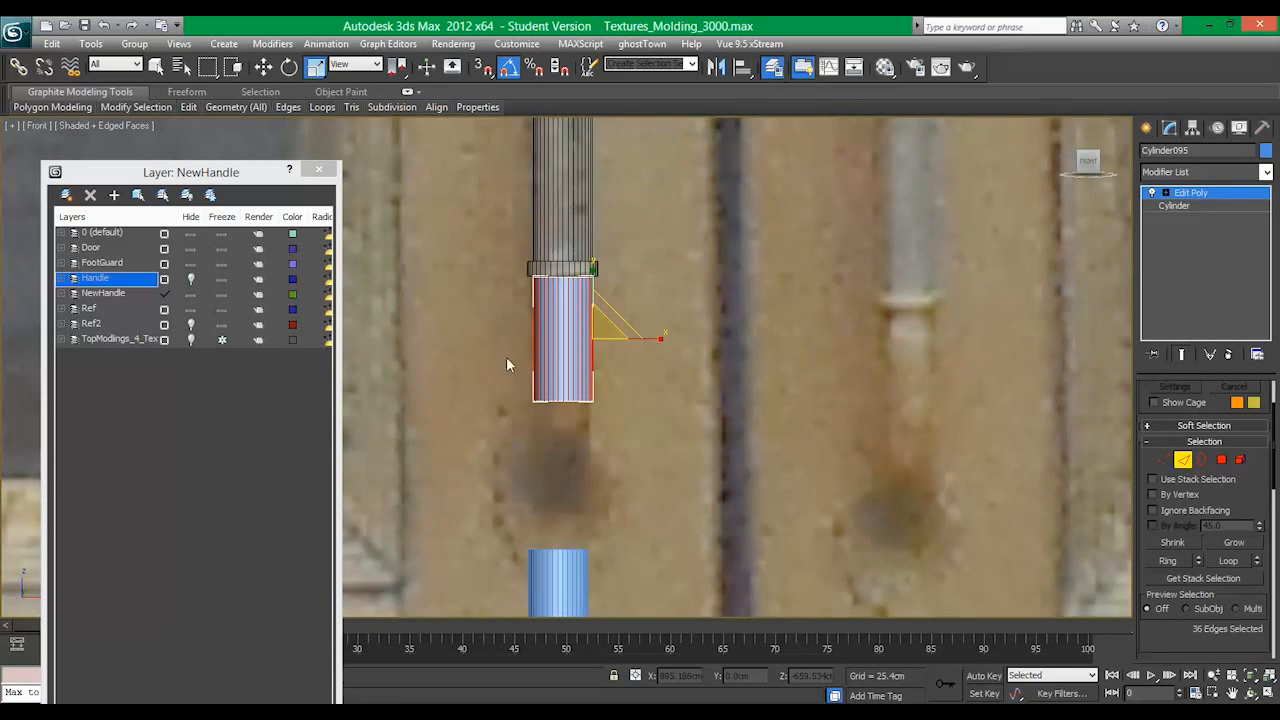
pyautogui.rightClick(560, 317)
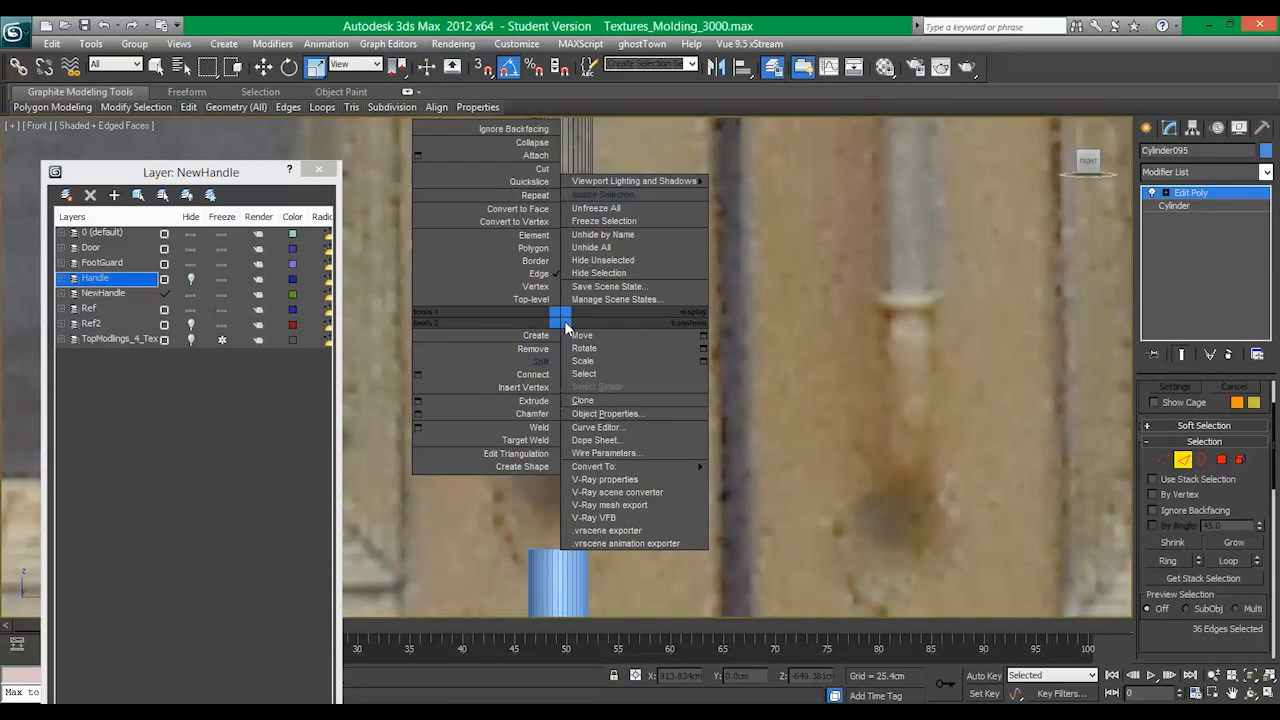
pyautogui.click(872, 331)
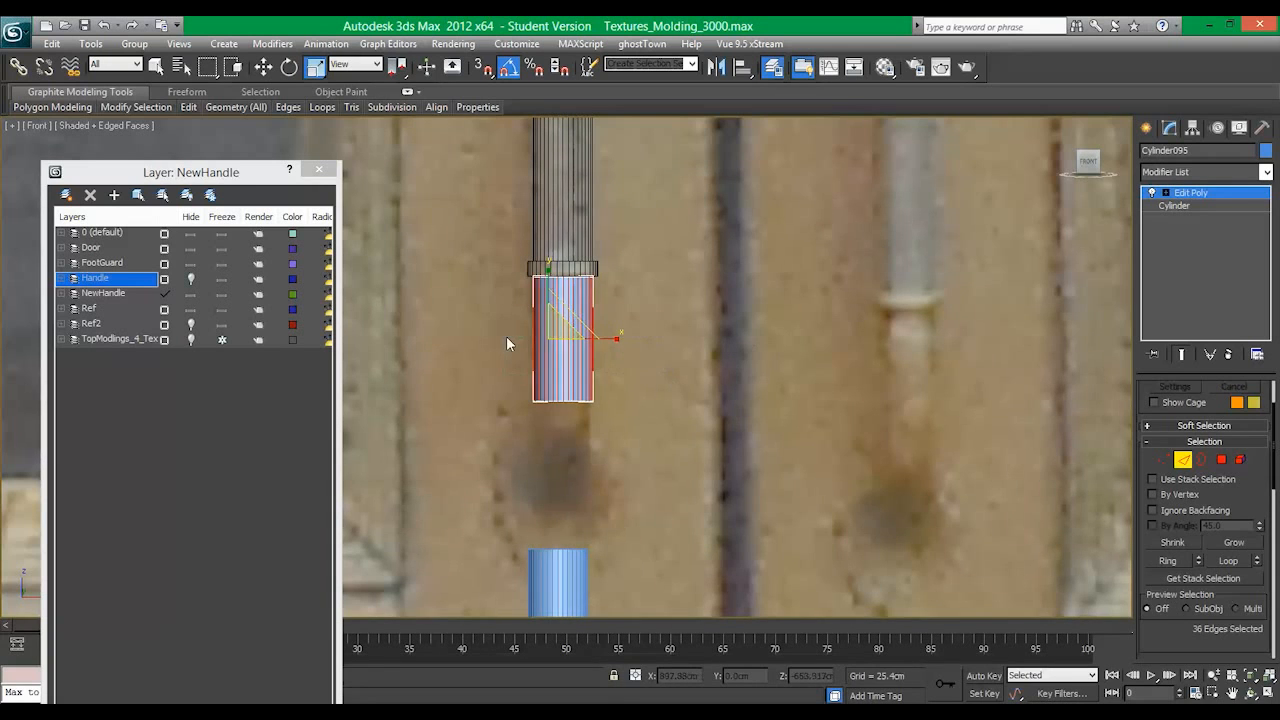
pyautogui.rightClick(556, 342)
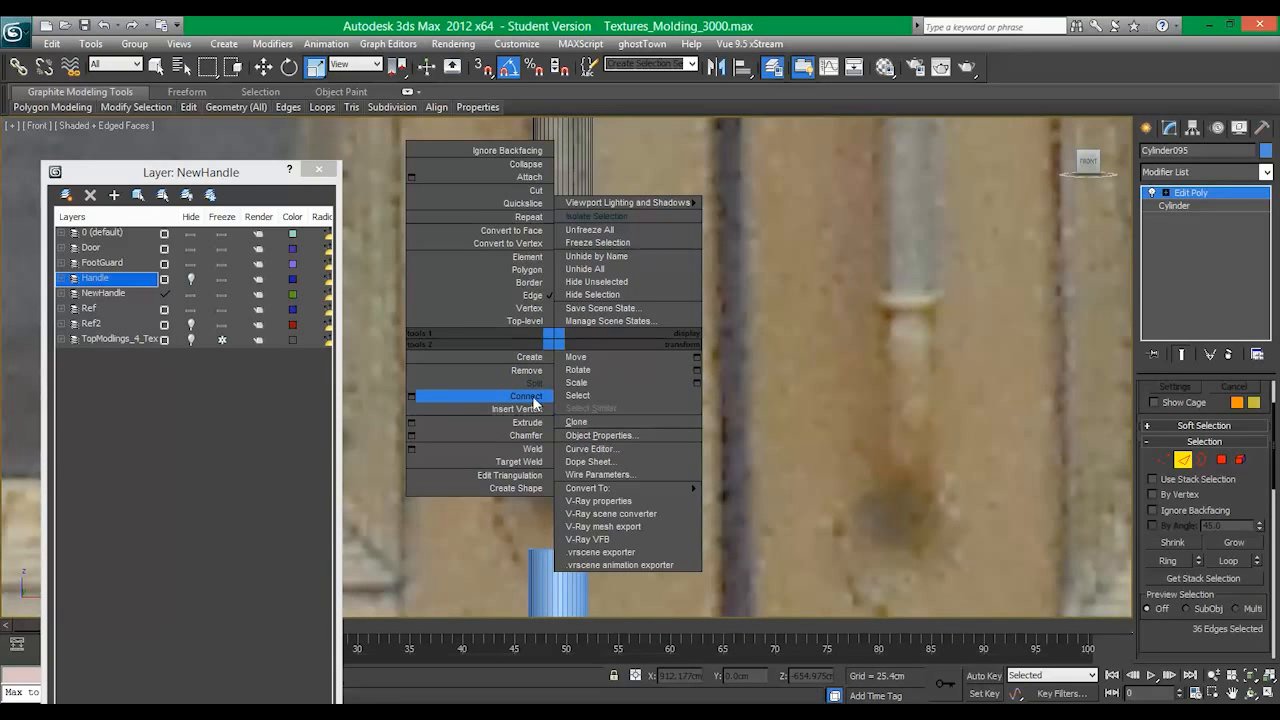
pyautogui.click(414, 394)
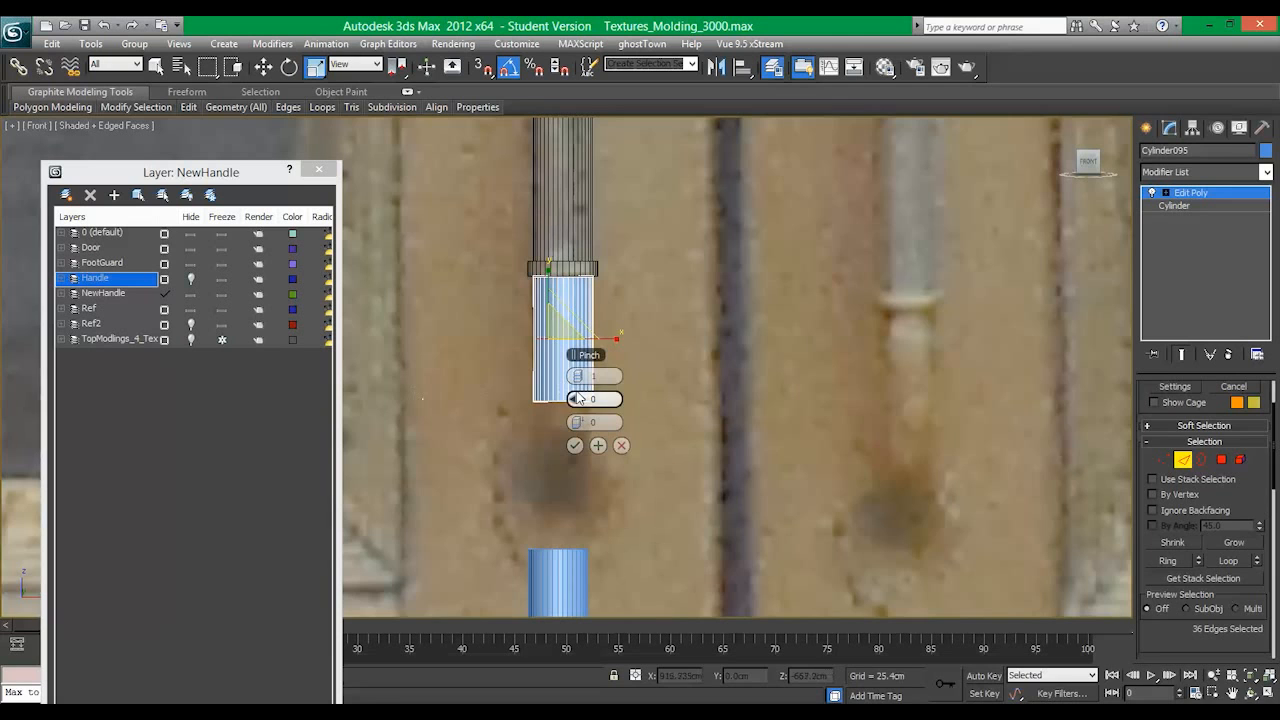
pyautogui.click(575, 445)
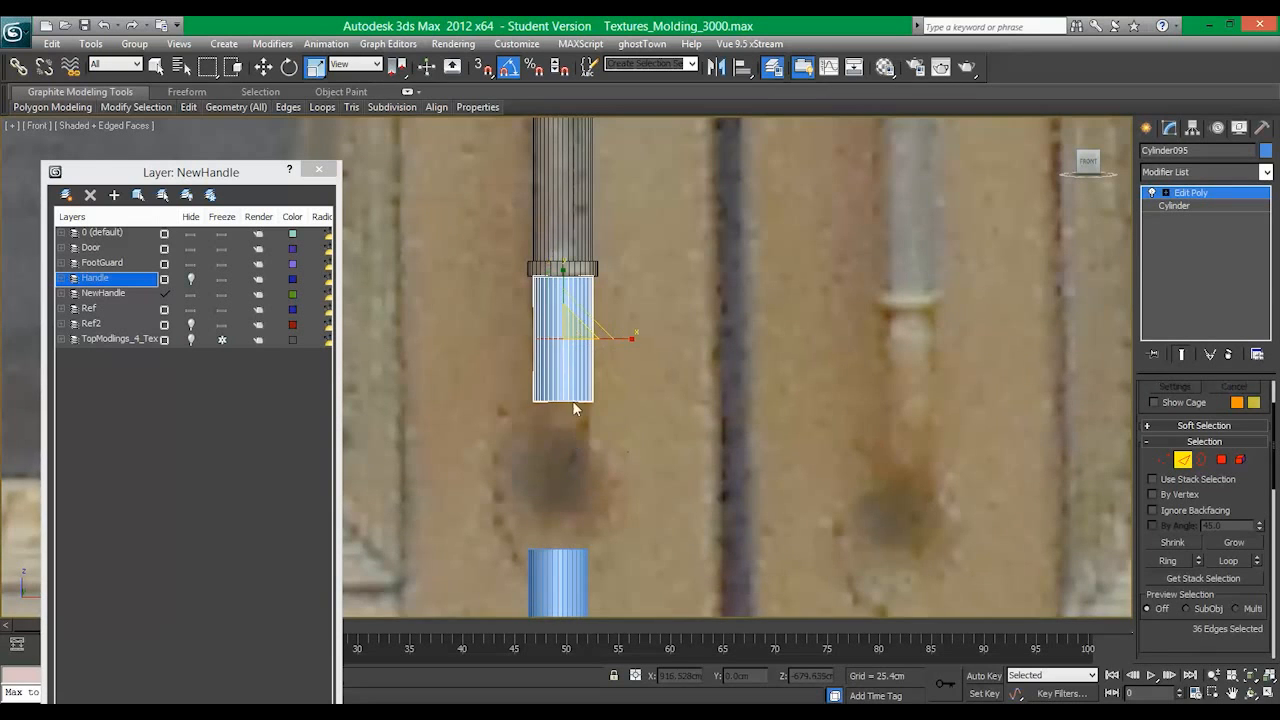
# Step: Select the bottom ring of polygons on the cylinder below the collar and extrude it outward by about 2.28 cm
pyautogui.press('w')
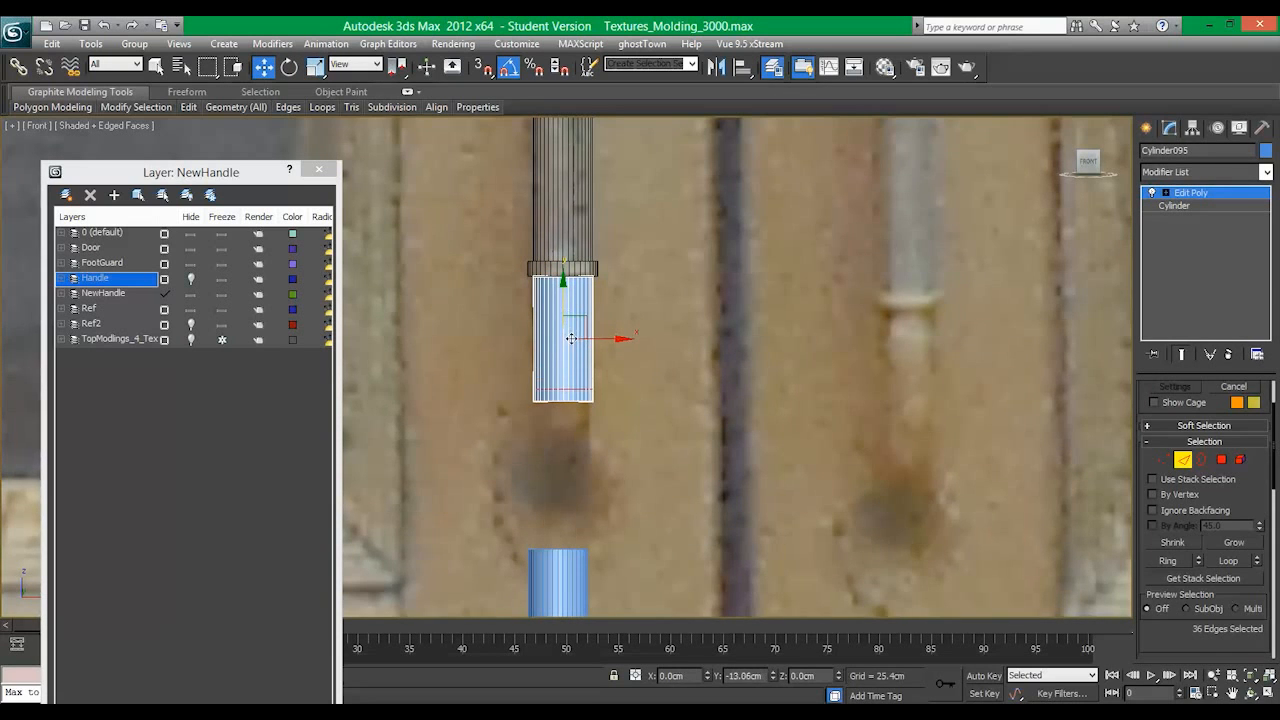
pyautogui.click(1222, 460)
pyautogui.moveTo(650, 440); pyautogui.dragTo(503, 398)
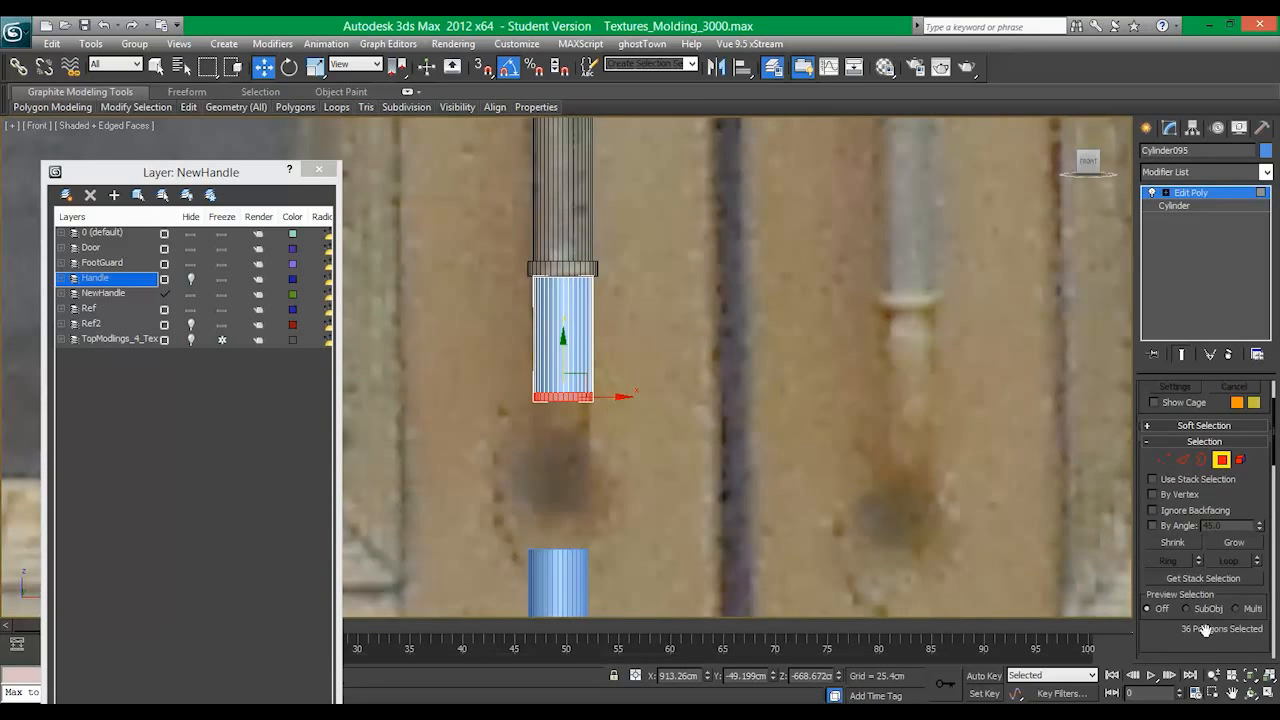
pyautogui.moveTo(1205, 630); pyautogui.dragTo(1206, 399)
pyautogui.moveTo(1205, 595); pyautogui.dragTo(1188, 415)
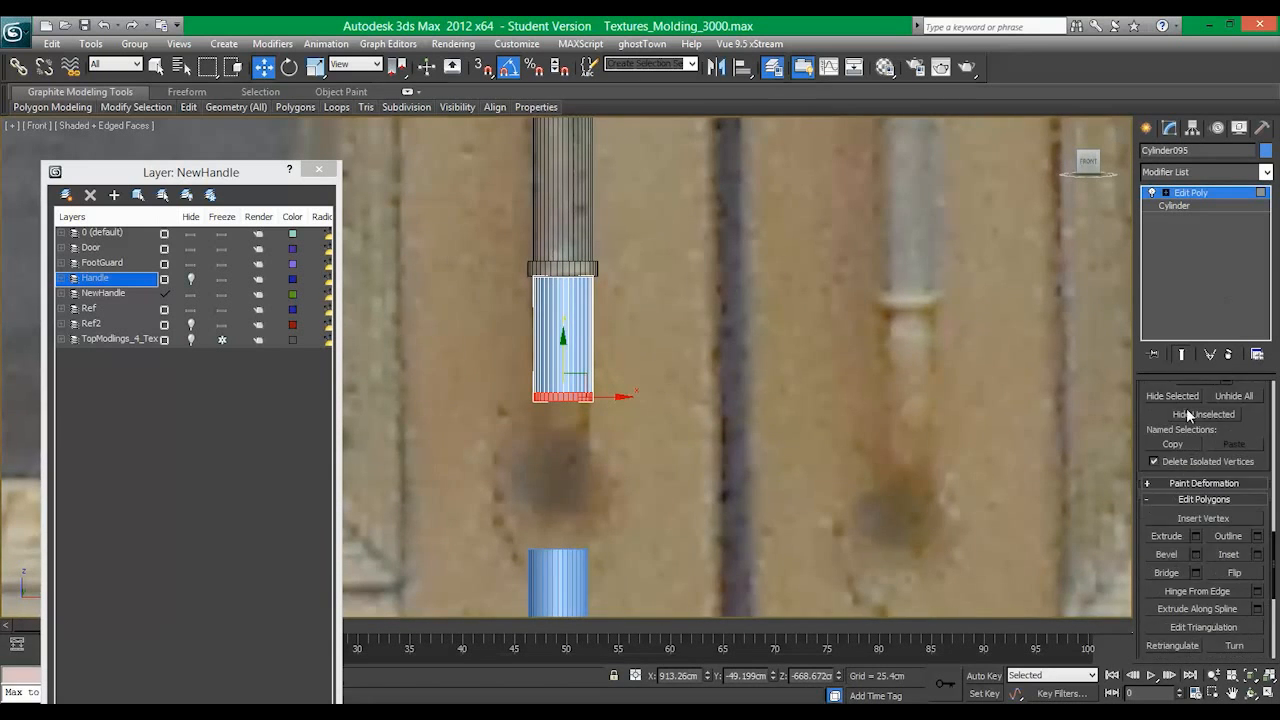
pyautogui.click(1195, 536)
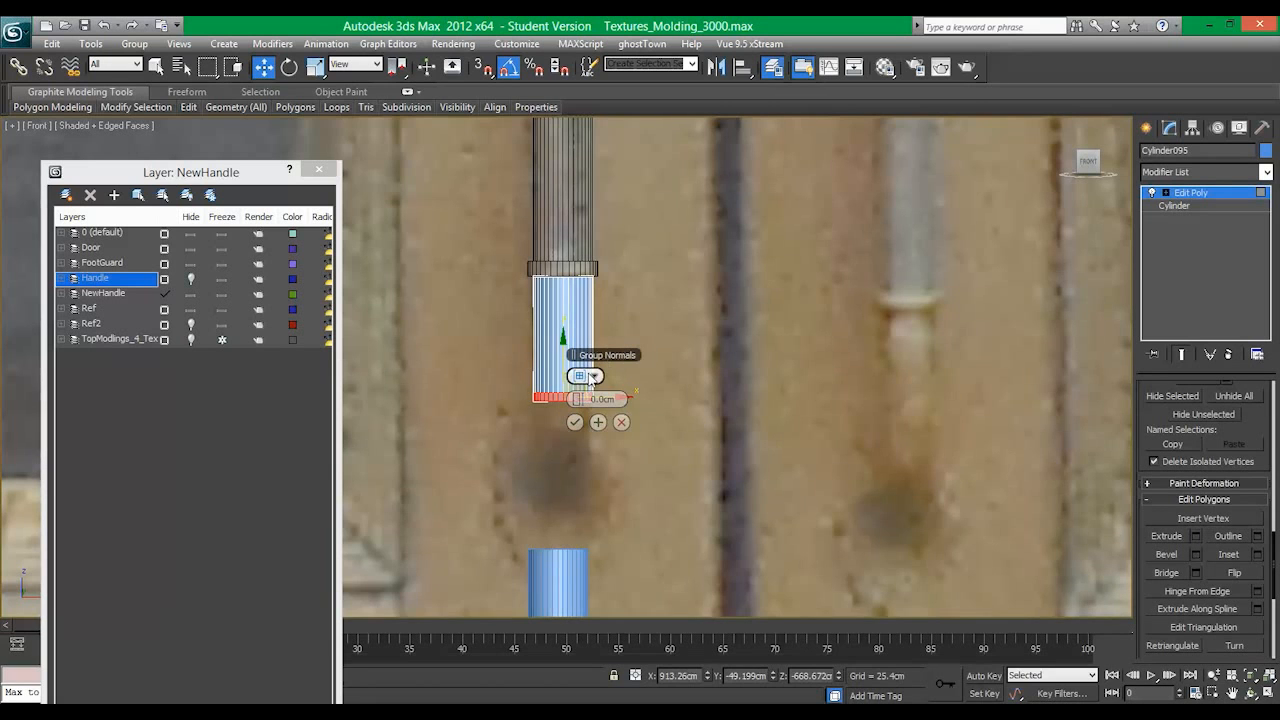
pyautogui.click(594, 377)
pyautogui.click(621, 403)
pyautogui.moveTo(576, 400); pyautogui.dragTo(580, 398)
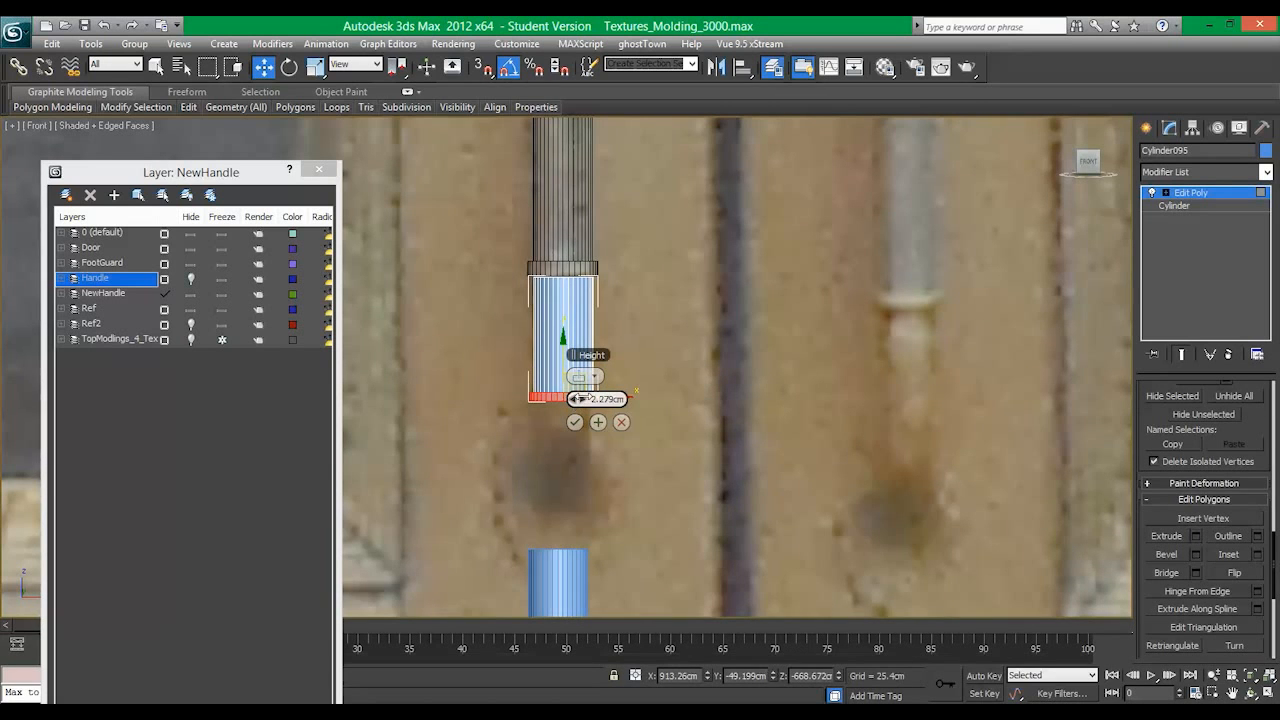
pyautogui.click(575, 422)
# Step: Collapse the flanged cylinder's whole modifier stack into an editable poly
pyautogui.click(1195, 193)
pyautogui.rightClick(1200, 200)
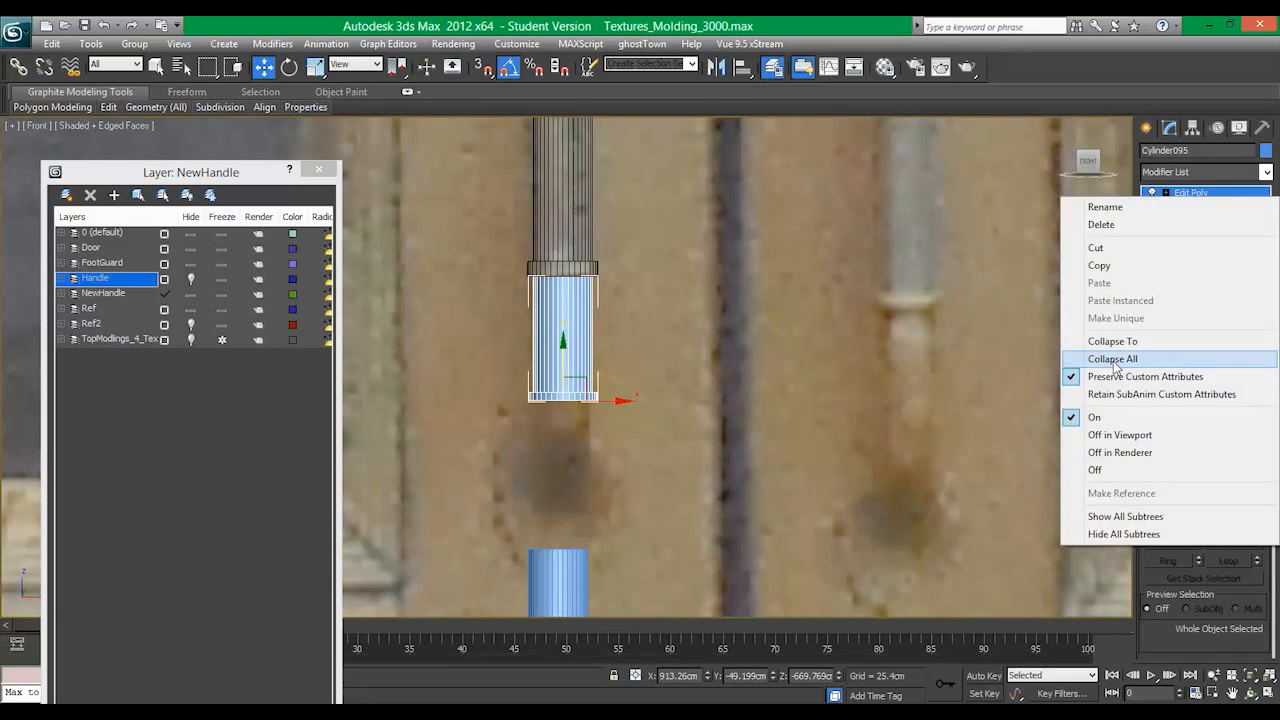
pyautogui.click(1100, 359)
# Step: Nudge the flanged cylinder up slightly so its top edge meets the collar's underside
pyautogui.click(723, 296)
pyautogui.scroll(6, 586, 257)
pyautogui.moveTo(565, 219); pyautogui.dragTo(649, 440, button='middle')
pyautogui.scroll(6, 691, 294)
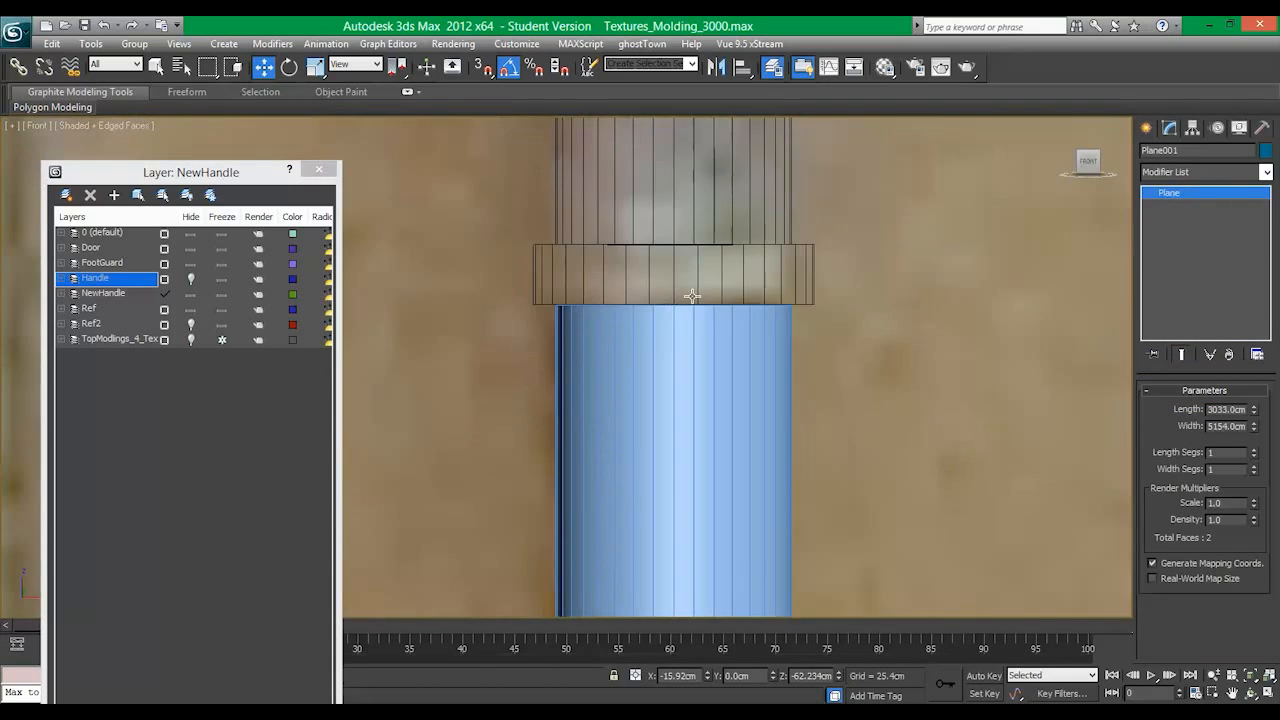
pyautogui.moveTo(668, 321); pyautogui.dragTo(642, 358, button='middle')
pyautogui.scroll(3, 630, 330)
pyautogui.click(671, 306)
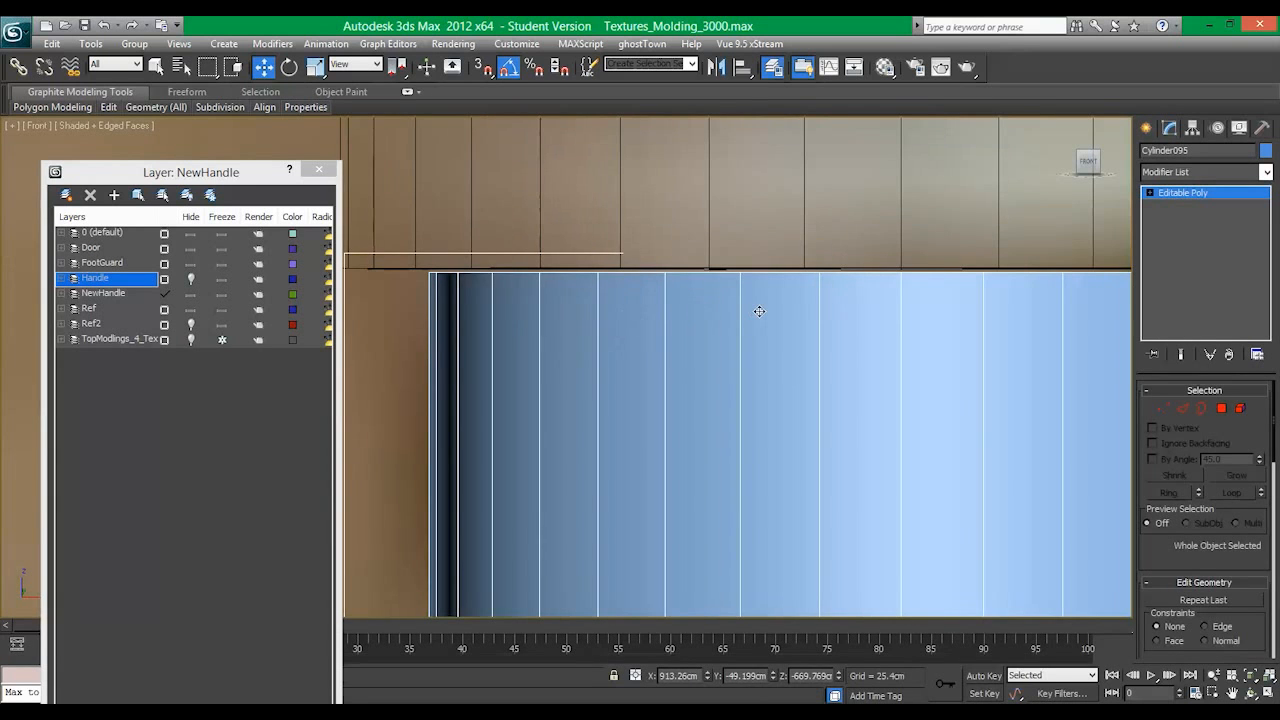
pyautogui.moveTo(759, 307); pyautogui.dragTo(761, 310)
pyautogui.scroll(-6, 760, 310)
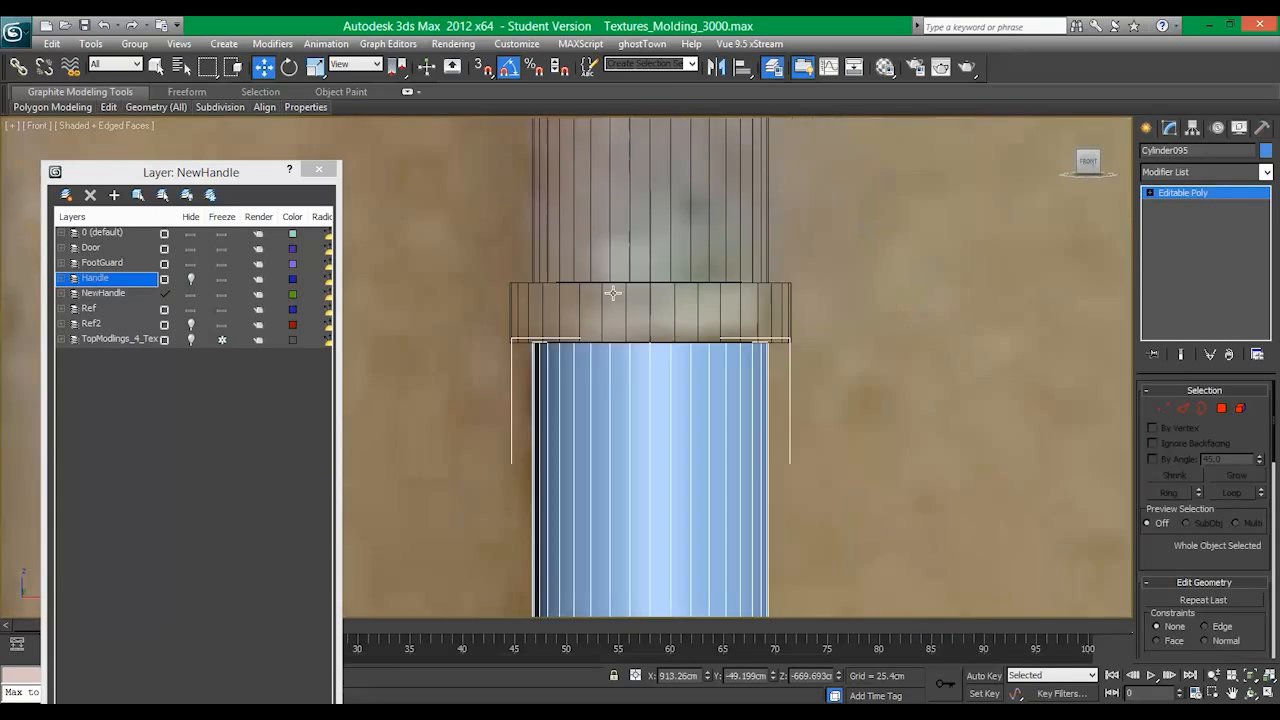
# Step: Select the spare cylinder under the dark spot and lower it about 2.2 cm
pyautogui.moveTo(666, 369); pyautogui.dragTo(622, 315, button='middle')
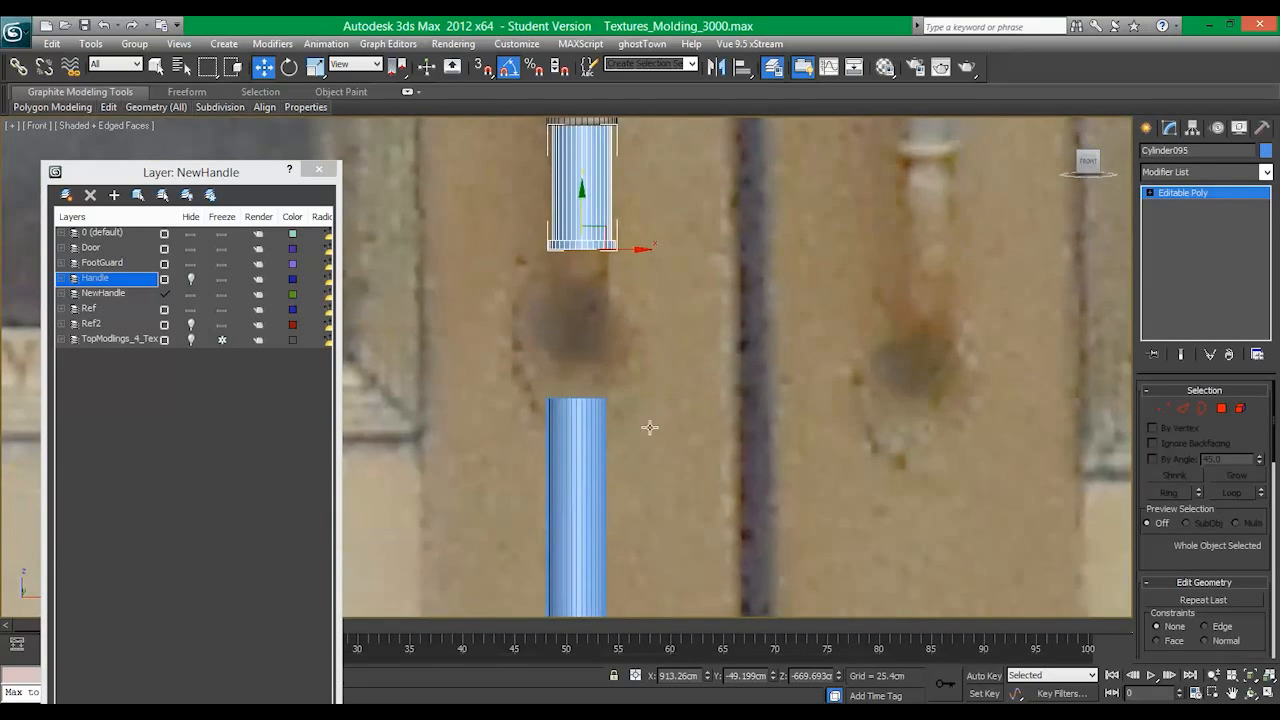
pyautogui.click(580, 467)
pyautogui.scroll(-4, 594, 423)
pyautogui.scroll(3, 590, 432)
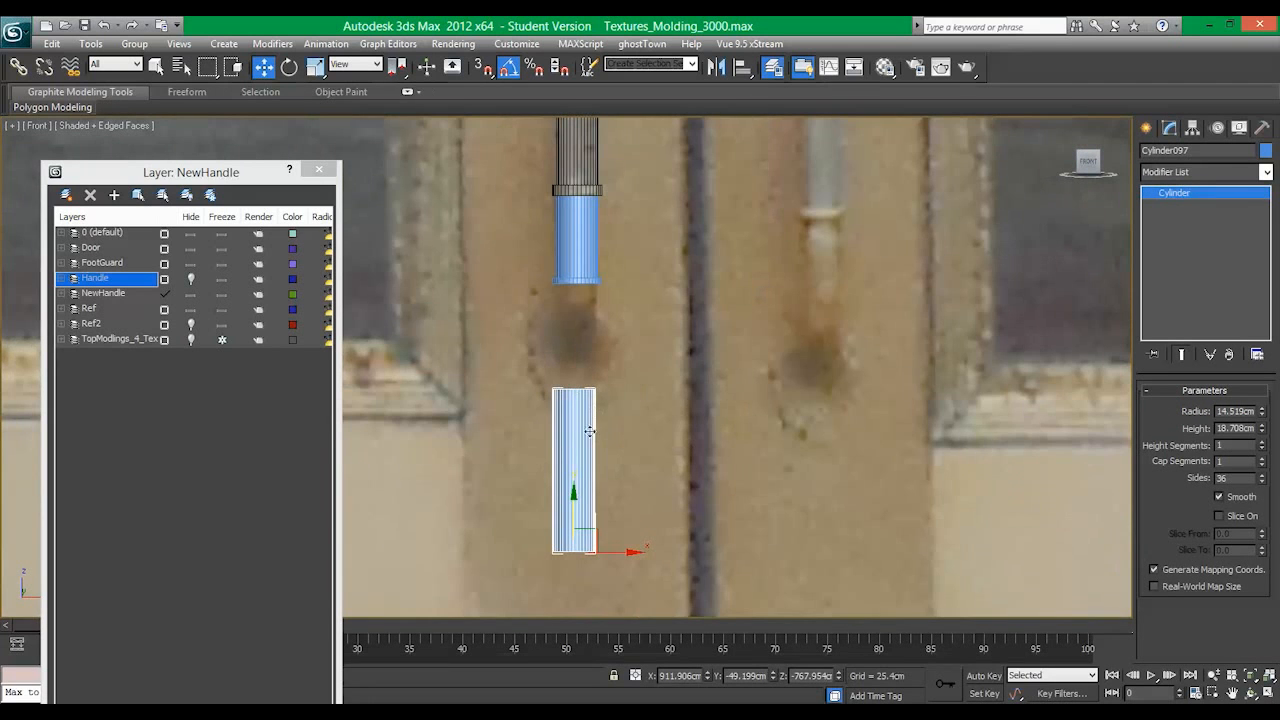
pyautogui.moveTo(573, 493); pyautogui.dragTo(649, 506)
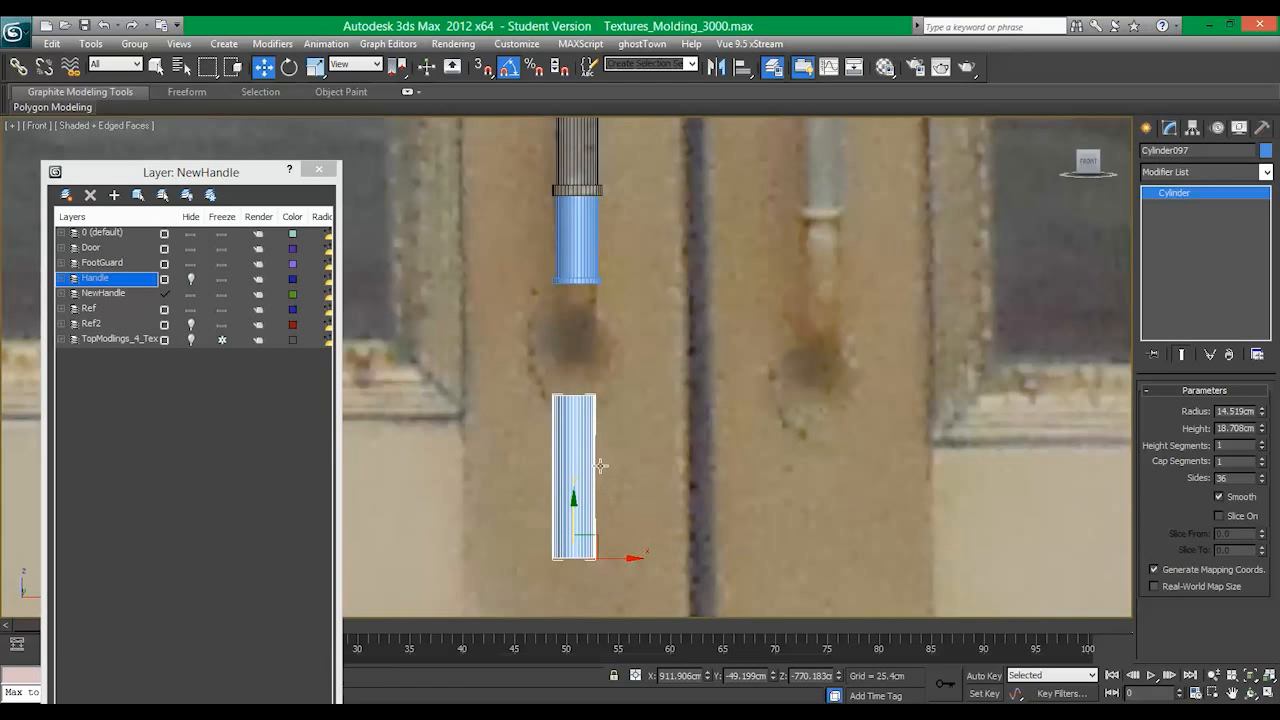
pyautogui.moveTo(600, 466); pyautogui.dragTo(619, 460, button='middle')
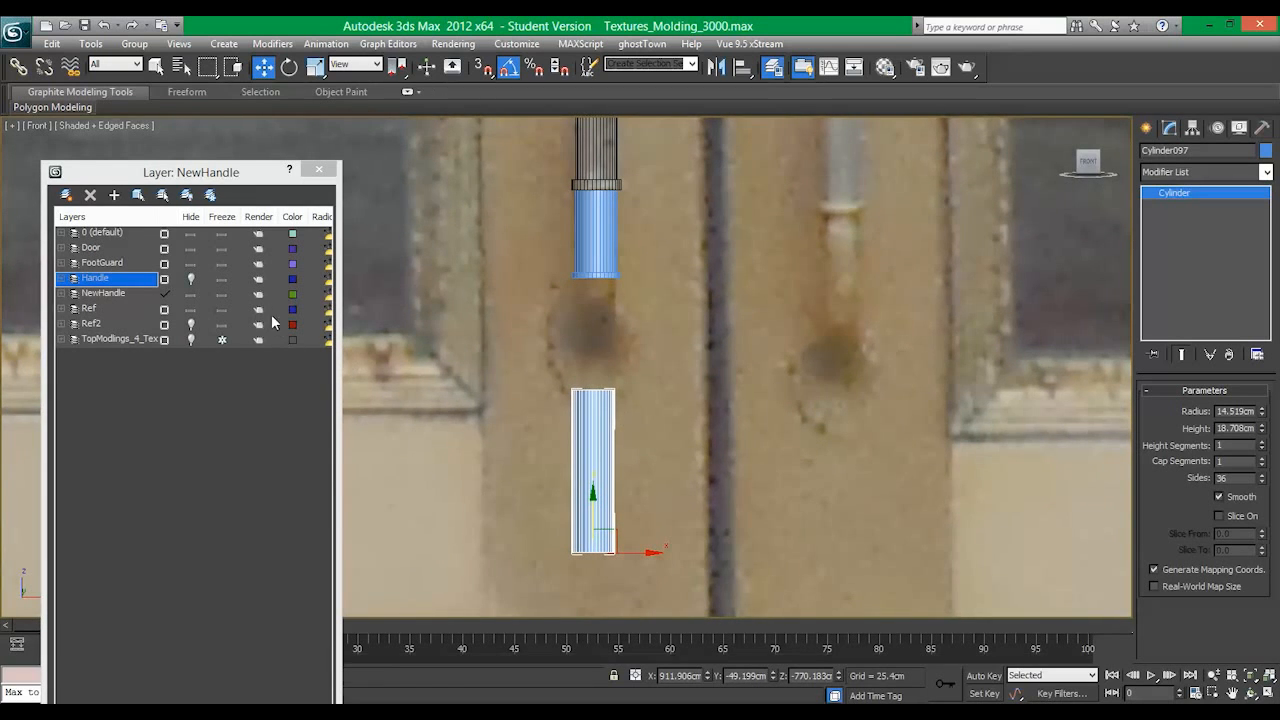
# Step: Show the Handle layer, examine the old handle's curved elbow and its modifiers in the perspective view, and hide the layer again
pyautogui.click(192, 276)
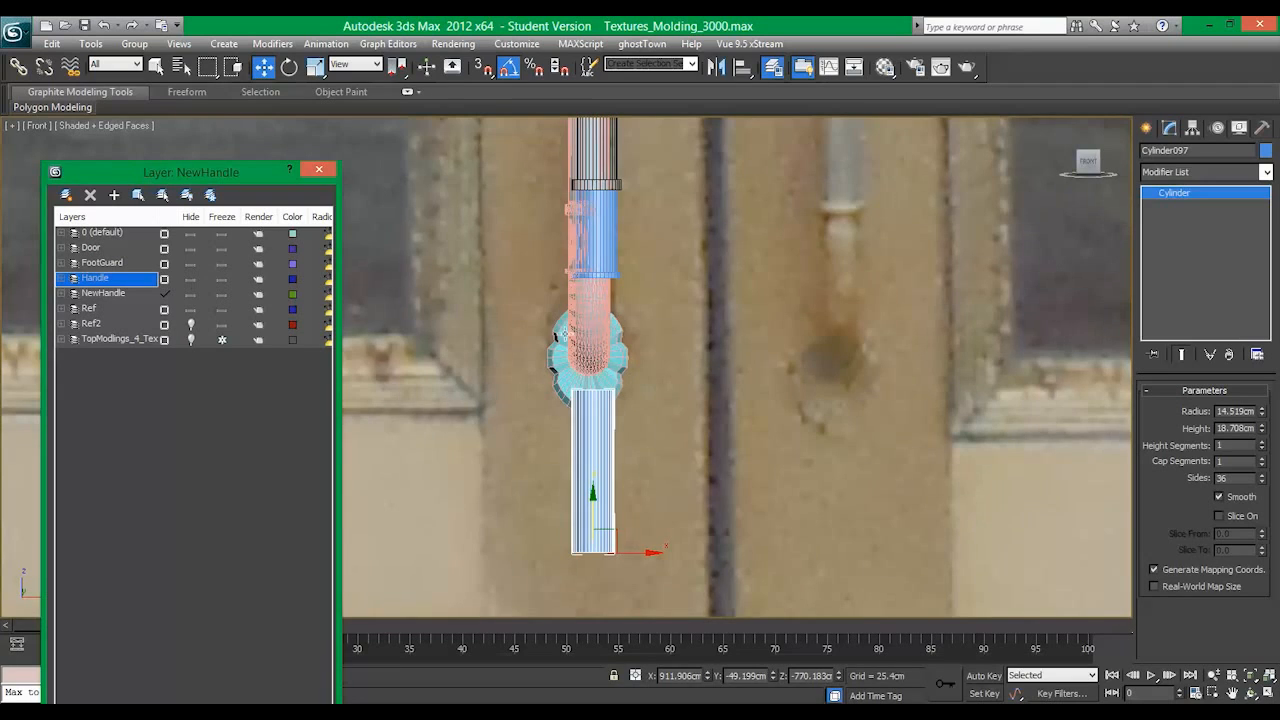
pyautogui.click(591, 320)
pyautogui.hotkey('alt', 'w')
pyautogui.scroll(1, 862, 460)
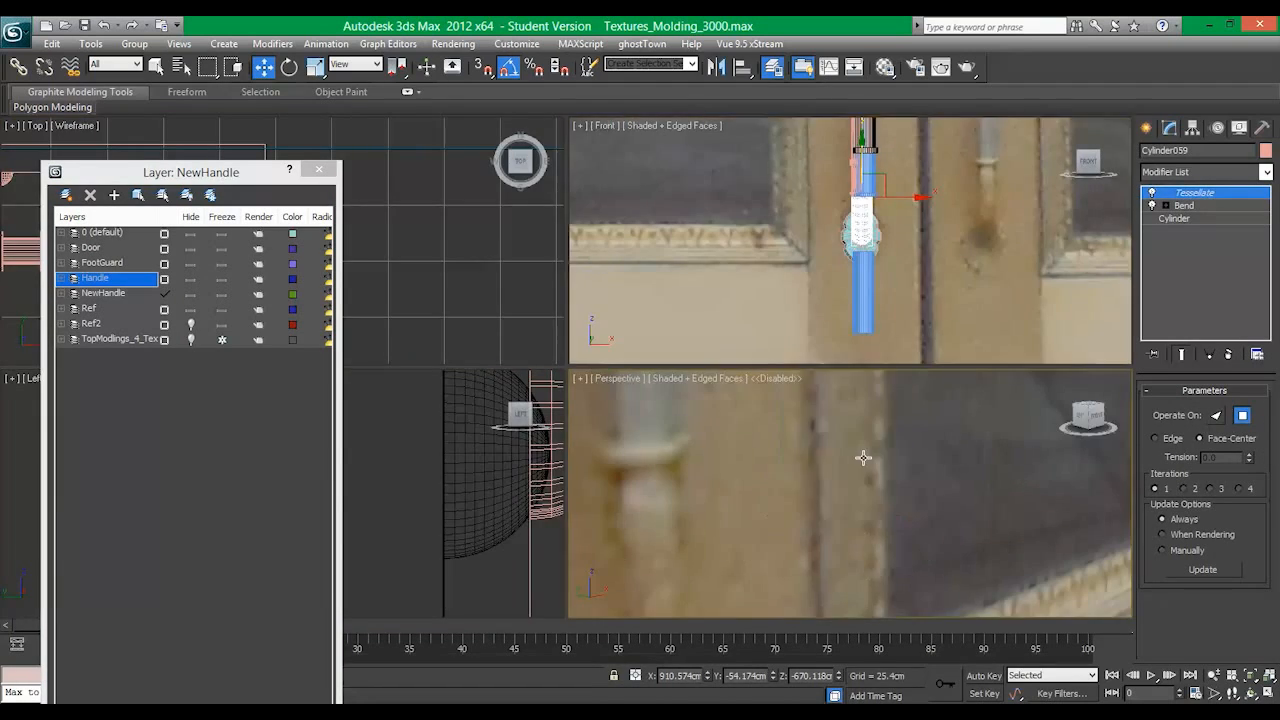
pyautogui.hotkey('alt', 'w')
pyautogui.press('z')
pyautogui.keyDown('alt'); pyautogui.moveTo(717, 466); pyautogui.dragTo(638, 446, button='middle'); pyautogui.keyUp('alt')
pyautogui.scroll(-4, 671, 431)
pyautogui.hotkey('alt', 'w')
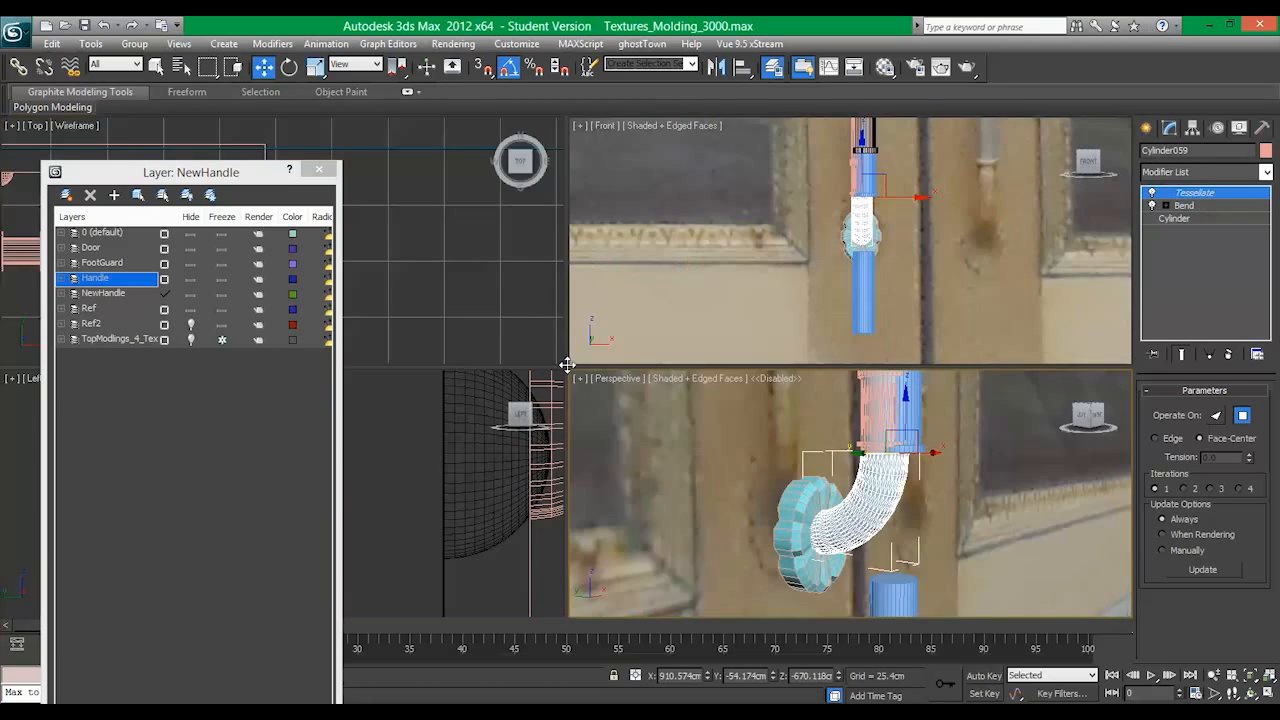
pyautogui.rightClick(814, 272)
pyautogui.hotkey('alt', 'w')
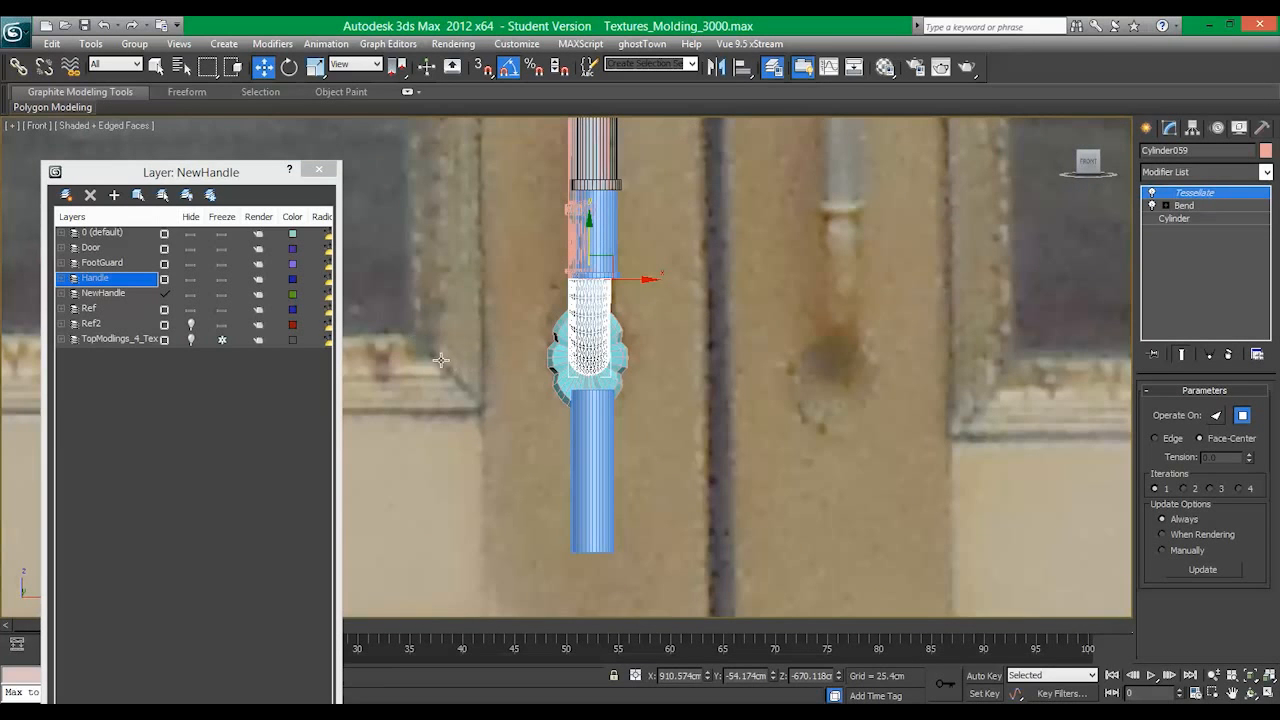
pyautogui.click(191, 279)
# Step: Give the spare lower cylinder 8 height segments
pyautogui.click(606, 428)
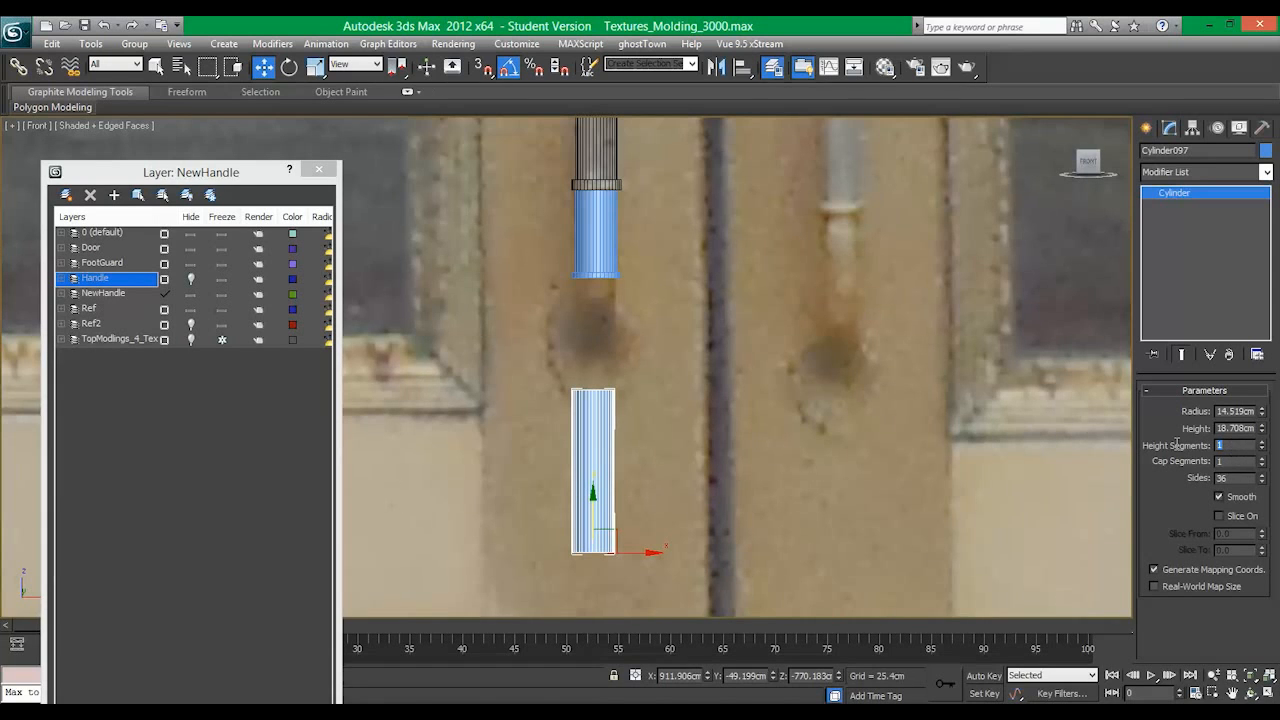
pyautogui.write('5')
pyautogui.write('8')
# Step: Try a Bend modifier with an angle of 26.5 on the lower cylinder, testing the X and Y bend axes
pyautogui.click(1223, 173)
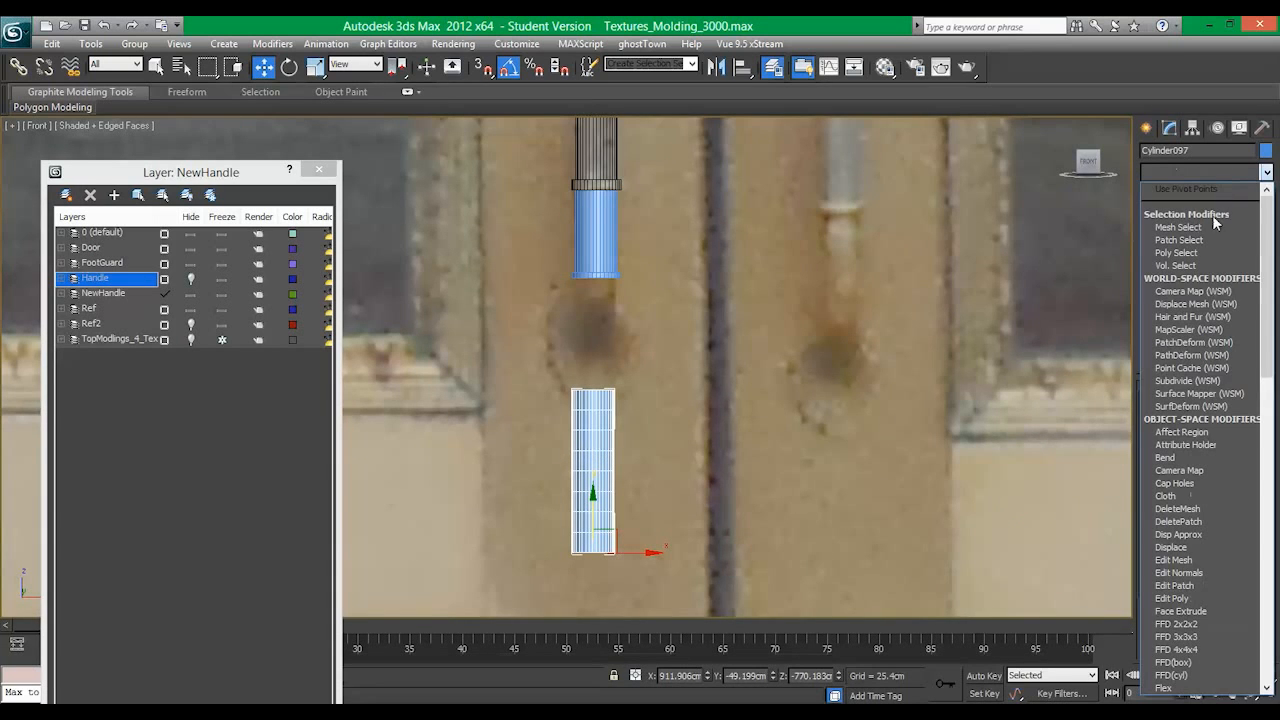
pyautogui.click(1192, 458)
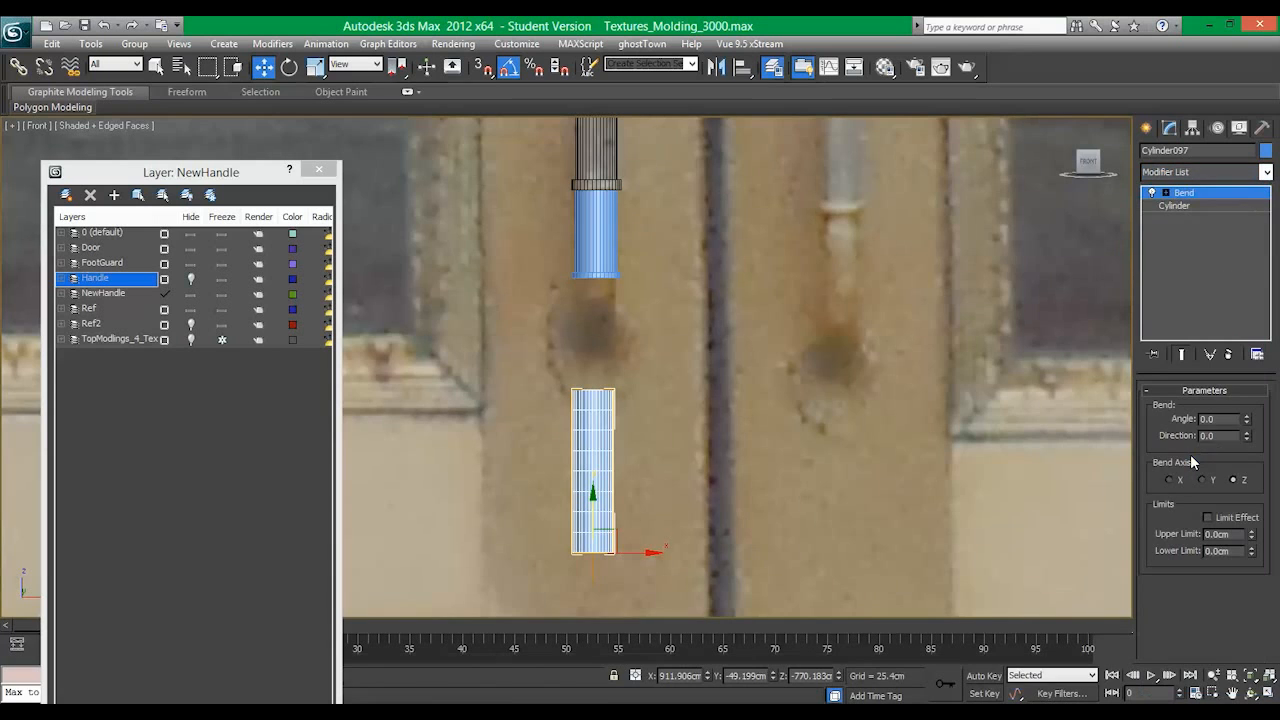
pyautogui.moveTo(1245, 421); pyautogui.dragTo(1247, 376)
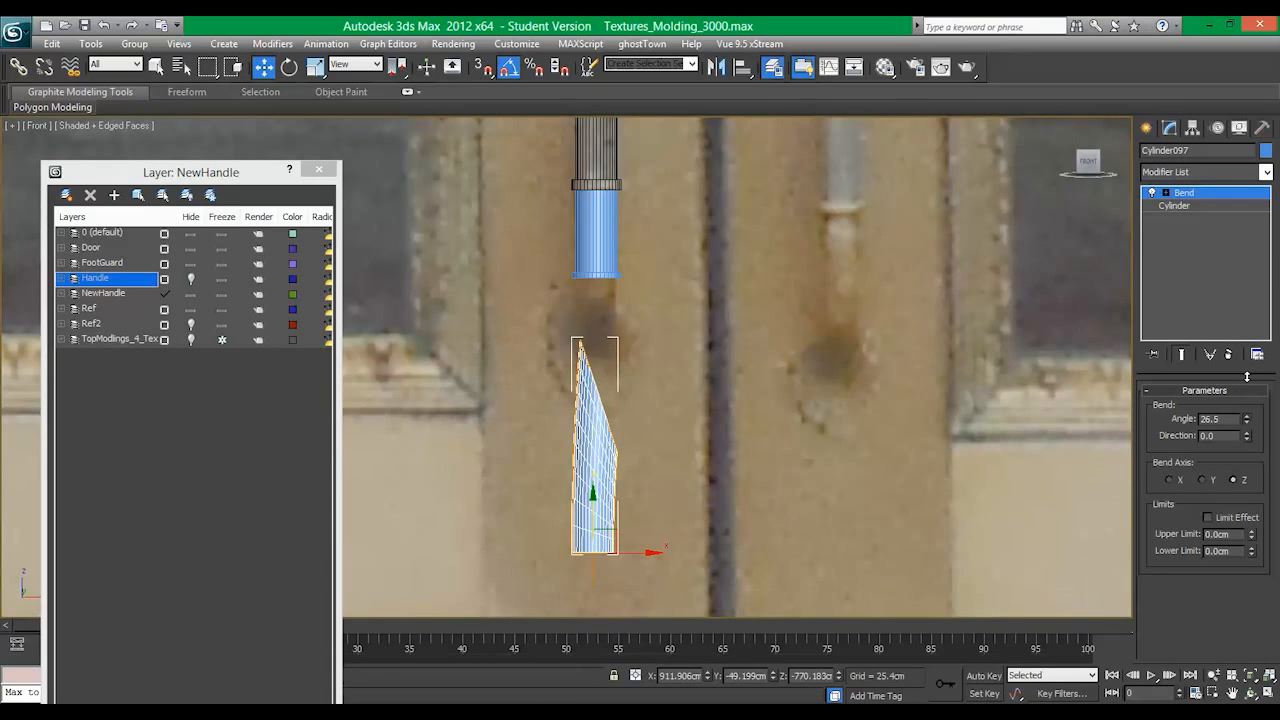
pyautogui.click(1203, 480)
pyautogui.click(1183, 480)
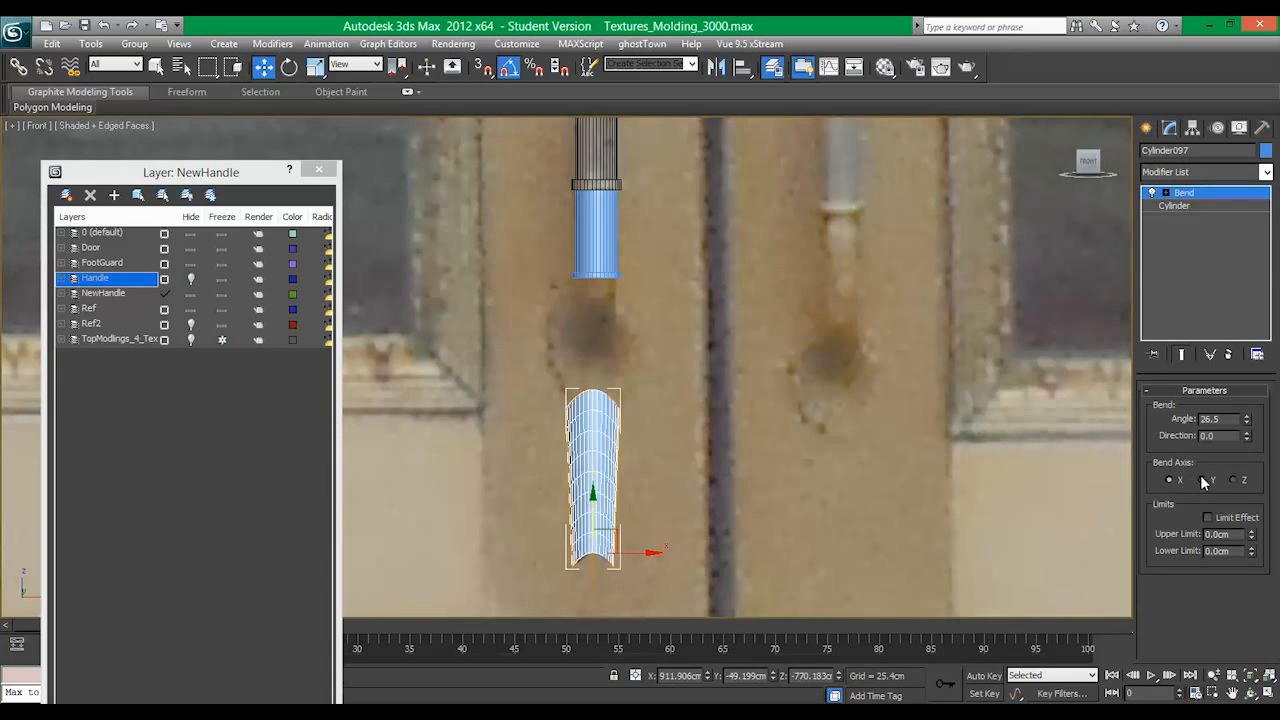
pyautogui.click(1202, 480)
# Step: Check the bend in perspective, try an angle of 310.5 on the Y axis, and remove the Bend modifier
pyautogui.hotkey('alt', 'w')
pyautogui.keyDown('alt'); pyautogui.moveTo(808, 494); pyautogui.dragTo(829, 497, button='middle'); pyautogui.keyUp('alt')
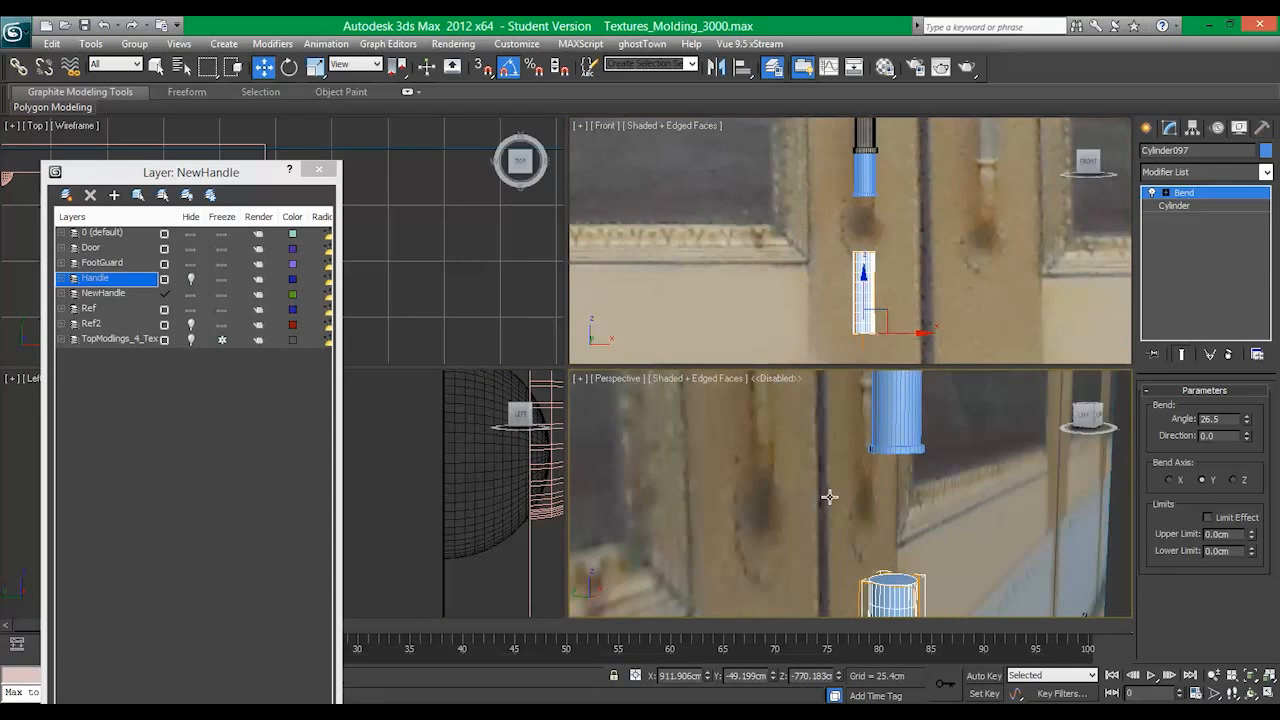
pyautogui.hotkey('alt', 'w')
pyautogui.press('z')
pyautogui.scroll(-5, 708, 411)
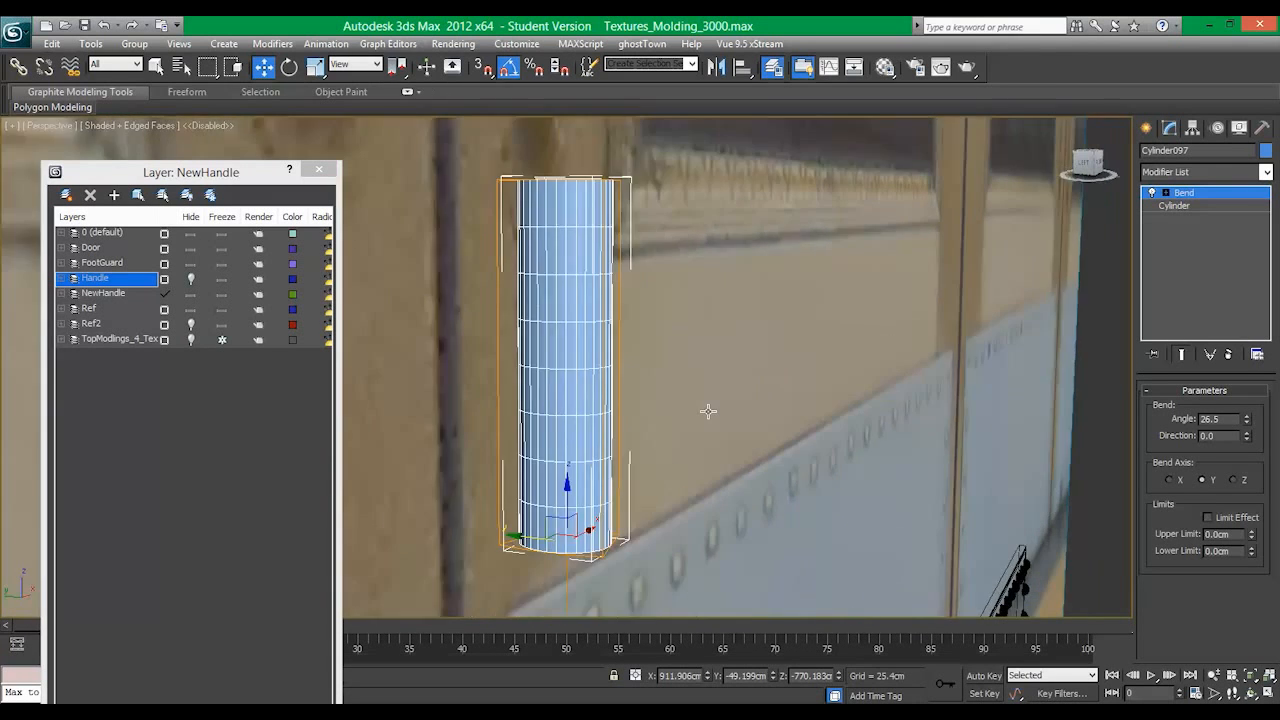
pyautogui.keyDown('alt'); pyautogui.moveTo(708, 411); pyautogui.dragTo(673, 447, button='middle'); pyautogui.keyUp('alt')
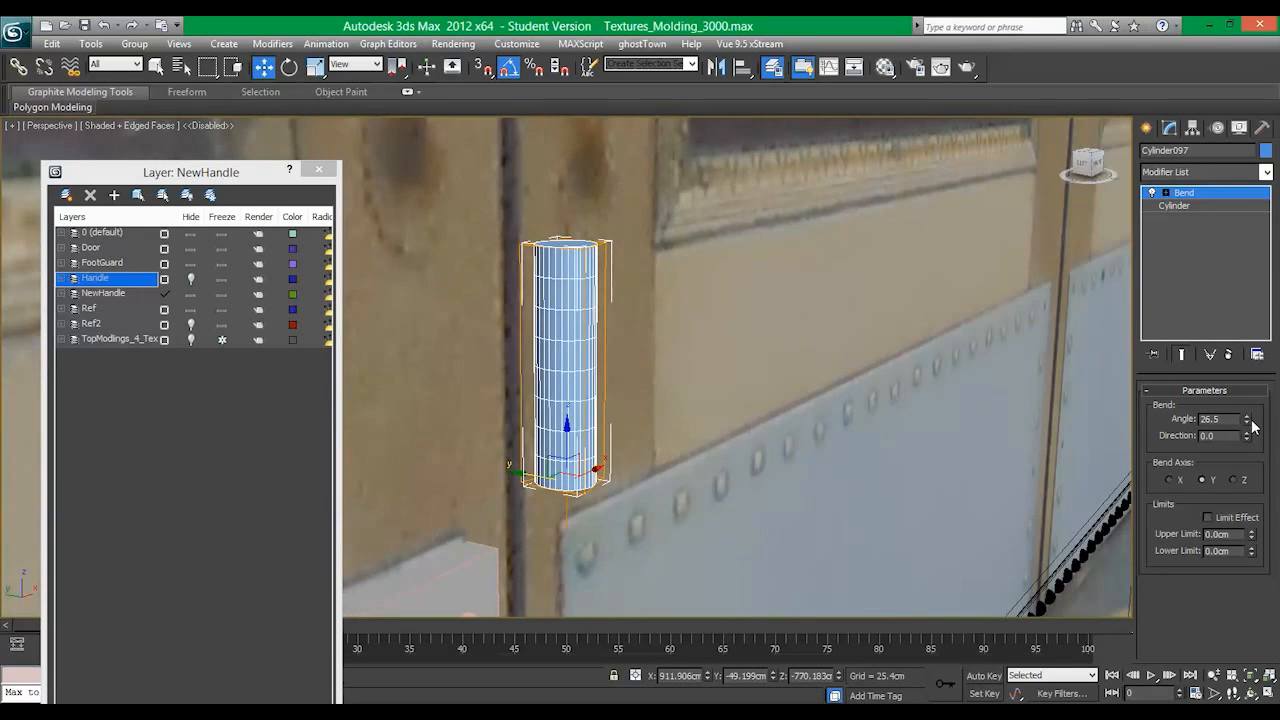
pyautogui.moveTo(1246, 420); pyautogui.dragTo(1161, 672)
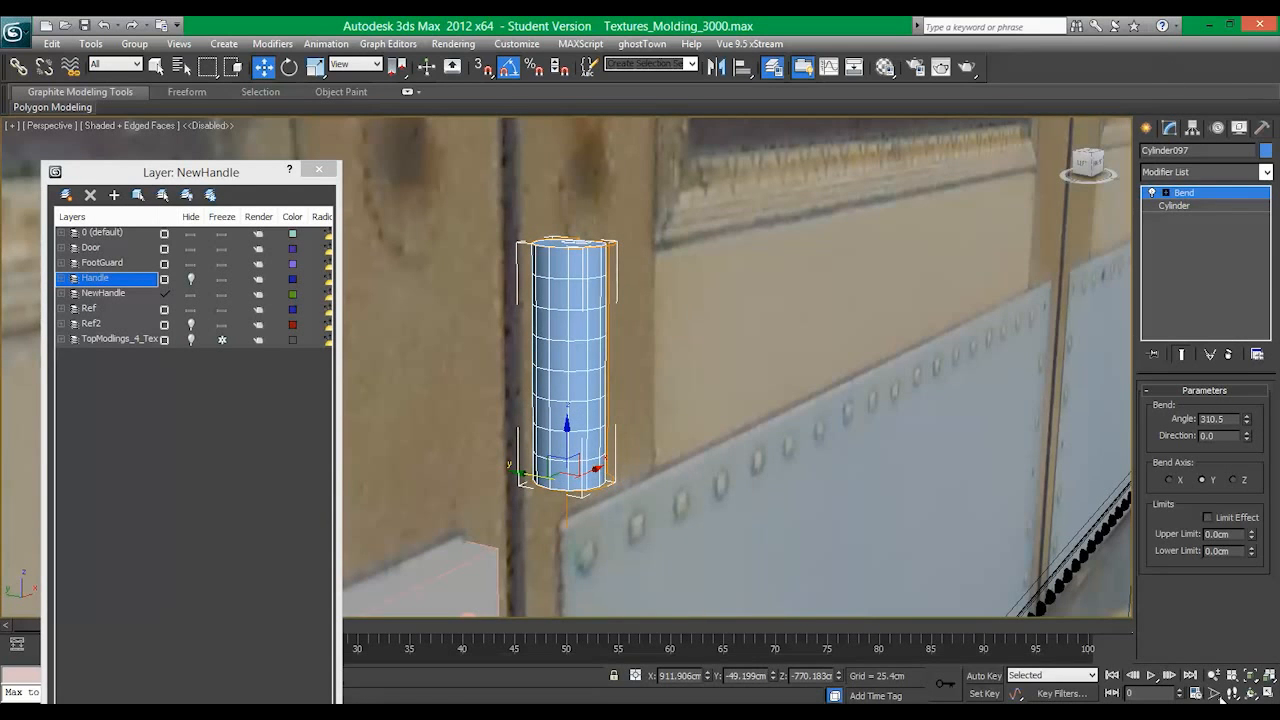
pyautogui.click(1233, 480)
pyautogui.click(1170, 481)
pyautogui.click(1228, 355)
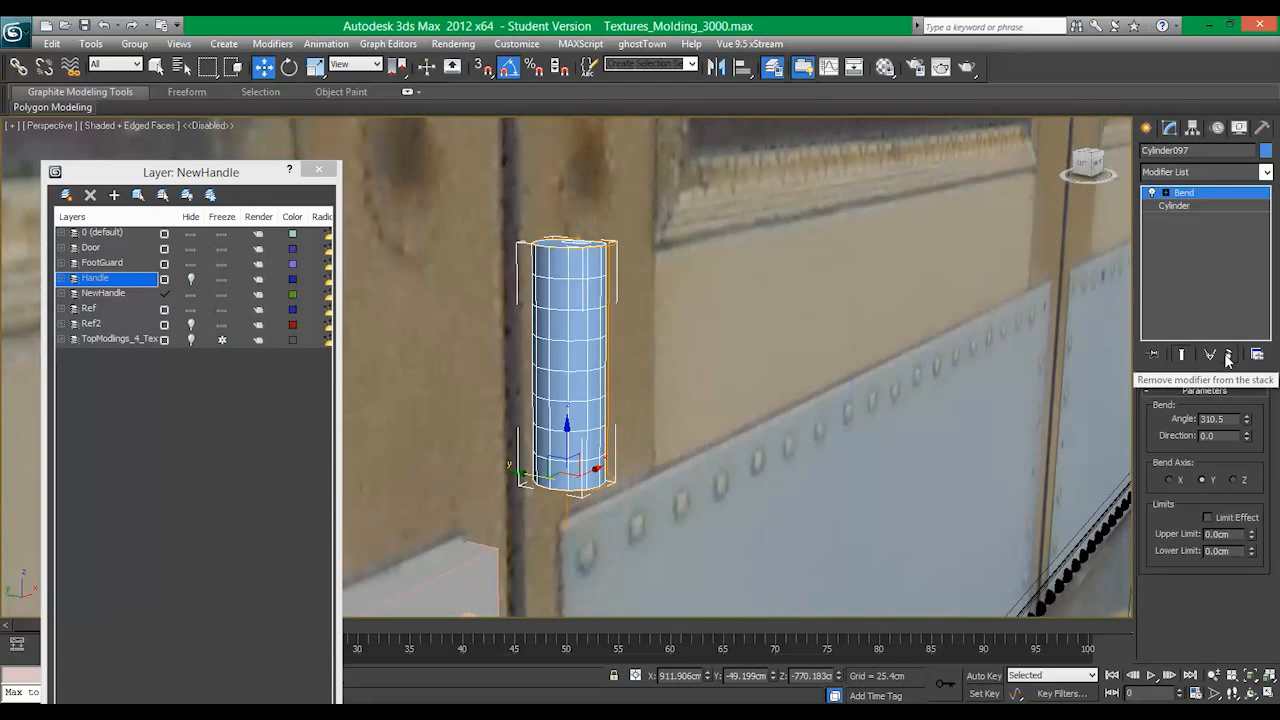
pyautogui.press('d')
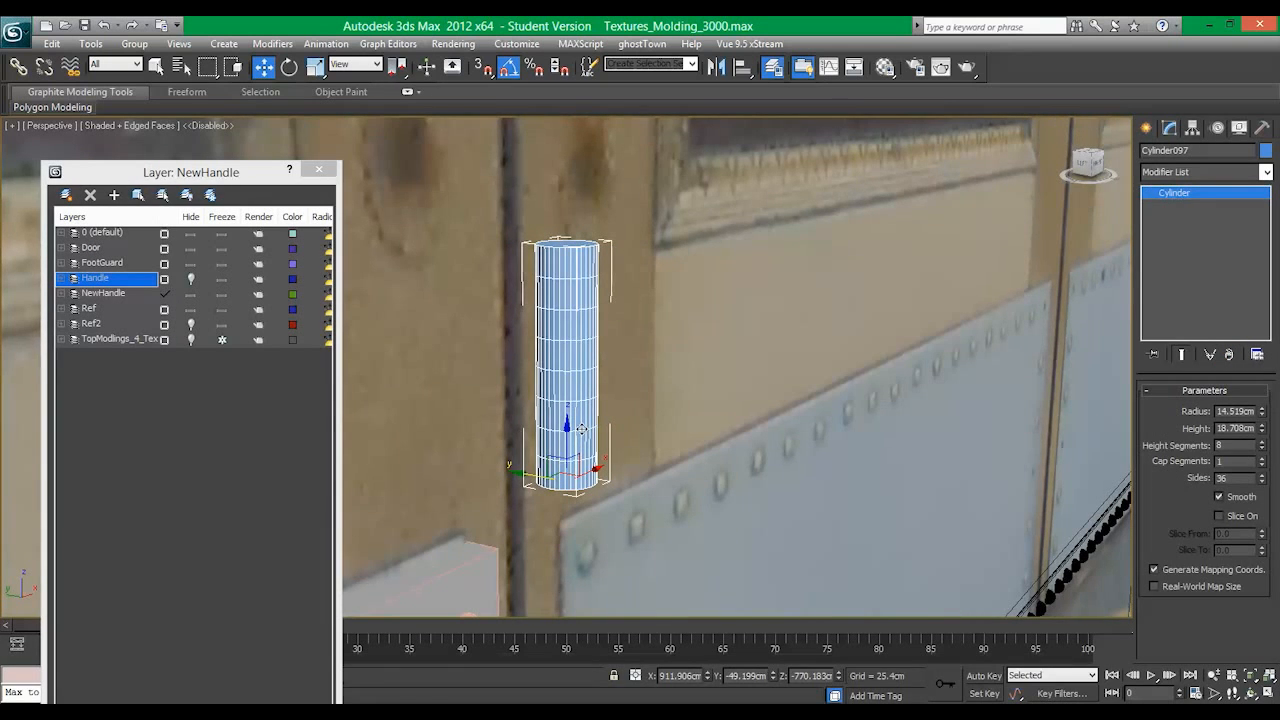
# Step: Rotate the lower cylinder 90 degrees about X to point away from the door and reset its transform with Reset XForm
pyautogui.press('e')
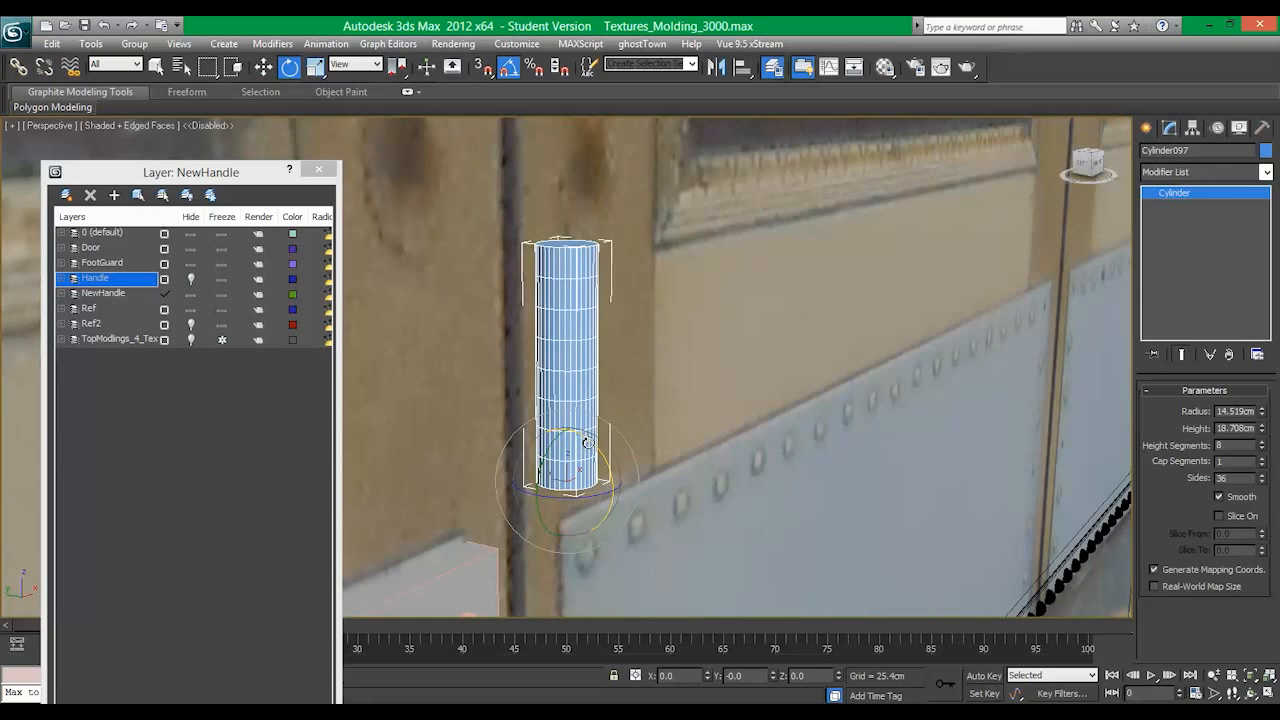
pyautogui.moveTo(586, 450); pyautogui.dragTo(619, 516)
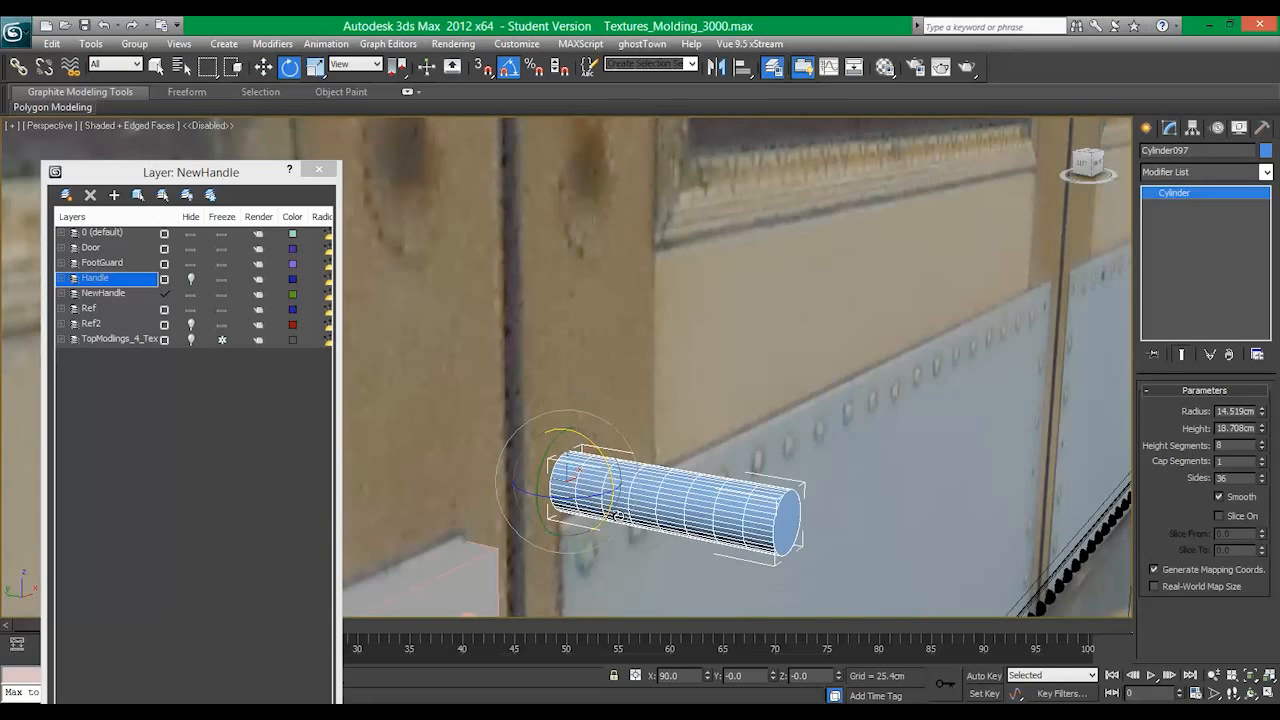
pyautogui.click(1264, 131)
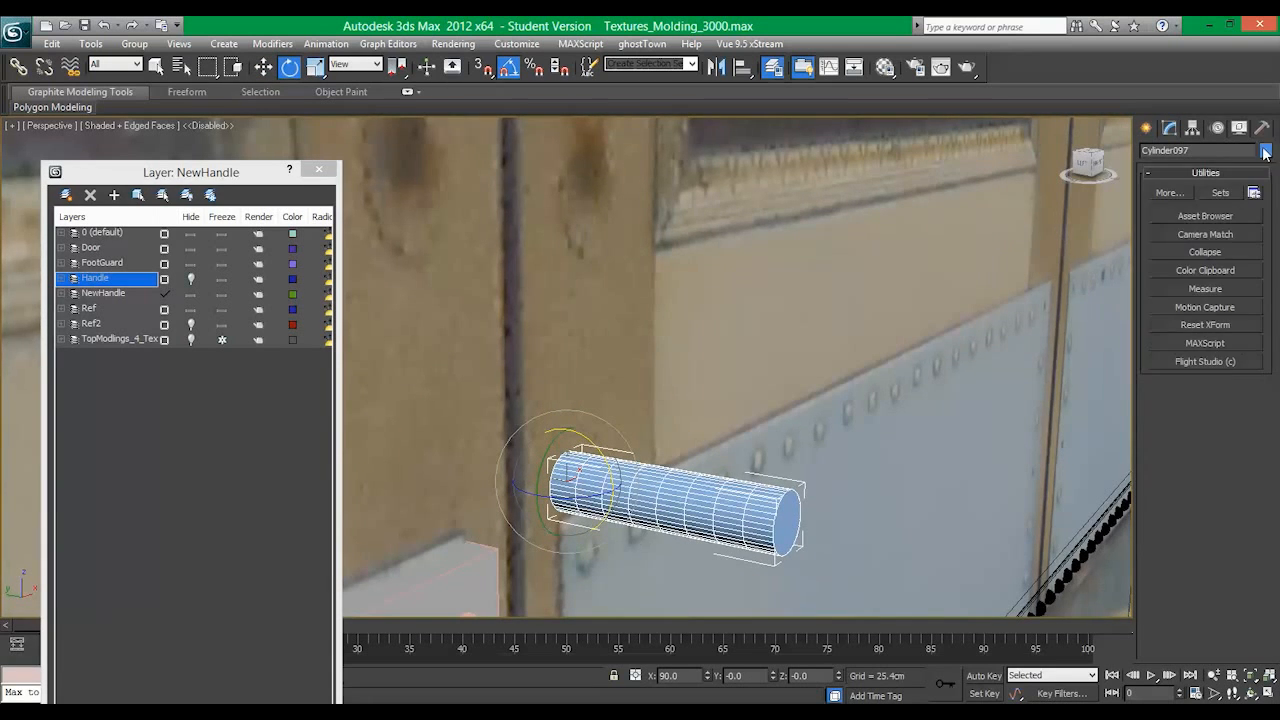
pyautogui.click(1226, 322)
pyautogui.click(1205, 413)
# Step: Add an Edit Poly modifier to the rotated cylinder and collapse its whole stack into an editable poly
pyautogui.click(1169, 128)
pyautogui.click(1200, 171)
pyautogui.click(1178, 598)
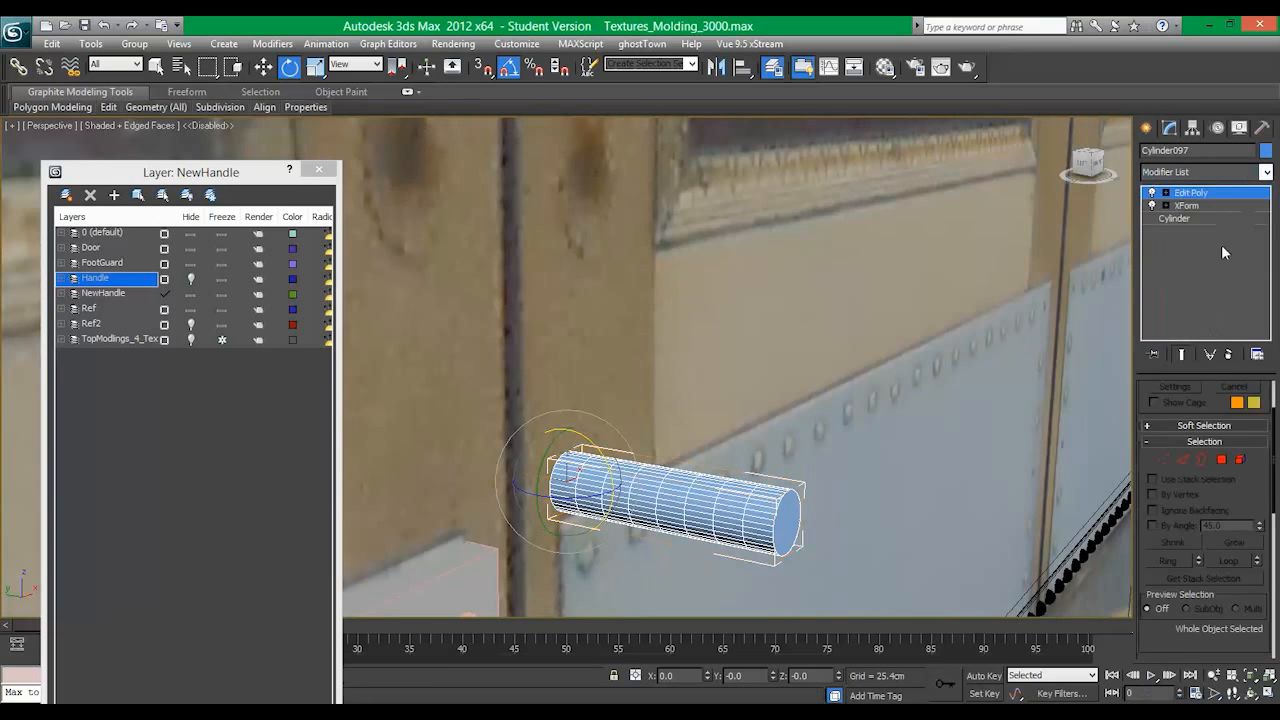
pyautogui.rightClick(1197, 199)
pyautogui.click(1115, 349)
# Step: Apply a Bend modifier to the lower cylinder with a 90 degree angle on the Y axis
pyautogui.click(1205, 171)
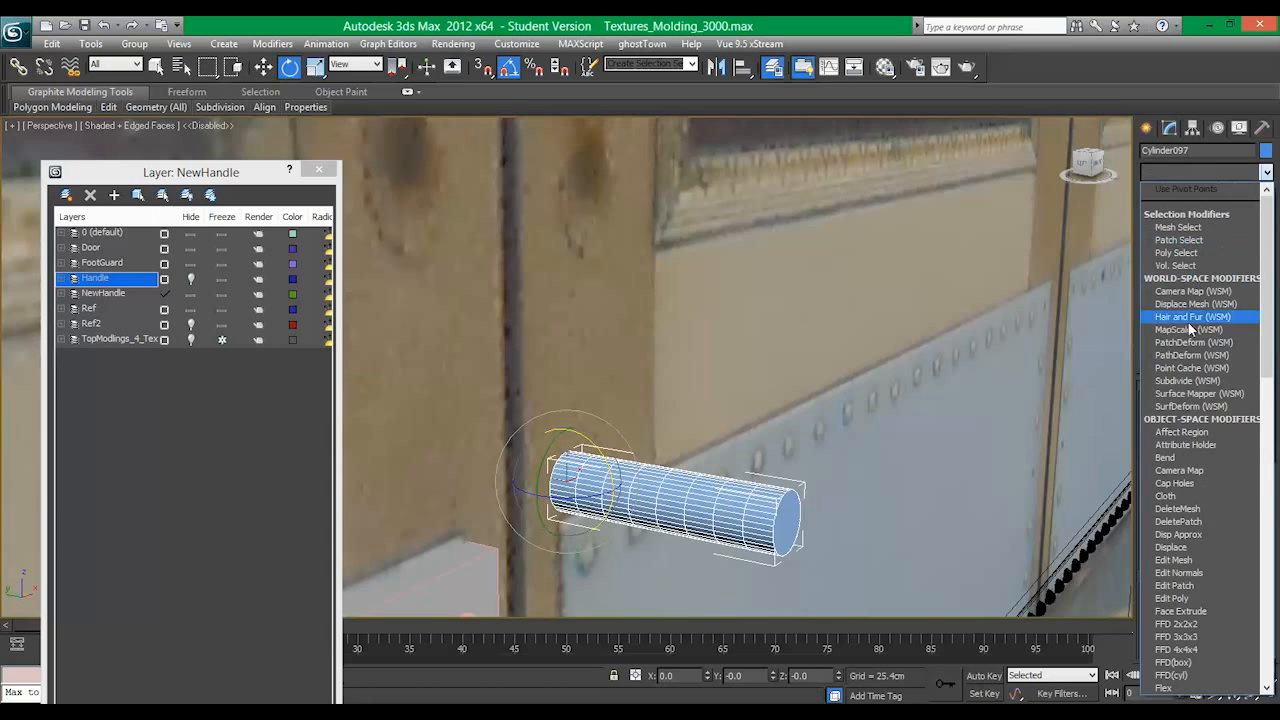
pyautogui.click(1190, 460)
pyautogui.moveTo(1246, 421); pyautogui.dragTo(1244, 338)
pyautogui.click(1208, 480)
pyautogui.click(1180, 482)
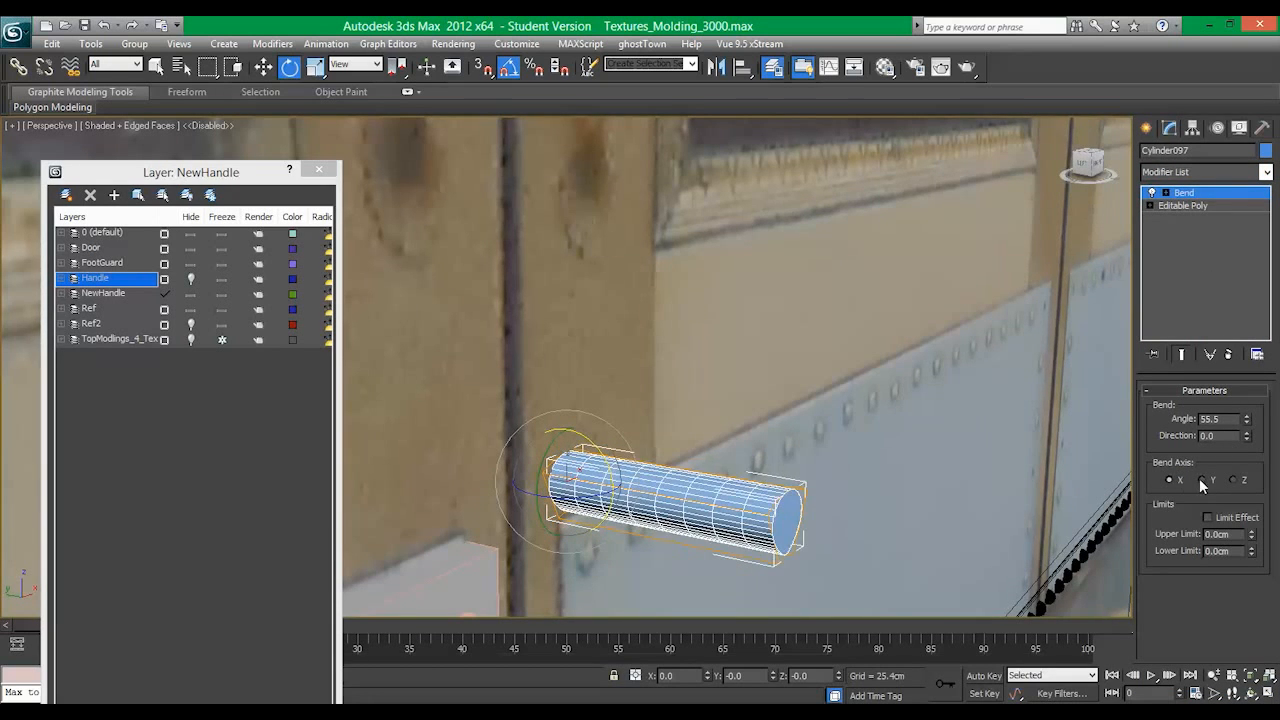
pyautogui.click(1202, 480)
pyautogui.moveTo(1246, 421); pyautogui.dragTo(1248, 372)
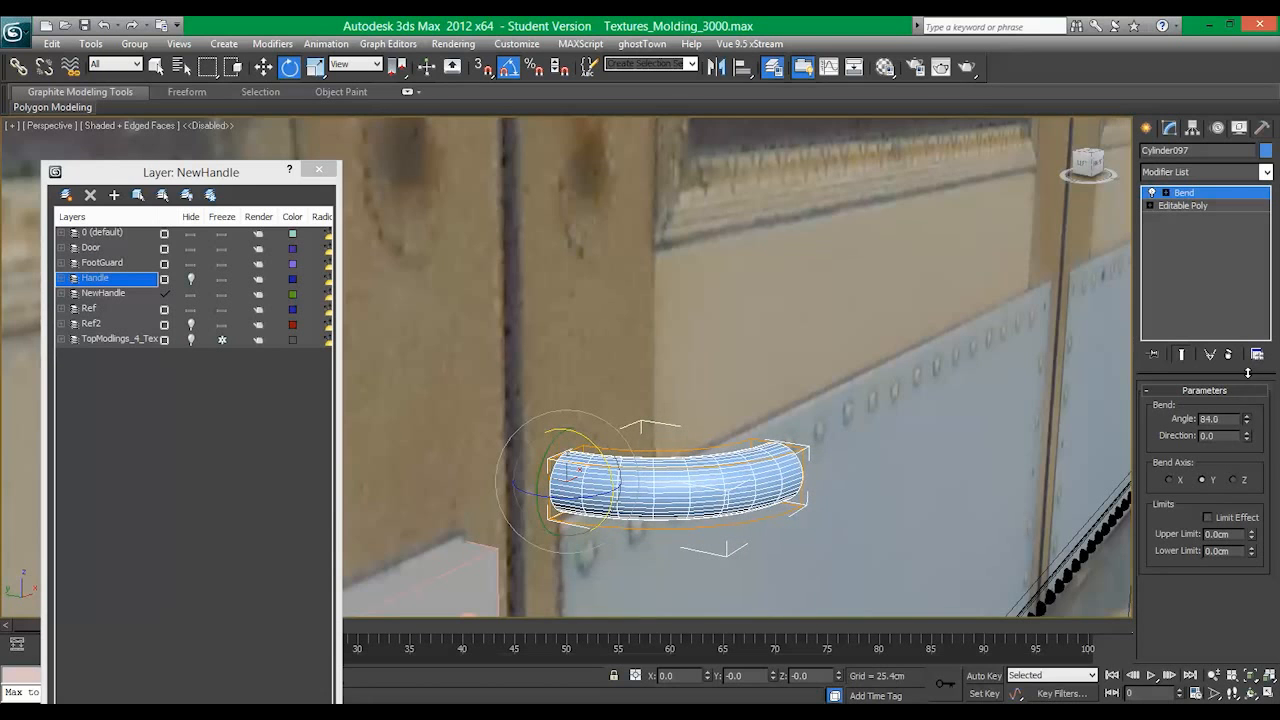
pyautogui.press('Return')
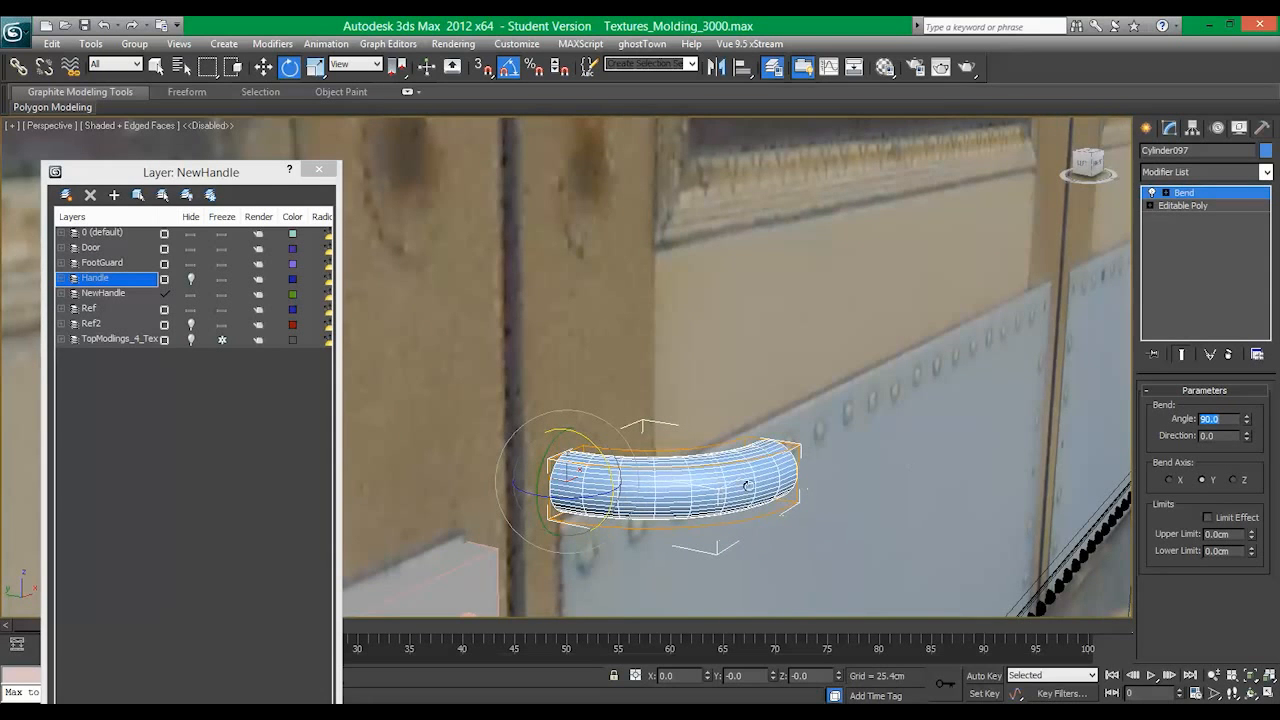
# Step: Rotate the bent cylinder so one end faces the door and the other points up toward the vertical rod
pyautogui.keyDown('alt'); pyautogui.moveTo(742, 489); pyautogui.dragTo(729, 514, button='middle'); pyautogui.keyUp('alt')
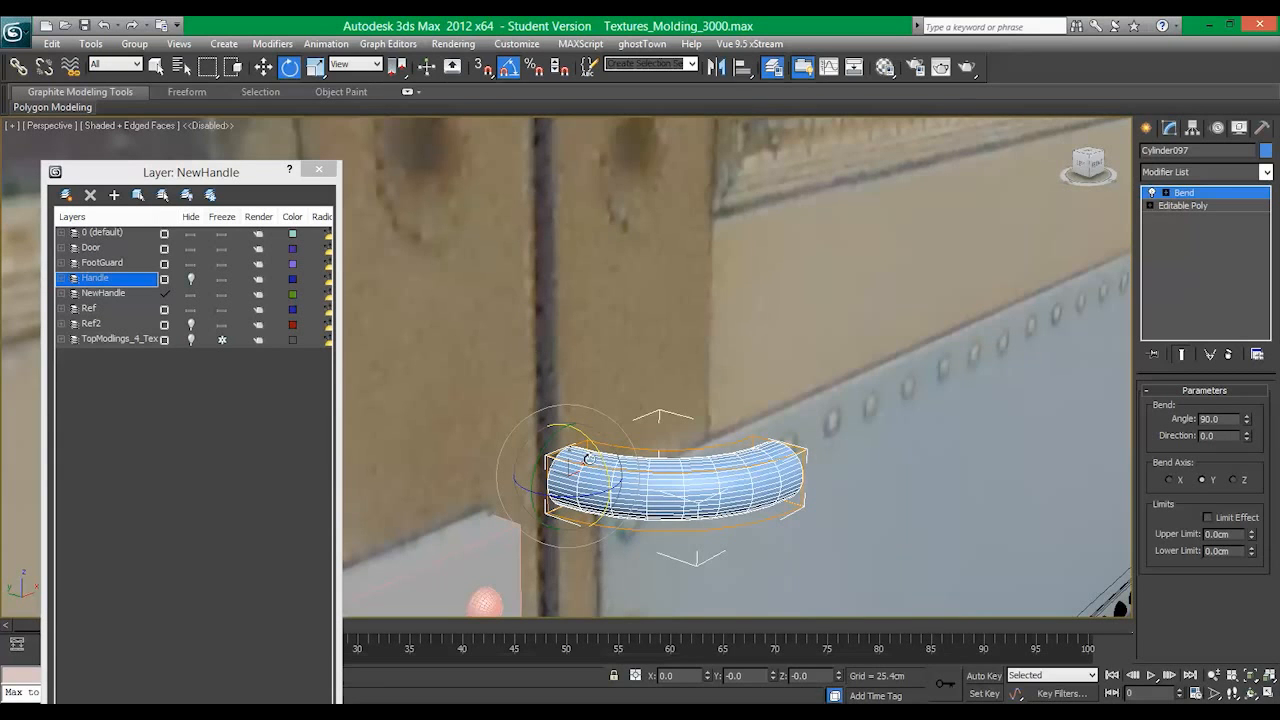
pyautogui.moveTo(600, 464); pyautogui.dragTo(572, 397)
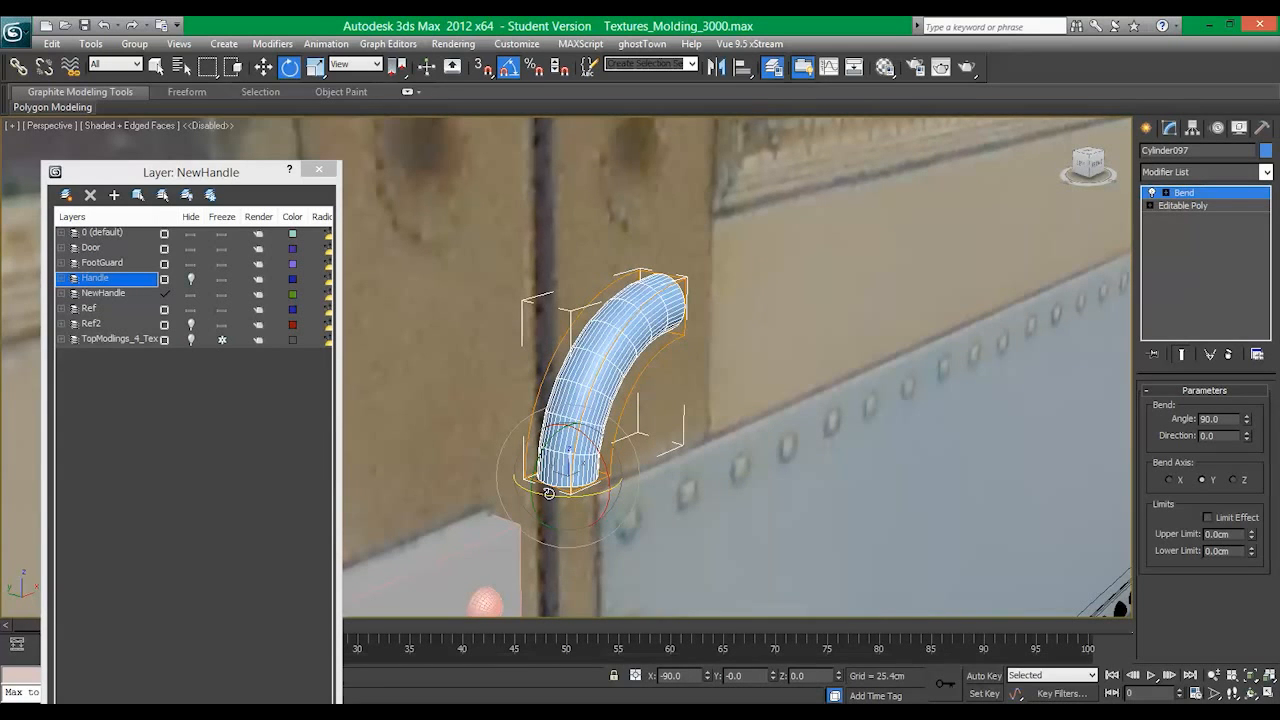
pyautogui.moveTo(549, 493); pyautogui.dragTo(624, 516)
pyautogui.keyDown('alt'); pyautogui.moveTo(740, 517); pyautogui.dragTo(700, 500, button='middle'); pyautogui.keyUp('alt')
# Step: Move the bent elbow under the short sleeve at the lower end of the vertical rod
pyautogui.scroll(-3, 690, 490)
pyautogui.moveTo(690, 490); pyautogui.dragTo(600, 290, button='middle')
pyautogui.press('w')
pyautogui.moveTo(481, 259); pyautogui.dragTo(514, 262)
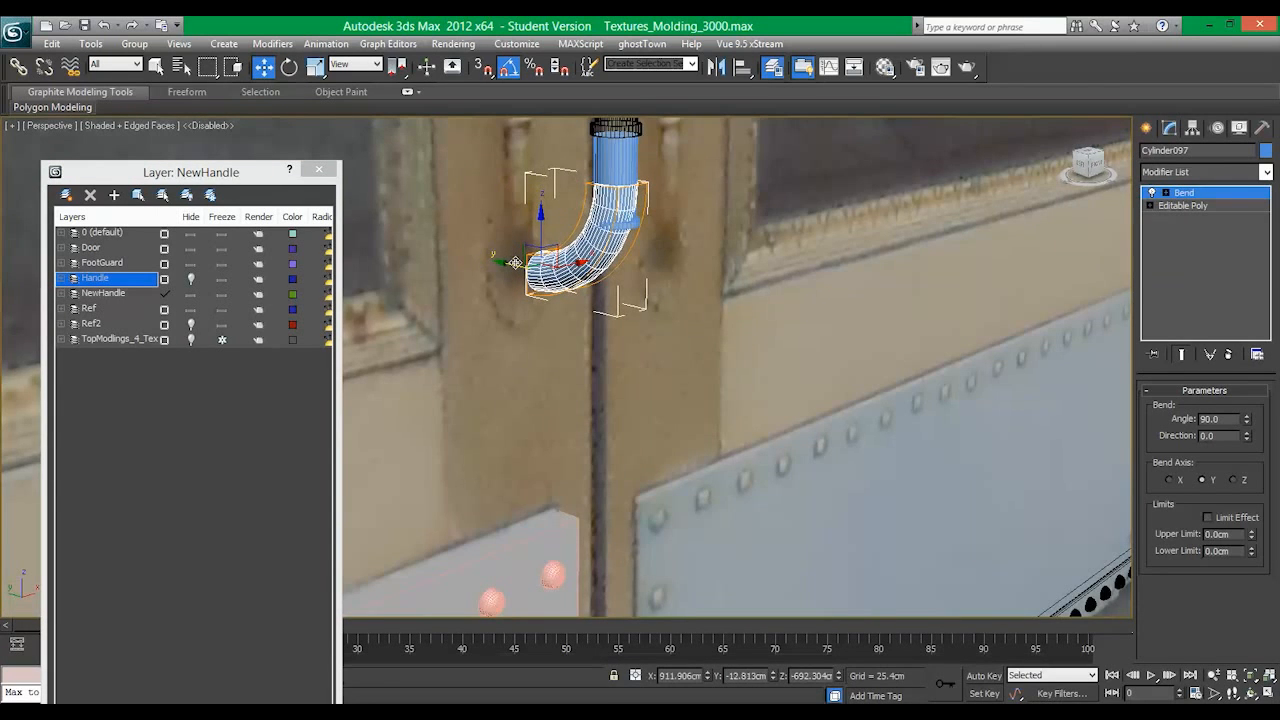
# Step: Center the elbow on the rod and bring its end closer to the door, using the Top and Front views
pyautogui.keyDown('alt'); pyautogui.moveTo(764, 321); pyautogui.dragTo(620, 312, button='middle'); pyautogui.keyUp('alt')
pyautogui.hotkey('alt', 'w')
pyautogui.rightClick(443, 225)
pyautogui.hotkey('alt', 'w')
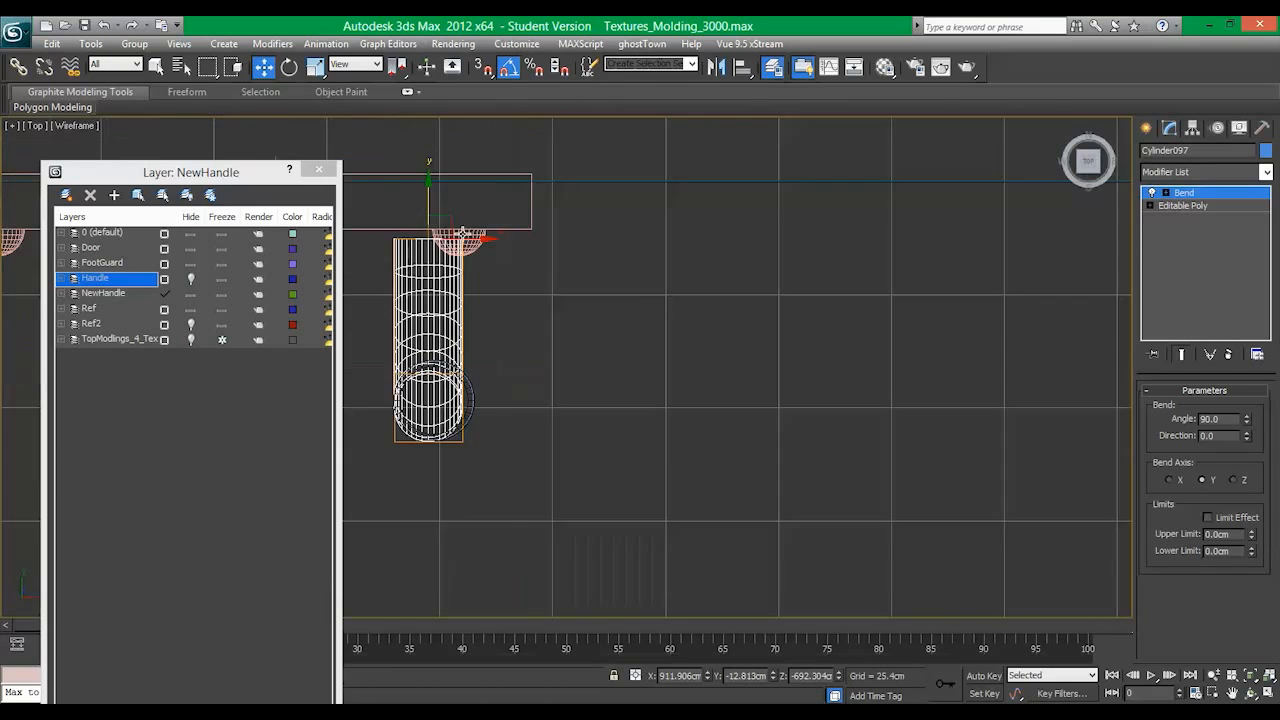
pyautogui.moveTo(522, 293); pyautogui.dragTo(648, 315, button='middle')
pyautogui.scroll(2, 648, 315)
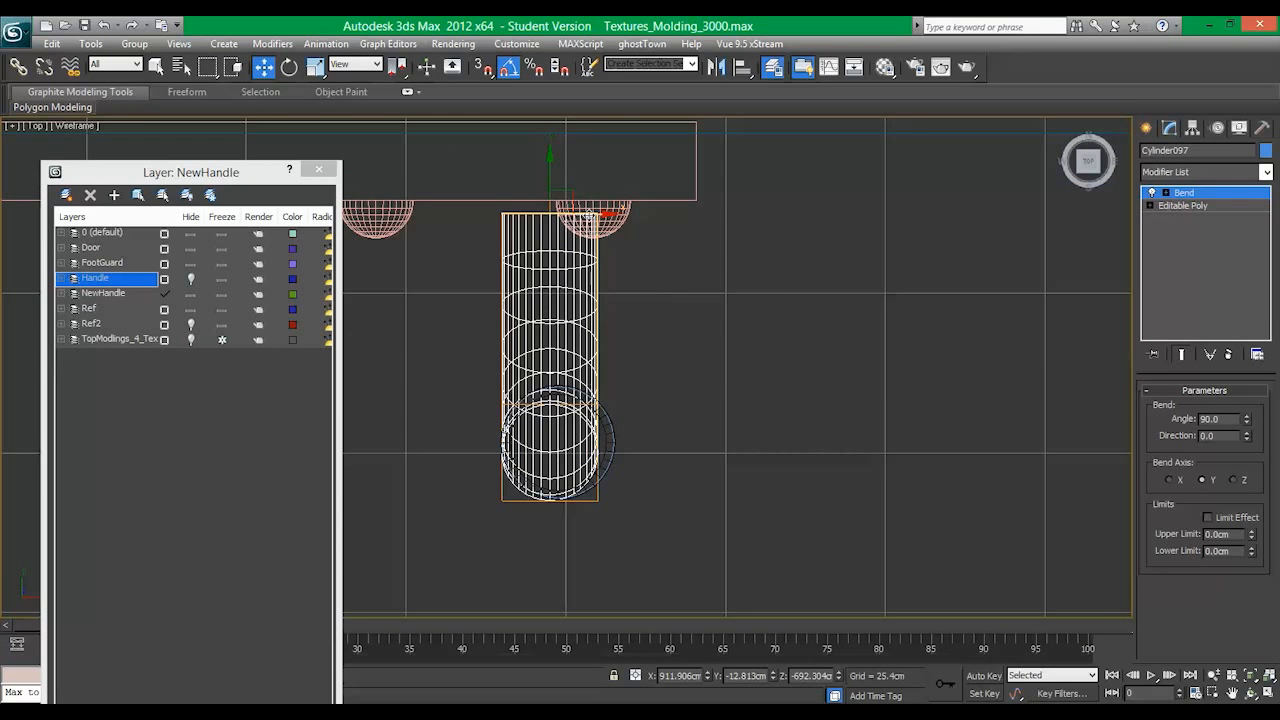
pyautogui.moveTo(590, 215); pyautogui.dragTo(600, 215)
pyautogui.moveTo(559, 174); pyautogui.dragTo(559, 164)
pyautogui.hotkey('alt', 'w')
pyautogui.hotkey('alt', 'w')
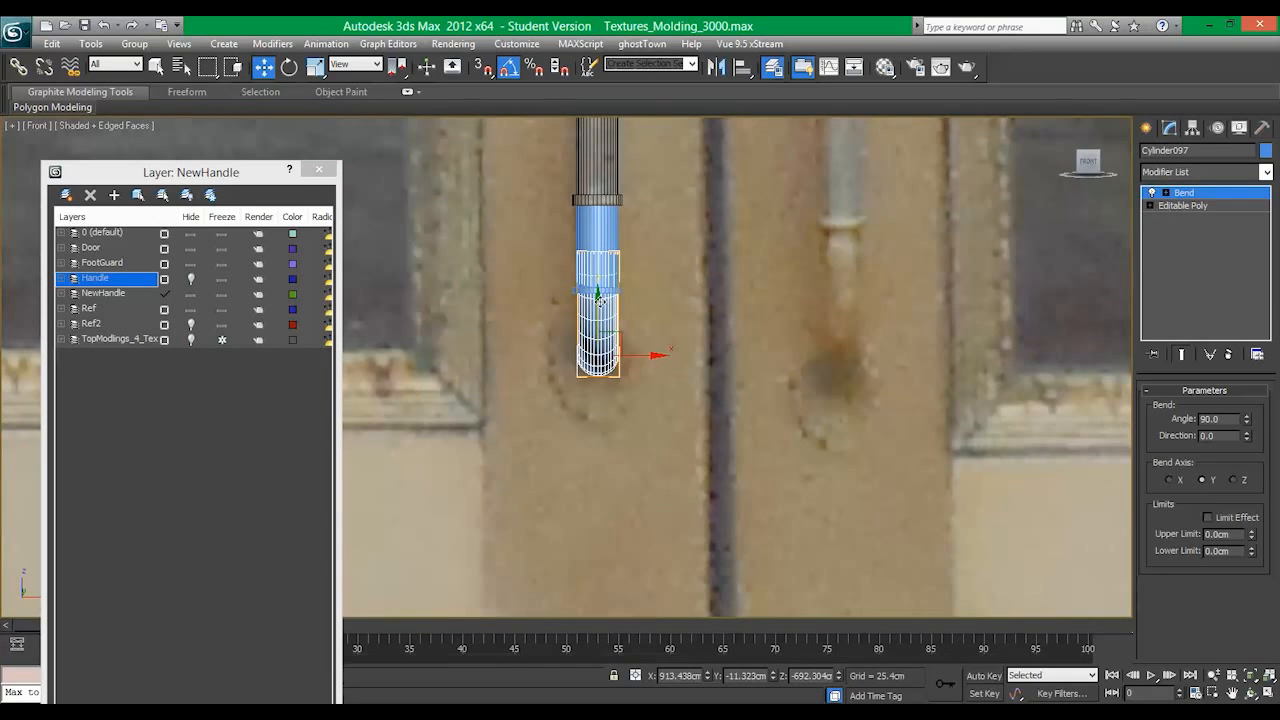
pyautogui.moveTo(598, 300); pyautogui.dragTo(648, 305)
# Step: Raise the flanged sleeve along the rod so its flange sits around the elbow's upper end
pyautogui.click(607, 253)
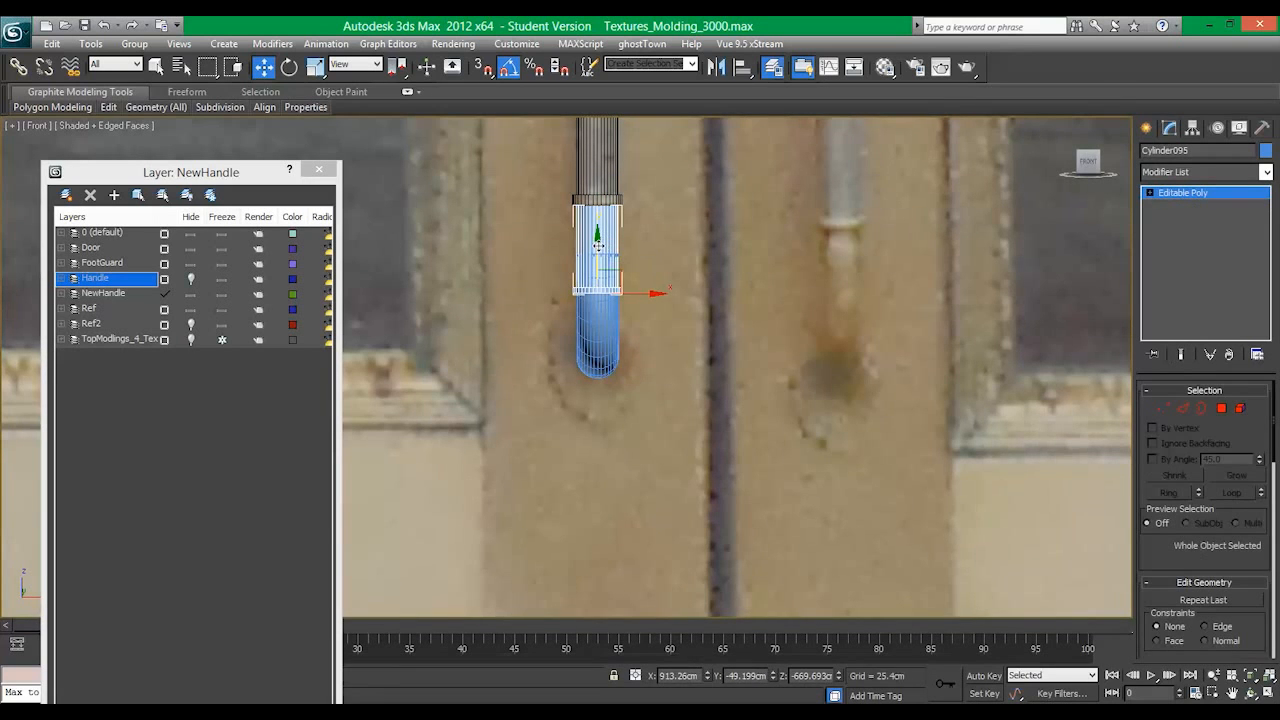
pyautogui.moveTo(598, 245); pyautogui.dragTo(600, 206)
pyautogui.scroll(3, 600, 207)
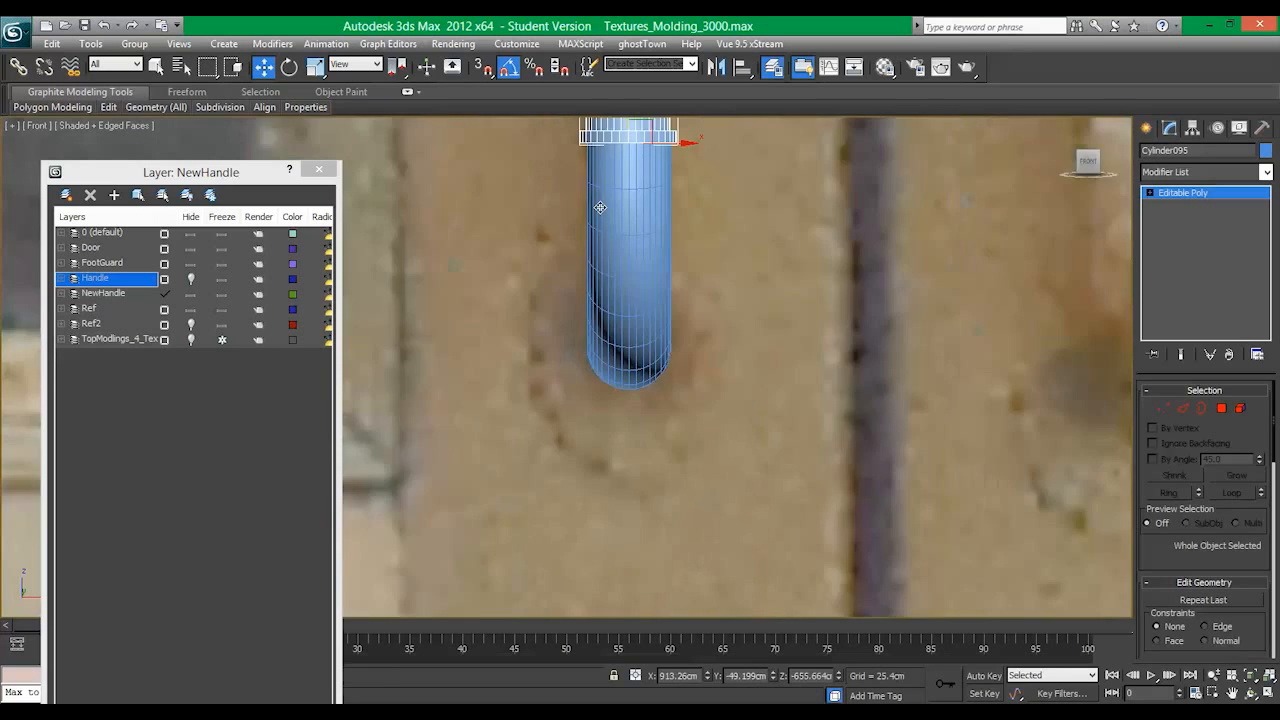
pyautogui.scroll(6, 600, 207)
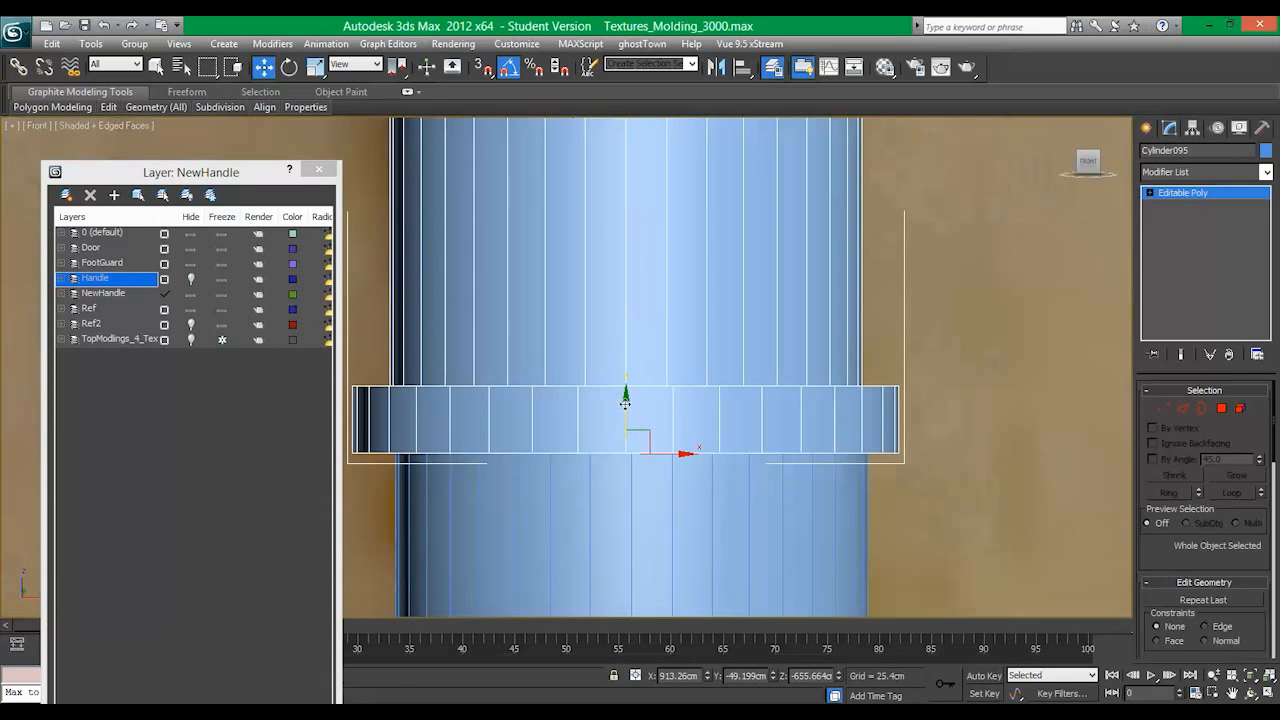
pyautogui.moveTo(625, 401); pyautogui.dragTo(627, 391)
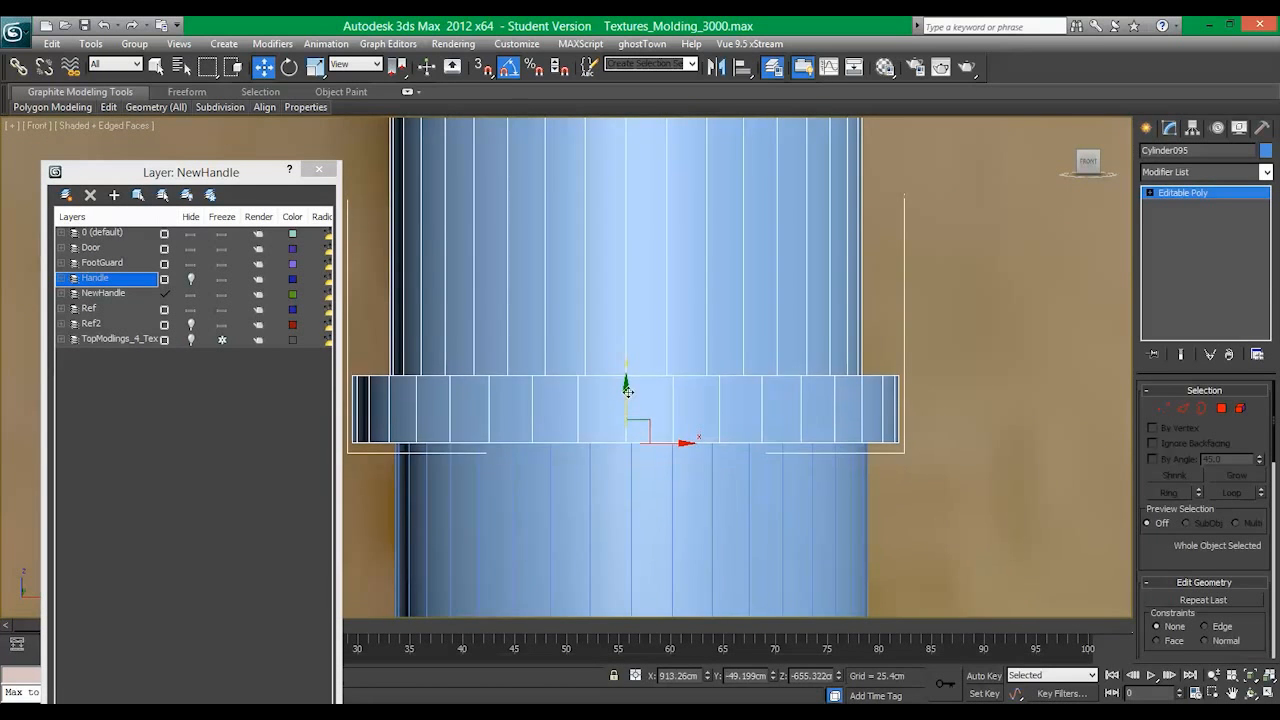
# Step: Scale the flanged sleeve vertically to about 56% so its top meets the rod's lower collar
pyautogui.scroll(-5, 627, 391)
pyautogui.press('r')
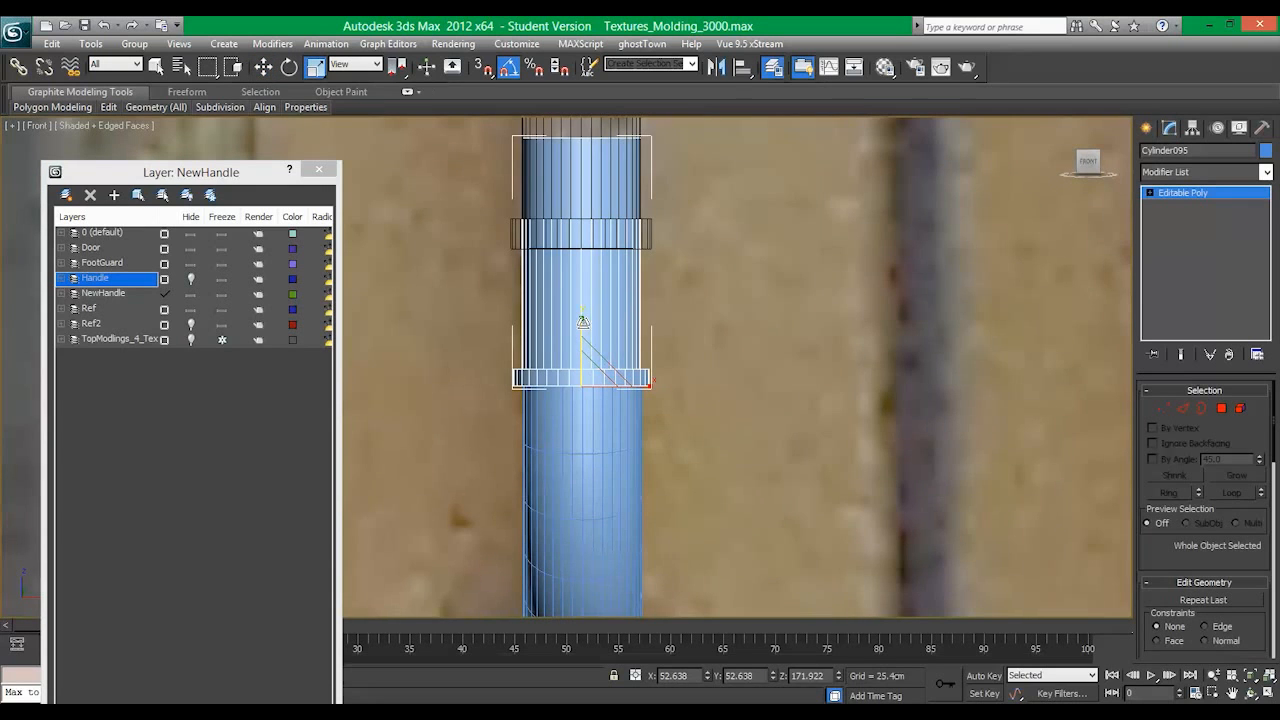
pyautogui.moveTo(583, 322); pyautogui.dragTo(590, 368)
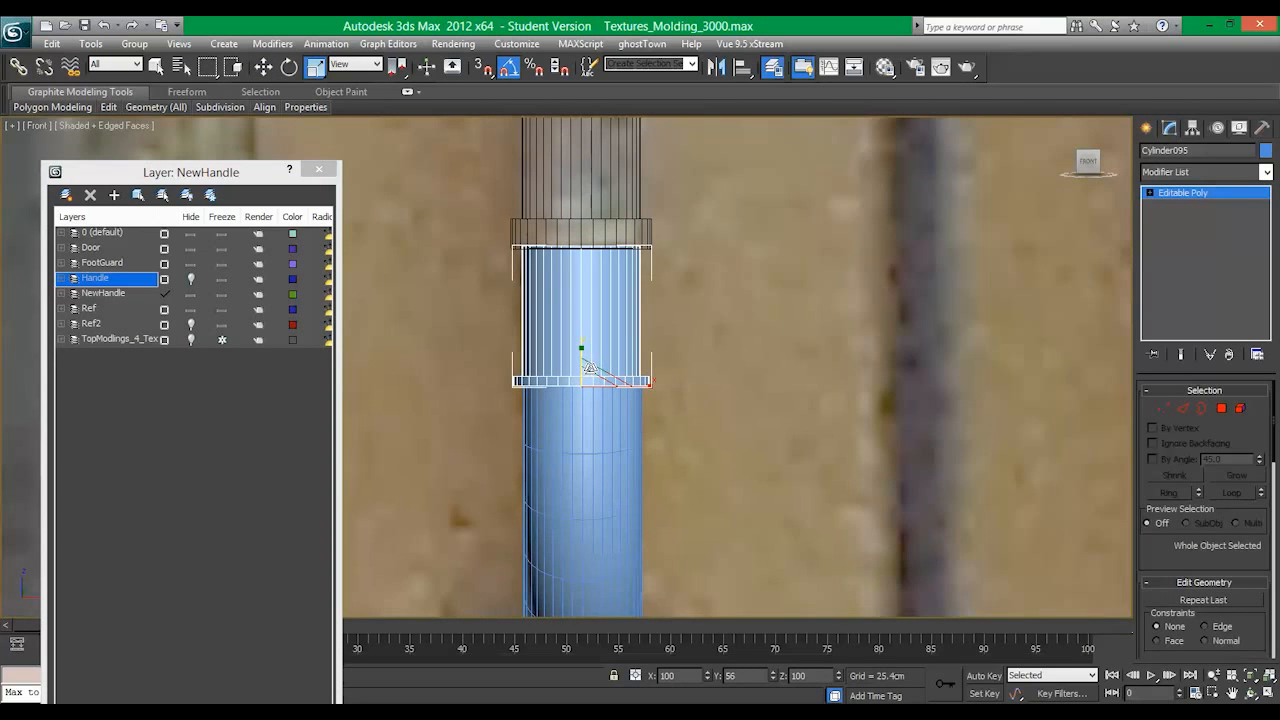
# Step: Clone the flanged sleeve upward along the rod as a single independent copy
pyautogui.click(672, 352)
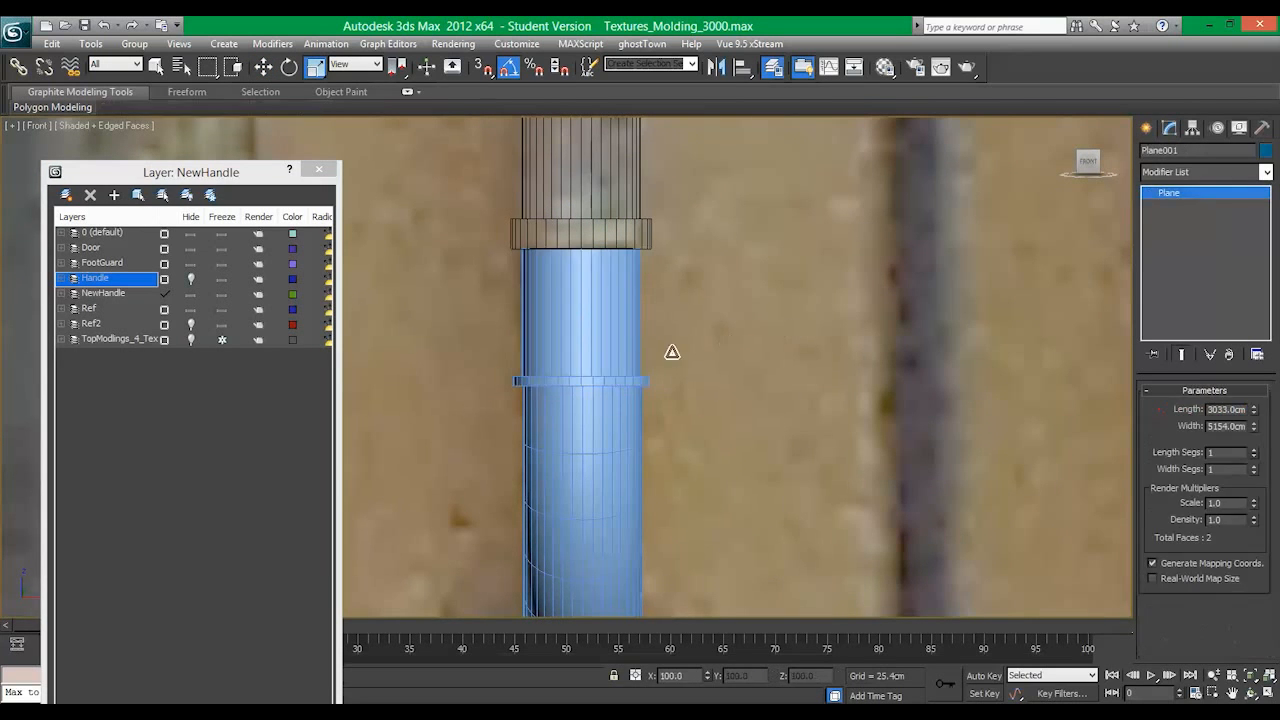
pyautogui.scroll(-5, 614, 337)
pyautogui.scroll(-1, 677, 269)
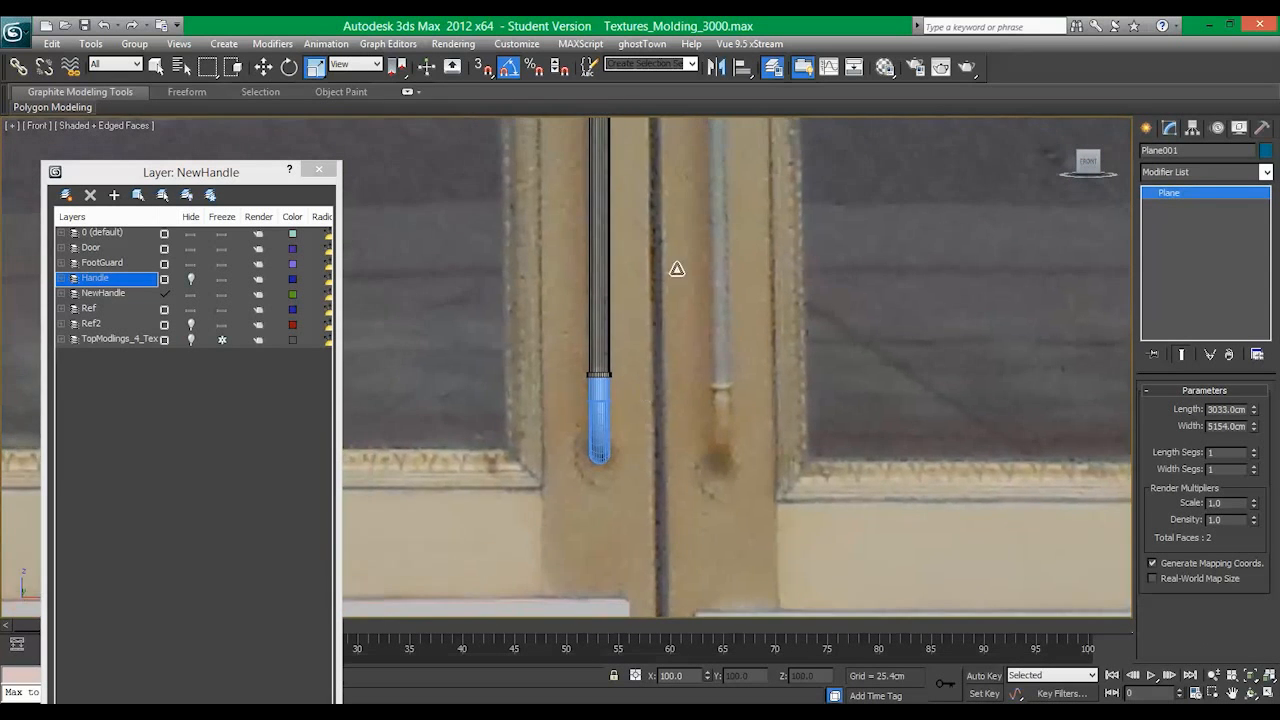
pyautogui.moveTo(677, 269); pyautogui.dragTo(630, 348, button='middle')
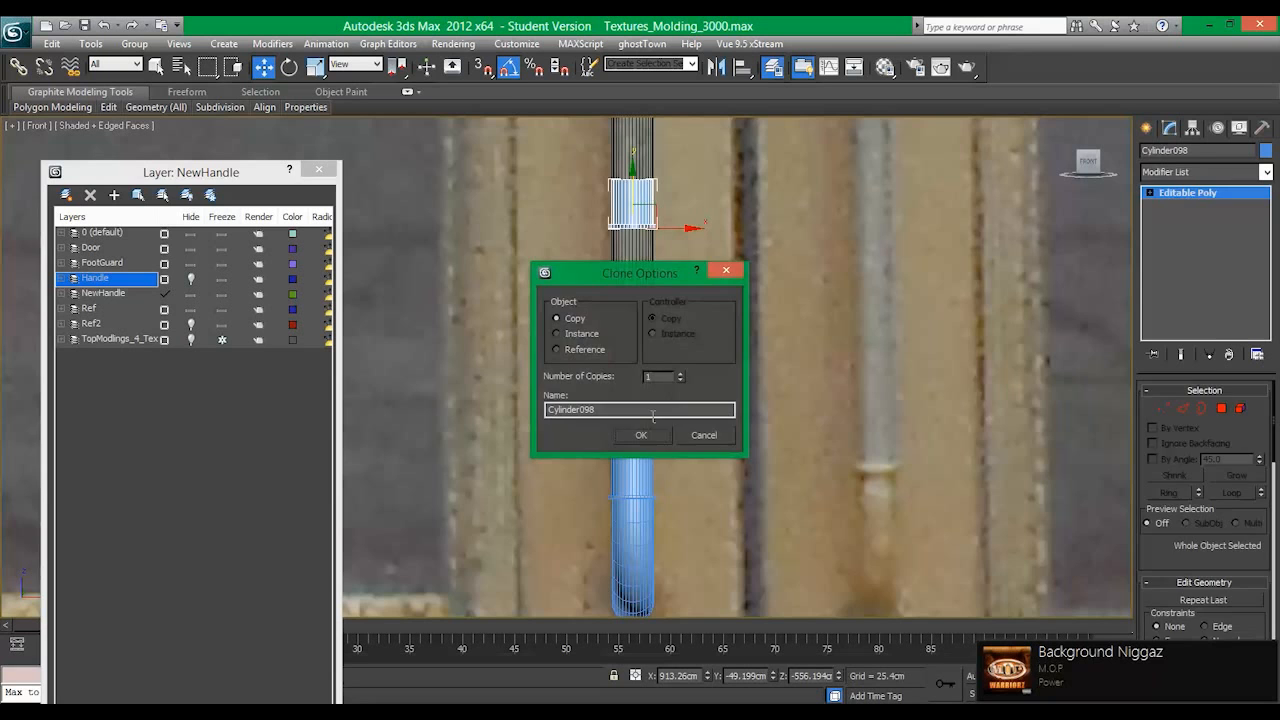
pyautogui.click(634, 433)
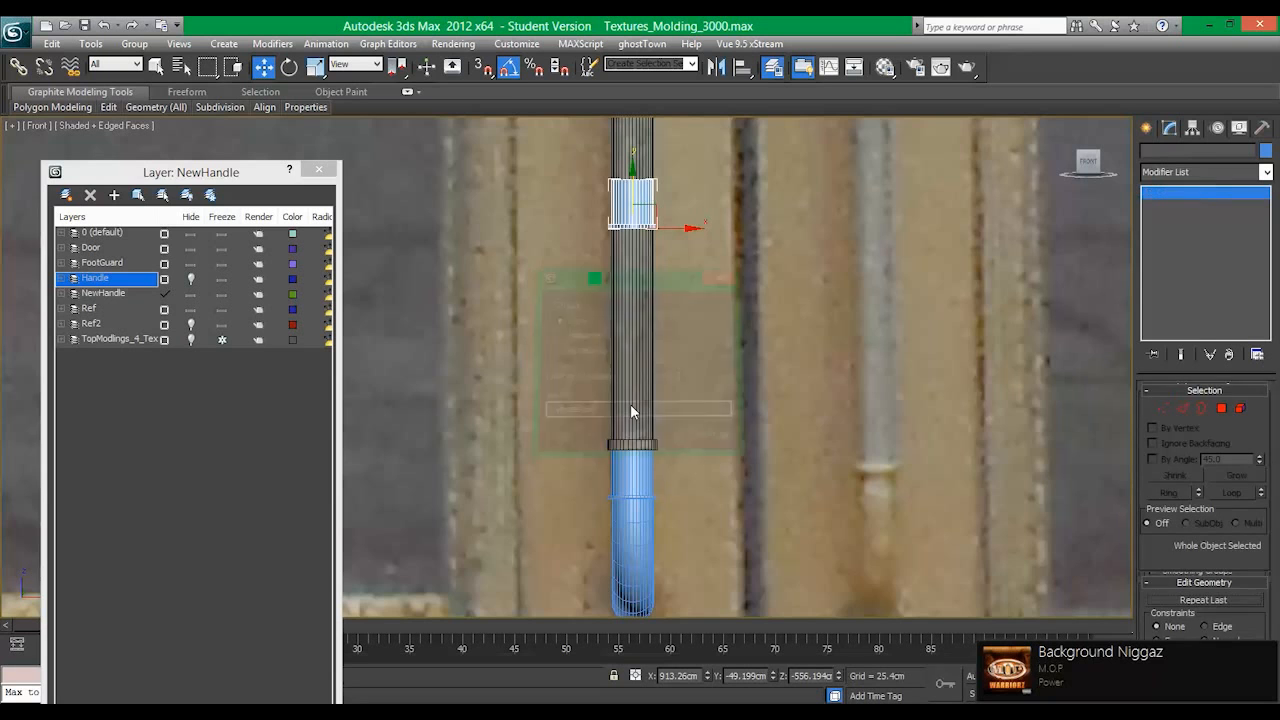
# Step: Rotate the sleeve copy 180 degrees so its flange is on top, and turn off angle snapping
pyautogui.scroll(-2, 652, 277)
pyautogui.moveTo(652, 277); pyautogui.dragTo(640, 384, button='middle')
pyautogui.press('e')
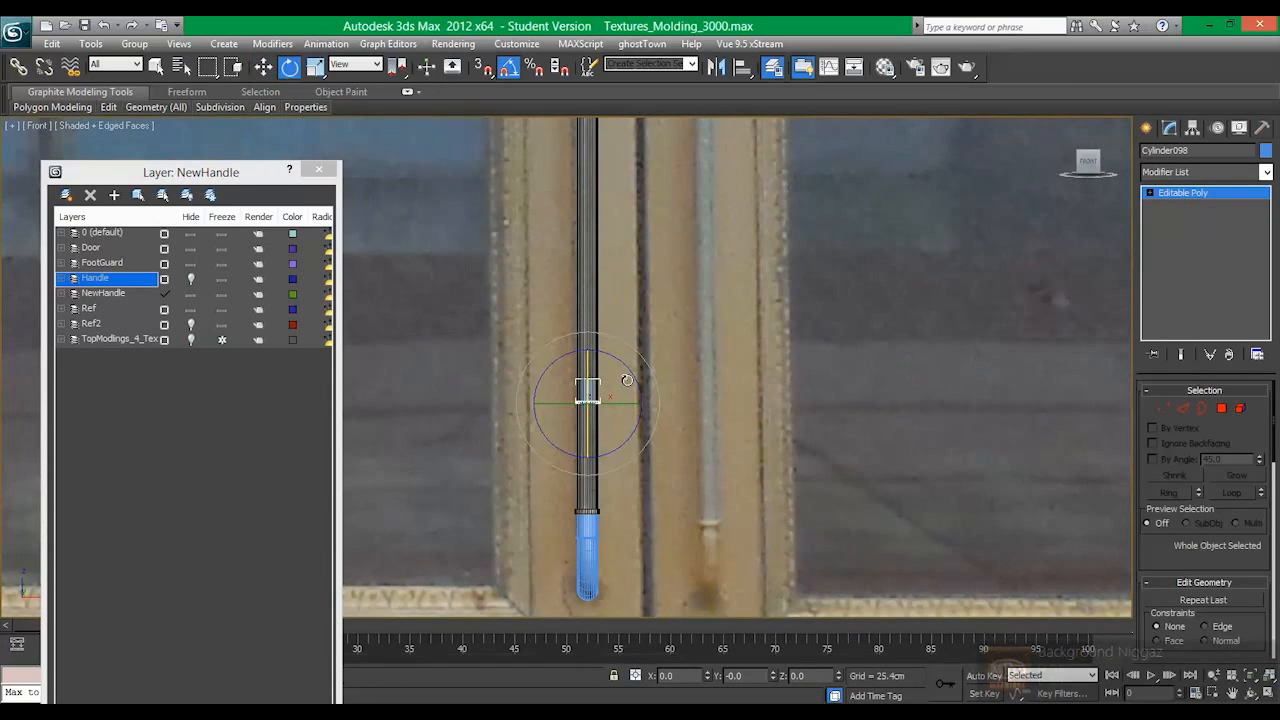
pyautogui.moveTo(633, 376); pyautogui.dragTo(592, 234)
pyautogui.press('w')
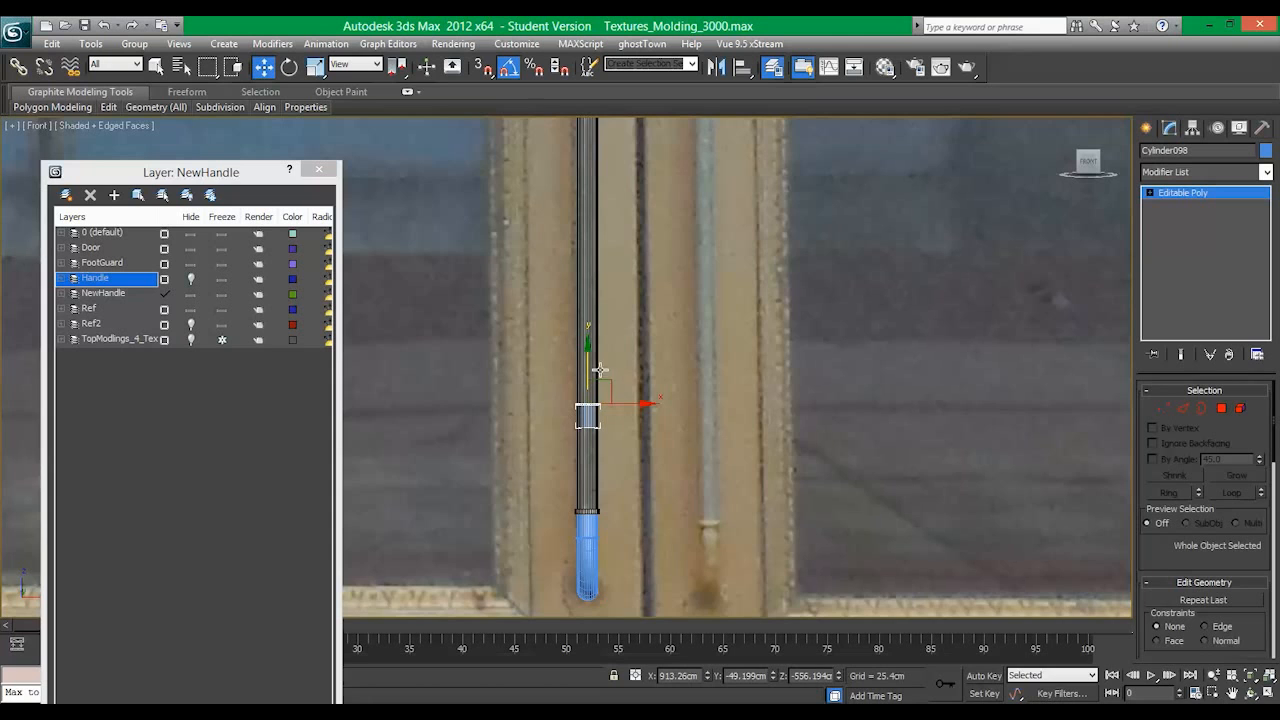
pyautogui.rightClick(512, 68)
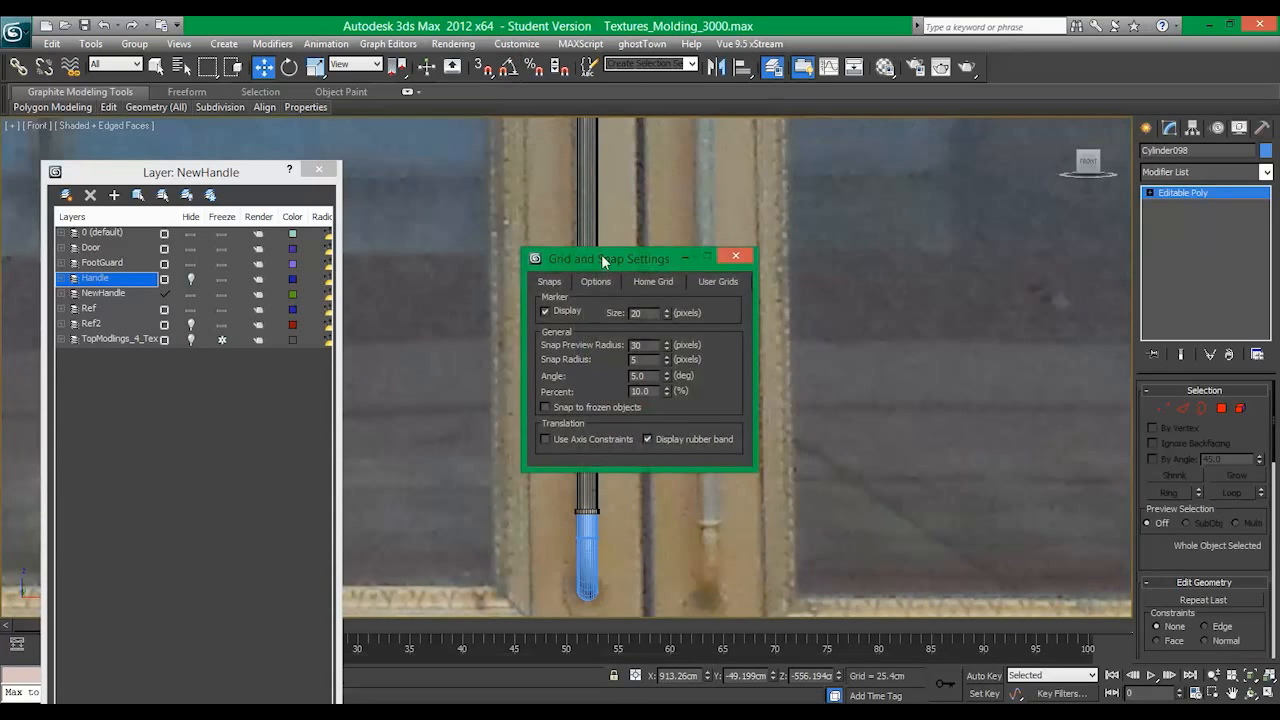
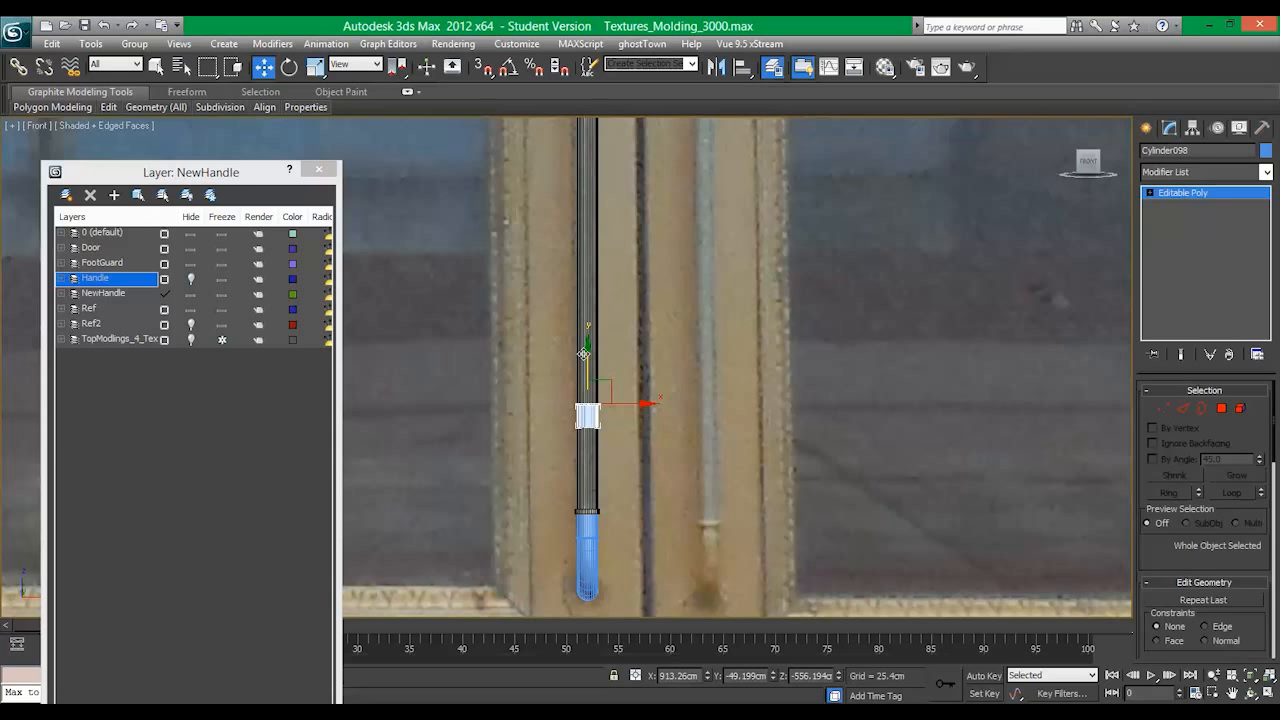
# Step: Move the flipped sleeve copy up along the vertical rod to the rod's upper end
pyautogui.moveTo(585, 353); pyautogui.dragTo(585, 127)
pyautogui.moveTo(660, 268); pyautogui.dragTo(666, 477, button='middle')
pyautogui.scroll(-5, 666, 240)
pyautogui.moveTo(600, 242); pyautogui.dragTo(598, 327, button='middle')
pyautogui.scroll(2, 598, 327)
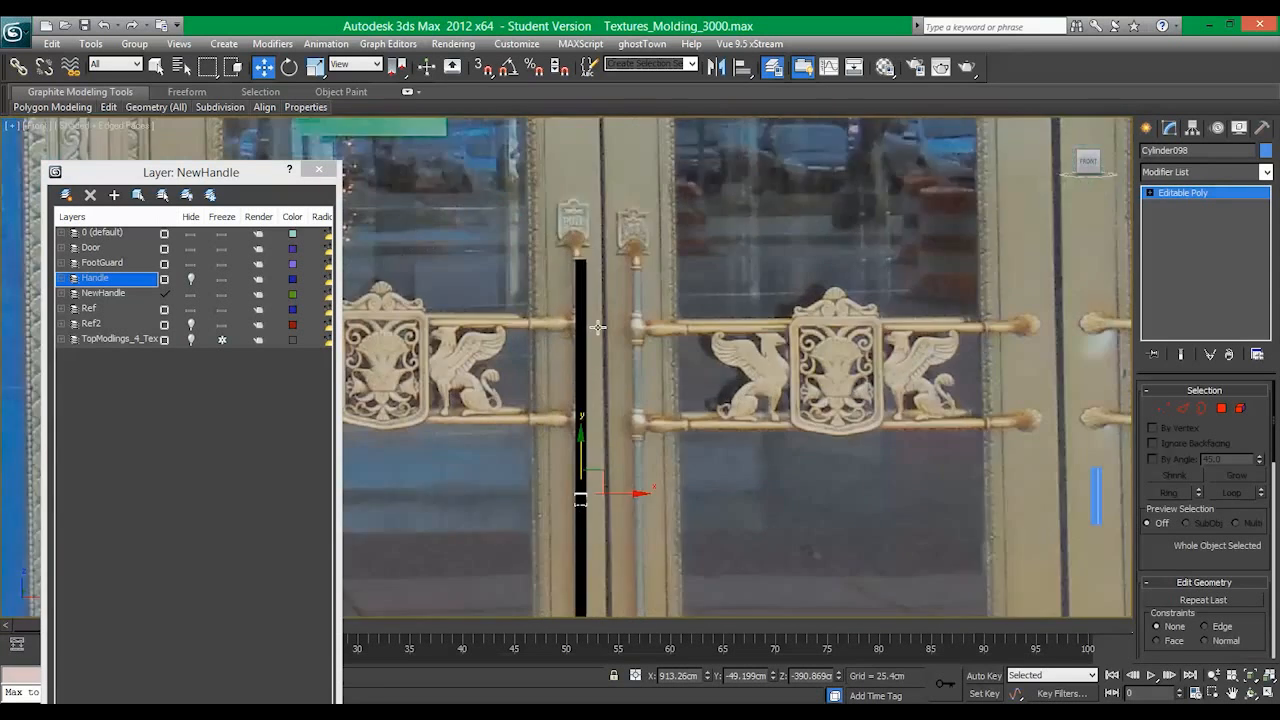
pyautogui.scroll(2, 597, 360)
pyautogui.moveTo(587, 509); pyautogui.dragTo(587, 162)
pyautogui.scroll(8, 580, 282)
pyautogui.scroll(-2, 680, 366)
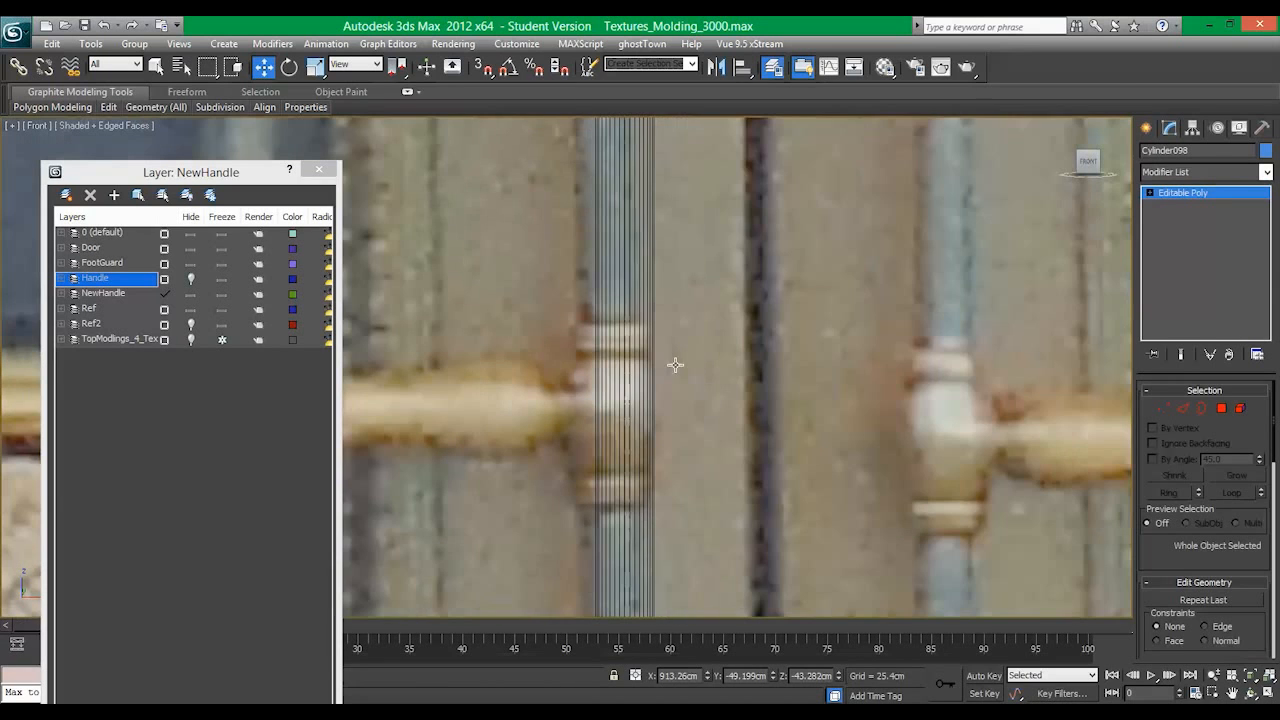
pyautogui.click(889, 68)
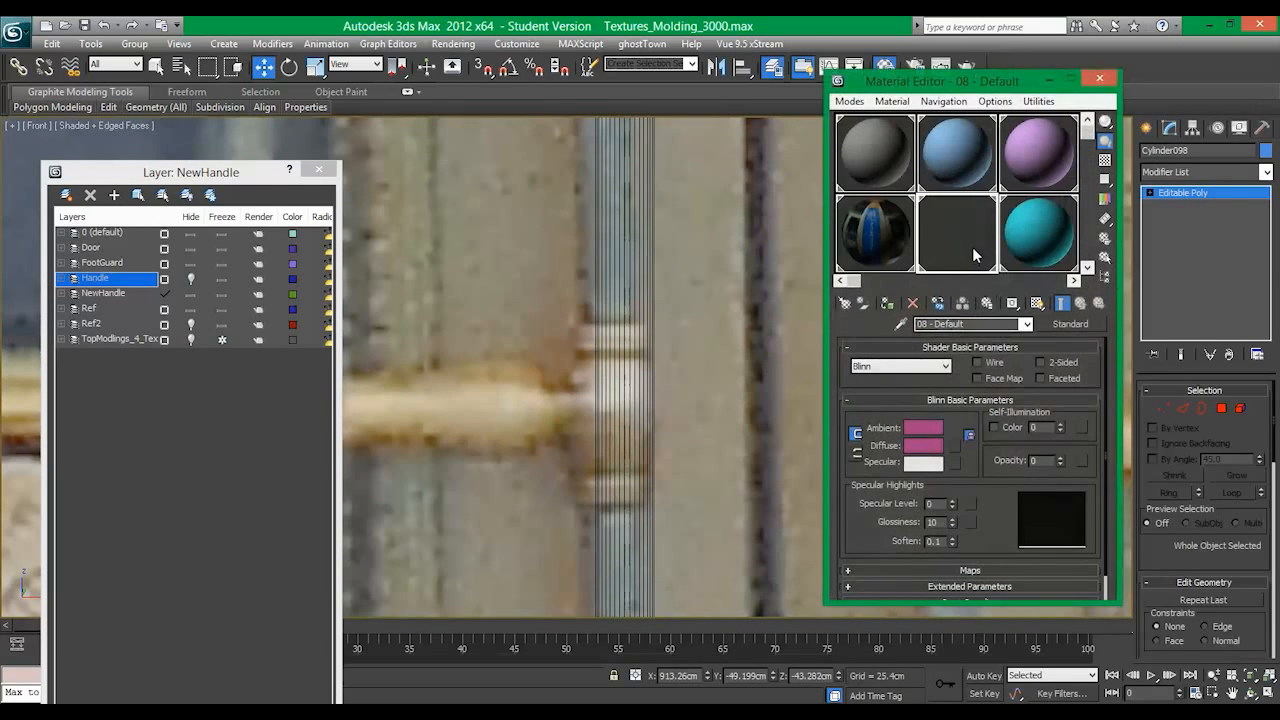
pyautogui.doubleClick(975, 255)
pyautogui.click(253, 103)
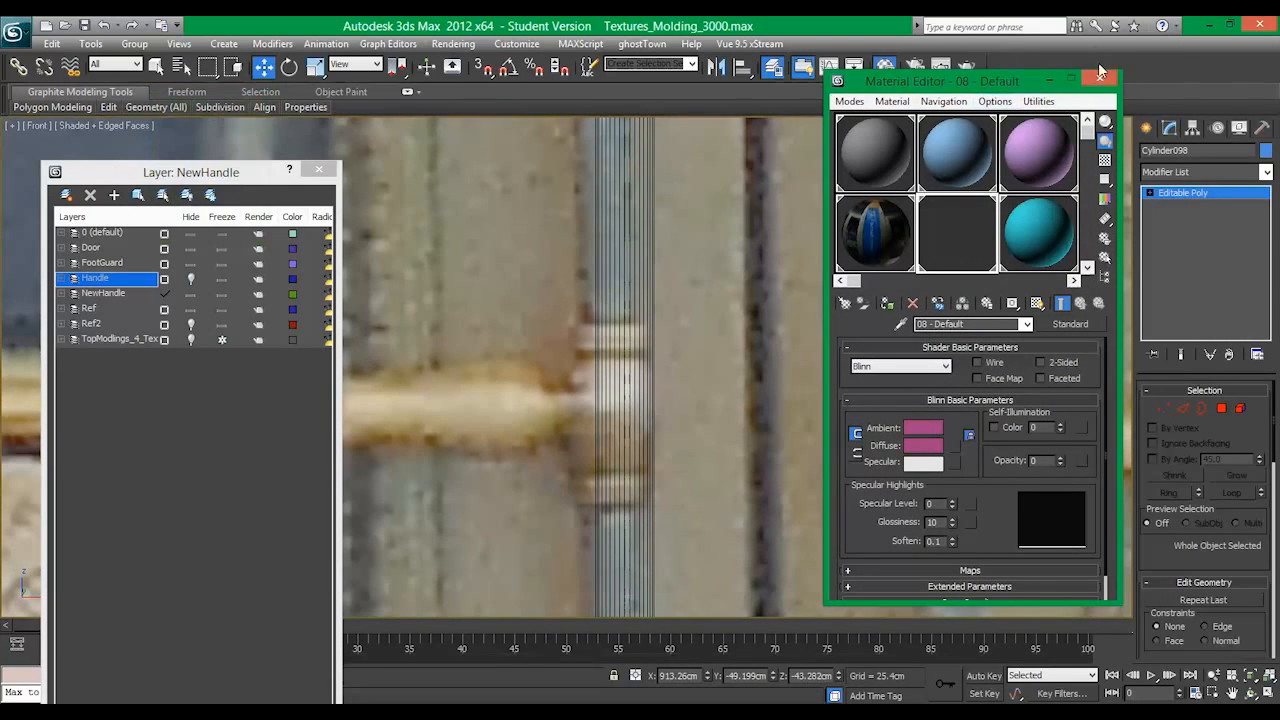
pyautogui.click(1100, 78)
# Step: Nudge the flipped sleeve slightly upward at the rod's top end, near the PULL plate
pyautogui.scroll(-2, 689, 291)
pyautogui.scroll(2, 630, 238)
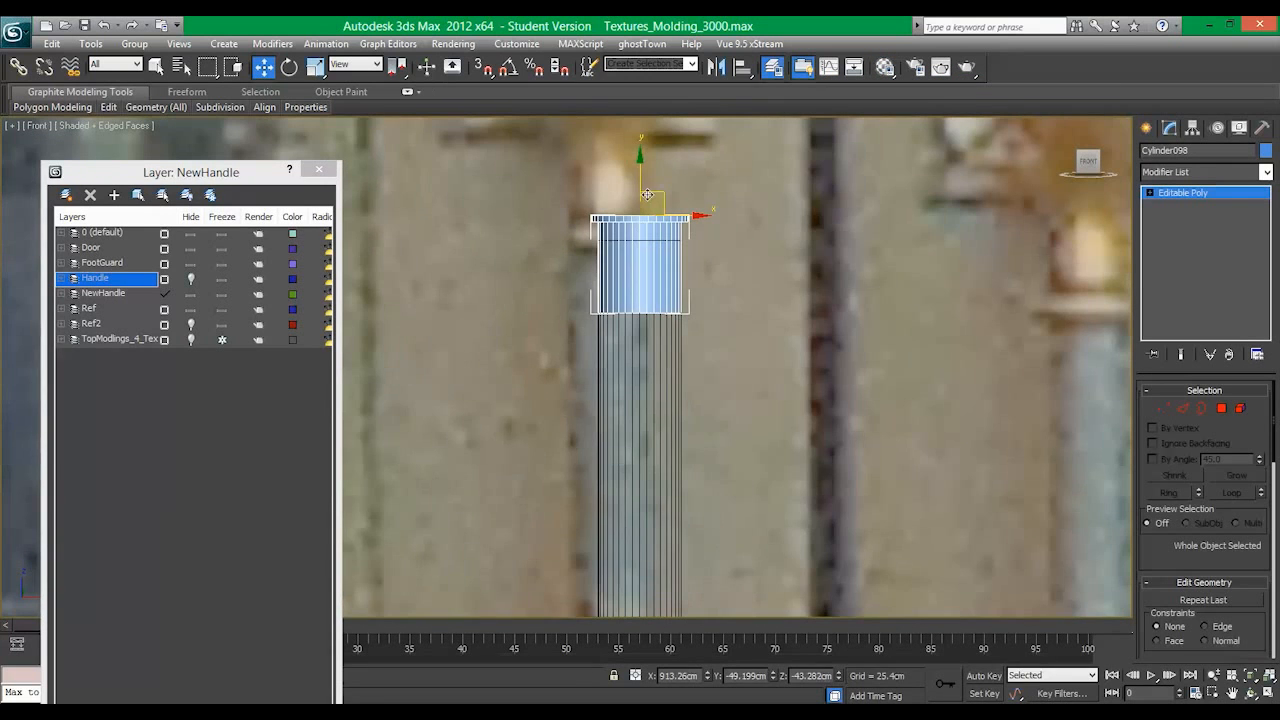
pyautogui.moveTo(647, 194); pyautogui.dragTo(680, 152)
pyautogui.scroll(-4, 717, 197)
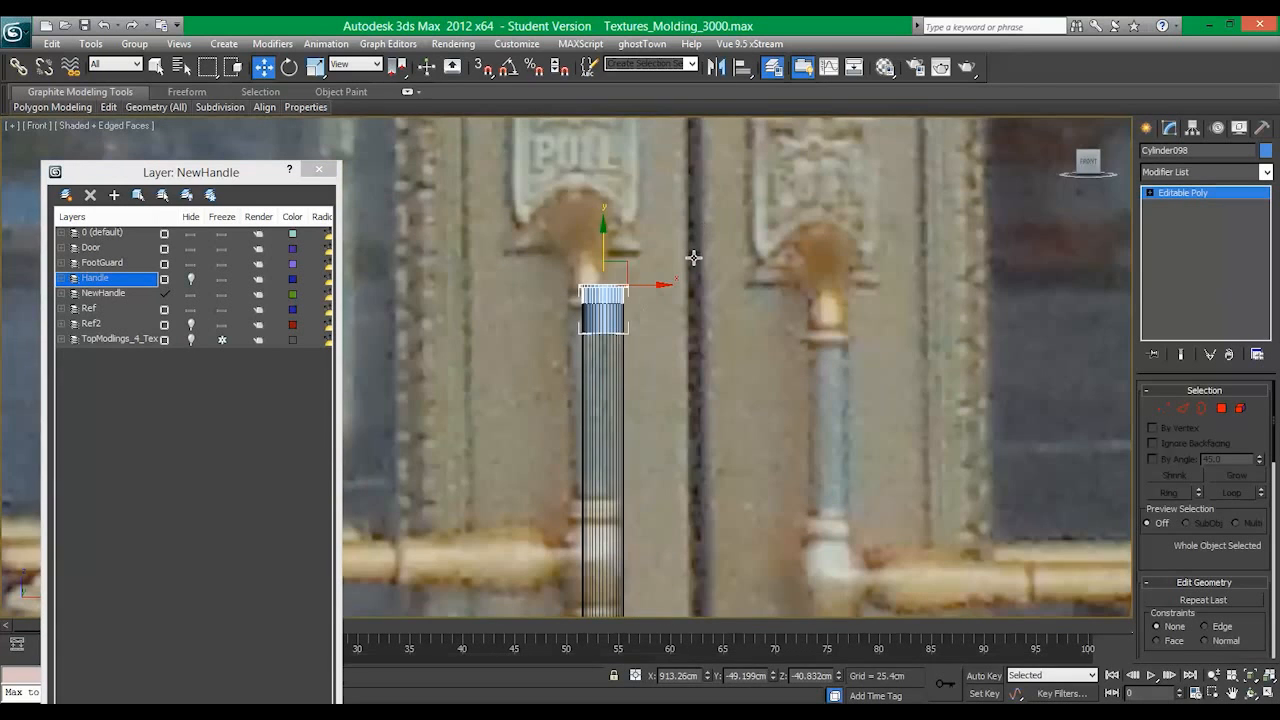
# Step: Lengthen and slightly widen the upper sleeve, shifting its height to line up its flange with the reference collar below the PULL plate
pyautogui.press('r')
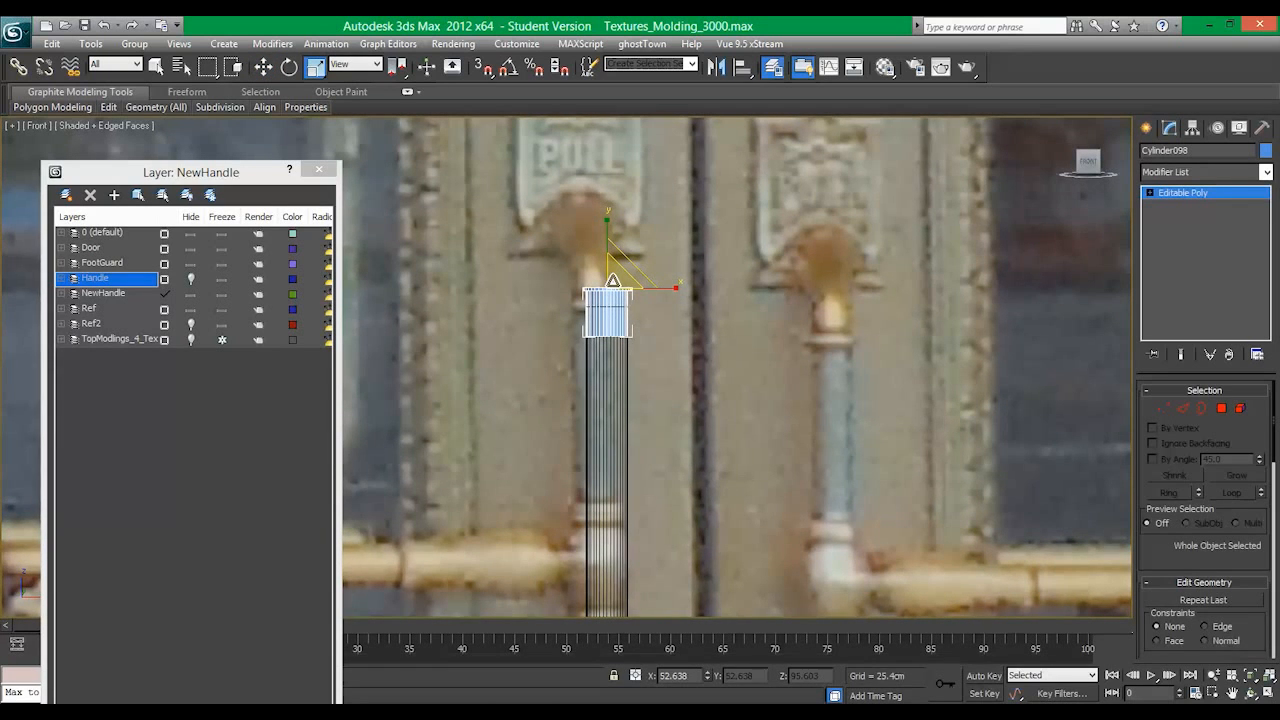
pyautogui.moveTo(613, 280); pyautogui.dragTo(607, 130)
pyautogui.press('w')
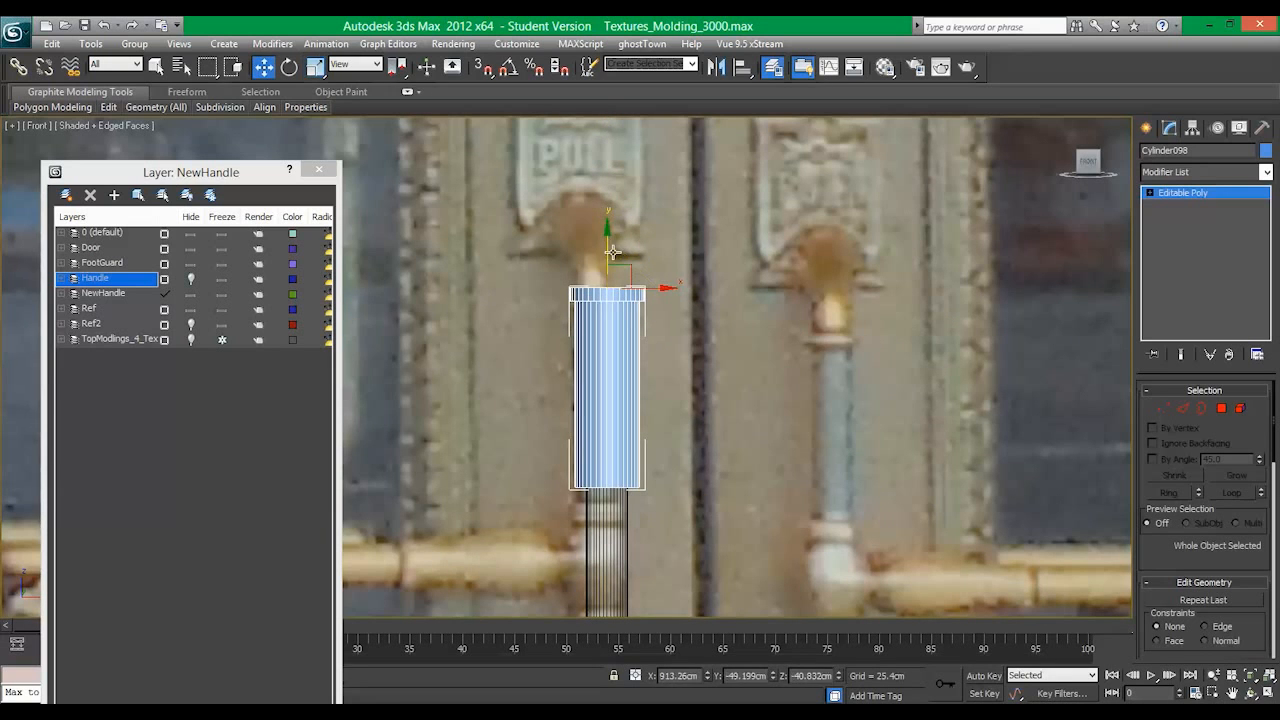
pyautogui.moveTo(613, 252); pyautogui.dragTo(604, 345)
pyautogui.press('r')
pyautogui.press('w')
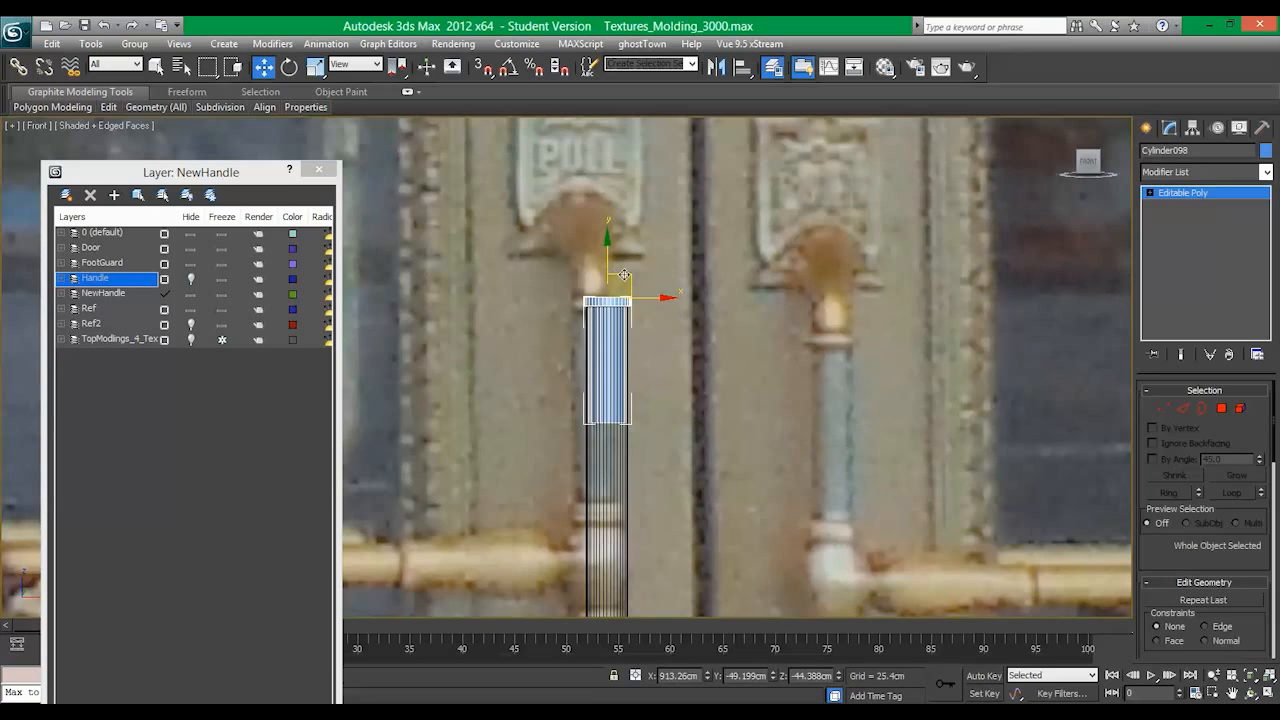
pyautogui.moveTo(613, 255)
pyautogui.mouseDown()
pyautogui.moveTo(603, 230)
pyautogui.moveTo(625, 304)
pyautogui.moveTo(624, 260)
pyautogui.moveTo(604, 330)
pyautogui.moveTo(606, 251)
pyautogui.mouseUp()
pyautogui.press('r')
pyautogui.press('w')
pyautogui.press('r')
pyautogui.press('w')
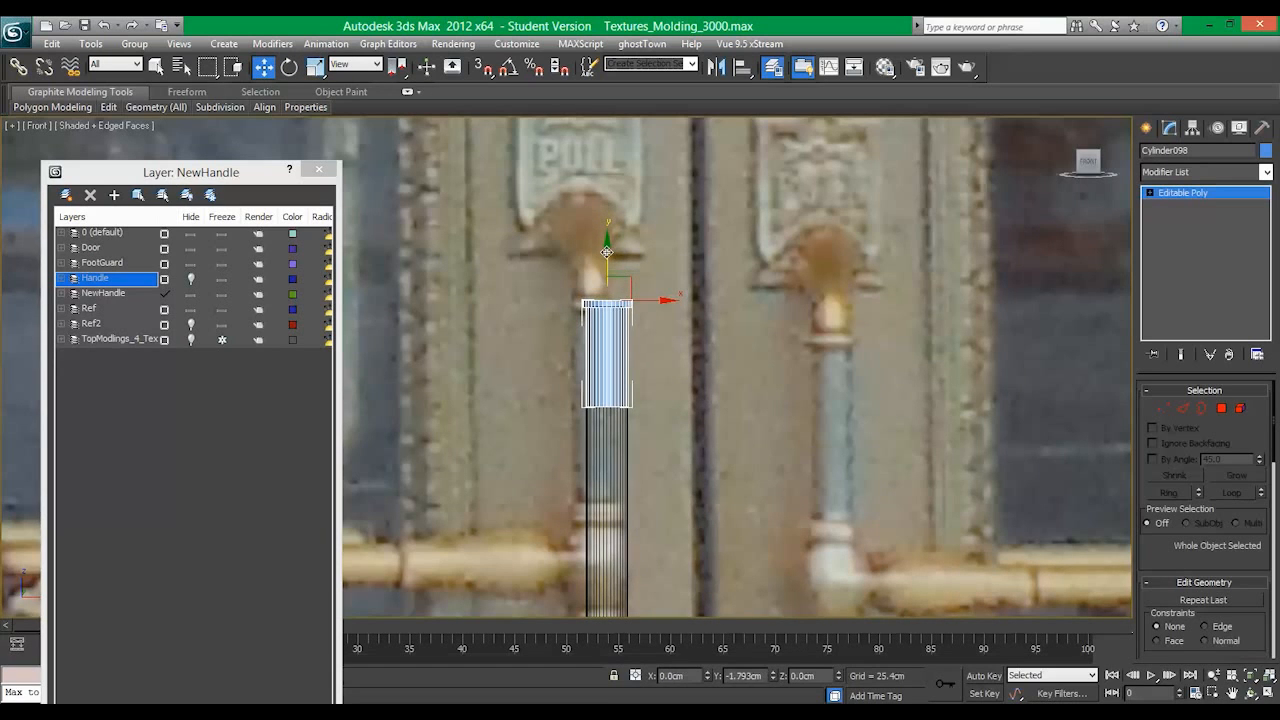
# Step: Shorten the upper sleeve by raising its bottom vertices to just below the flange, and scale up the flange polygons, including 126% in thickness
pyautogui.click(1163, 408)
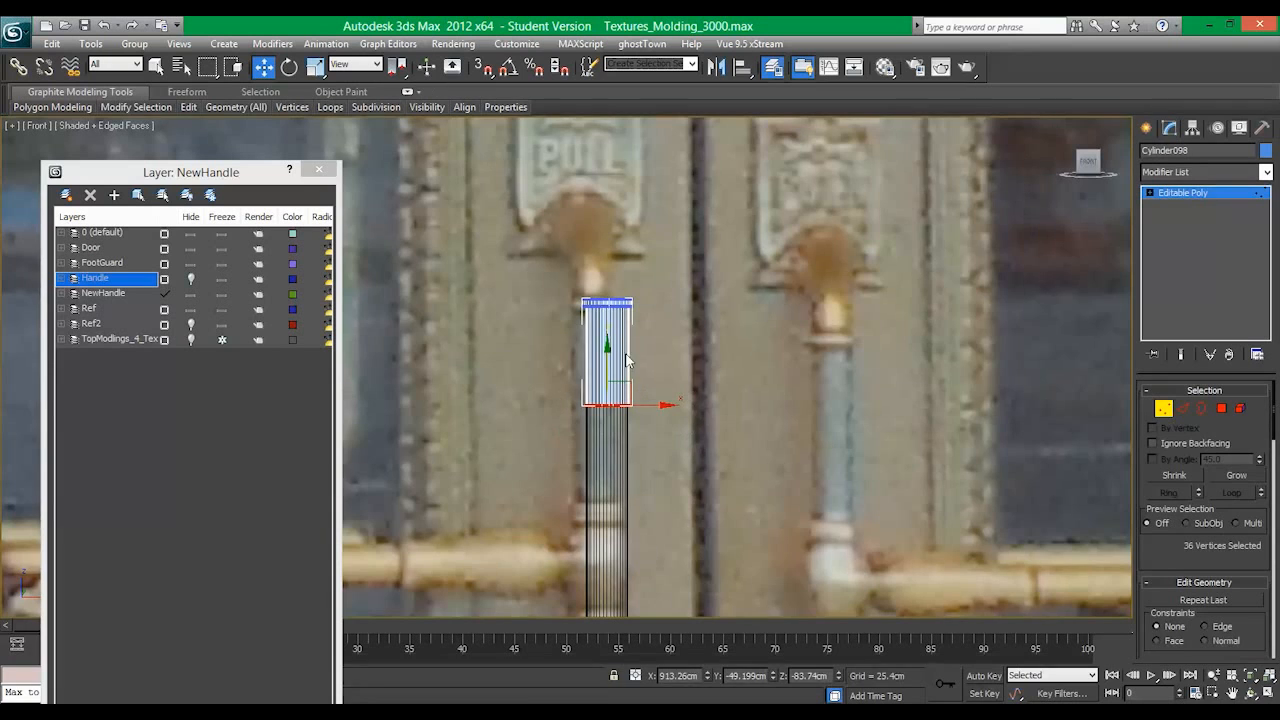
pyautogui.moveTo(609, 360); pyautogui.dragTo(586, 292)
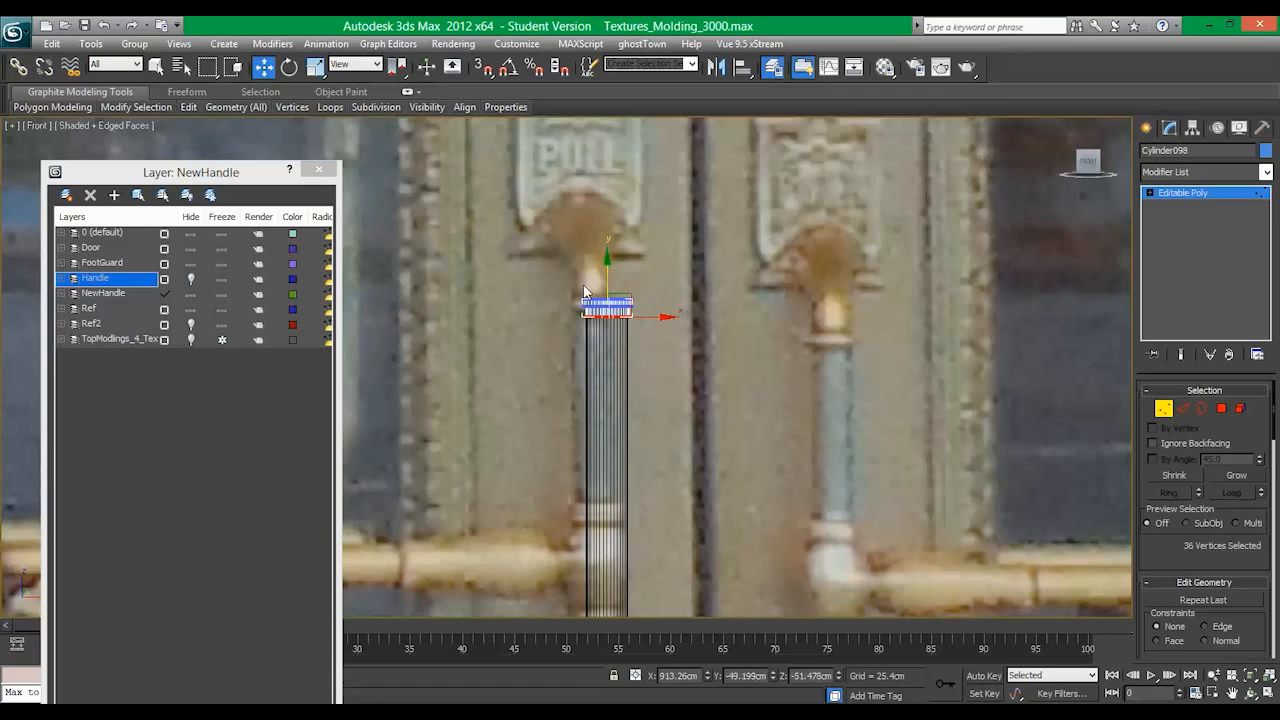
pyautogui.click(1221, 408)
pyautogui.press('r')
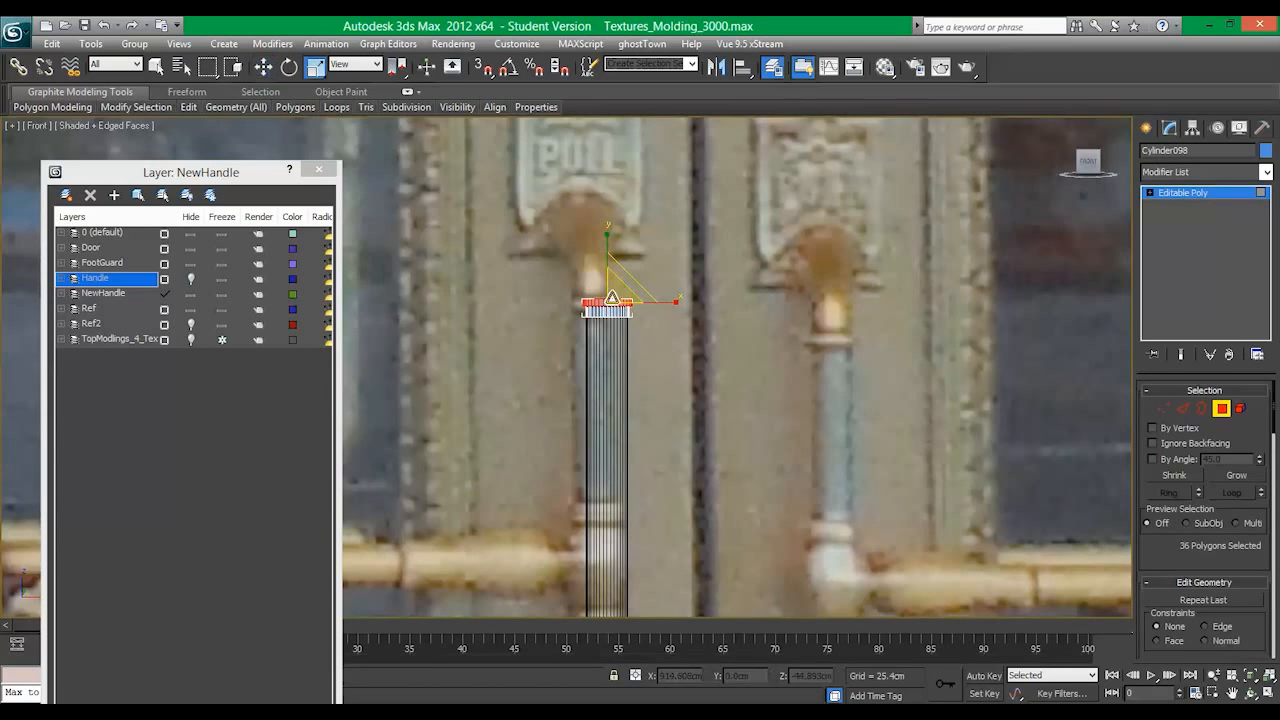
pyautogui.moveTo(616, 285); pyautogui.dragTo(607, 235)
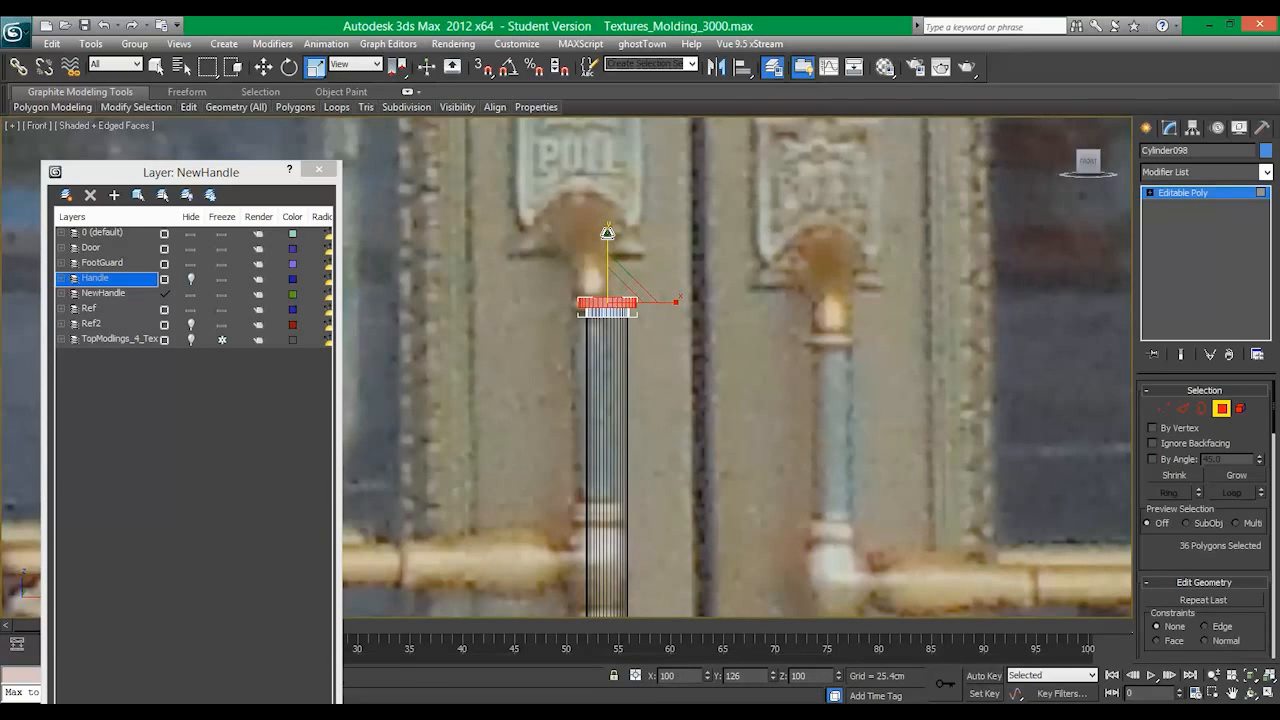
# Step: Move the upper sleeve's flange polygons slightly up toward the PULL plate and return to whole-object selection
pyautogui.press('w')
pyautogui.scroll(5, 647, 332)
pyautogui.moveTo(690, 301); pyautogui.dragTo(608, 471, button='middle')
pyautogui.scroll(4, 640, 349)
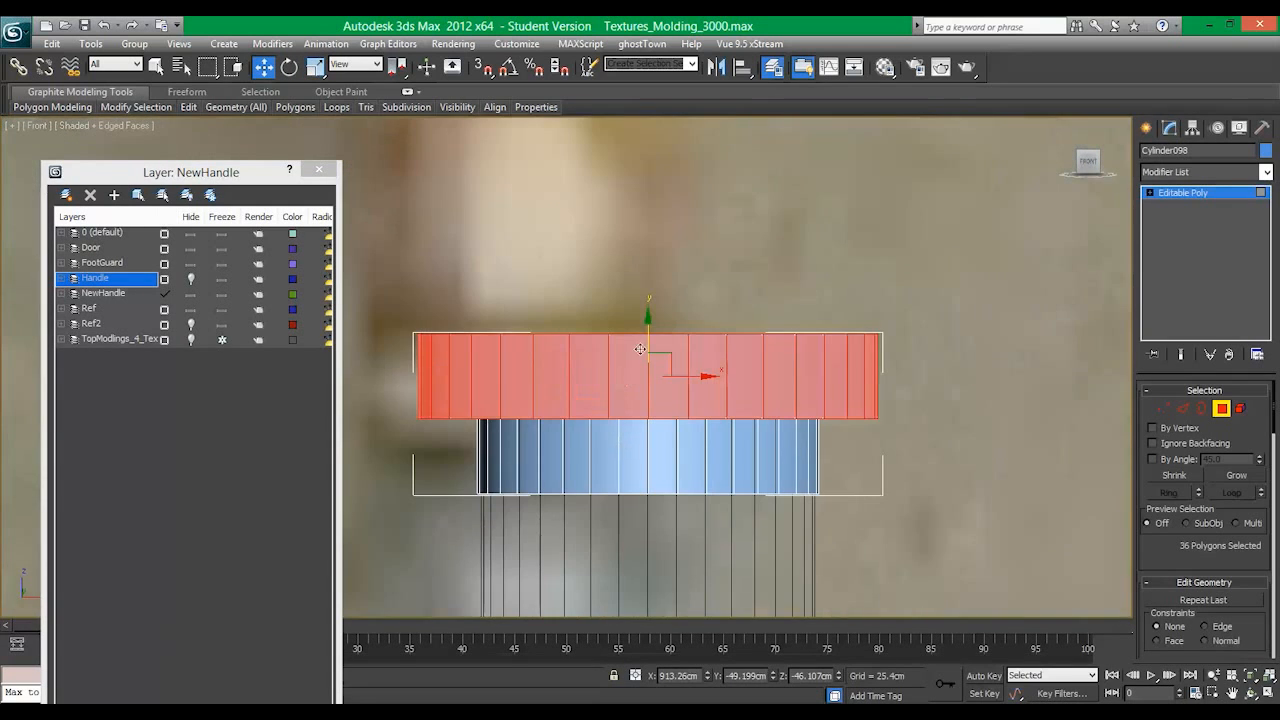
pyautogui.moveTo(640, 349); pyautogui.dragTo(654, 319)
pyautogui.scroll(-8, 567, 367)
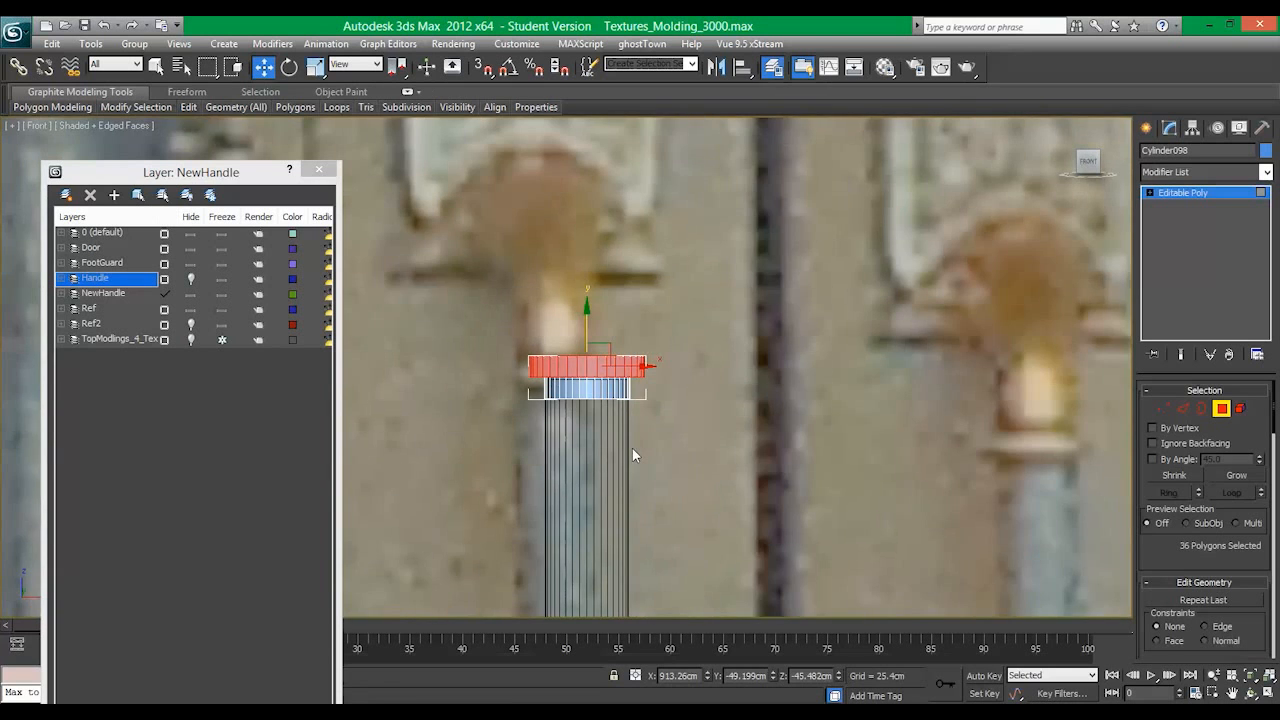
pyautogui.scroll(-4, 632, 455)
pyautogui.click(1214, 414)
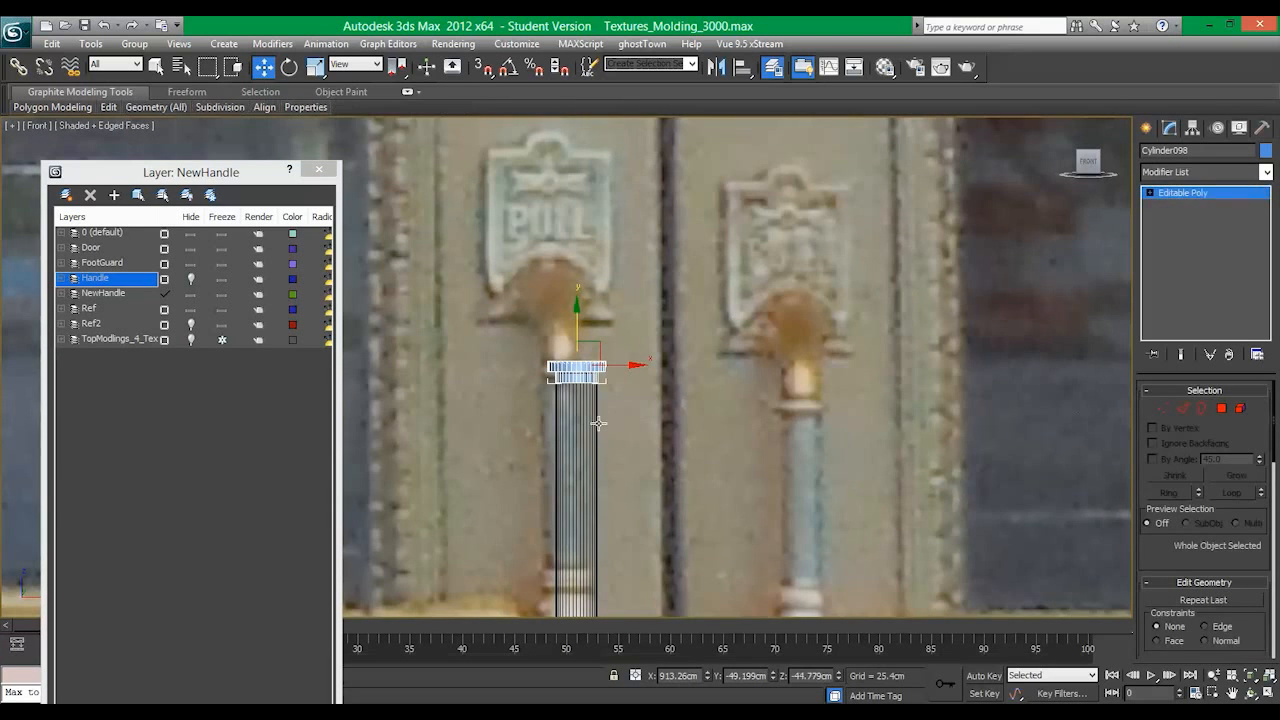
# Step: Rescale the upper sleeve slightly along its length, and undo the last move of it
pyautogui.moveTo(597, 423); pyautogui.dragTo(619, 371, button='middle')
pyautogui.press('r')
pyautogui.moveTo(610, 303); pyautogui.dragTo(610, 314)
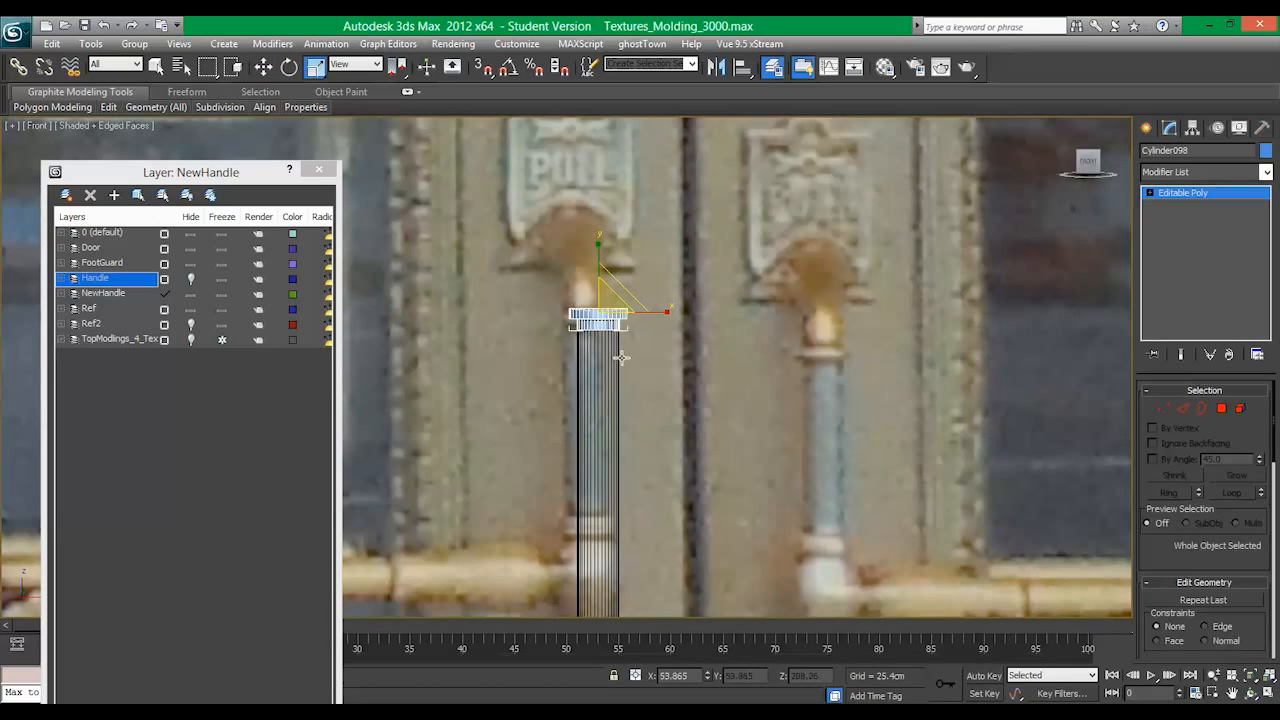
pyautogui.scroll(4, 621, 350)
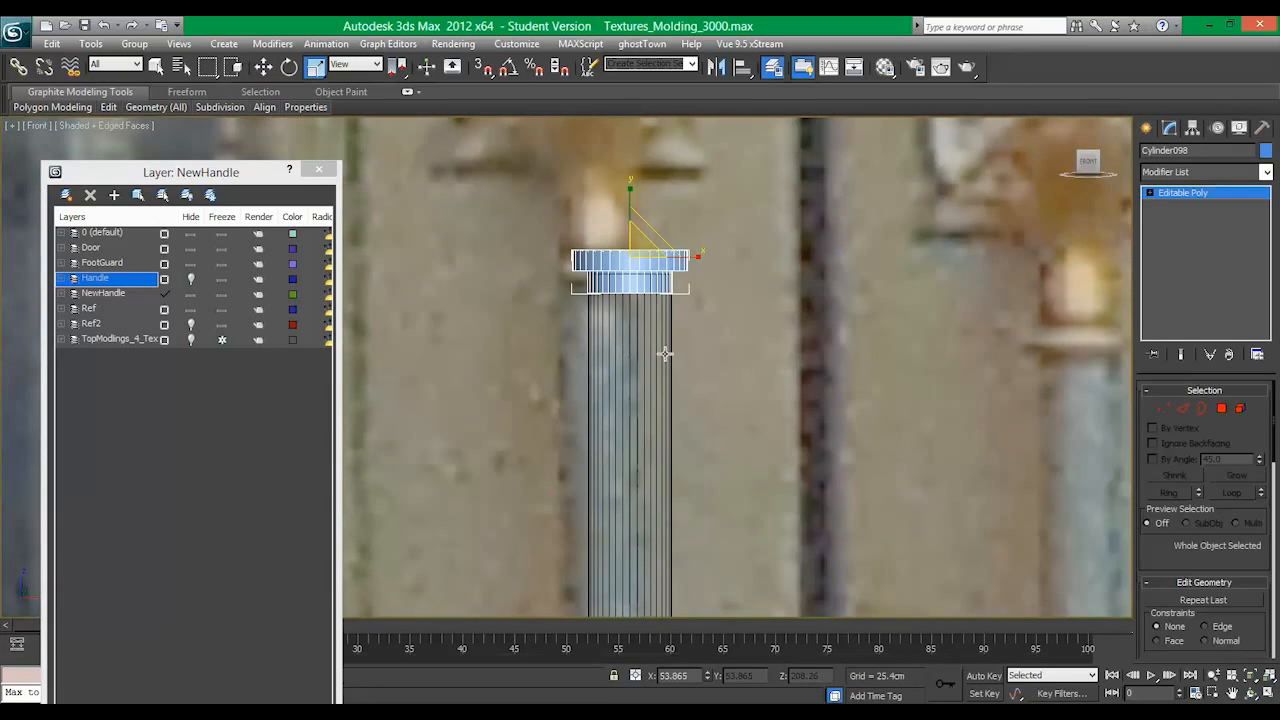
pyautogui.press('w')
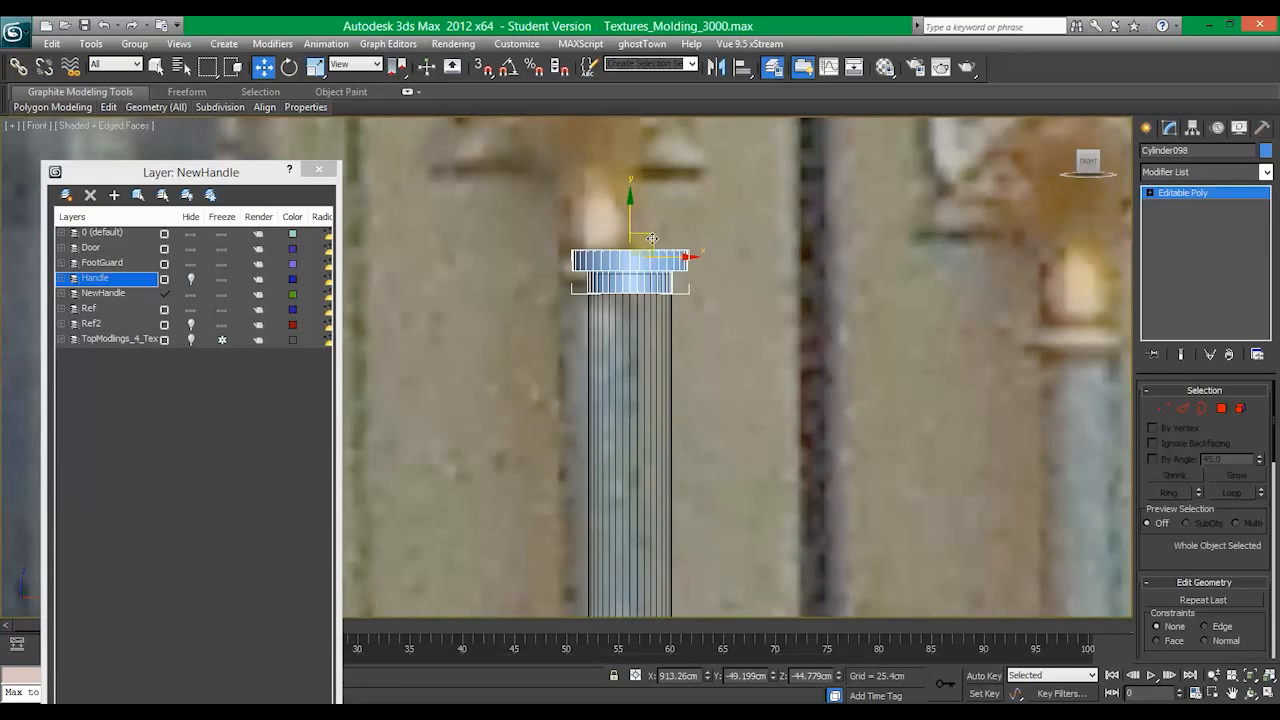
pyautogui.moveTo(652, 239); pyautogui.dragTo(1103, 318)
pyautogui.hotkey('ctrl', 'z')
# Step: Copy the spare cylinder standing beside the doors and place the copy beside the vertical rod at the lower horizontal rail
pyautogui.scroll(-3, 714, 374)
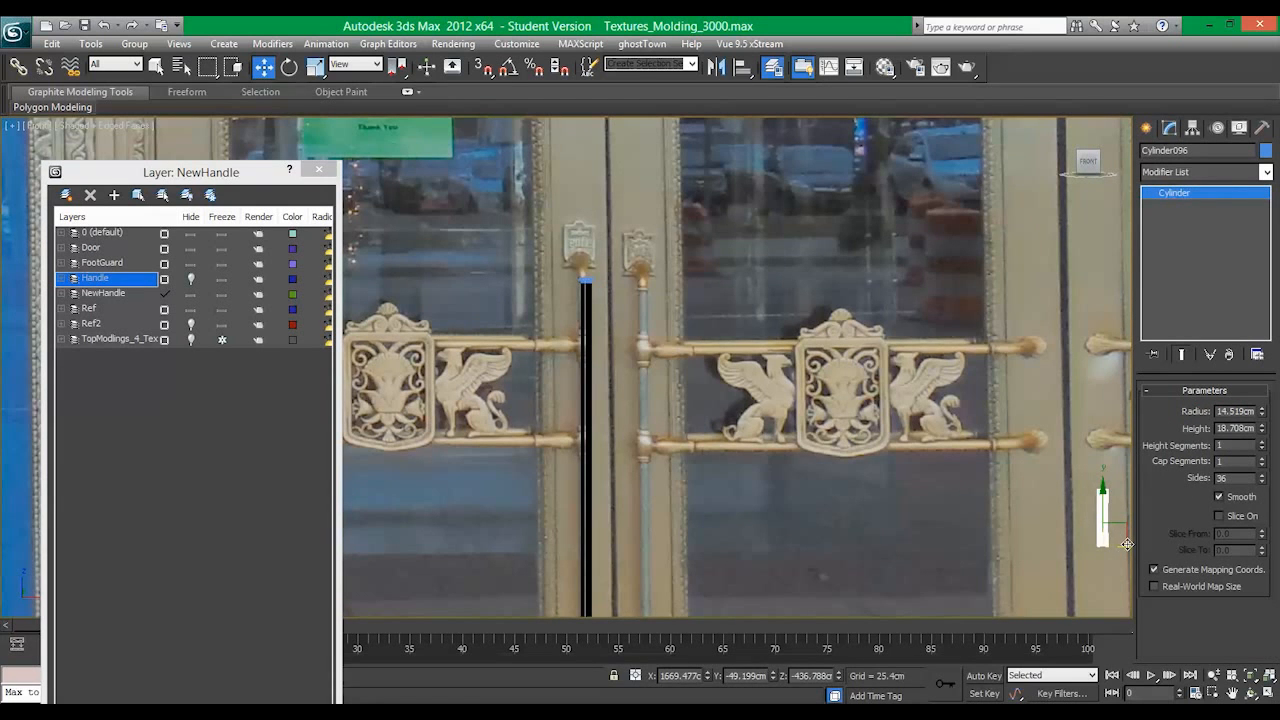
pyautogui.moveTo(1126, 543)
pyautogui.keyDown('shift'); pyautogui.mouseDown()
pyautogui.moveTo(895, 540)
pyautogui.moveTo(664, 476)
pyautogui.mouseUp(); pyautogui.keyUp('shift')
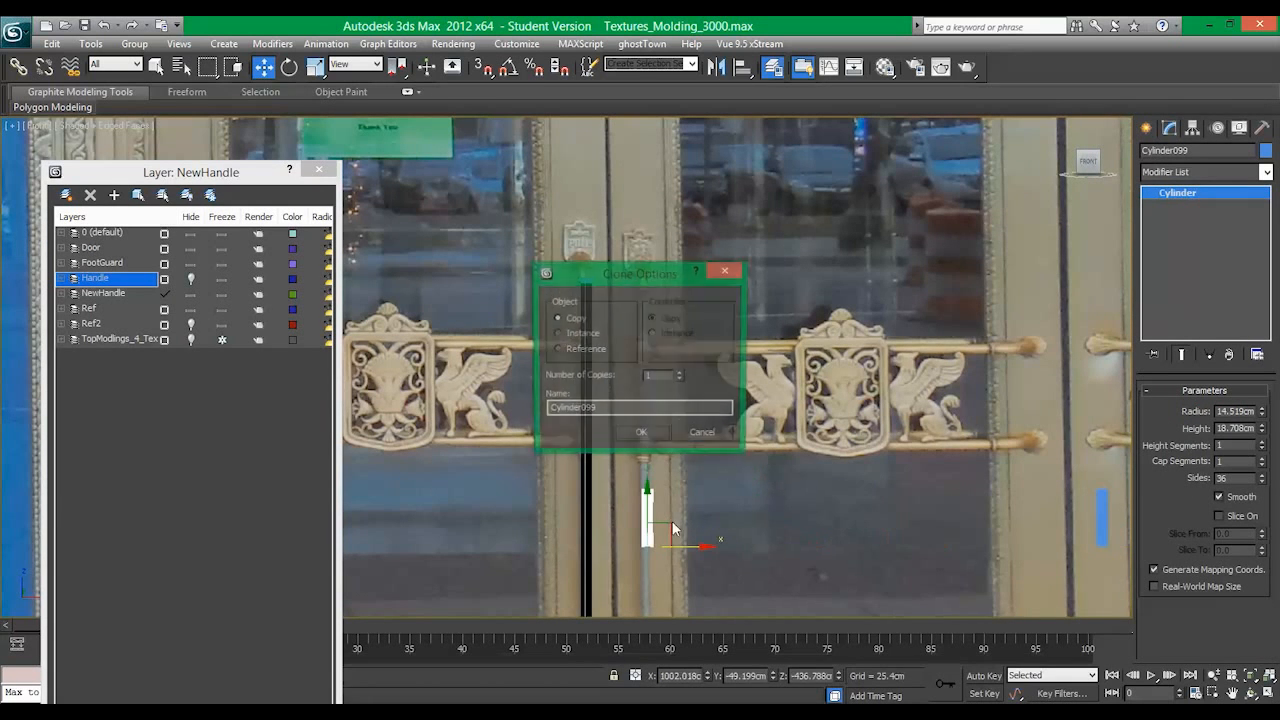
pyautogui.press('Return')
pyautogui.scroll(3, 664, 476)
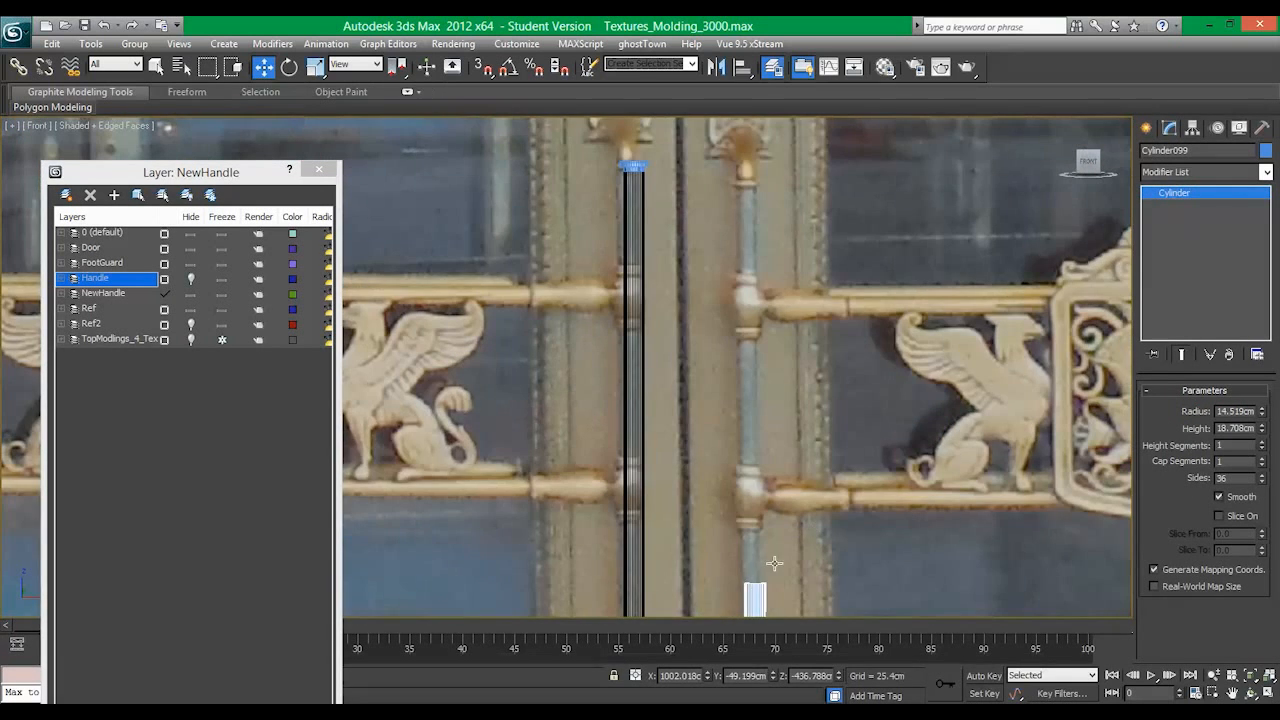
pyautogui.moveTo(762, 593); pyautogui.dragTo(653, 594)
pyautogui.moveTo(677, 429); pyautogui.dragTo(658, 403, button='middle')
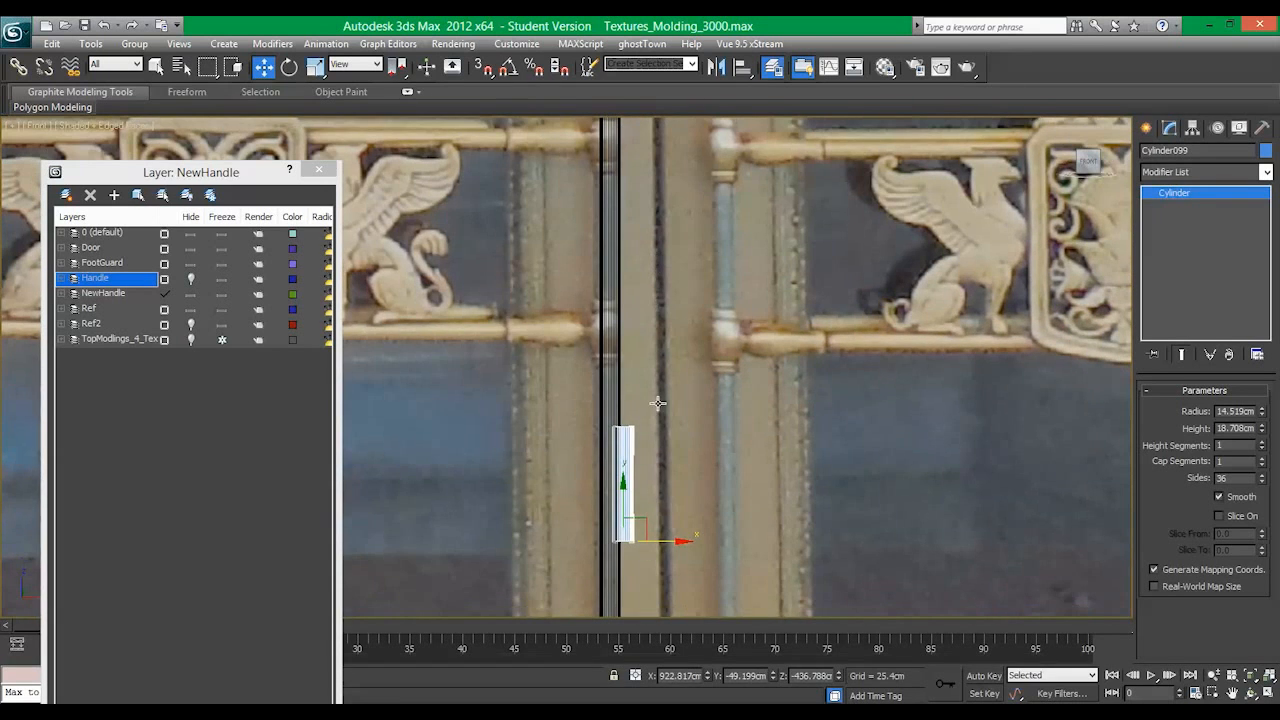
pyautogui.moveTo(649, 514); pyautogui.dragTo(584, 341)
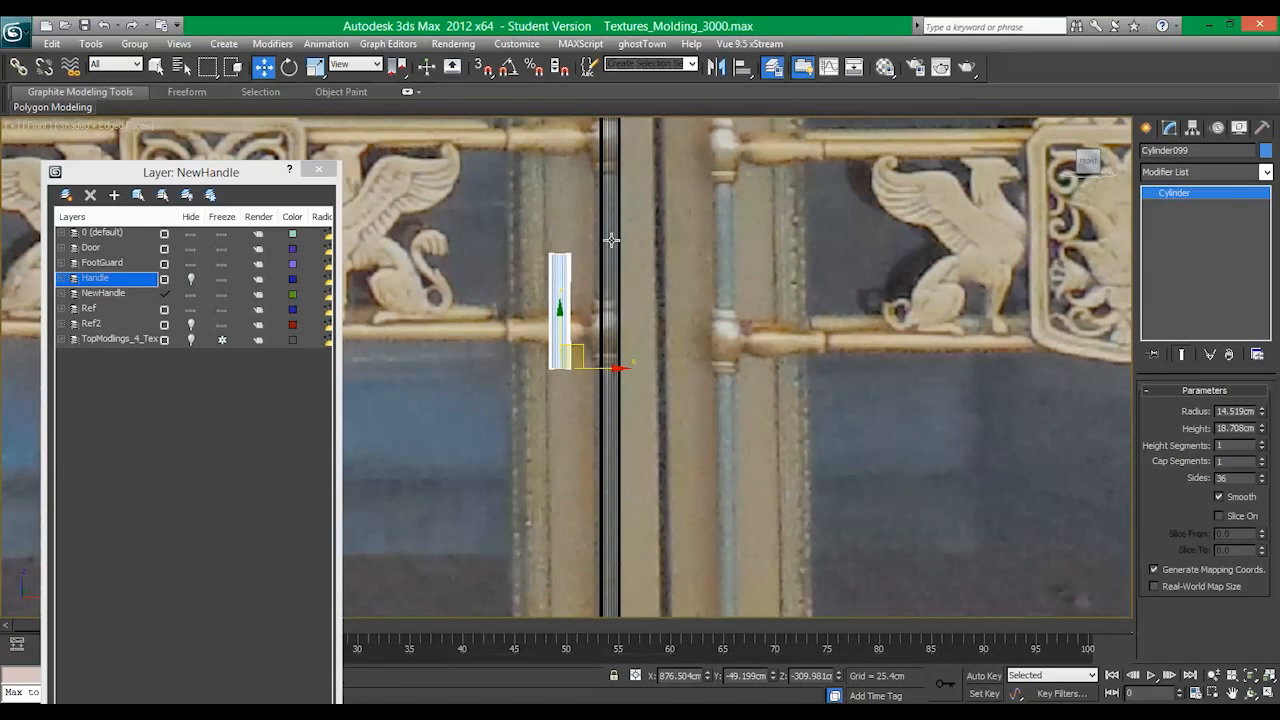
# Step: Put the vertical rod, its upper and lower sleeves and its elbow on a new hidden layer named NewHandle2
pyautogui.click(611, 241)
pyautogui.scroll(-2, 617, 233)
pyautogui.keyDown('ctrl'); pyautogui.click(589, 190); pyautogui.keyUp('ctrl')
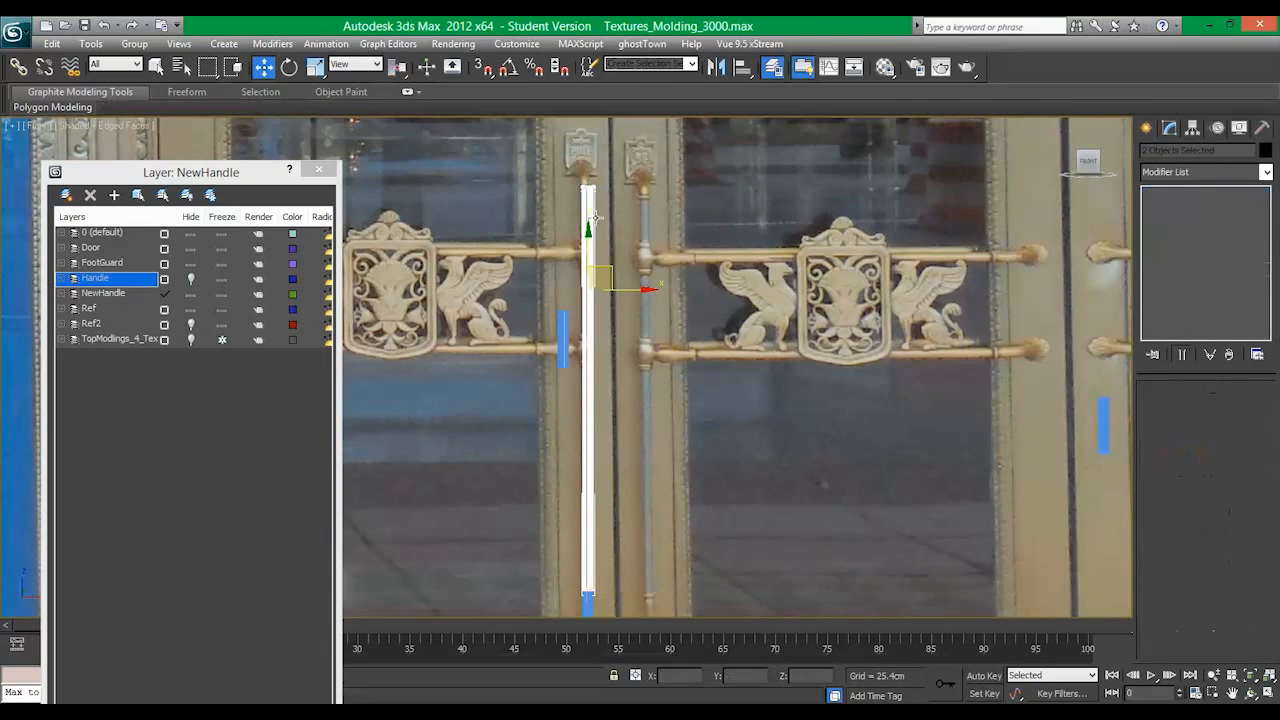
pyautogui.keyDown('ctrl'); pyautogui.click(598, 588); pyautogui.keyUp('ctrl')
pyautogui.moveTo(598, 588); pyautogui.dragTo(617, 484, button='middle')
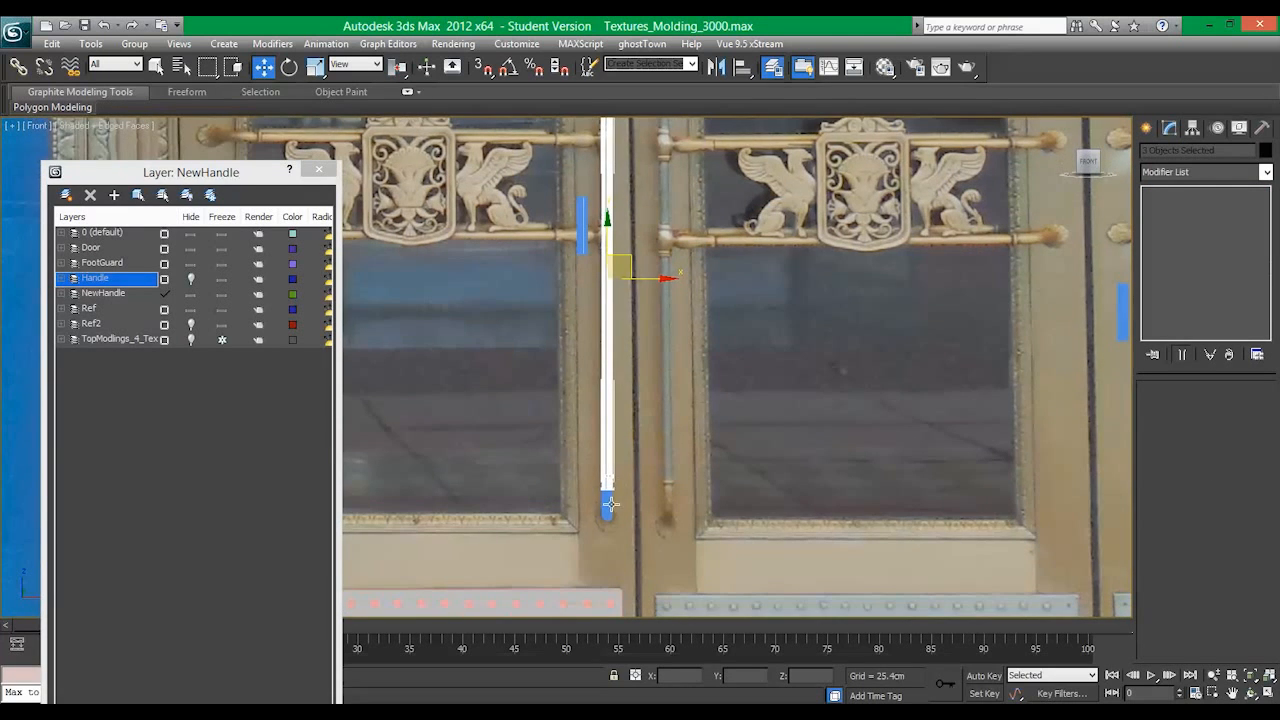
pyautogui.click(66, 194)
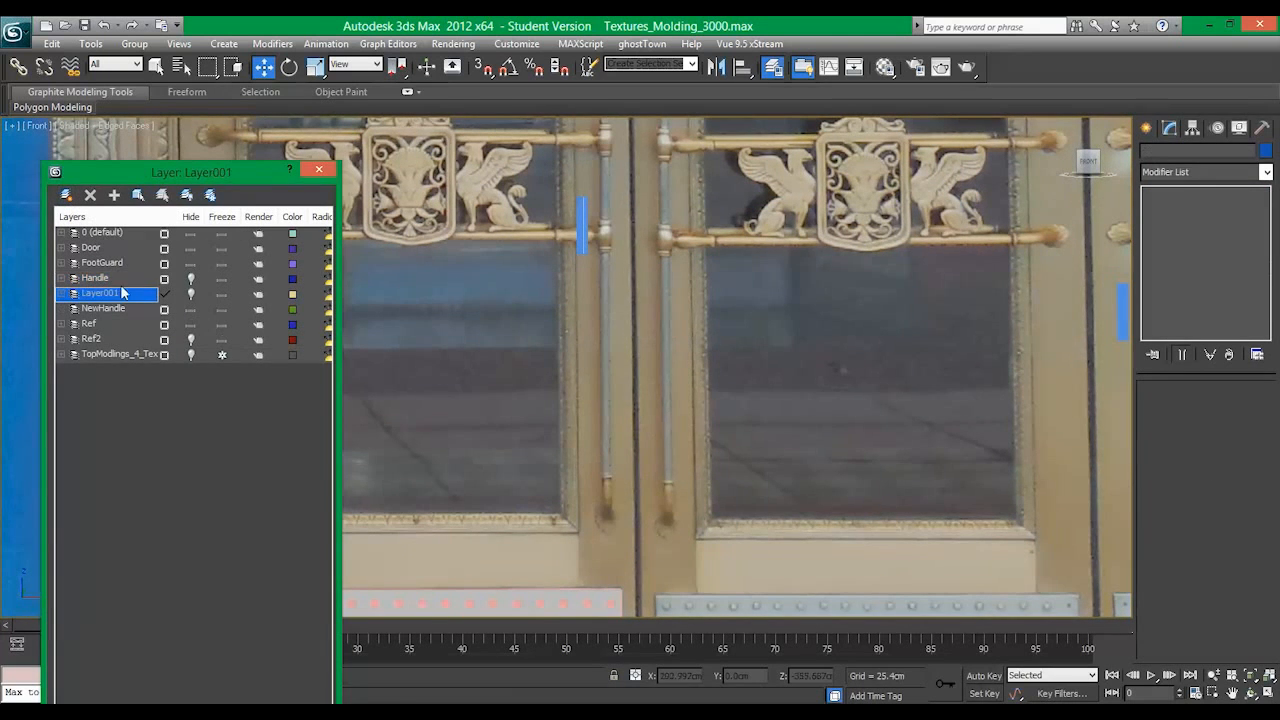
pyautogui.click(122, 292)
pyautogui.write('NewHandle')
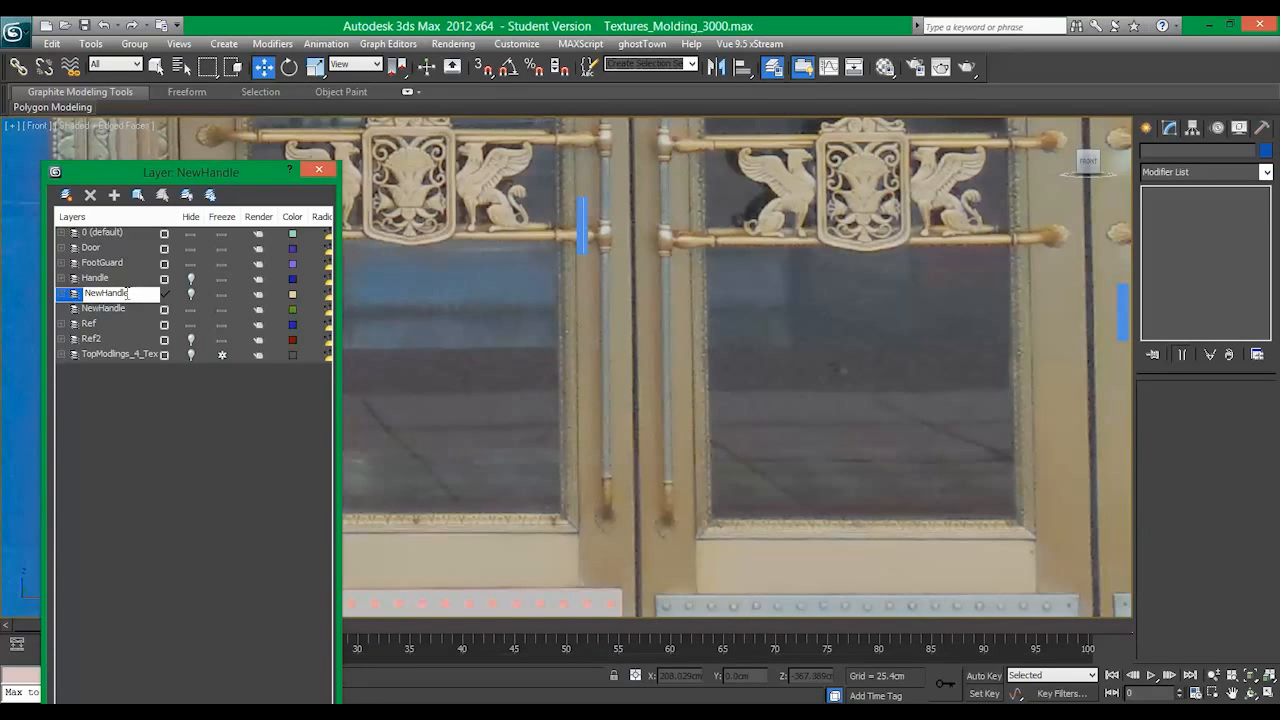
pyautogui.press('Return')
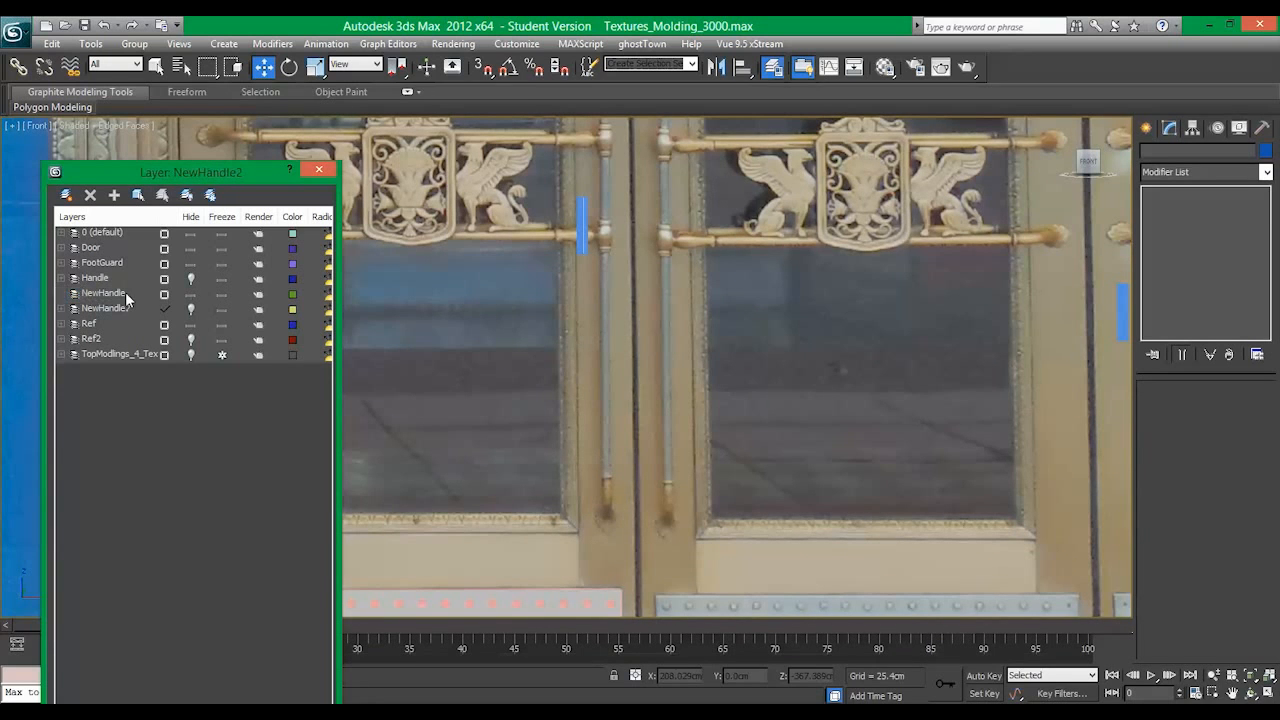
# Step: Delete the old empty NewHandle layer, and show the NewHandle2 layer to check its contents before hiding it again
pyautogui.click(129, 295)
pyautogui.click(90, 195)
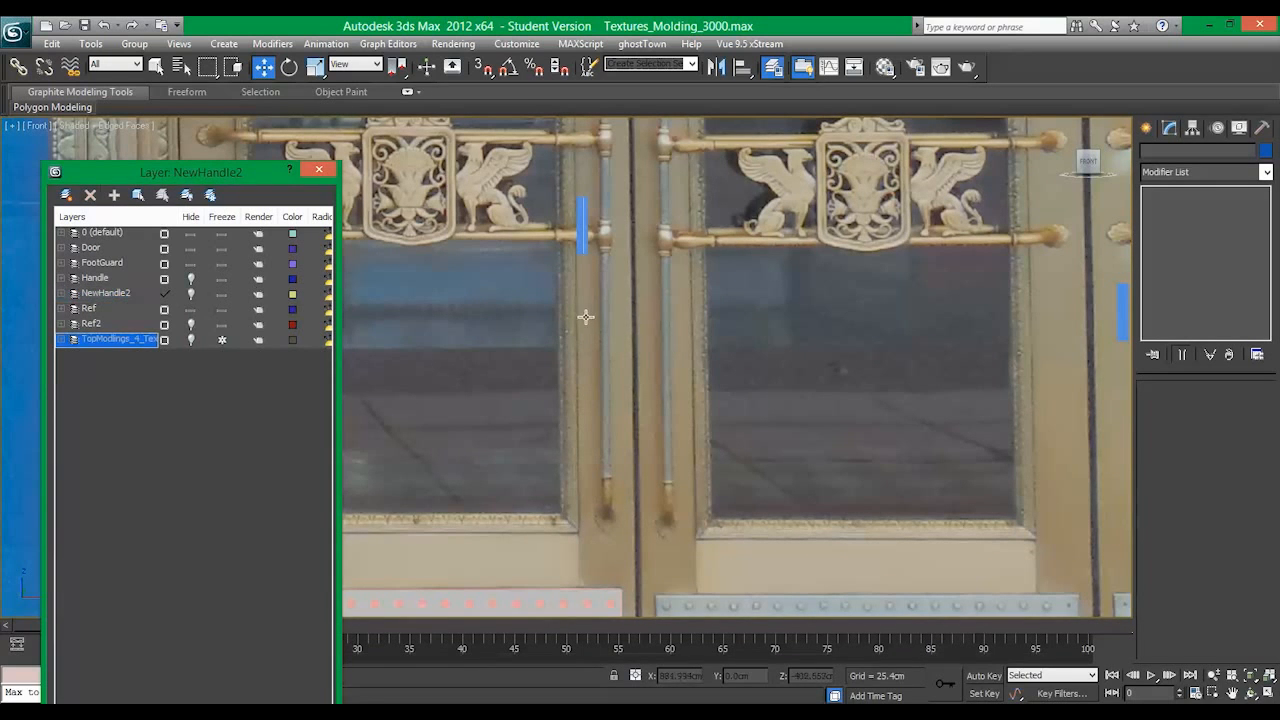
pyautogui.moveTo(586, 317); pyautogui.dragTo(585, 327, button='middle')
pyautogui.click(189, 296)
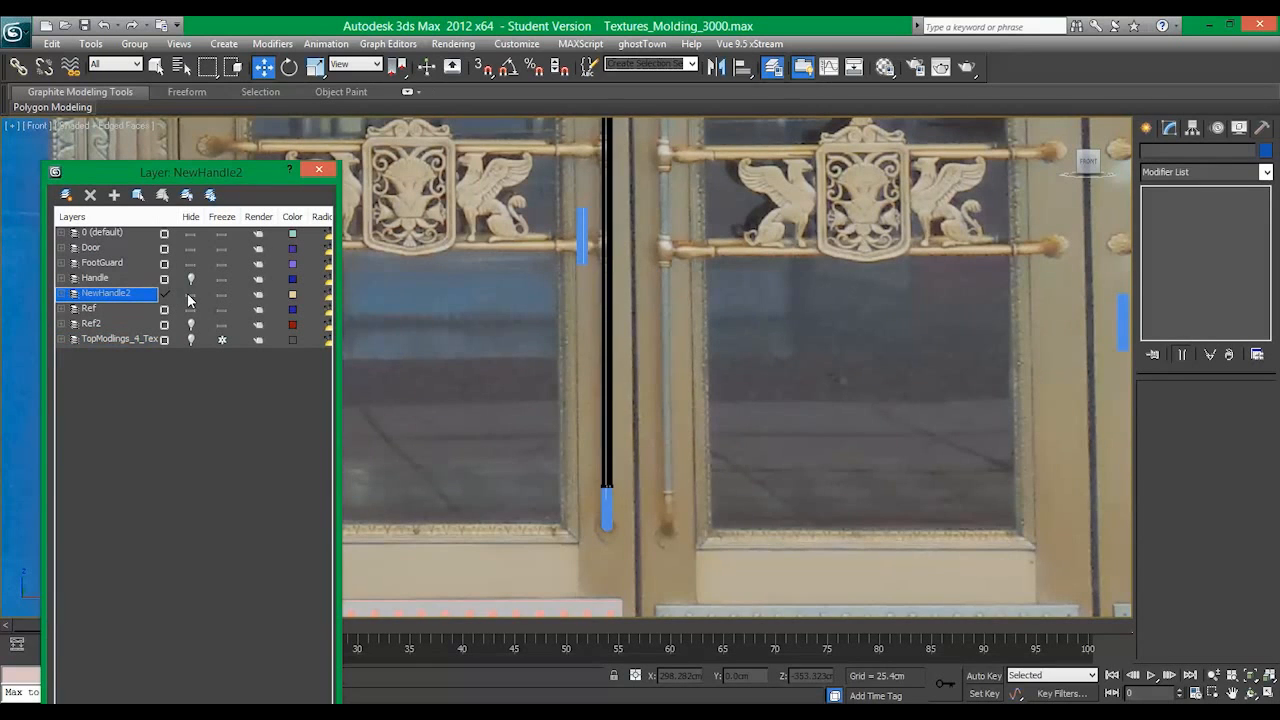
pyautogui.click(190, 294)
# Step: Move the copied cylinder onto the left rod's joint with the lower rail and assign it the 08 - Default material
pyautogui.click(578, 235)
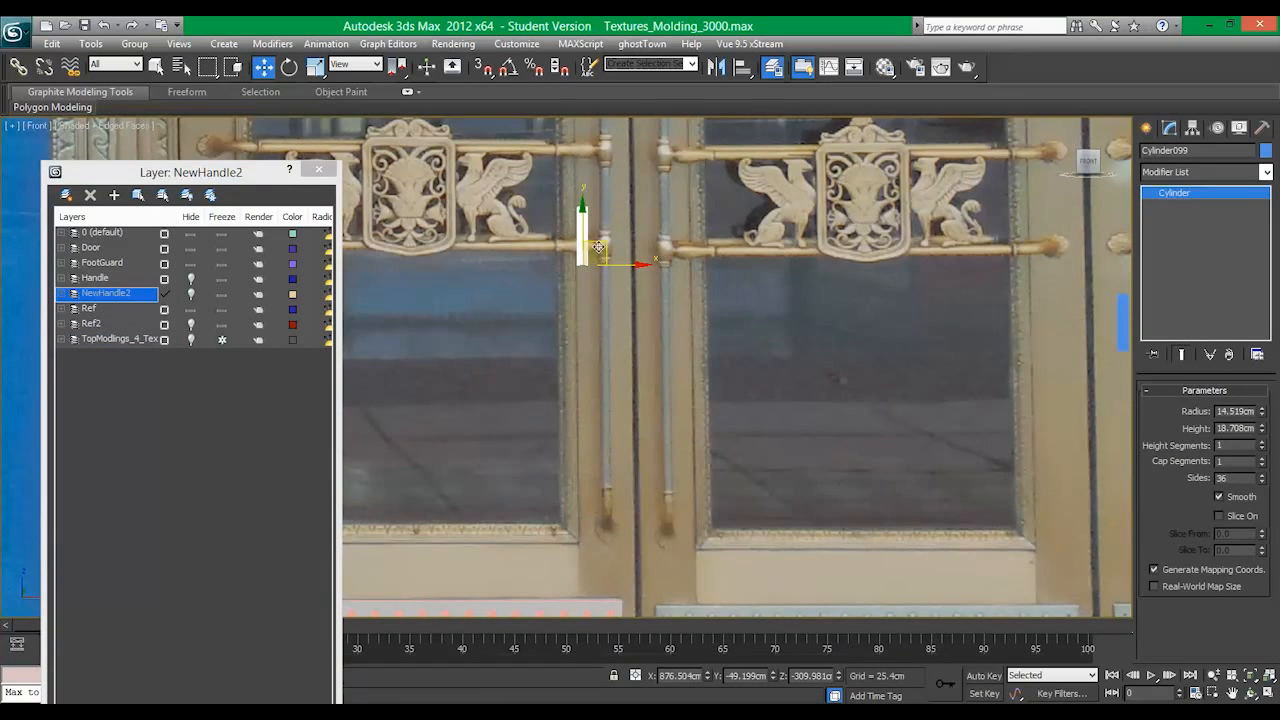
pyautogui.moveTo(600, 248); pyautogui.dragTo(625, 252)
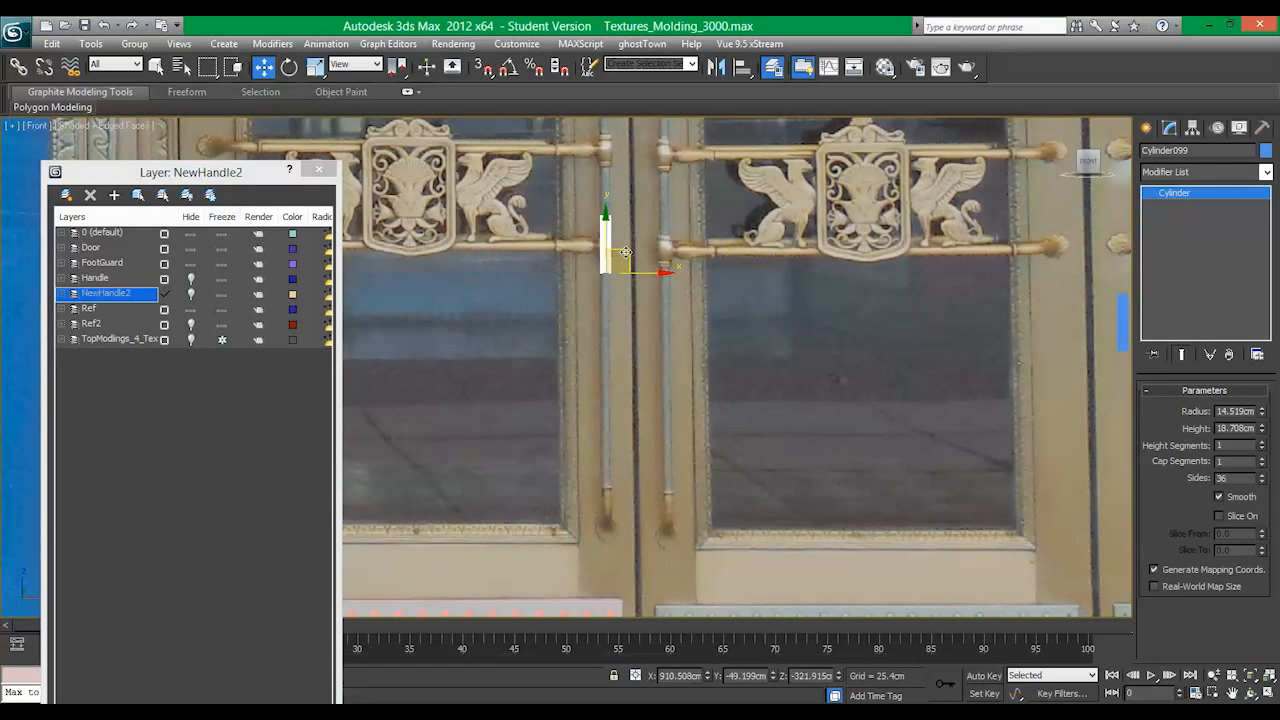
pyautogui.click(885, 66)
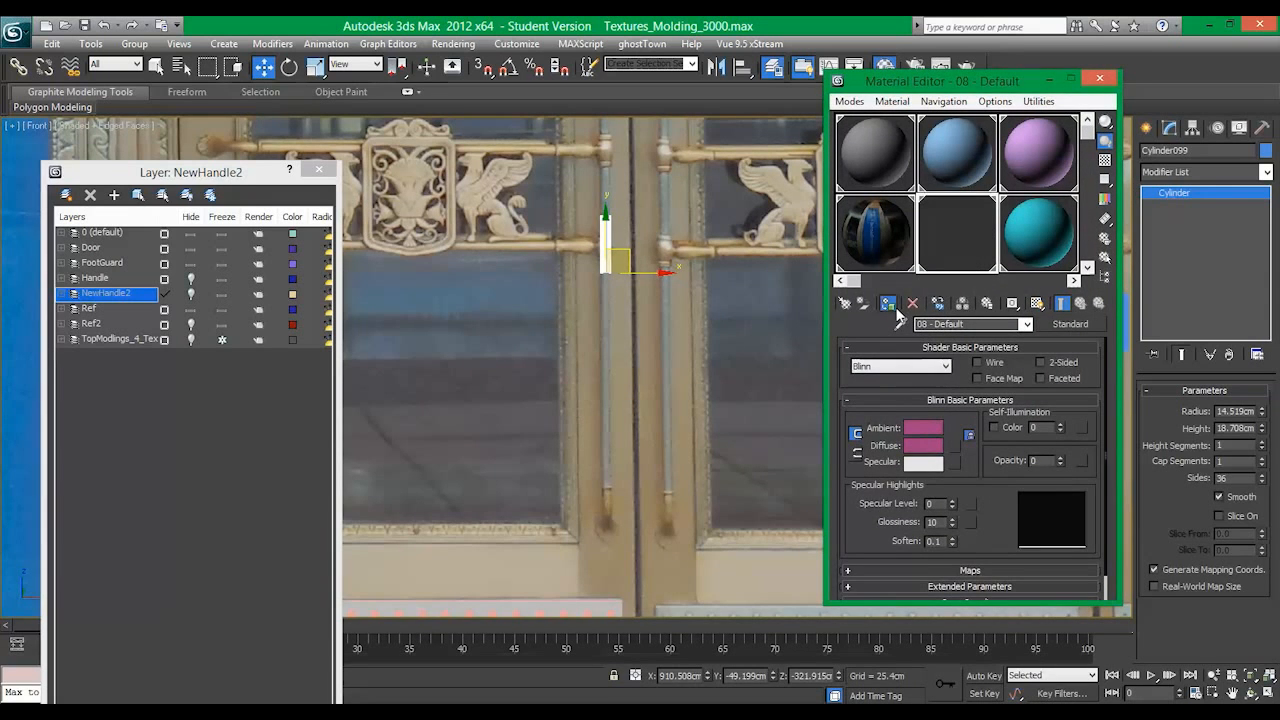
pyautogui.click(1100, 78)
# Step: Scale down the cylinder's height to match the reference joint between the left vertical rod and the lower rail
pyautogui.scroll(3, 674, 170)
pyautogui.scroll(3, 674, 170)
pyautogui.press('r')
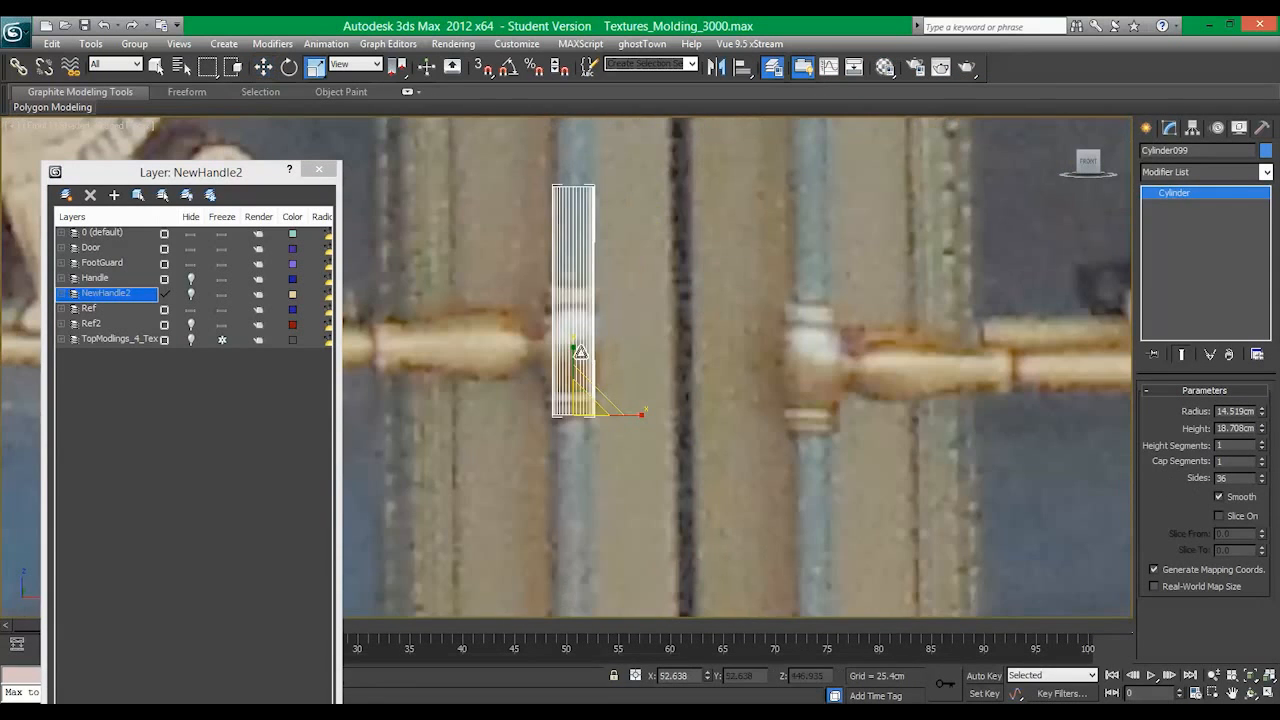
pyautogui.moveTo(574, 363); pyautogui.dragTo(580, 406)
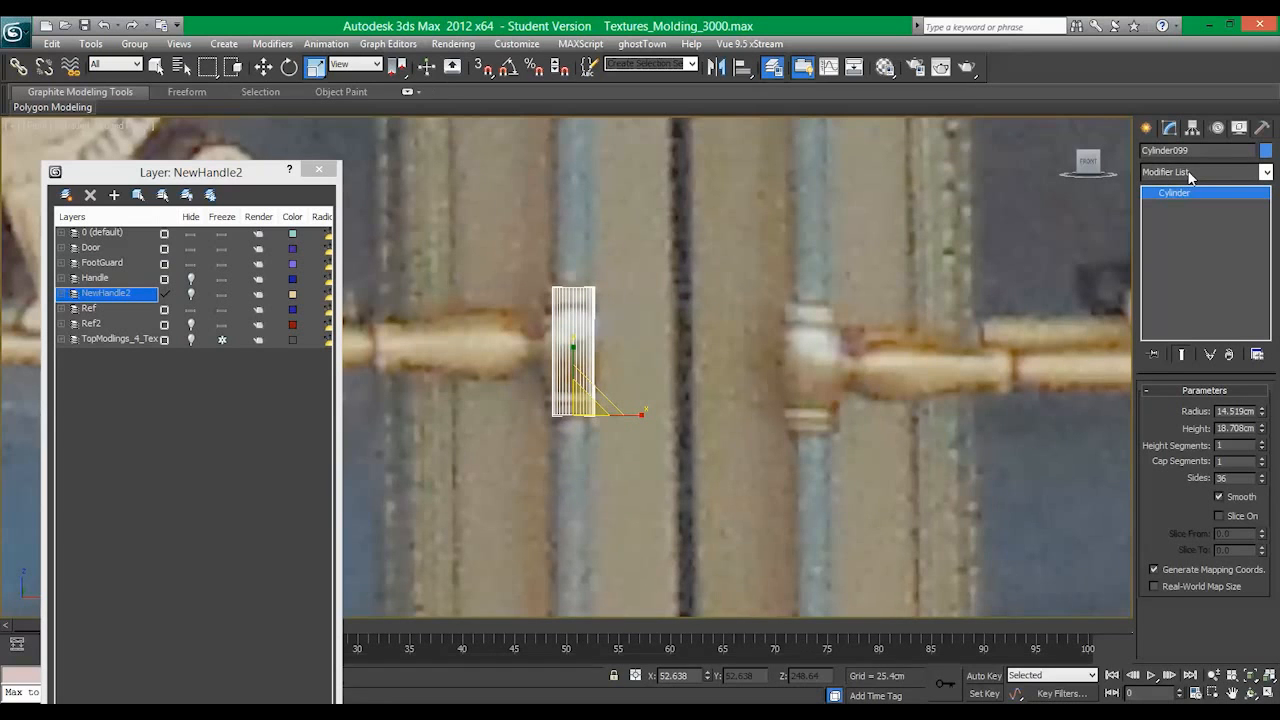
# Step: Add an Edit Poly modifier to the joint cylinder and connect all its vertical edges with 4 segments
pyautogui.click(1190, 176)
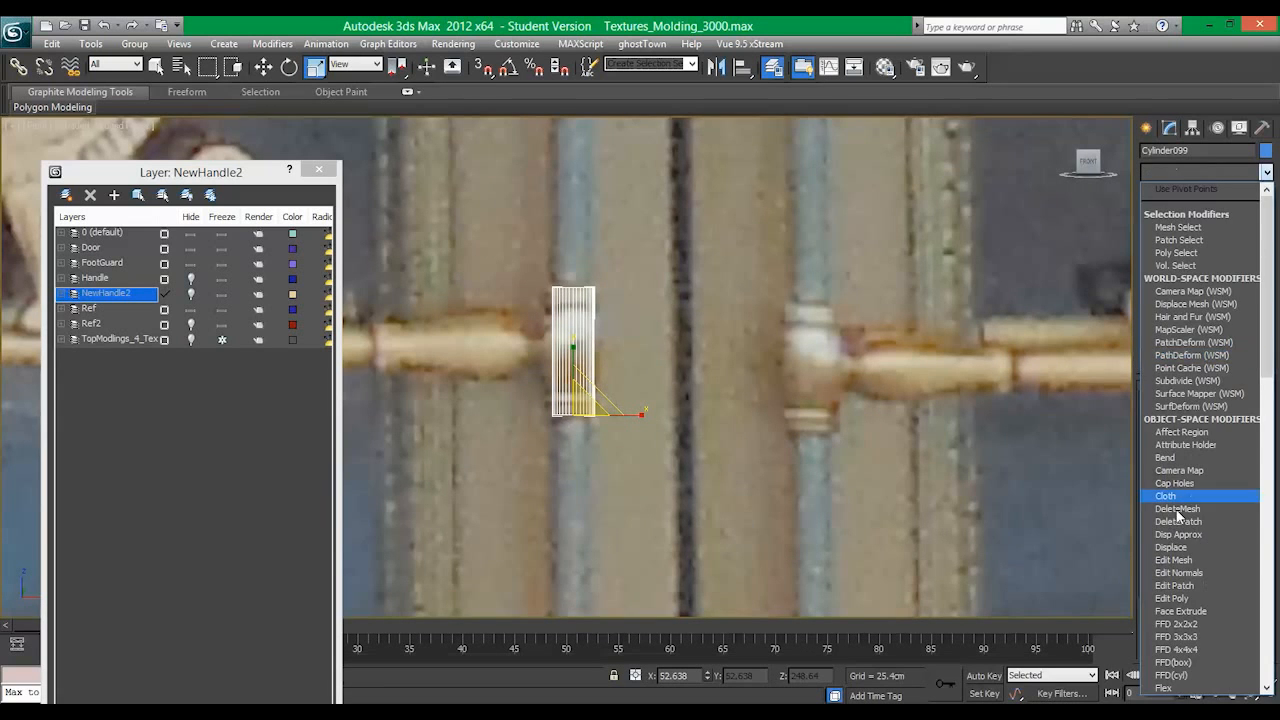
pyautogui.click(1200, 597)
pyautogui.click(1186, 457)
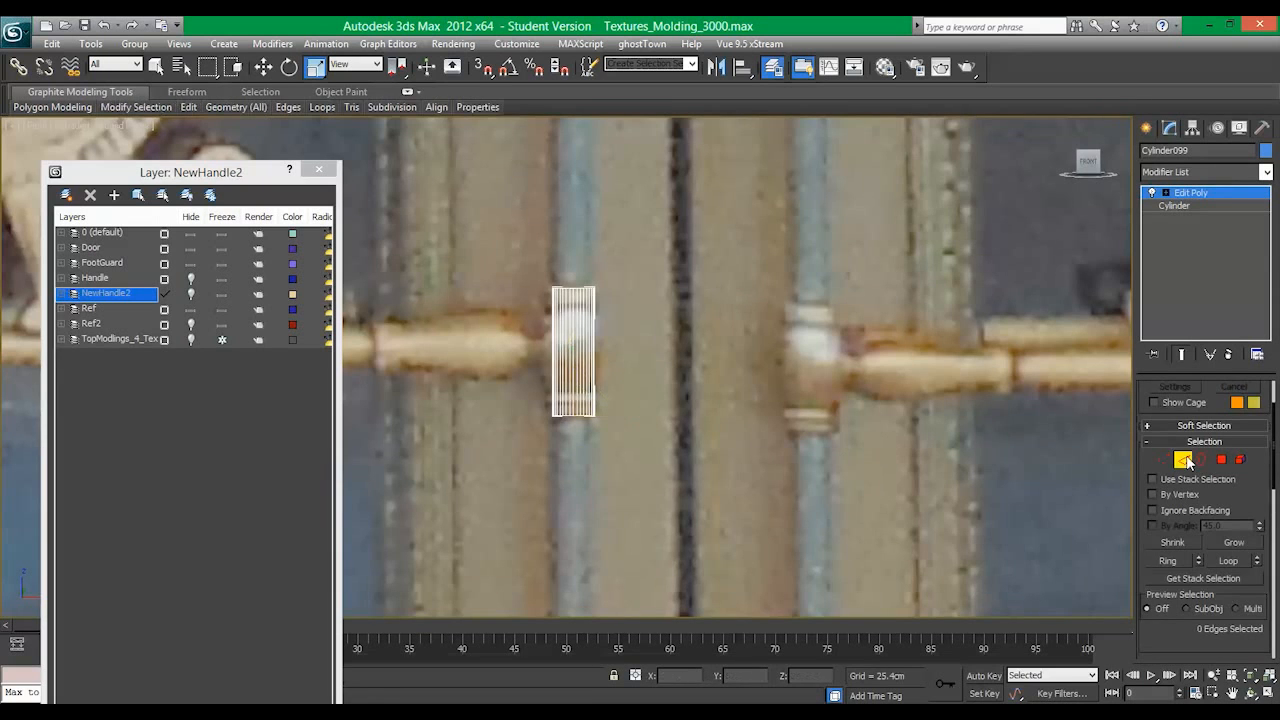
pyautogui.hotkey('ctrl', 'a')
pyautogui.rightClick(581, 352)
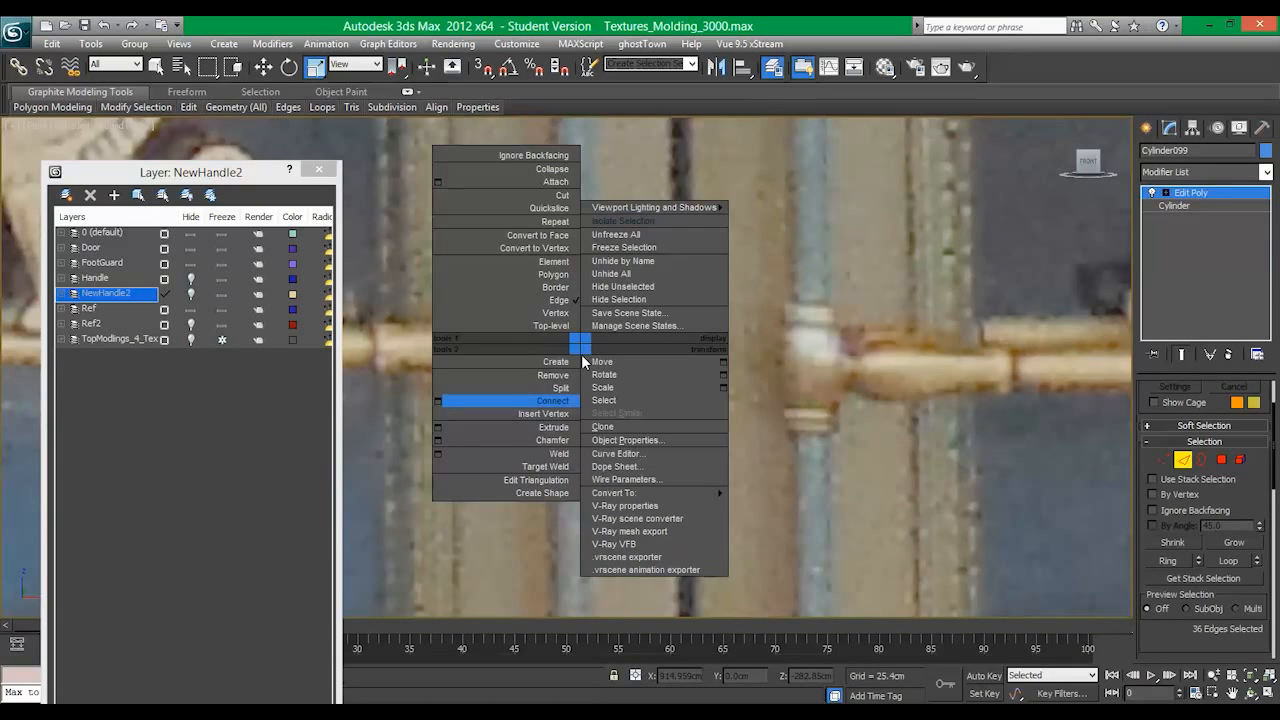
pyautogui.click(434, 401)
pyautogui.scroll(2, 560, 290)
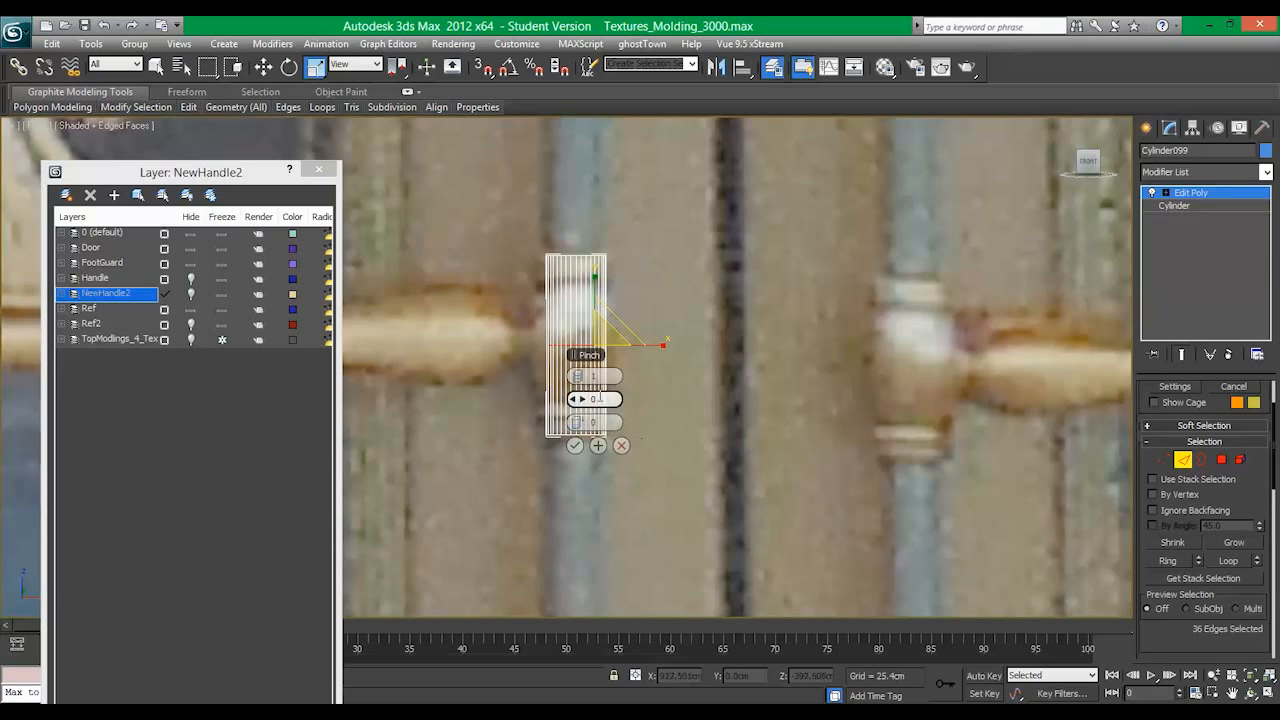
pyautogui.click(584, 378)
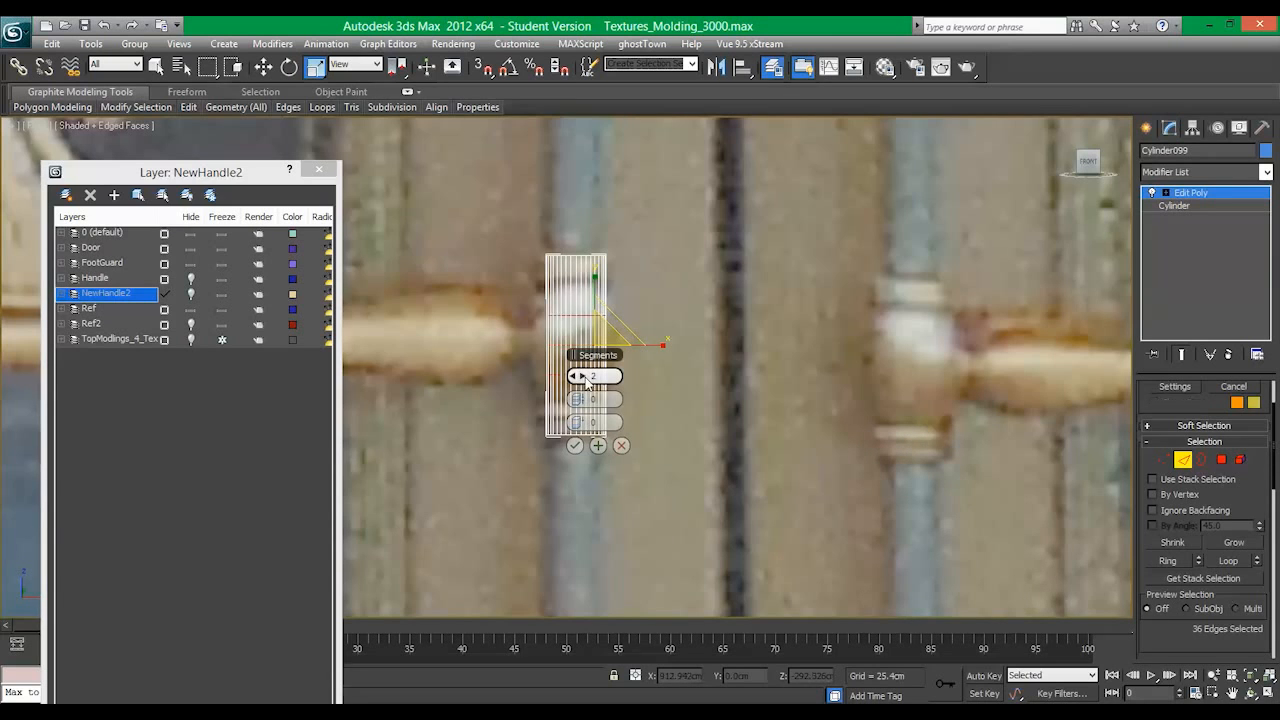
pyautogui.click(575, 445)
# Step: Move the joint cylinder's horizontal vertex rows into pairs near its top and bottom ends to outline the reference collars
pyautogui.press('1')
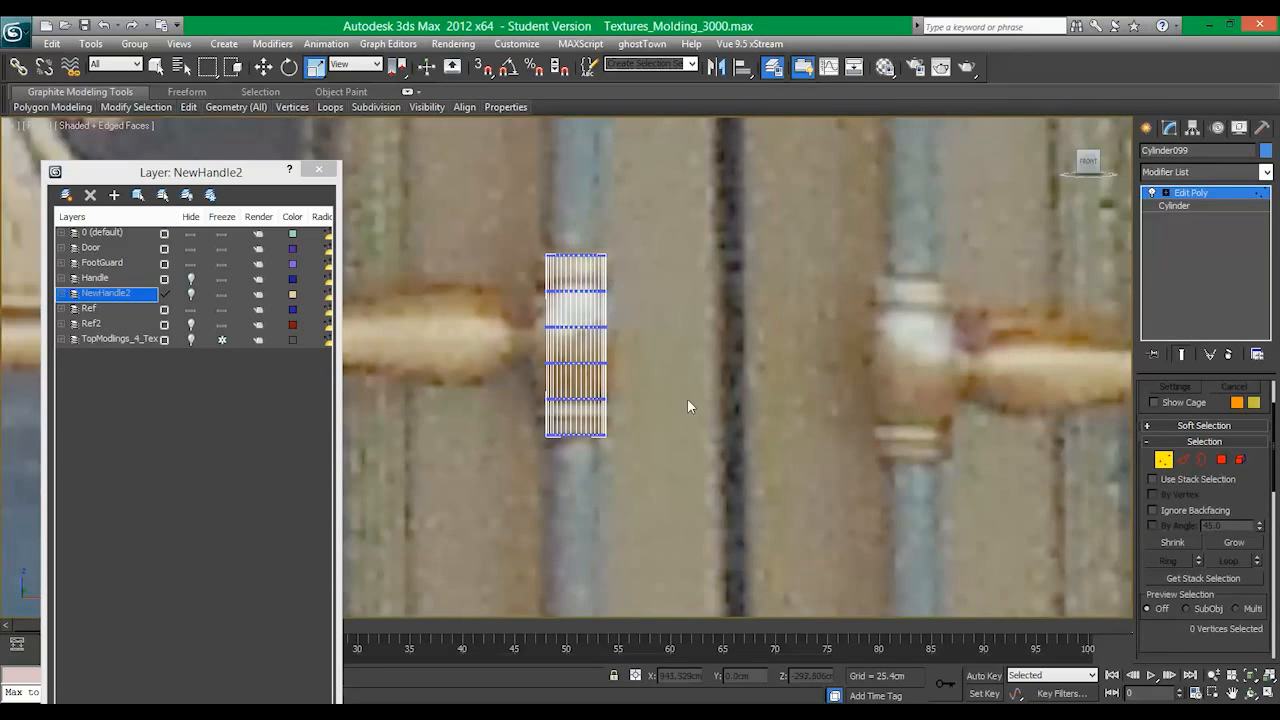
pyautogui.moveTo(489, 385); pyautogui.dragTo(489, 386)
pyautogui.press('w')
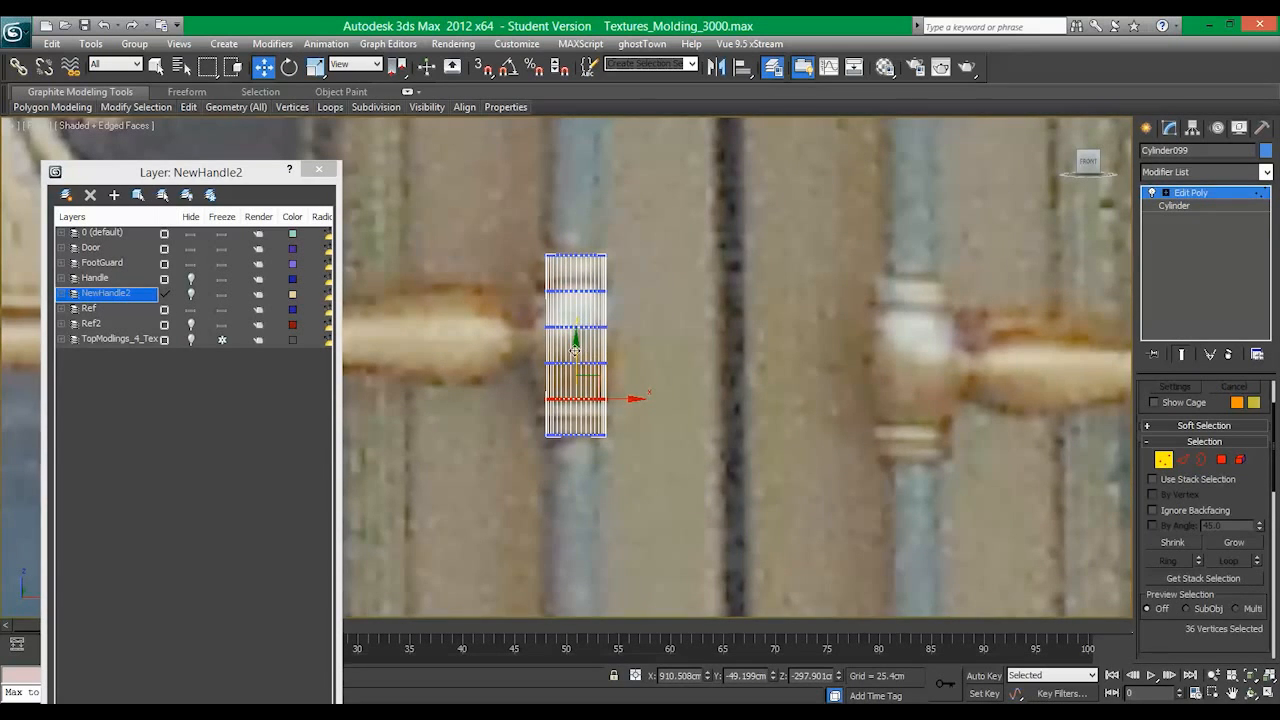
pyautogui.moveTo(575, 351)
pyautogui.mouseDown()
pyautogui.moveTo(577, 315)
pyautogui.moveTo(577, 358)
pyautogui.mouseUp()
pyautogui.click(548, 296)
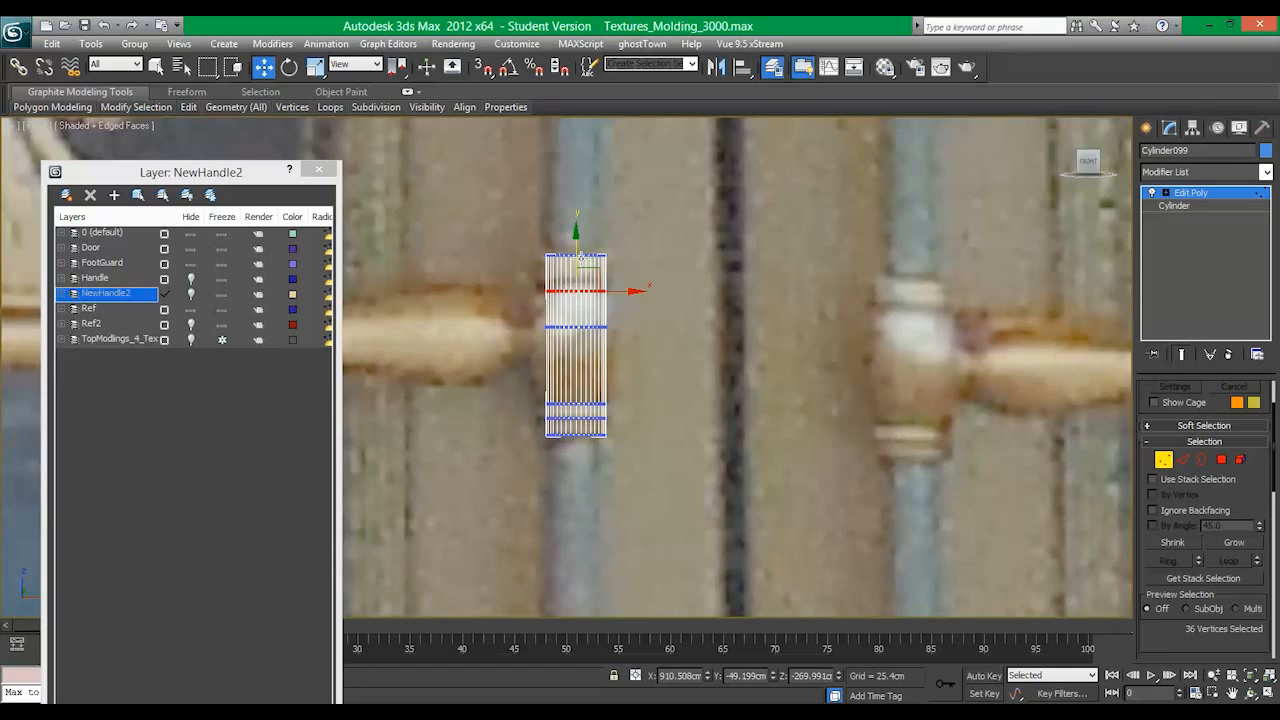
pyautogui.moveTo(576, 254); pyautogui.dragTo(576, 226)
pyautogui.moveTo(645, 350); pyautogui.dragTo(441, 298)
pyautogui.moveTo(570, 283); pyautogui.dragTo(575, 233)
# Step: Extrude the joint cylinder's bottommost polygon band by local normals with a height of 0.647 cm
pyautogui.click(1221, 459)
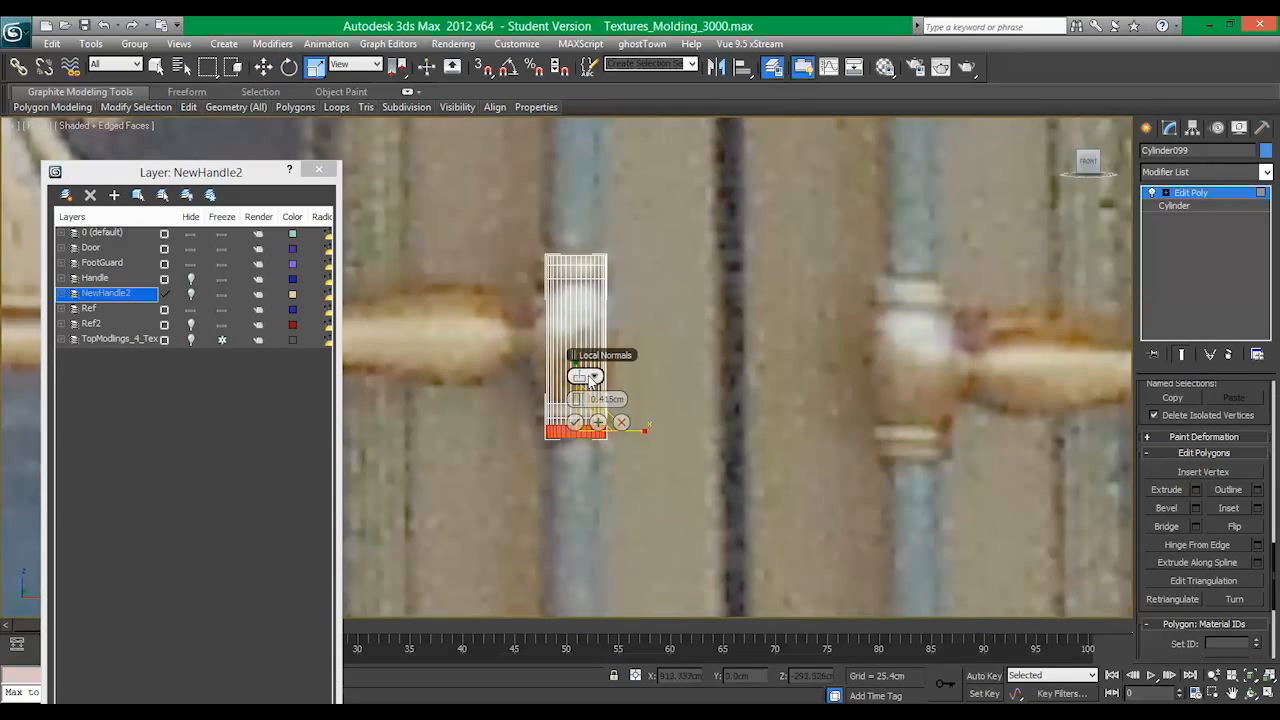
pyautogui.click(593, 376)
pyautogui.click(617, 425)
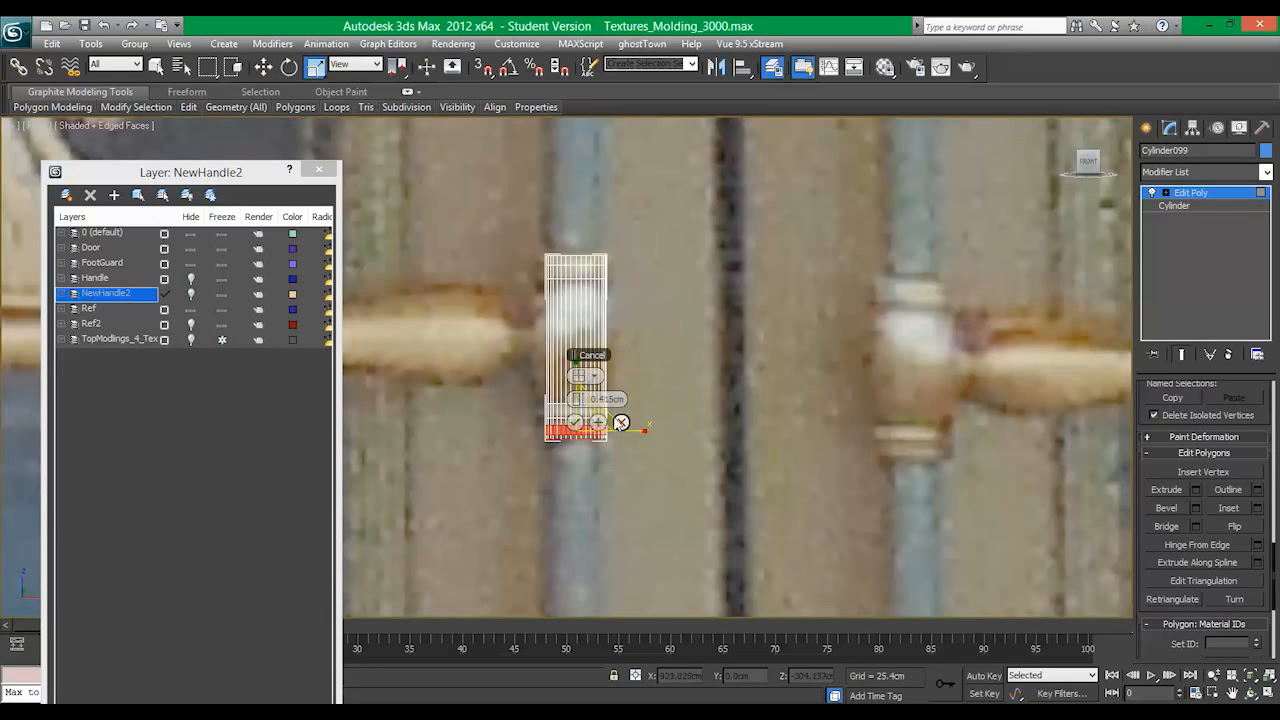
pyautogui.click(590, 376)
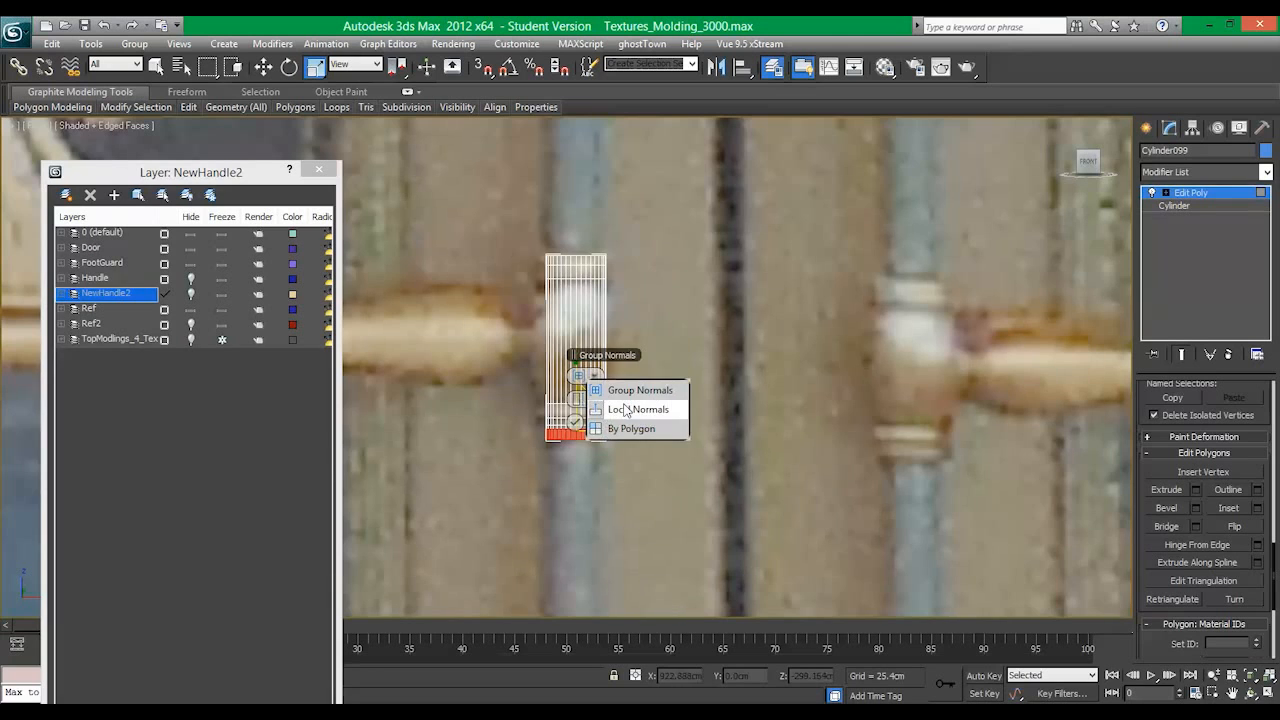
pyautogui.click(625, 410)
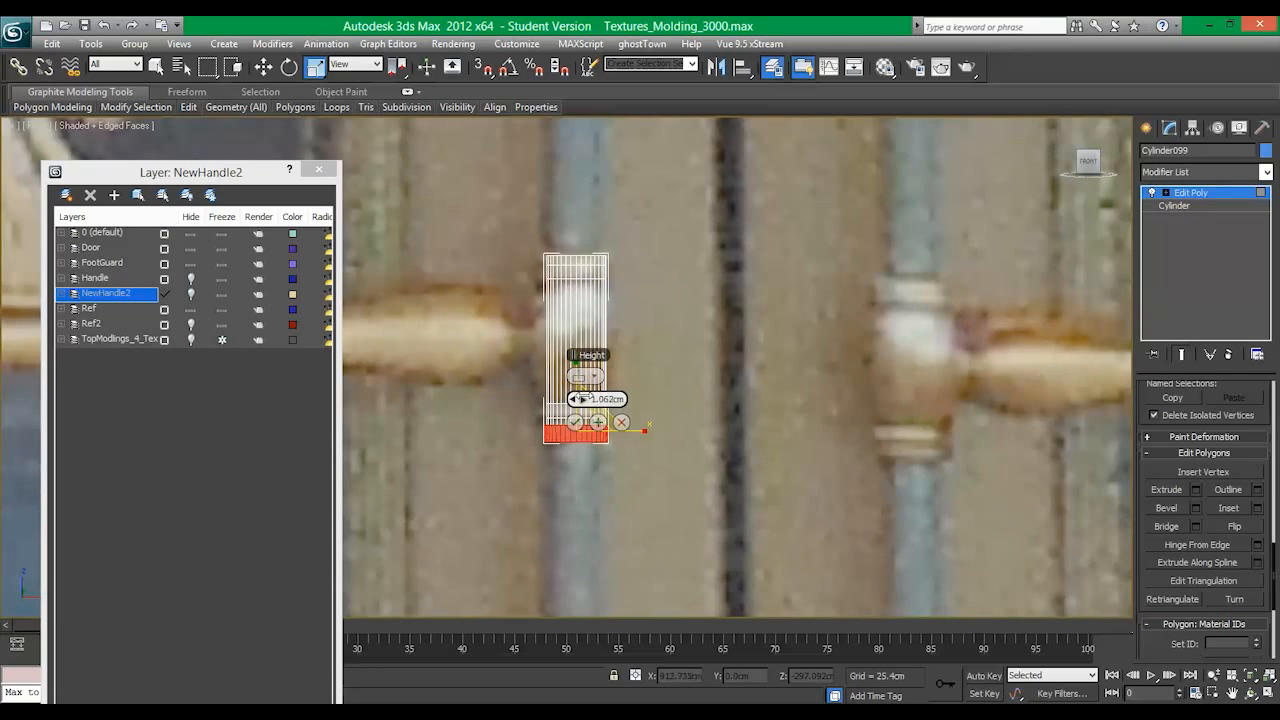
pyautogui.moveTo(583, 398); pyautogui.dragTo(583, 400)
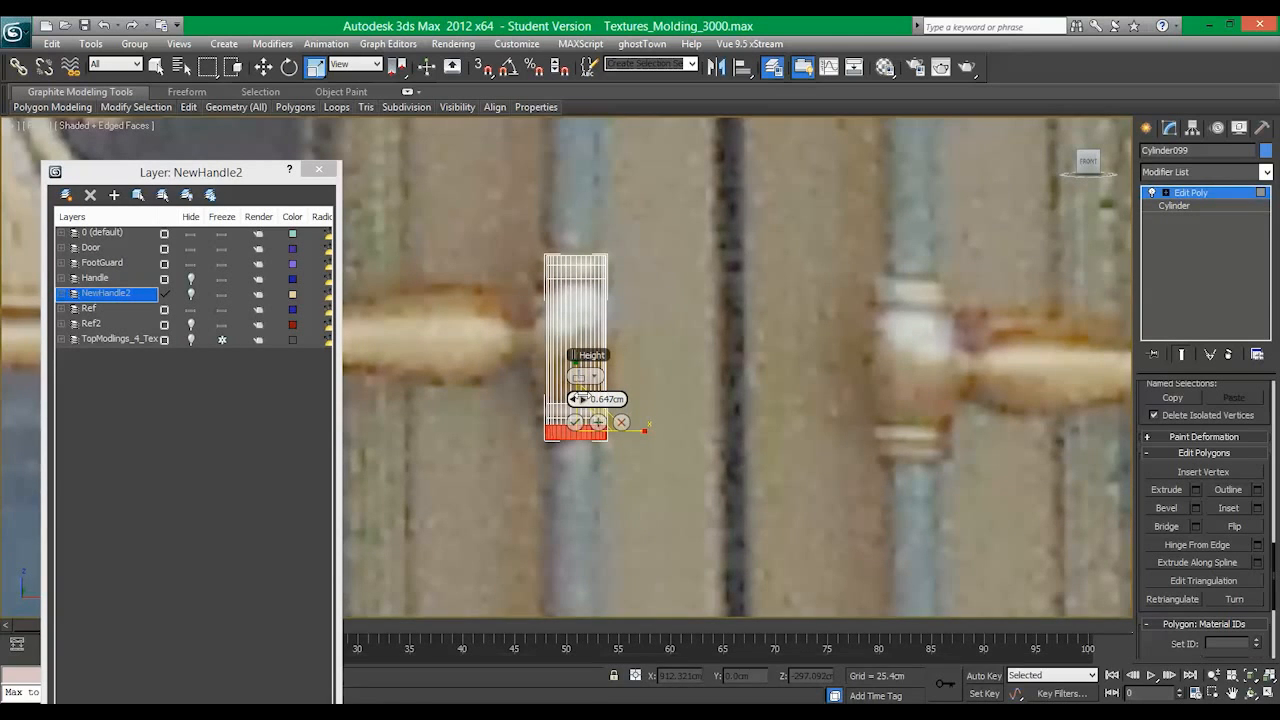
pyautogui.click(575, 422)
# Step: Extrude the narrow polygon band just above the bottom one by local normals with a height of 2.744 cm
pyautogui.click(580, 416)
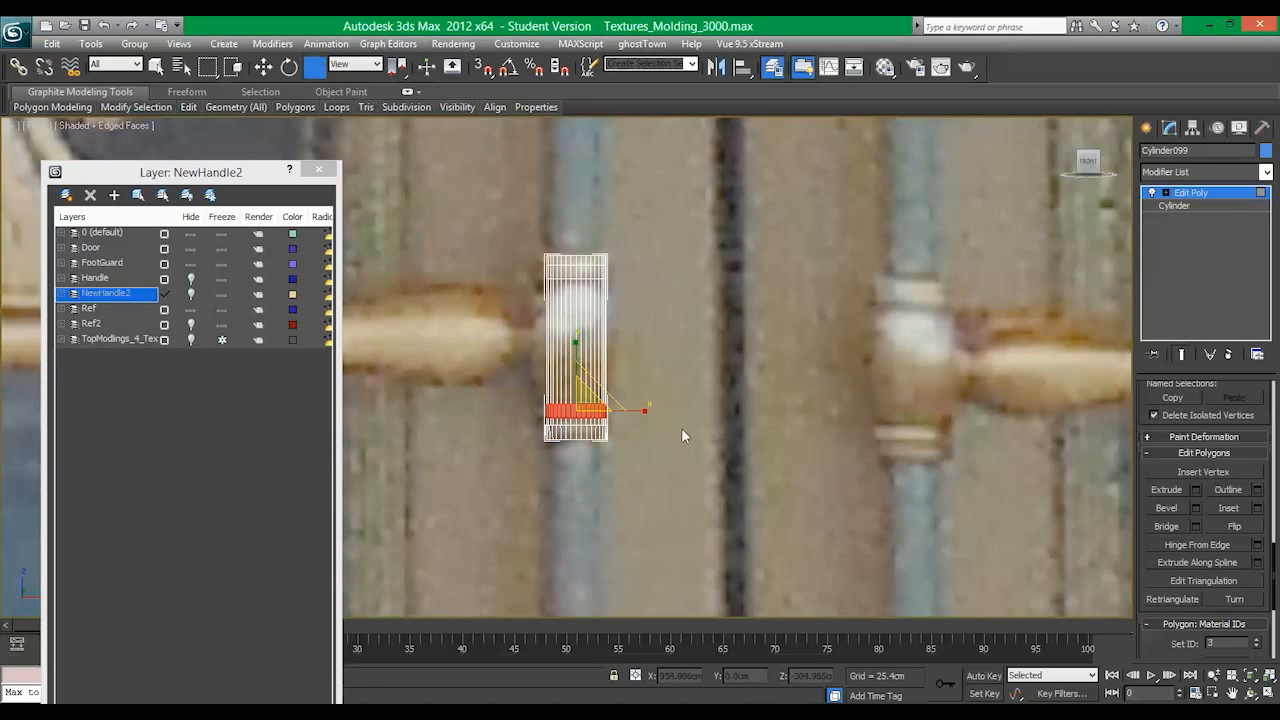
pyautogui.click(1195, 489)
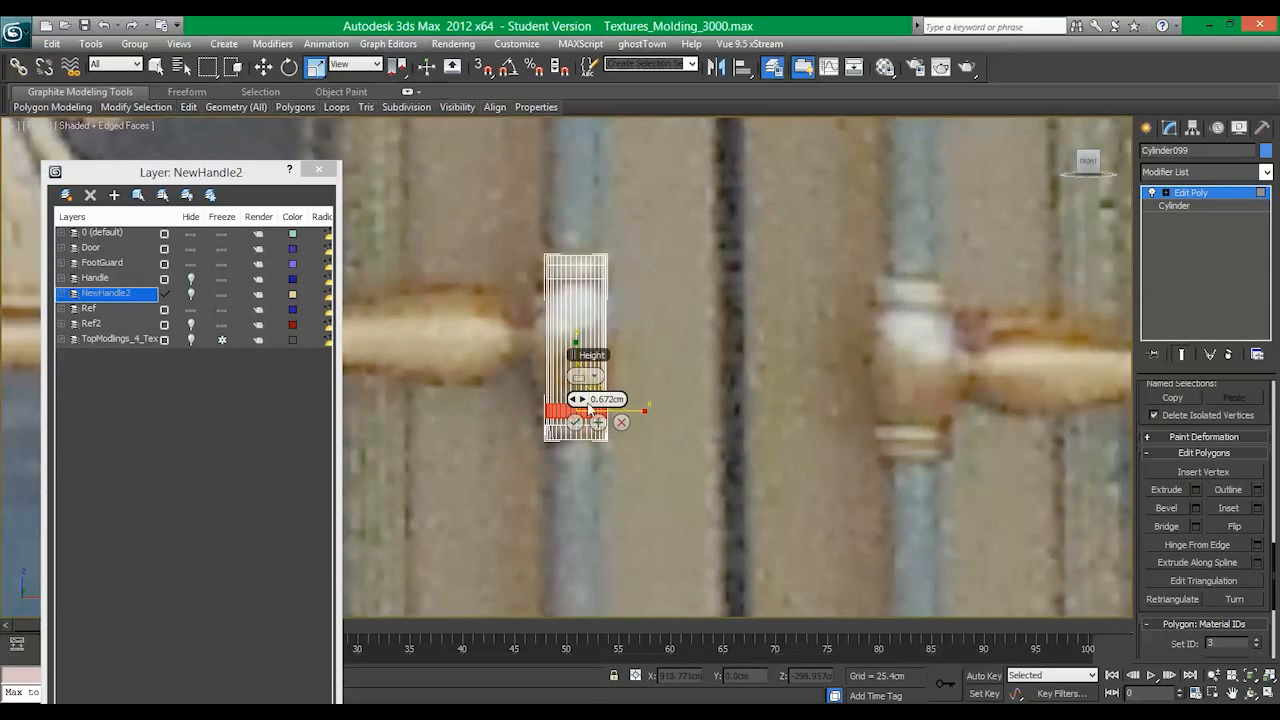
pyautogui.moveTo(589, 407); pyautogui.dragTo(583, 398)
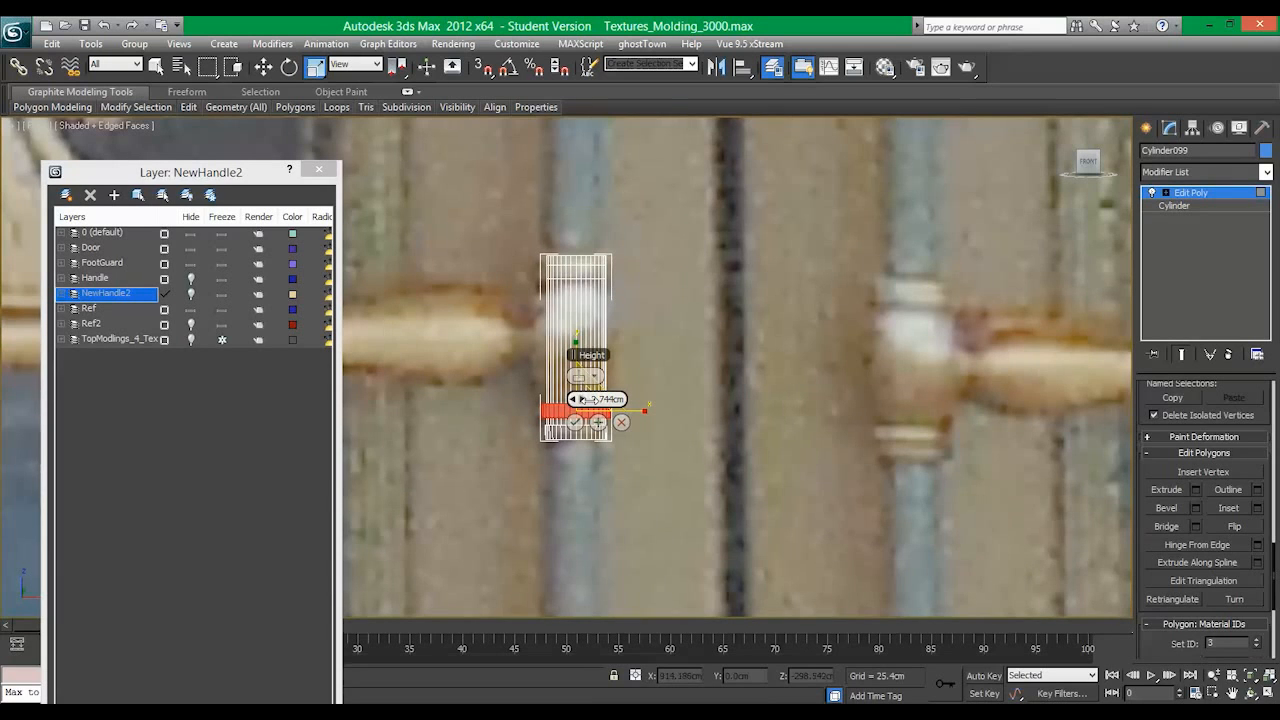
pyautogui.click(574, 422)
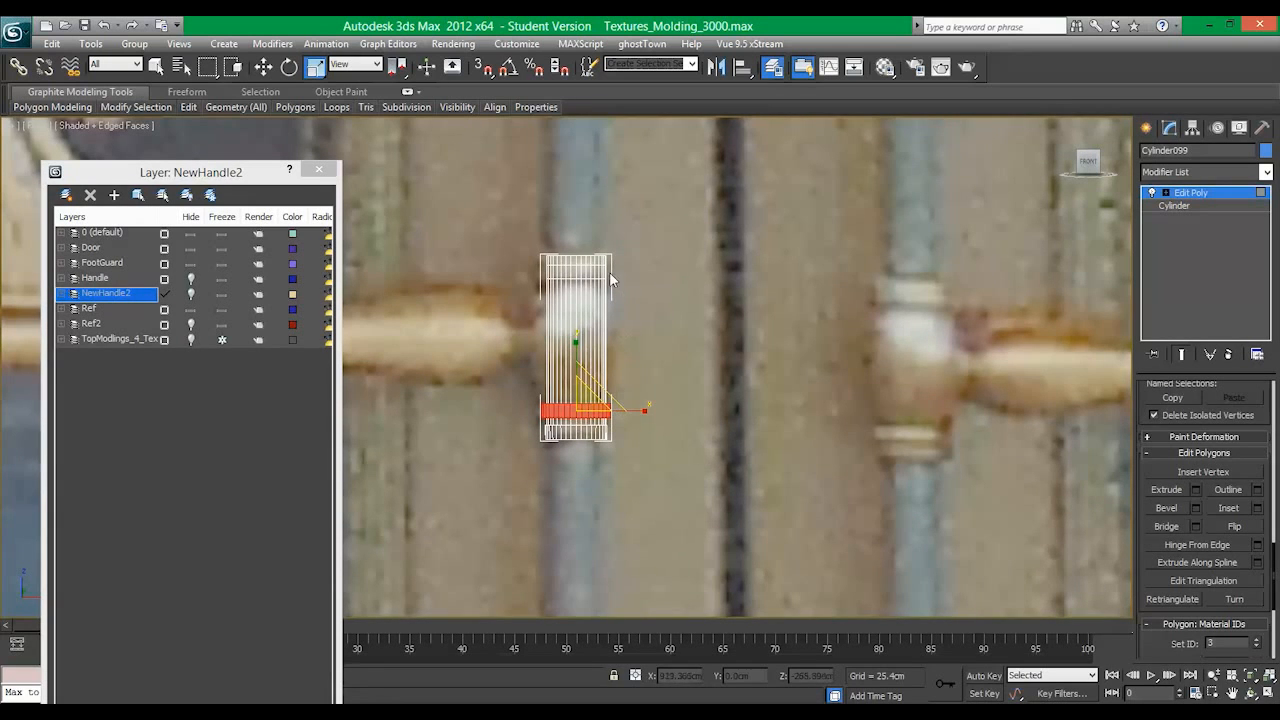
# Step: Extrude the joint's top polygon band by local normals at 2.744 cm, and flatten and lower it to fit the reference collar
pyautogui.click(612, 263)
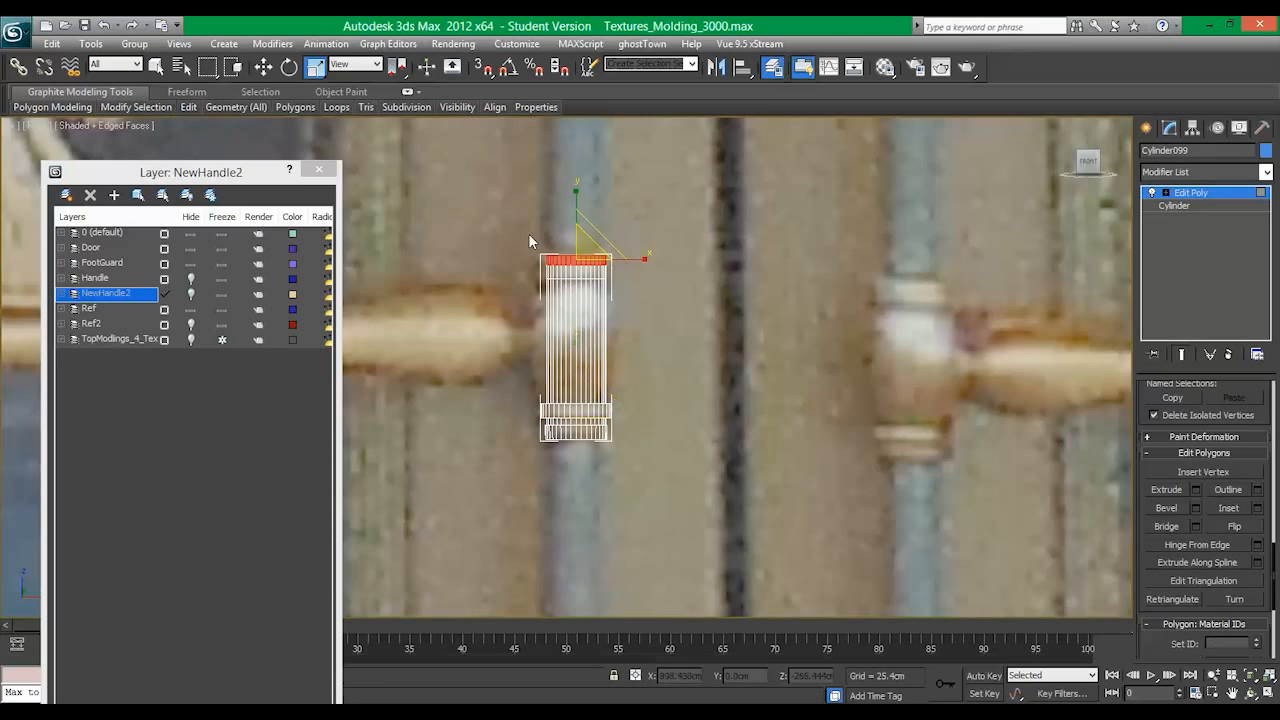
pyautogui.click(1193, 489)
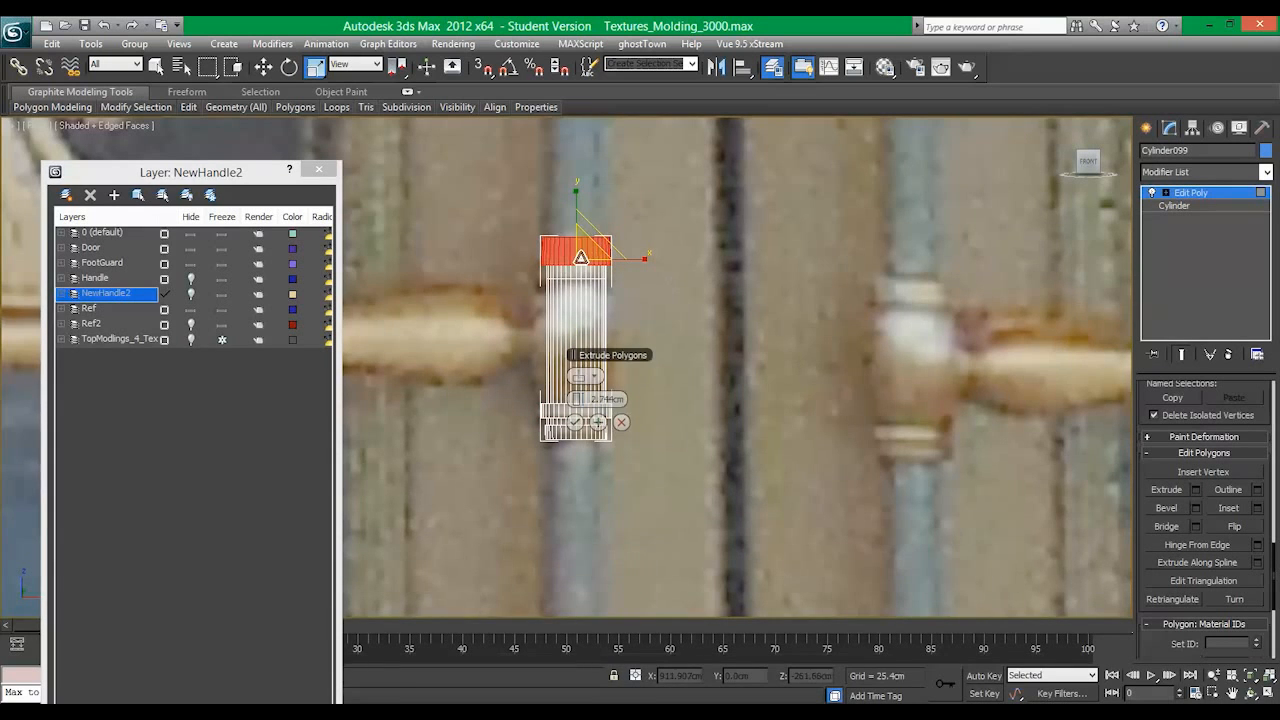
pyautogui.click(617, 251)
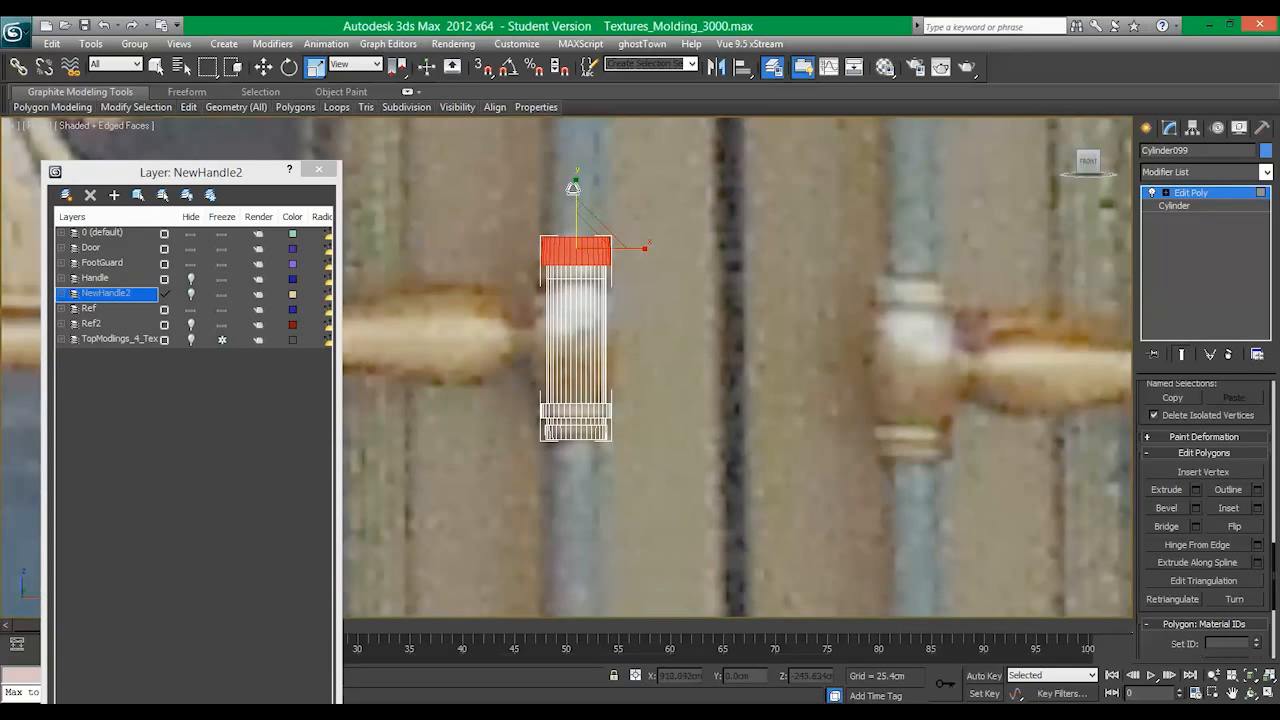
pyautogui.moveTo(586, 244)
pyautogui.mouseDown()
pyautogui.moveTo(601, 226)
pyautogui.moveTo(586, 247)
pyautogui.mouseUp()
pyautogui.press('w')
pyautogui.moveTo(579, 200); pyautogui.dragTo(579, 209)
# Step: Connect the middle band's vertical edges with 1 segment and delete the polygons of the joint's upper half
pyautogui.press('4')
pyautogui.moveTo(738, 258); pyautogui.dragTo(737, 366, button='middle')
pyautogui.scroll(-4, 745, 274)
pyautogui.moveTo(621, 392); pyautogui.dragTo(629, 280, button='middle')
pyautogui.click(1185, 462)
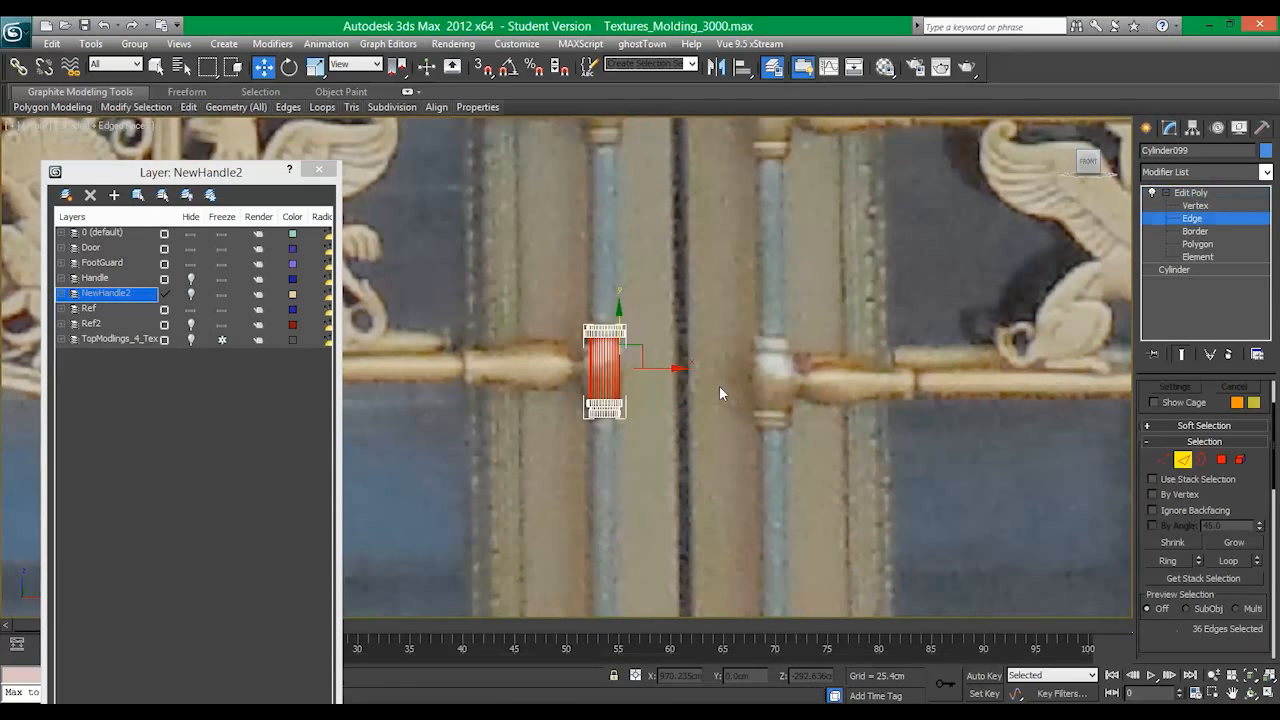
pyautogui.rightClick(598, 370)
pyautogui.click(452, 424)
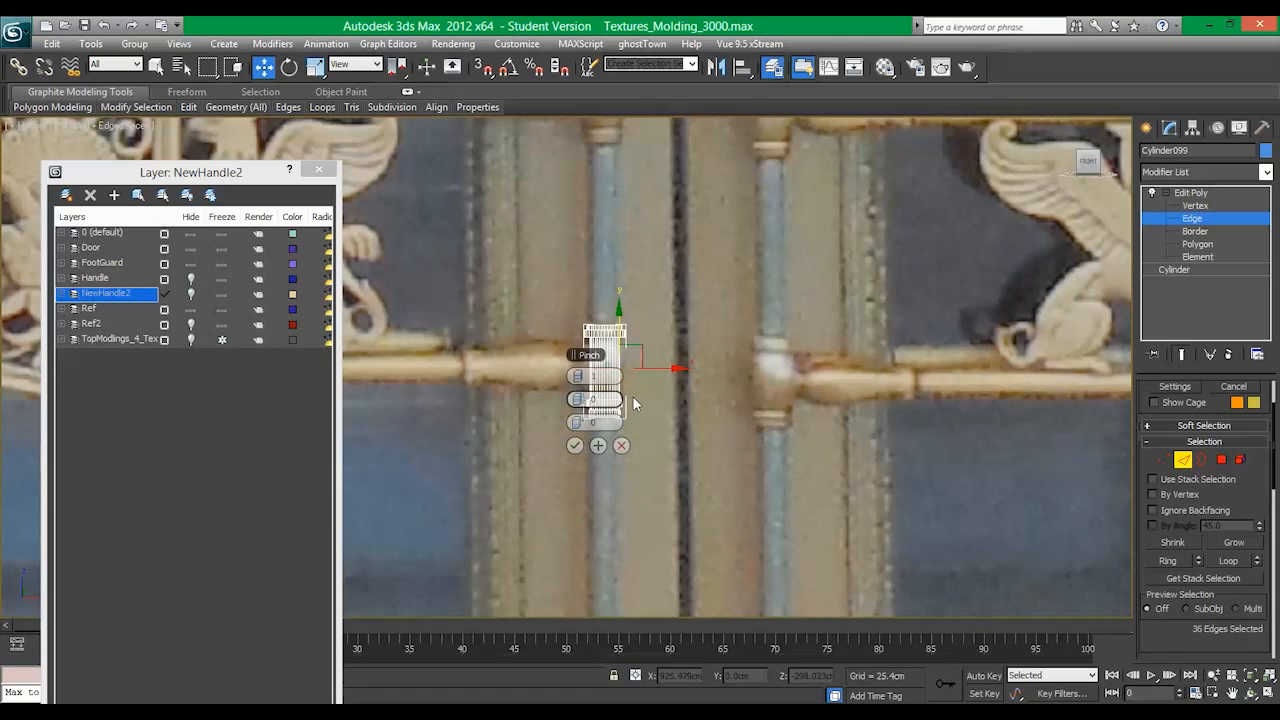
pyautogui.click(575, 445)
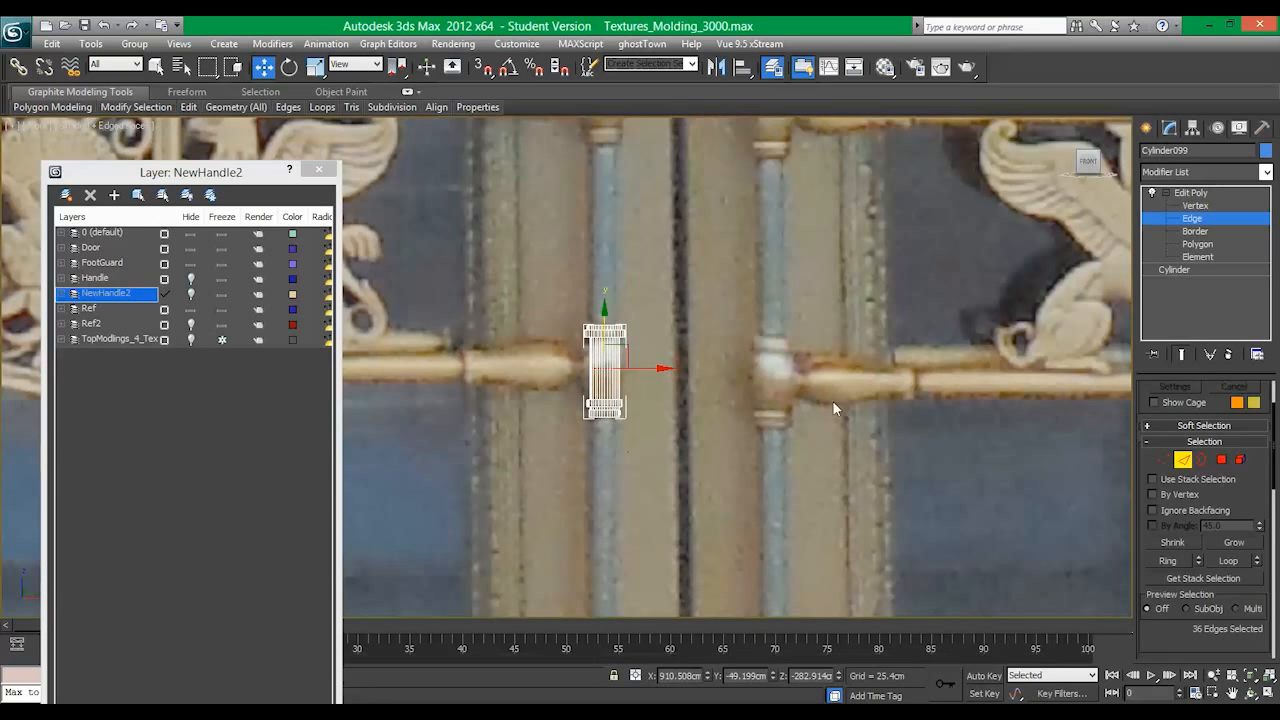
pyautogui.click(1220, 459)
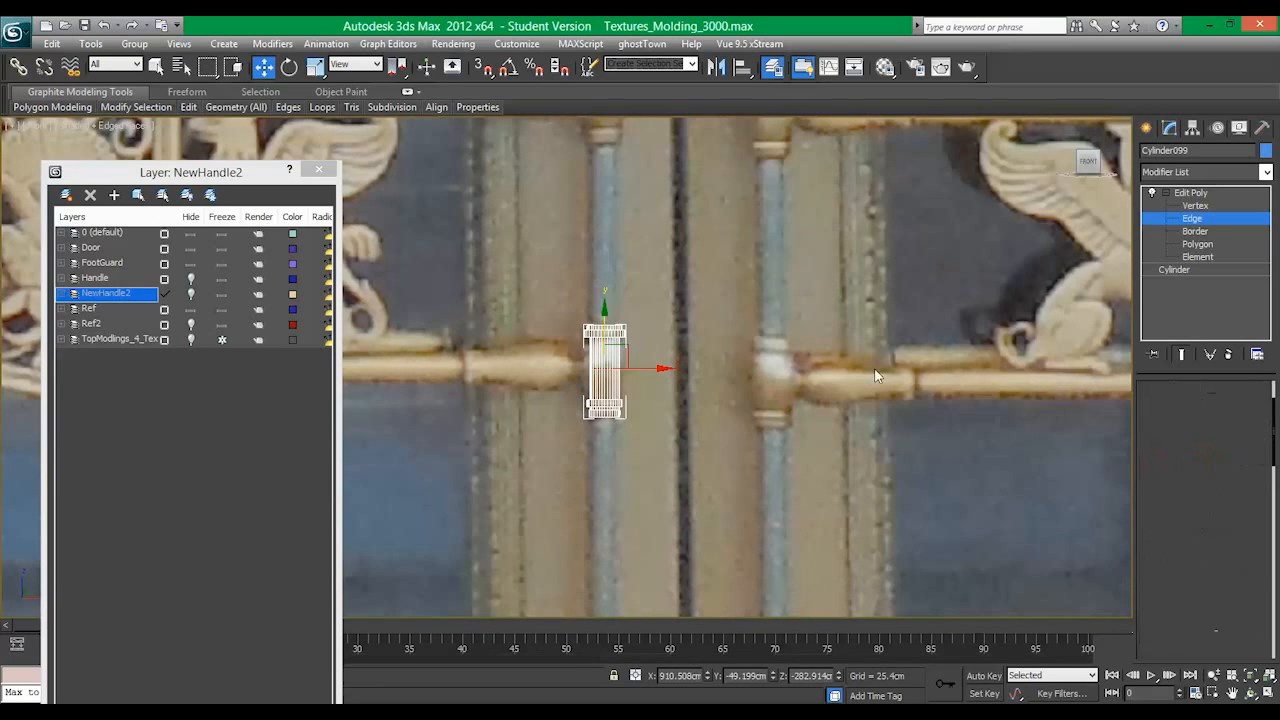
pyautogui.click(697, 352)
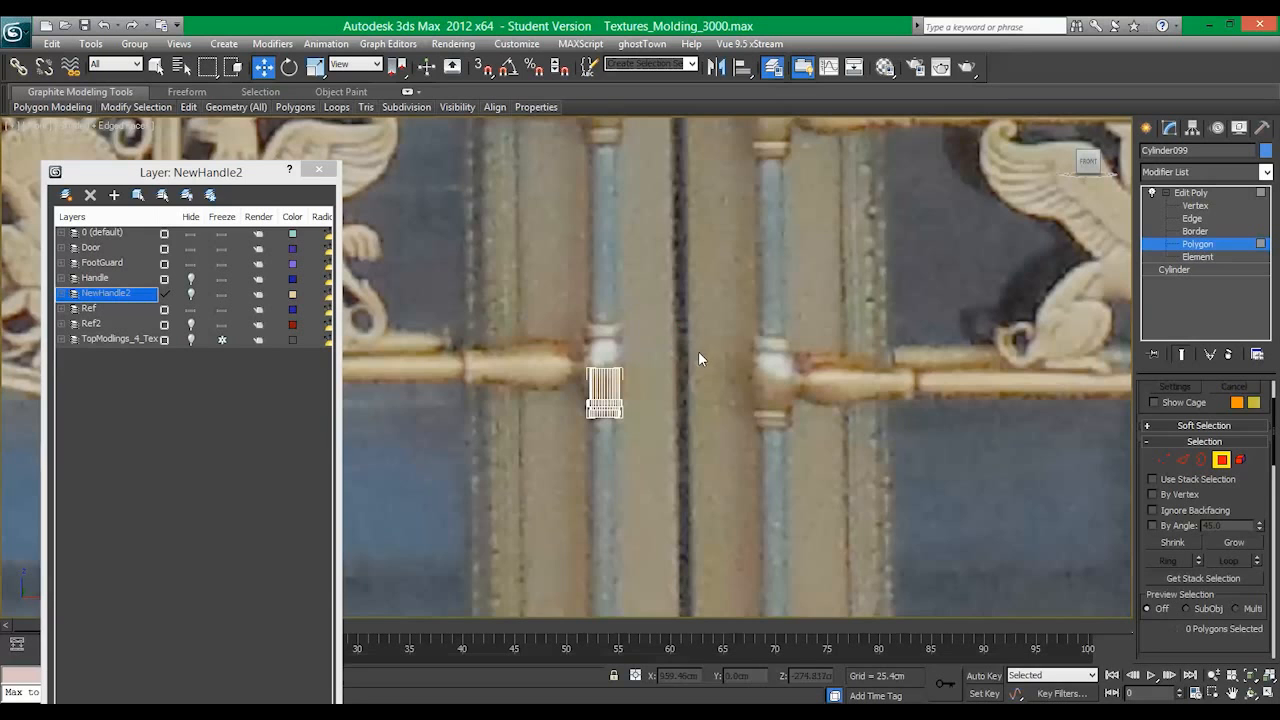
# Step: Connect the vertical edges of the remaining half's tall upper band with 1 segment
pyautogui.click(1183, 459)
pyautogui.scroll(2, 687, 367)
pyautogui.moveTo(733, 386); pyautogui.dragTo(637, 377, button='middle')
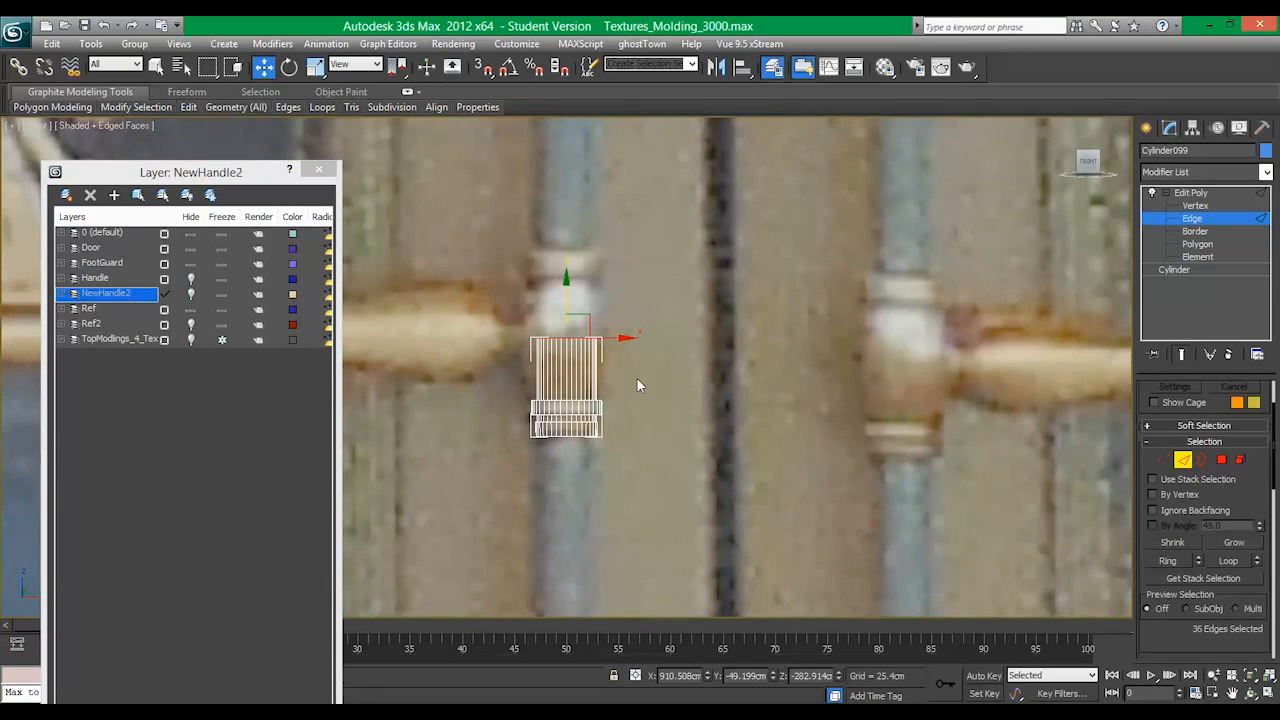
pyautogui.moveTo(637, 376); pyautogui.dragTo(517, 364)
pyautogui.rightClick(550, 355)
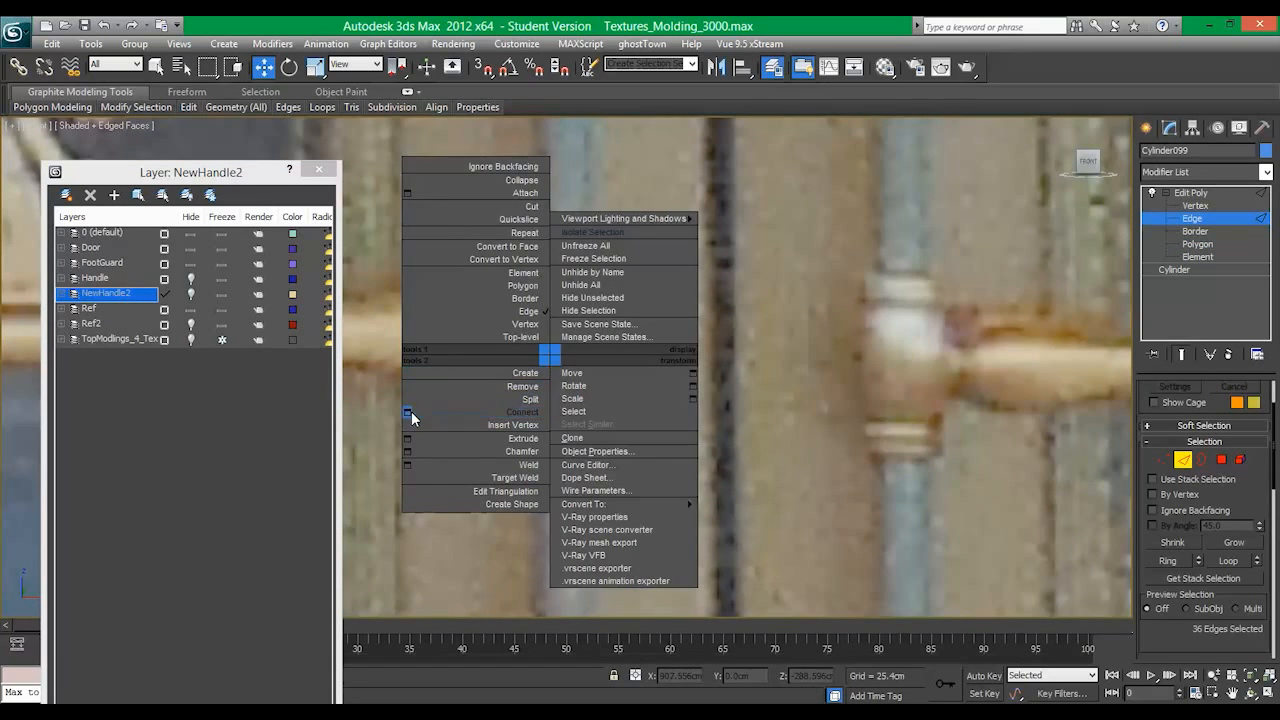
pyautogui.click(411, 411)
pyautogui.click(574, 443)
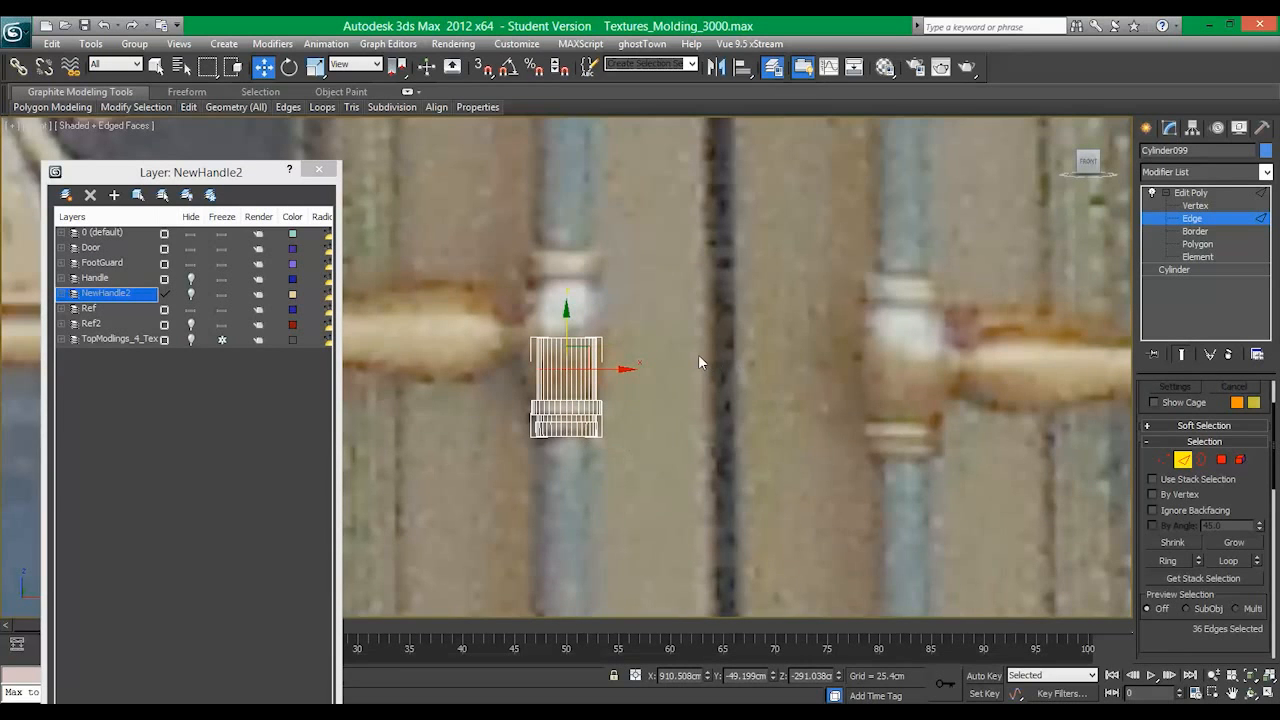
# Step: Widen the new middle edge loop and scale the open top row of vertices to about 149% along X
pyautogui.press('r')
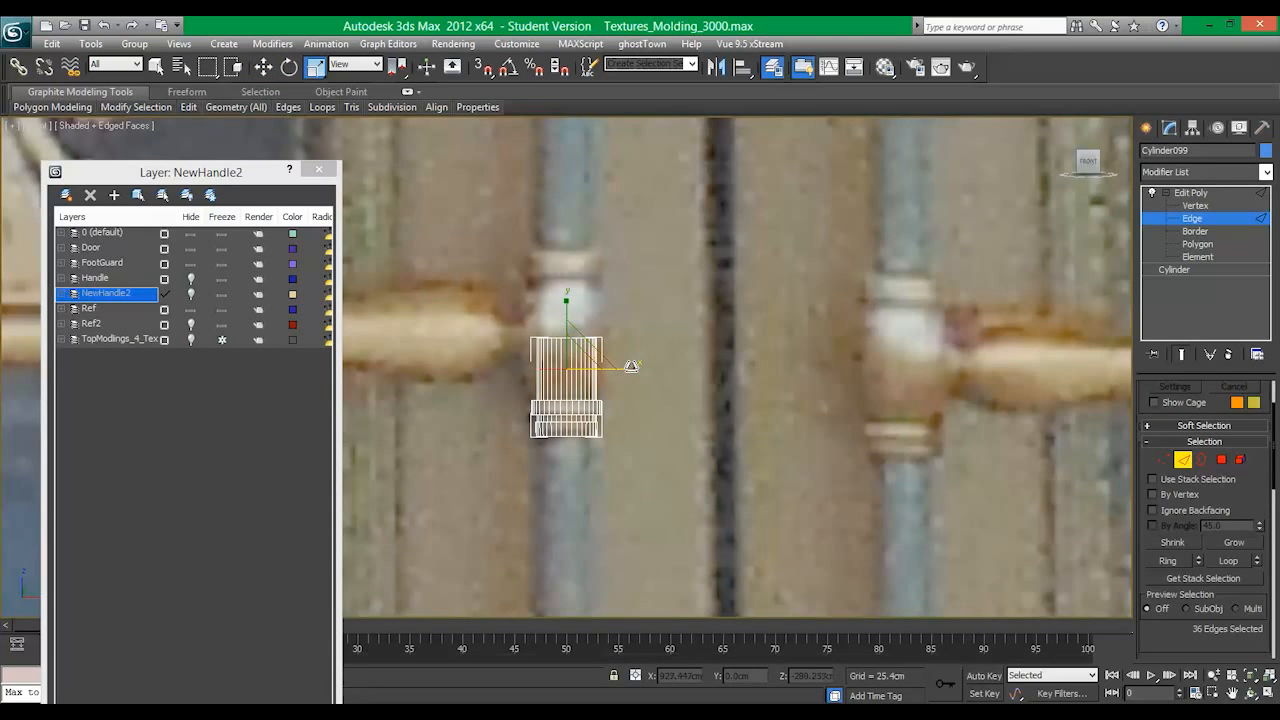
pyautogui.moveTo(631, 366); pyautogui.dragTo(653, 355)
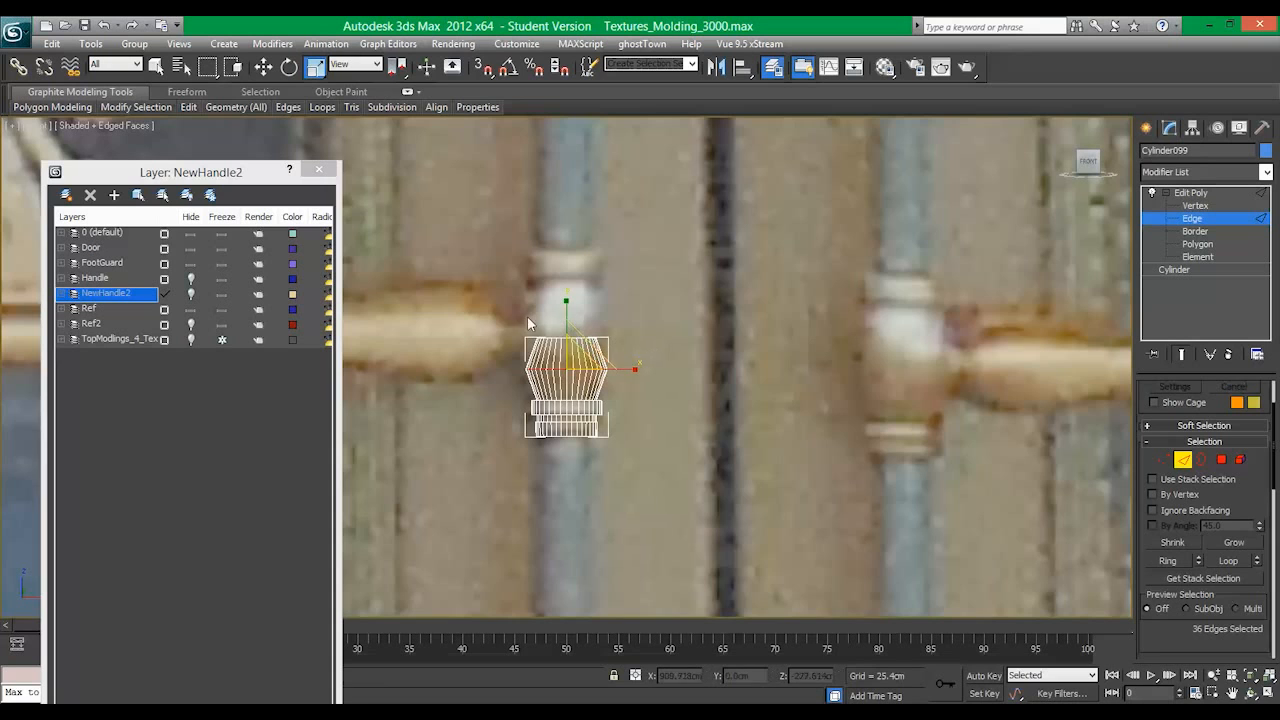
pyautogui.keyDown('ctrl'); pyautogui.click(1163, 459); pyautogui.keyUp('ctrl')
pyautogui.moveTo(595, 343); pyautogui.dragTo(658, 335)
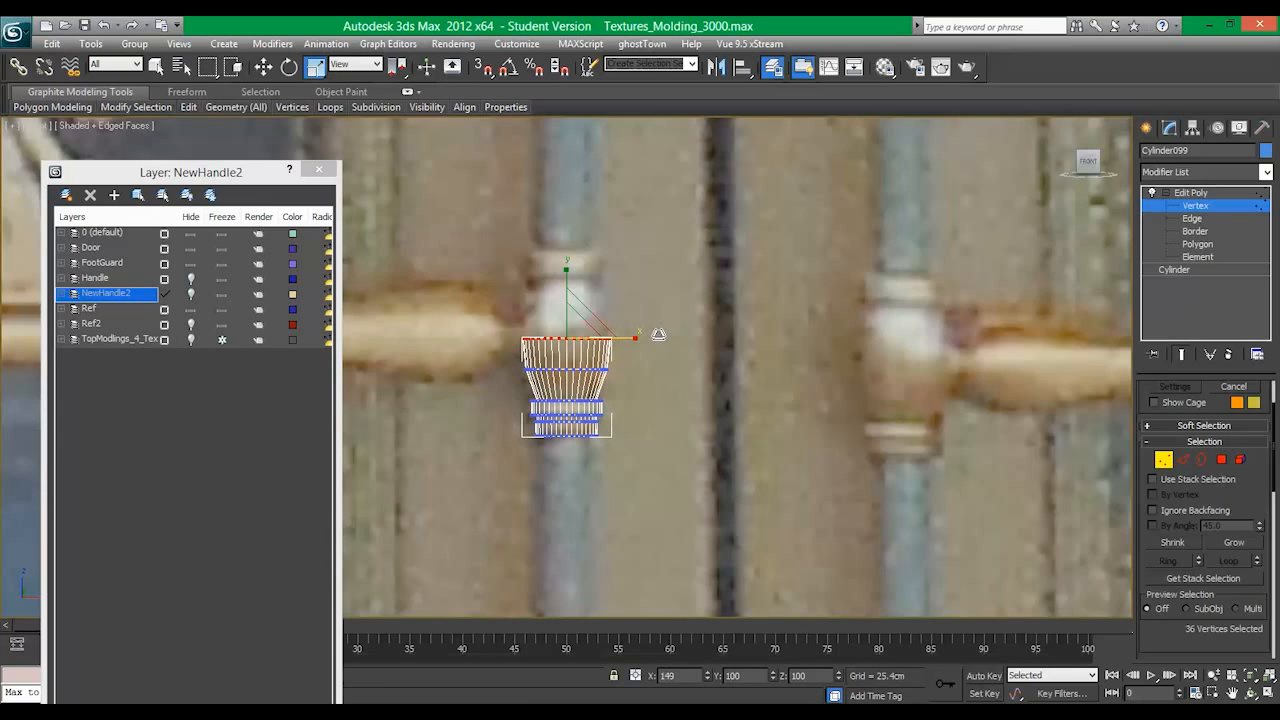
pyautogui.press('1')
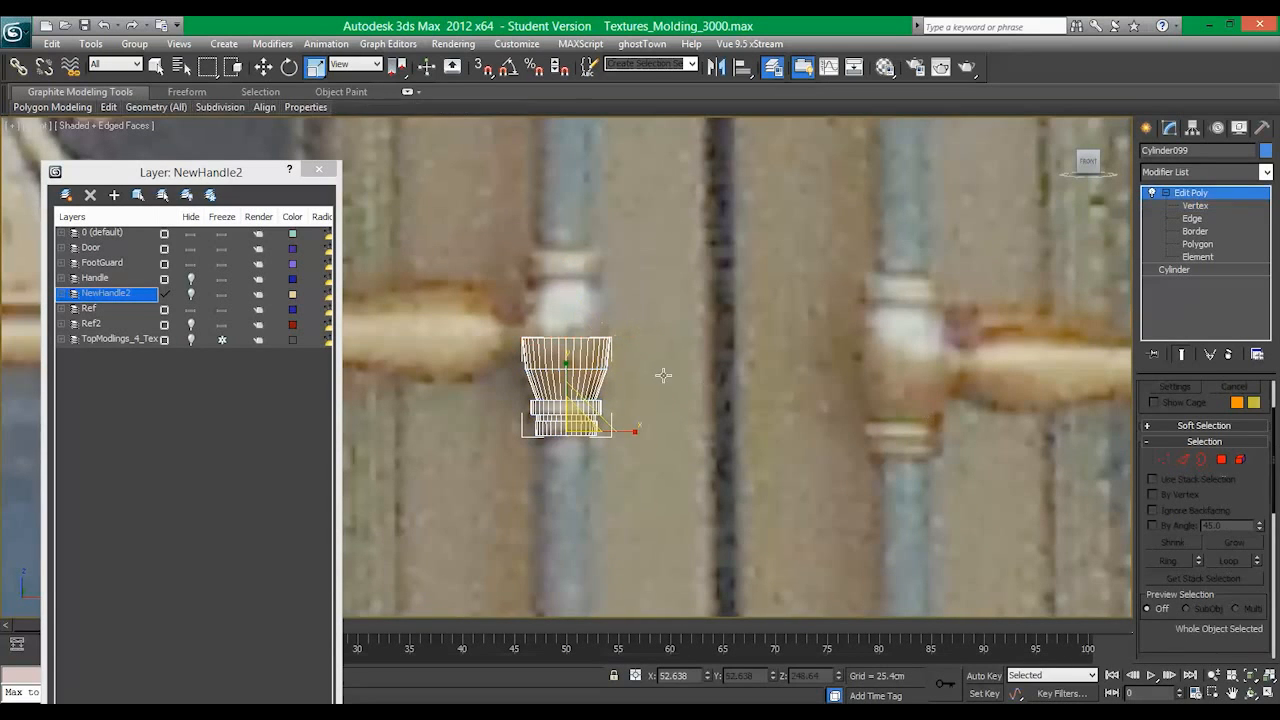
# Step: Clone the half joint directly above the original
pyautogui.press('w')
pyautogui.keyDown('shift'); pyautogui.moveTo(566, 372); pyautogui.dragTo(566, 270); pyautogui.keyUp('shift')
pyautogui.click(671, 421)
# Step: Turn on angle snap and rotate the cloned half joint 180 degrees so that it is upside down
pyautogui.press('e')
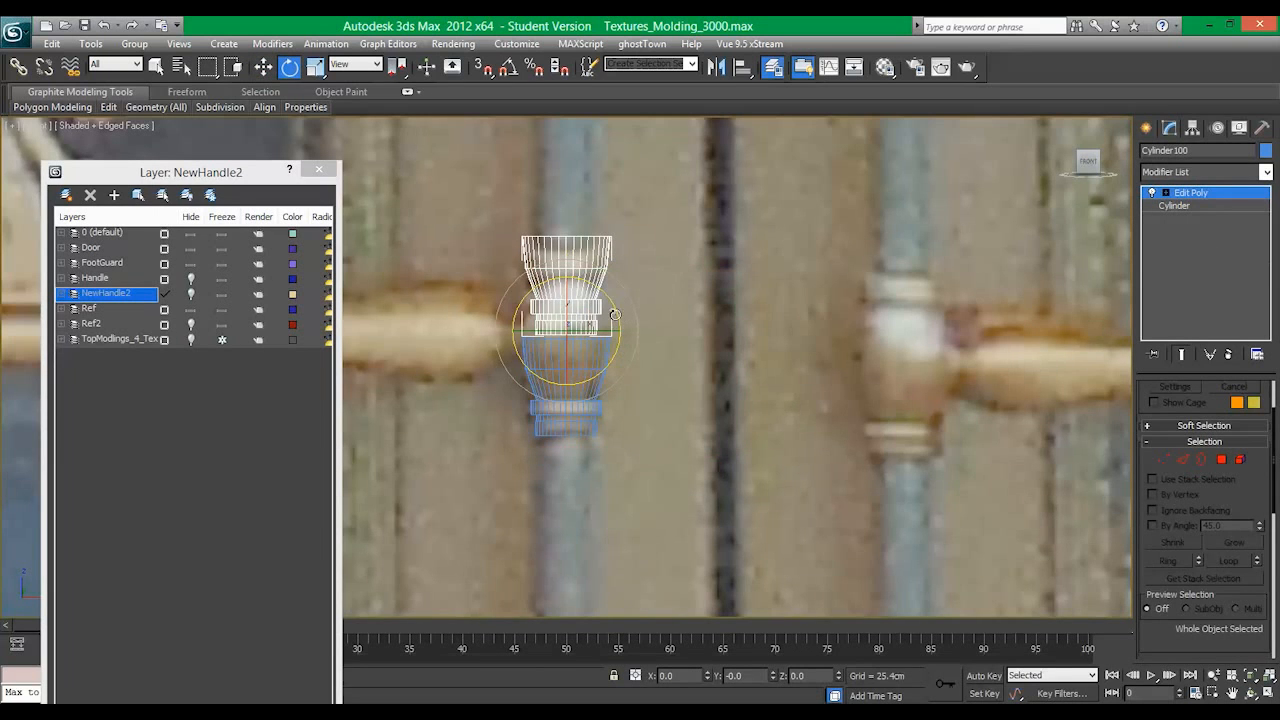
pyautogui.moveTo(620, 320)
pyautogui.mouseDown()
pyautogui.moveTo(500, 210)
pyautogui.moveTo(431, 118)
pyautogui.moveTo(449, 137)
pyautogui.moveTo(511, 131)
pyautogui.mouseUp()
pyautogui.click(508, 67)
pyautogui.moveTo(528, 303); pyautogui.dragTo(548, 417)
pyautogui.hotkey('ctrl', 'z')
pyautogui.moveTo(520, 303); pyautogui.dragTo(523, 457)
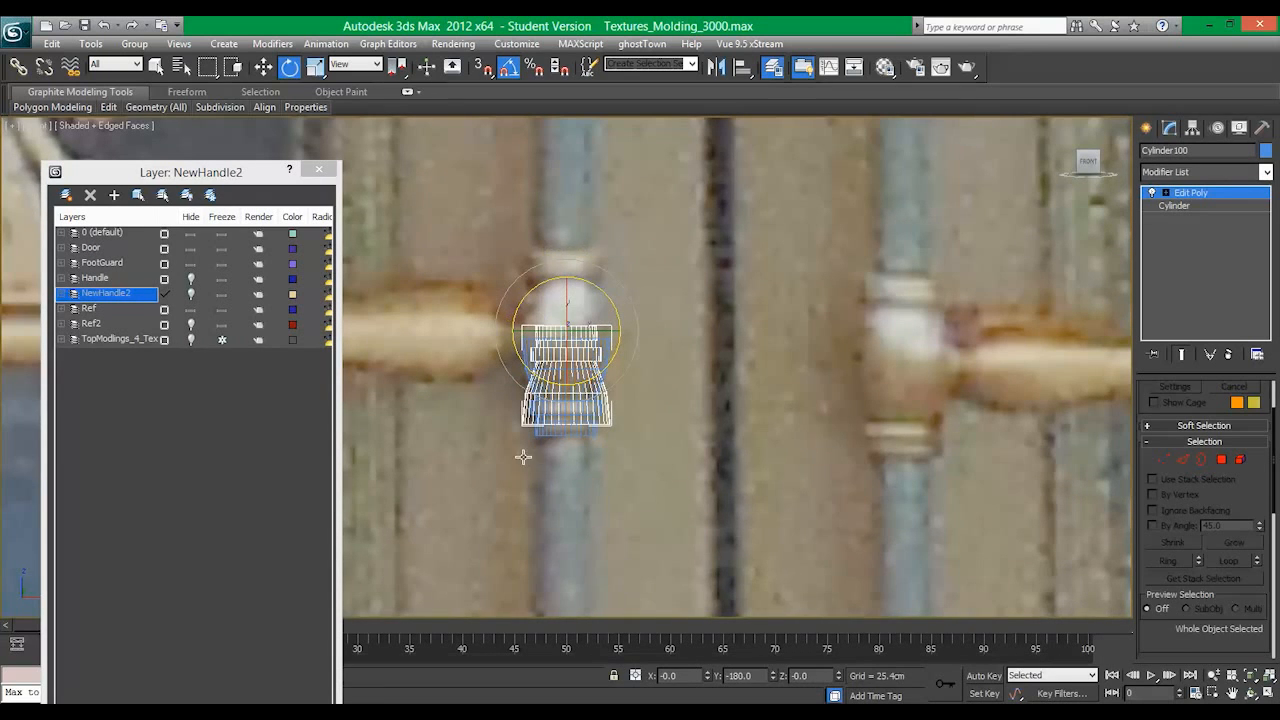
# Step: Move the flipped clone up onto the original half's open edge, and delete the clone
pyautogui.press('w')
pyautogui.moveTo(577, 284); pyautogui.dragTo(577, 190)
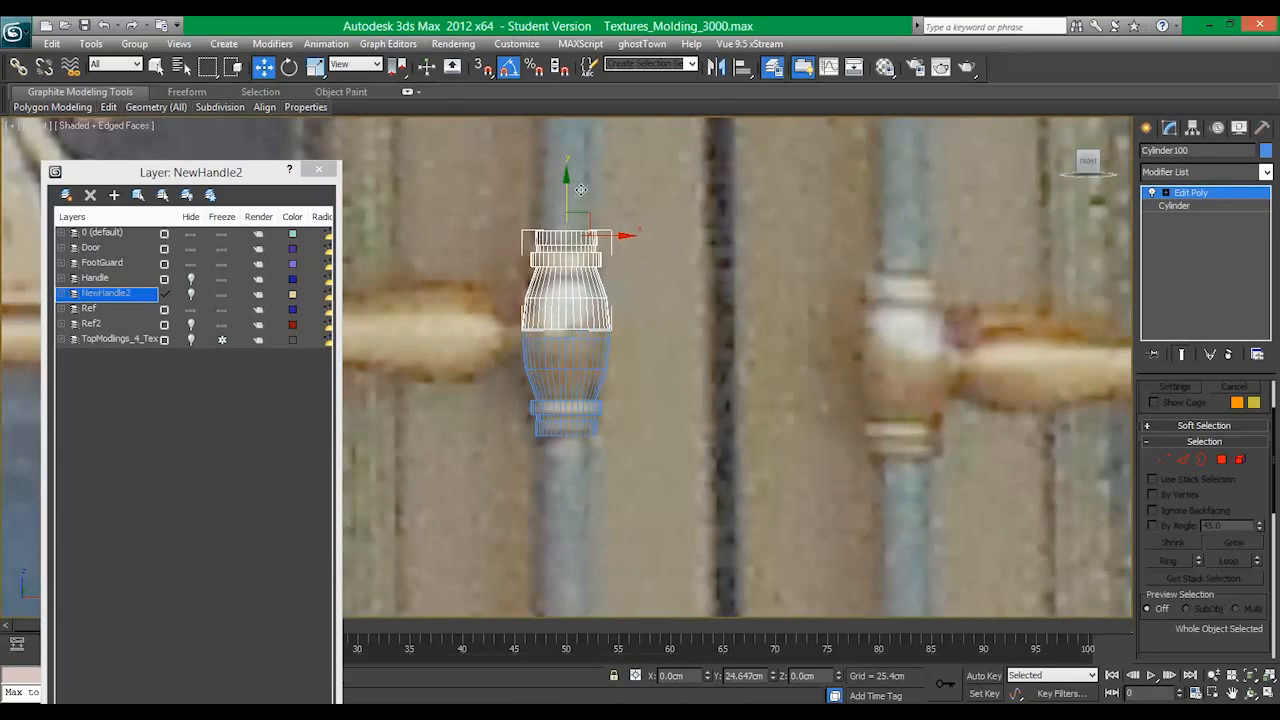
pyautogui.press('Delete')
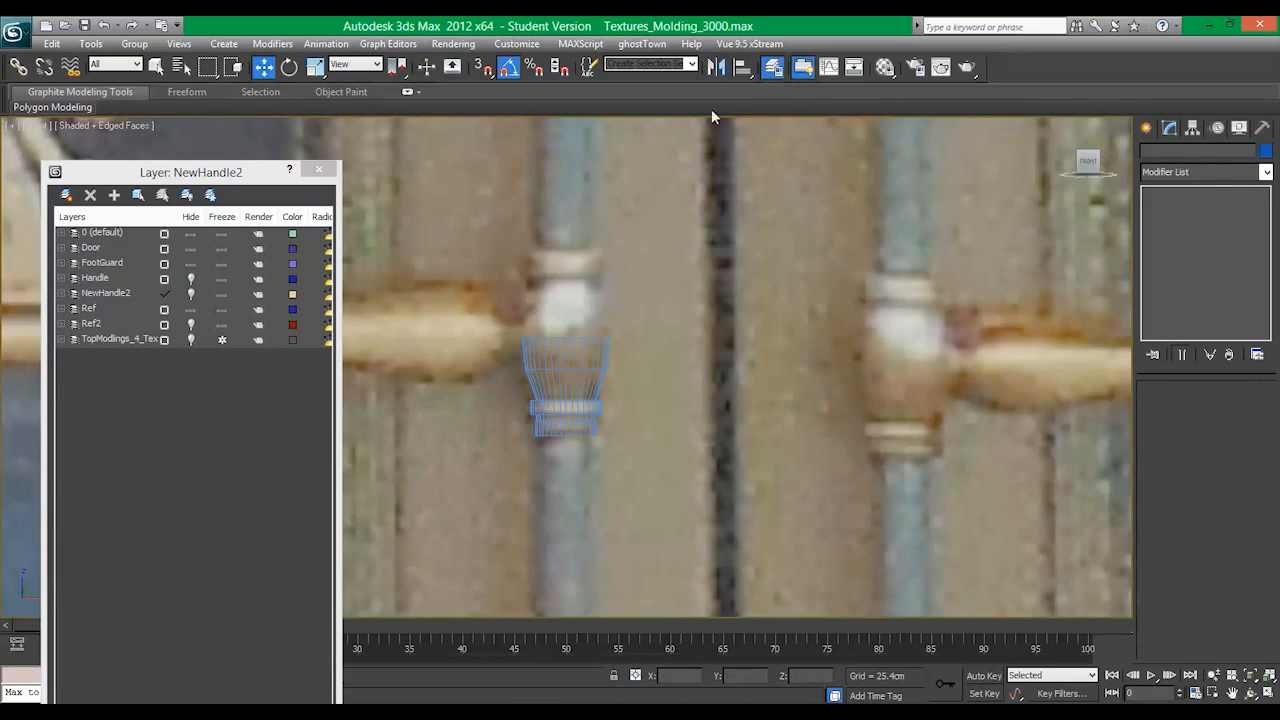
# Step: Move only the half joint's pivot up to its open top edge, using 3D snap set to Endpoint
pyautogui.click(566, 366)
pyautogui.click(1192, 128)
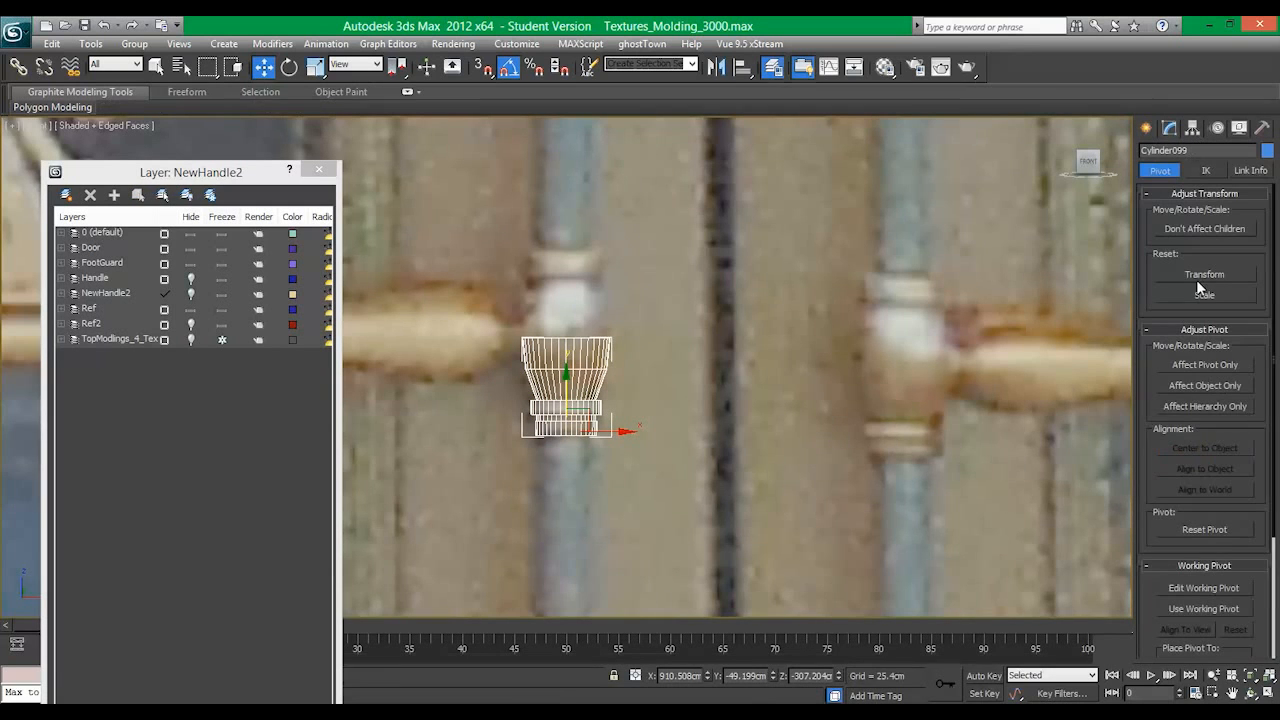
pyautogui.click(1205, 365)
pyautogui.press('s')
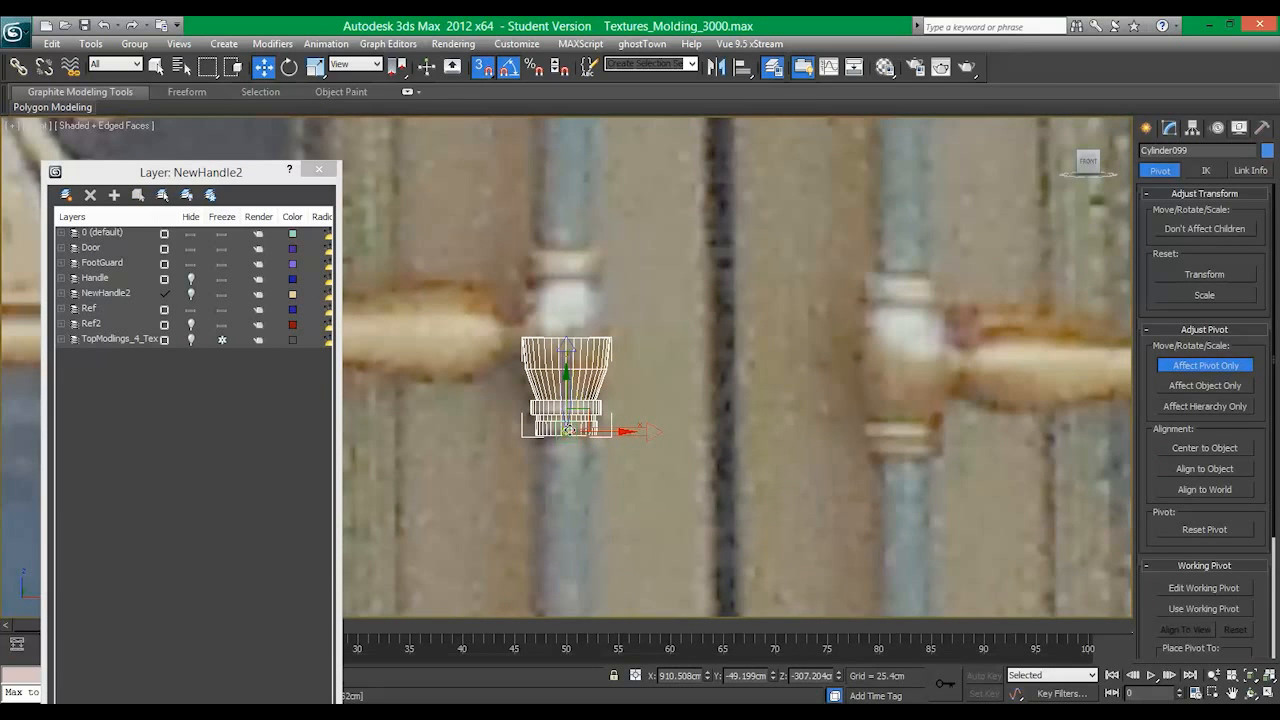
pyautogui.moveTo(566, 432); pyautogui.dragTo(566, 340)
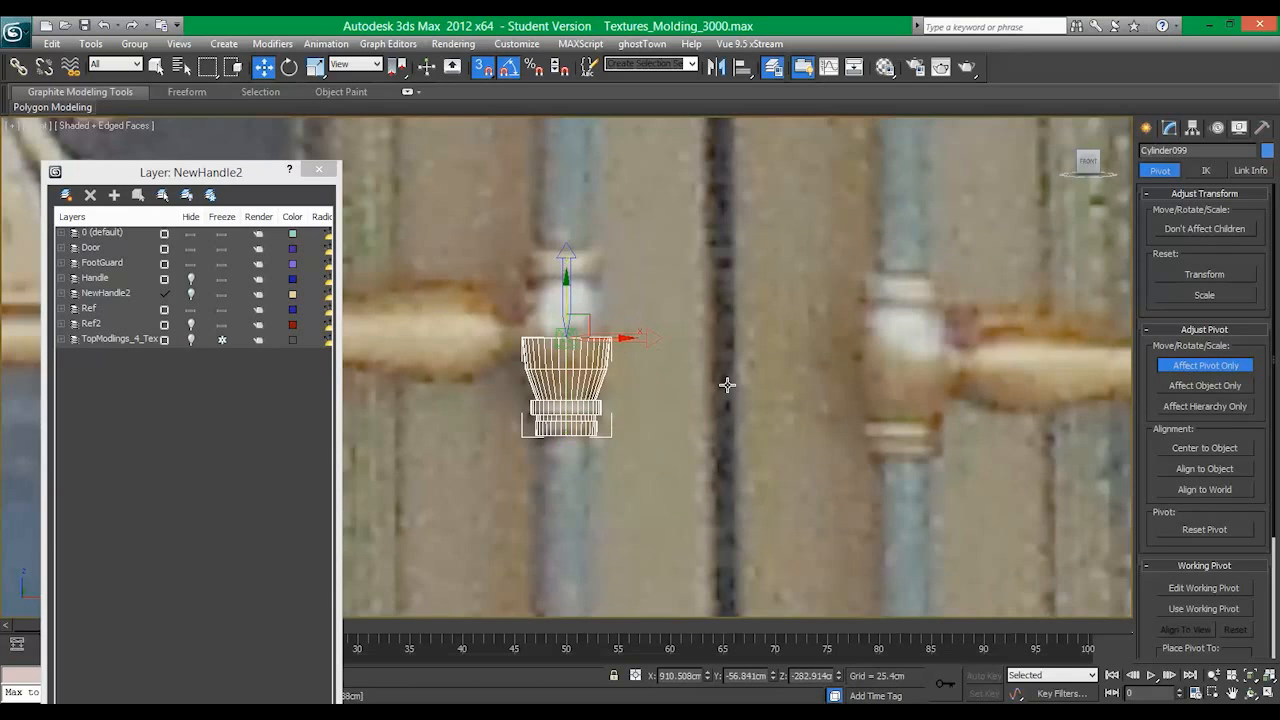
pyautogui.rightClick(485, 71)
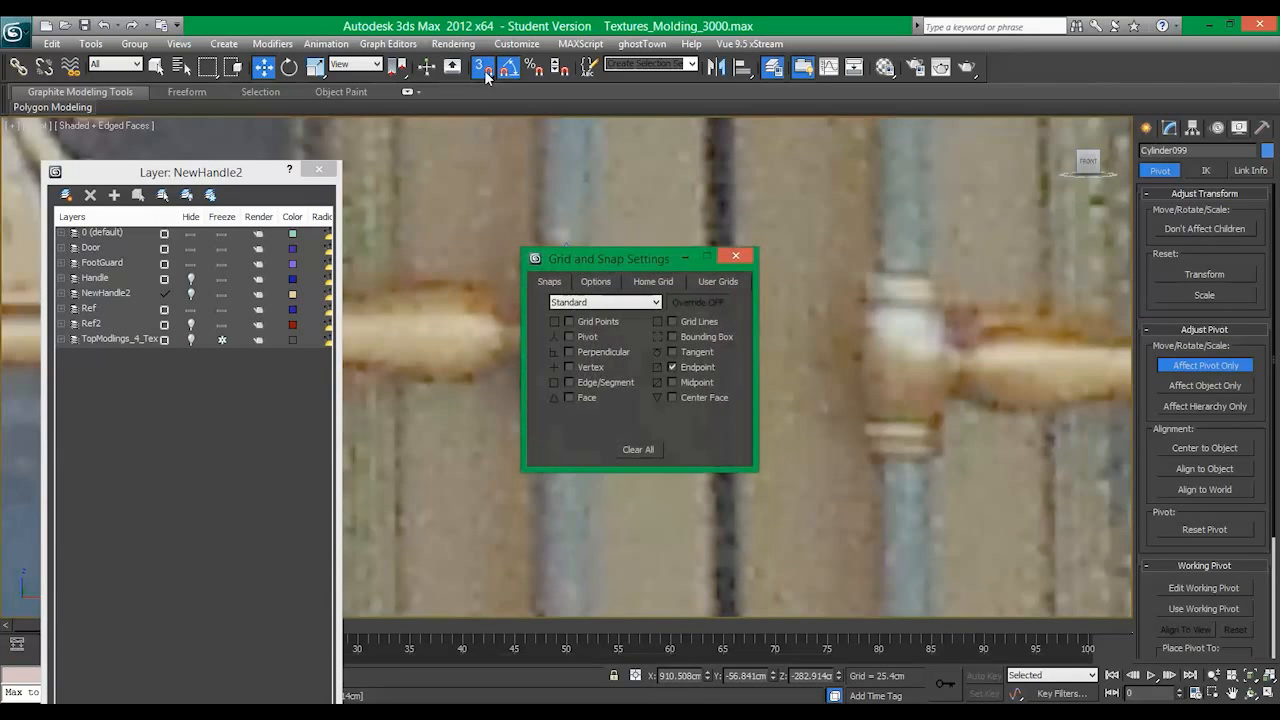
pyautogui.click(733, 260)
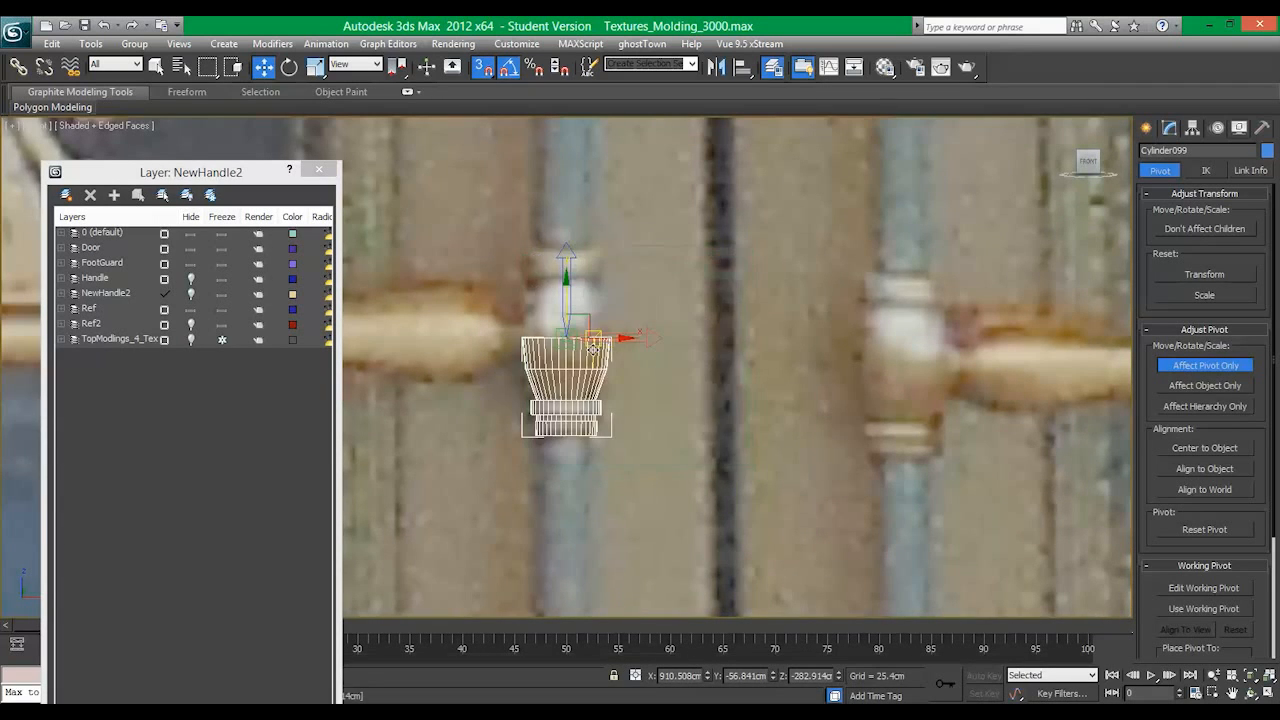
pyautogui.click(1192, 368)
pyautogui.press('s')
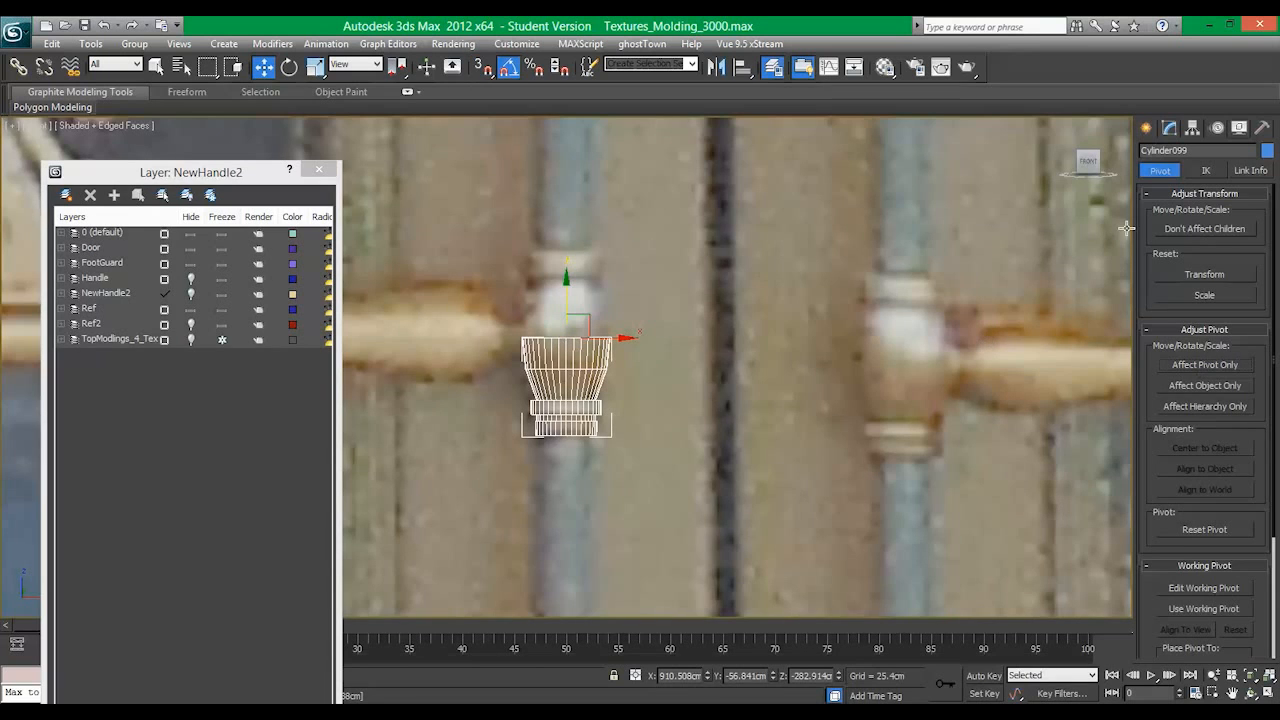
# Step: Mirror the half joint as a copy across the Y axis with 0.0 cm offset to form the upper half
pyautogui.click(716, 67)
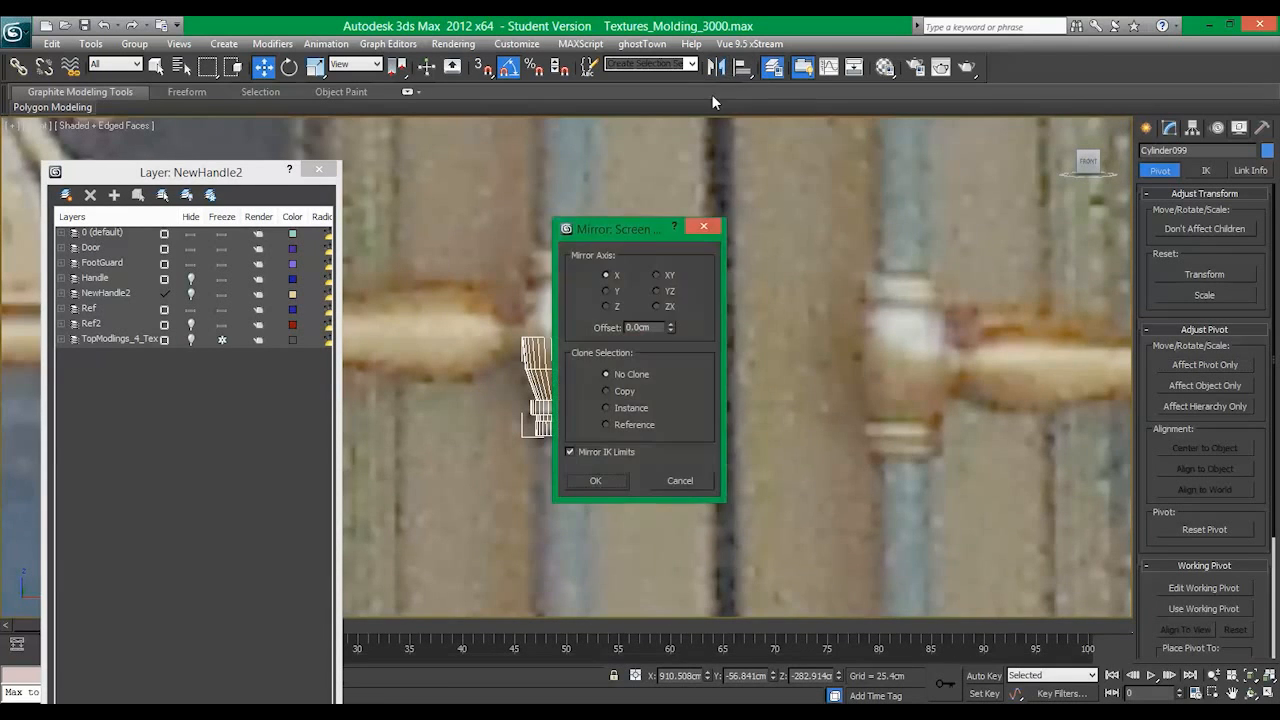
pyautogui.moveTo(647, 232); pyautogui.dragTo(818, 167)
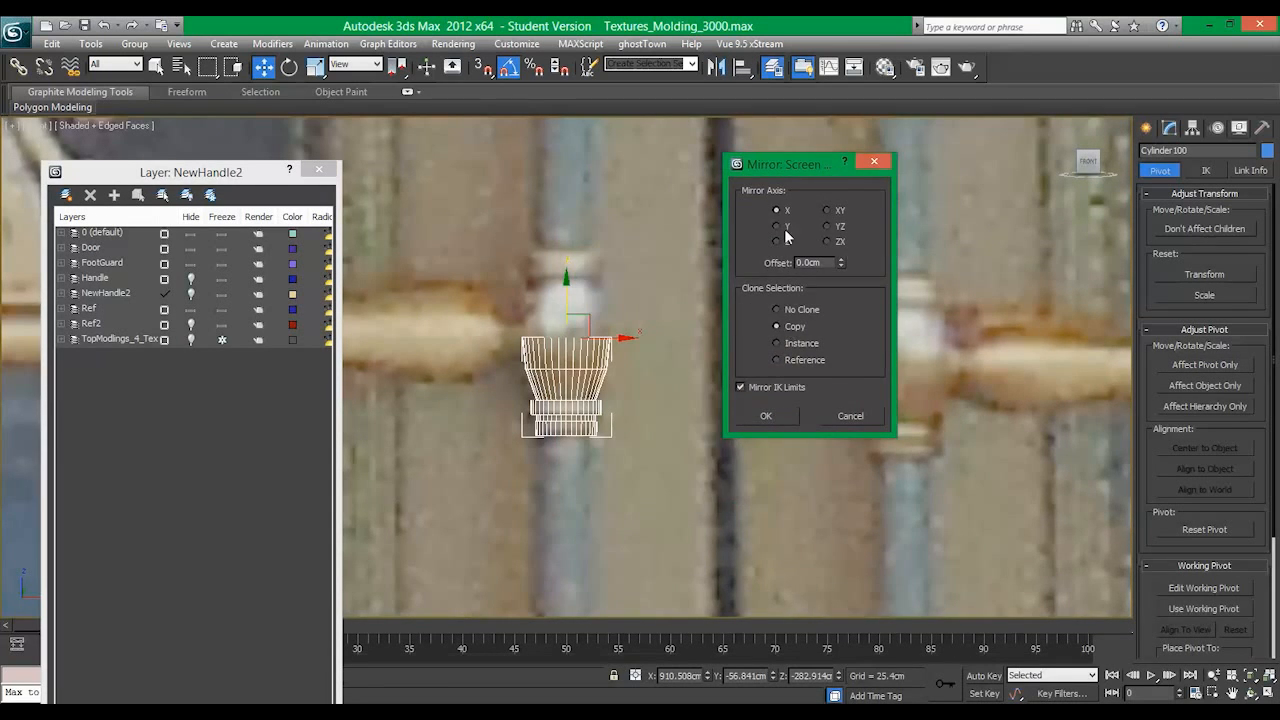
pyautogui.click(777, 226)
pyautogui.click(767, 415)
pyautogui.moveTo(703, 386); pyautogui.dragTo(762, 394, button='middle')
pyautogui.click(756, 317)
pyautogui.click(614, 343)
pyautogui.scroll(3, 635, 329)
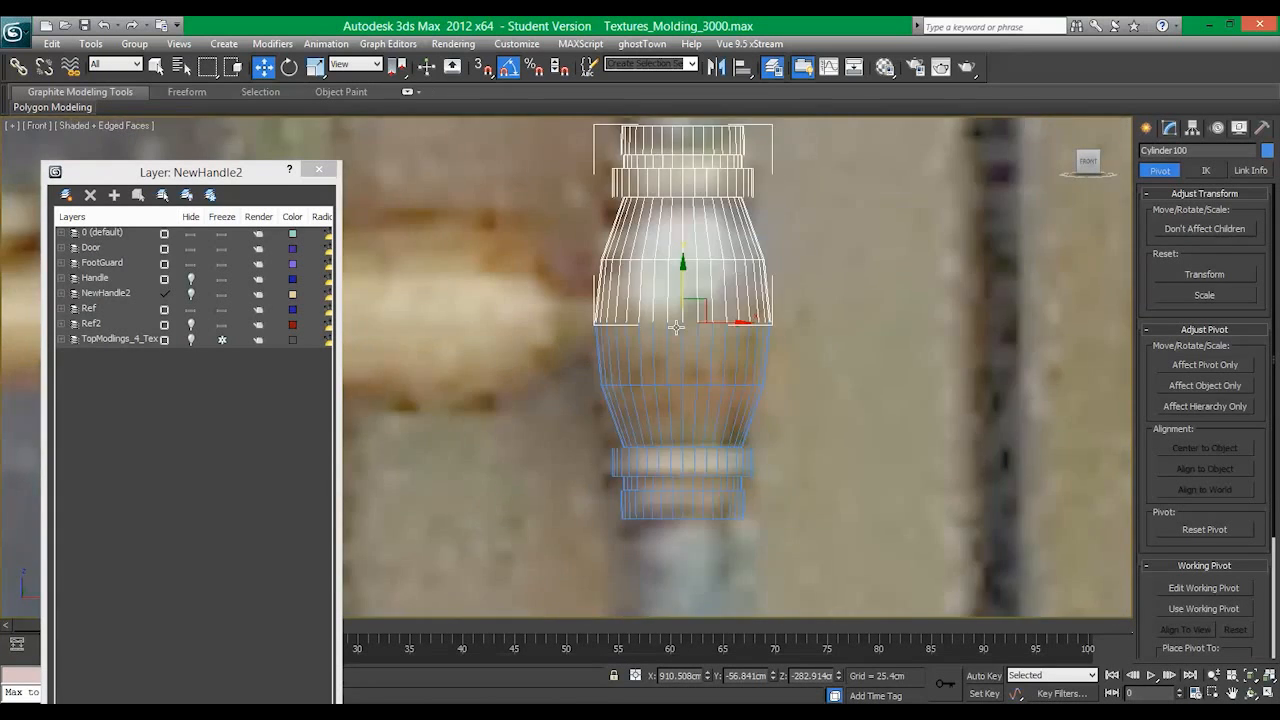
pyautogui.scroll(3, 677, 328)
pyautogui.click(914, 357)
pyautogui.click(1087, 333)
pyautogui.scroll(-8, 897, 369)
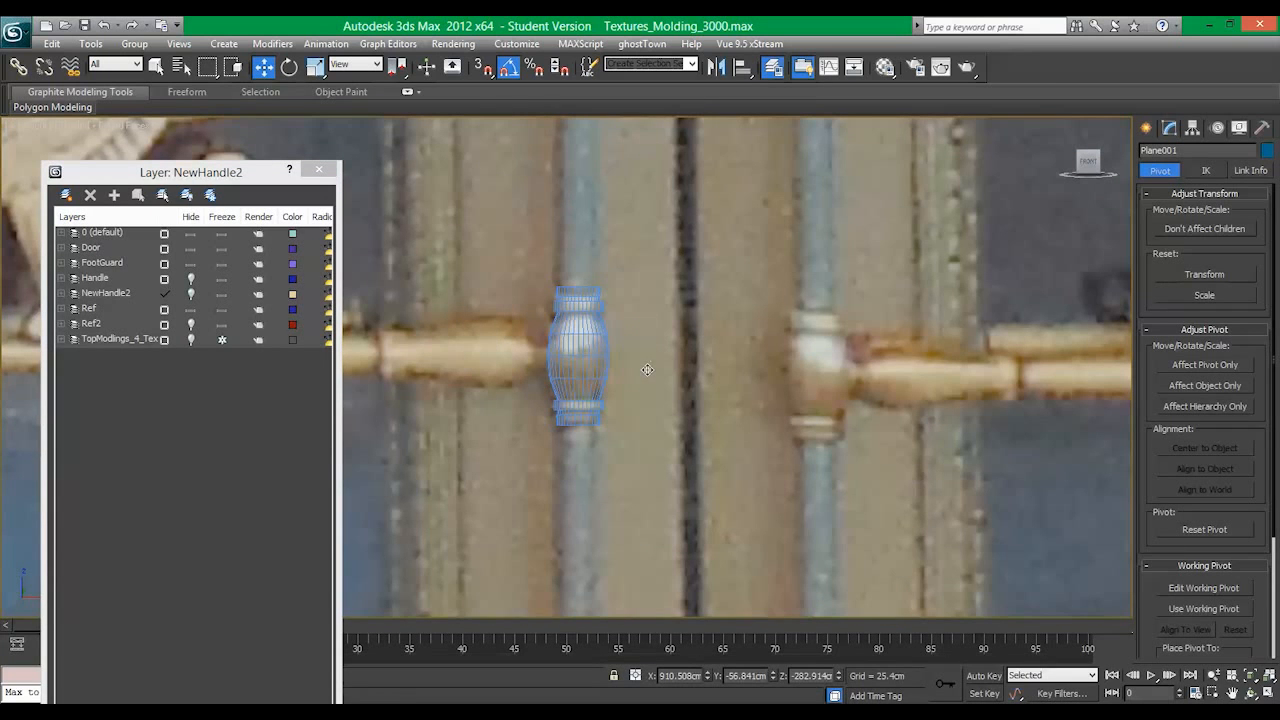
# Step: Attach the original lower half to the mirrored upper half so the joint is one Edit Poly object
pyautogui.click(584, 326)
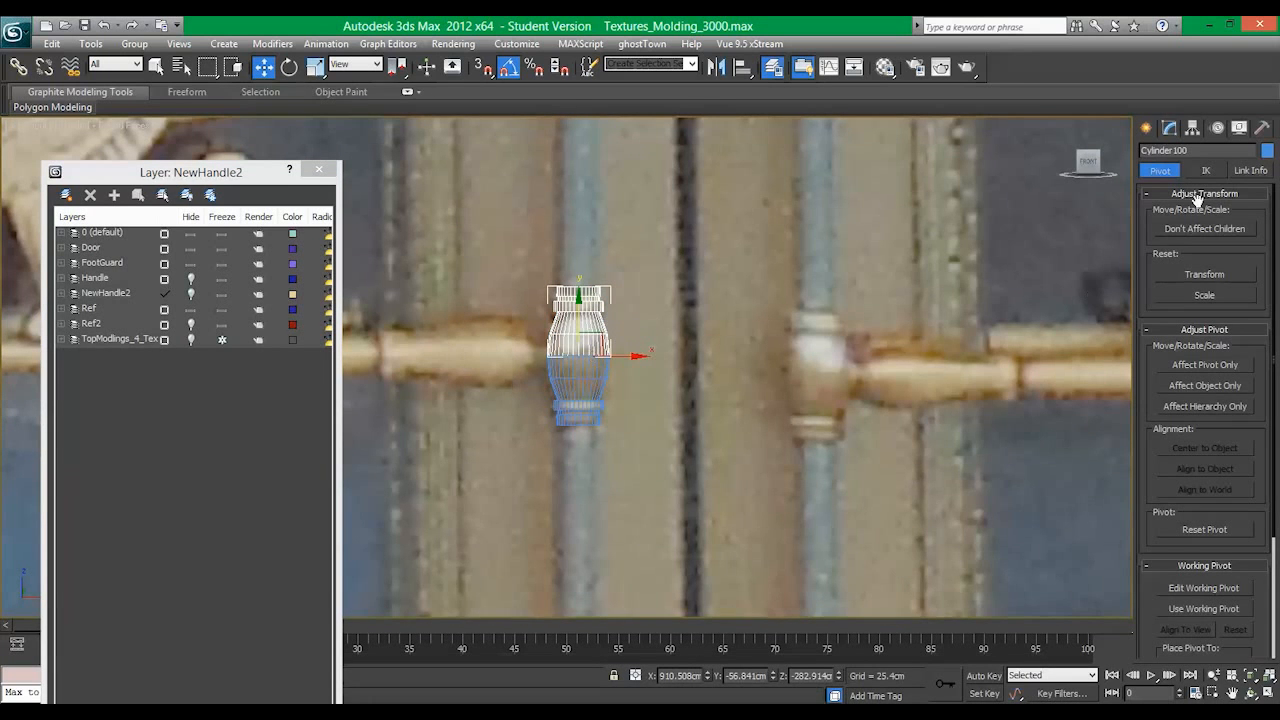
pyautogui.click(1170, 133)
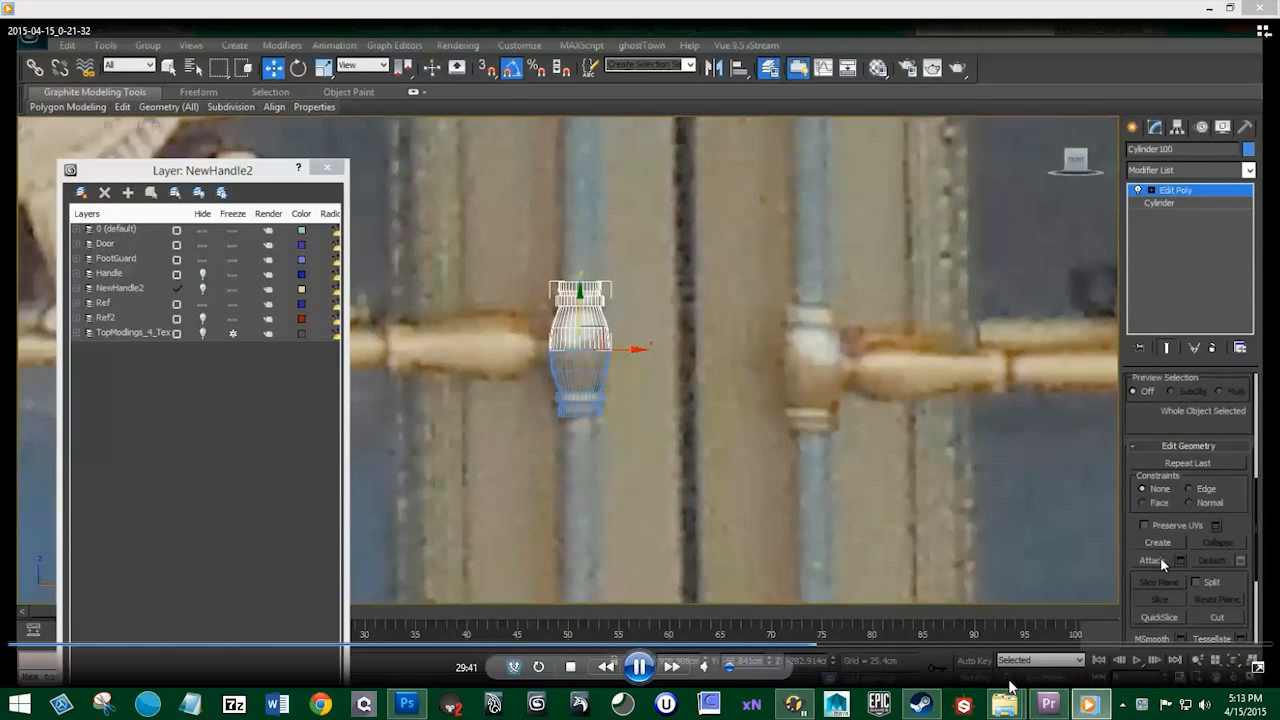
pyautogui.click(1158, 560)
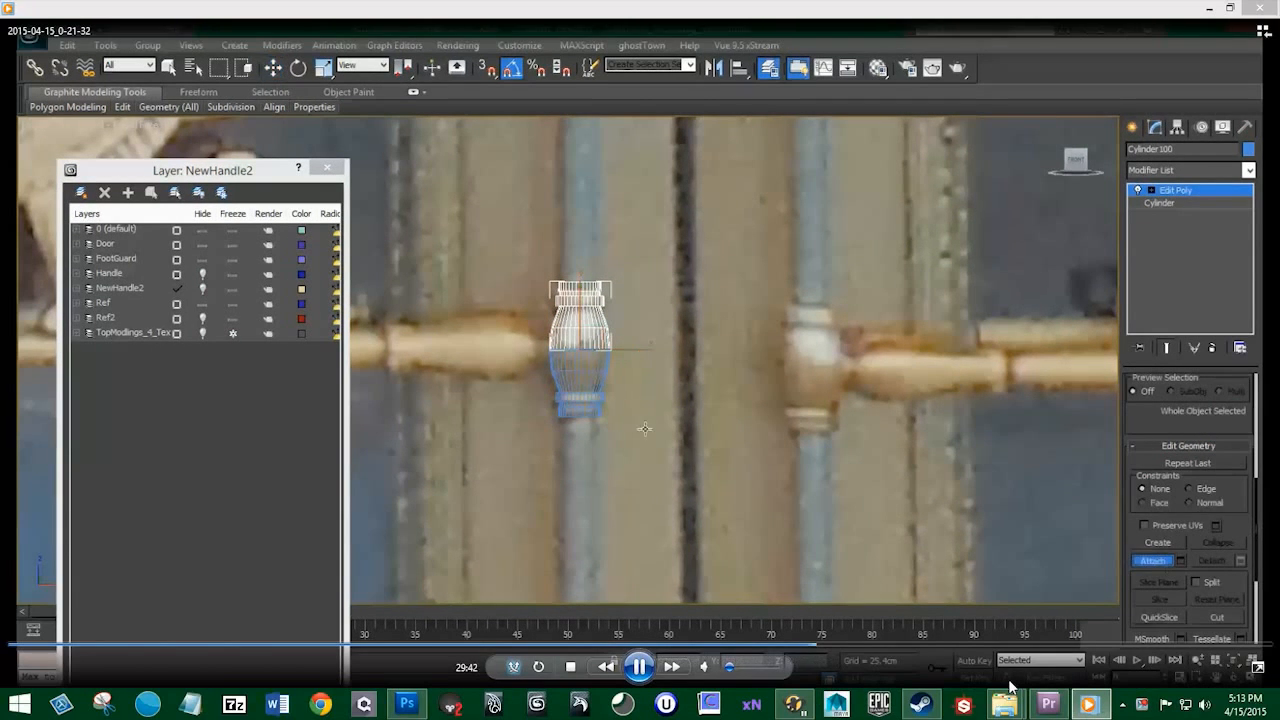
pyautogui.click(598, 364)
pyautogui.click(1160, 561)
pyautogui.moveTo(641, 371); pyautogui.dragTo(671, 381, button='middle')
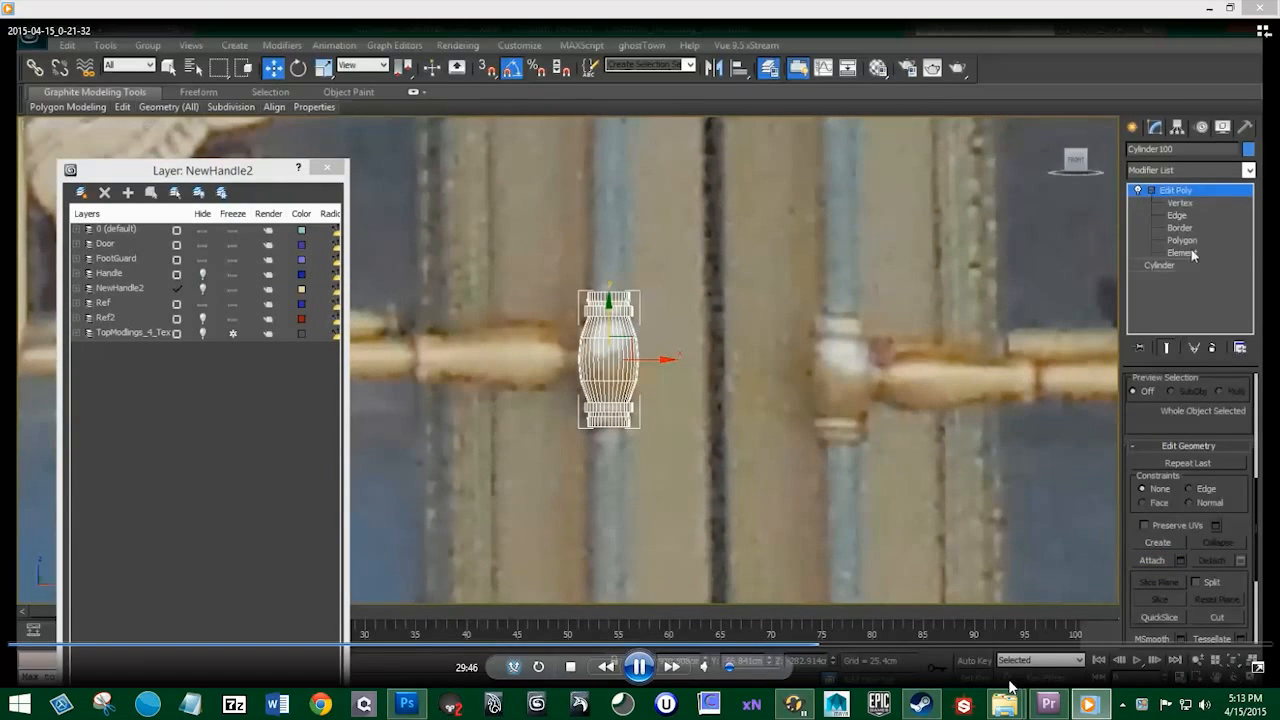